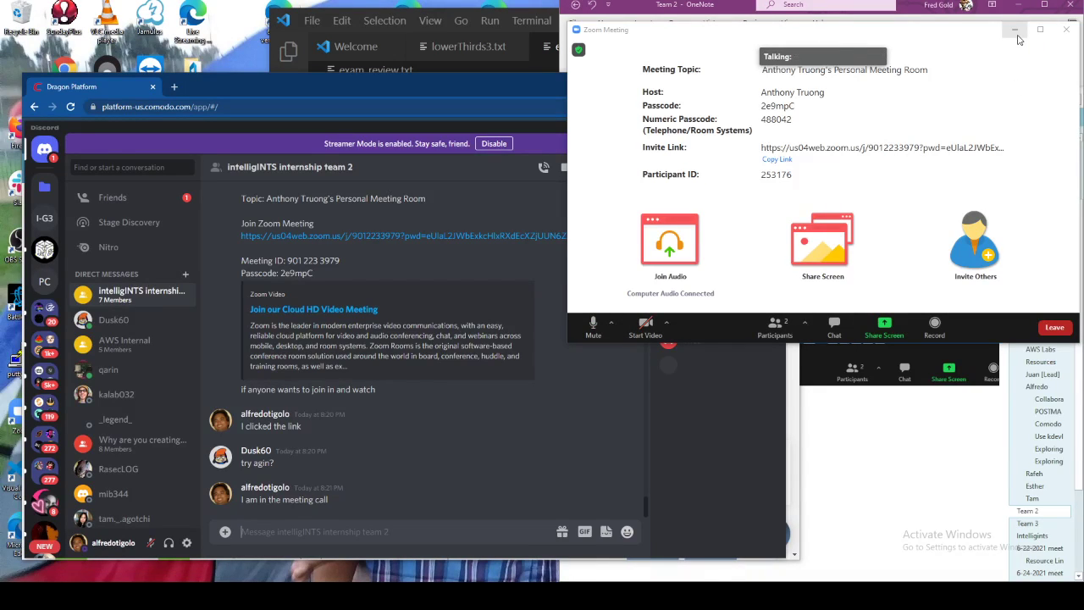
Open the Zoom meeting chat and drag it over the meeting window.
left_click(835, 331)
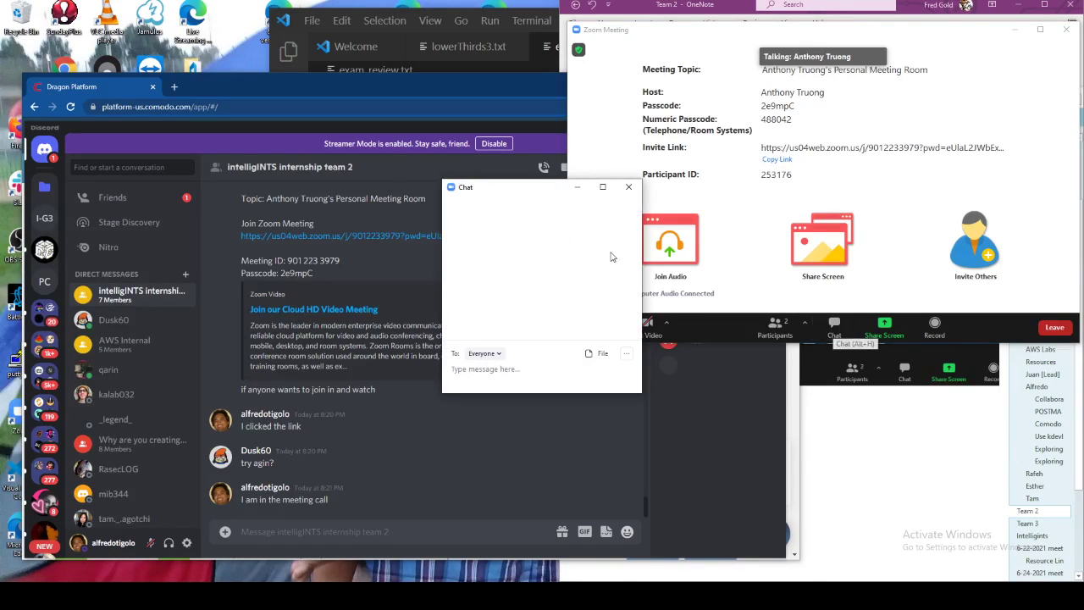
left_click_drag(542, 200, 880, 97)
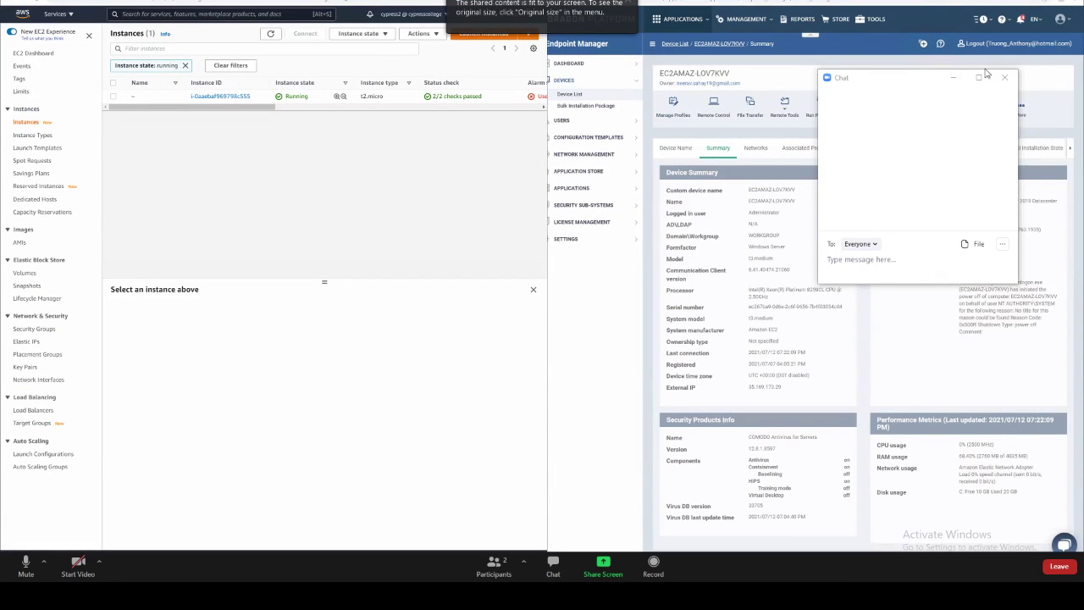
Close the Zoom chat window to reveal the remote server's Windows desktop.
left_click(953, 78)
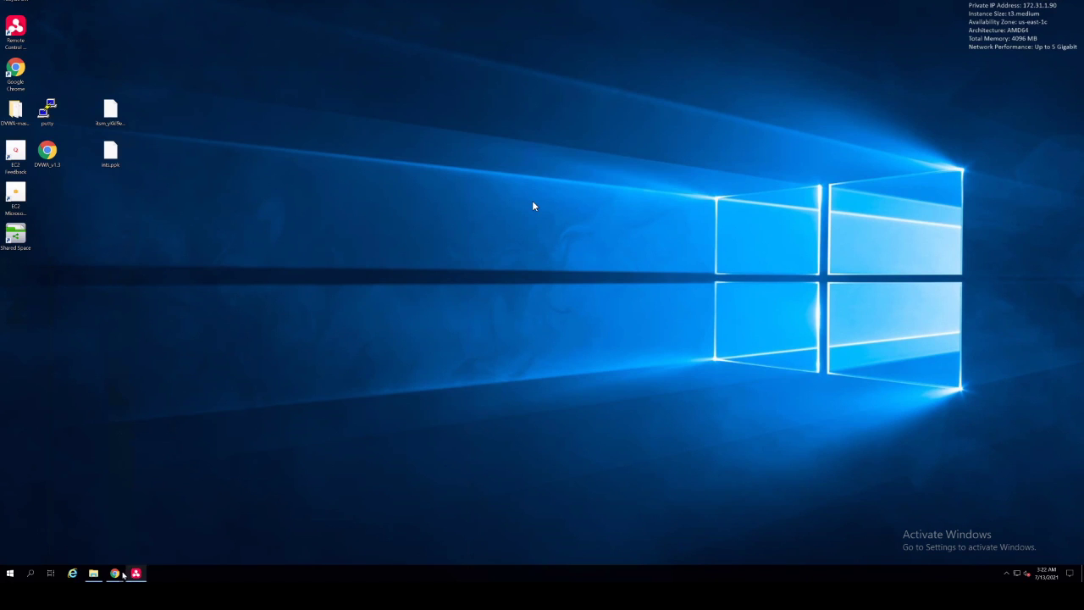
Bring the EC2 Instances Chrome window forward and minimize the Rackspace article window.
mouse_move(119, 575)
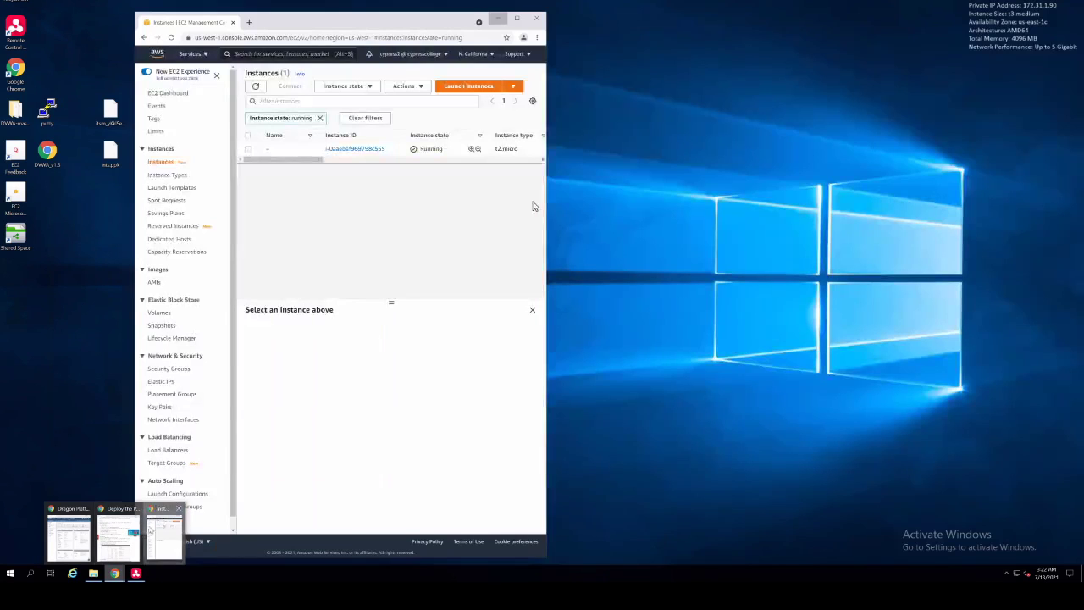
left_click(150, 531)
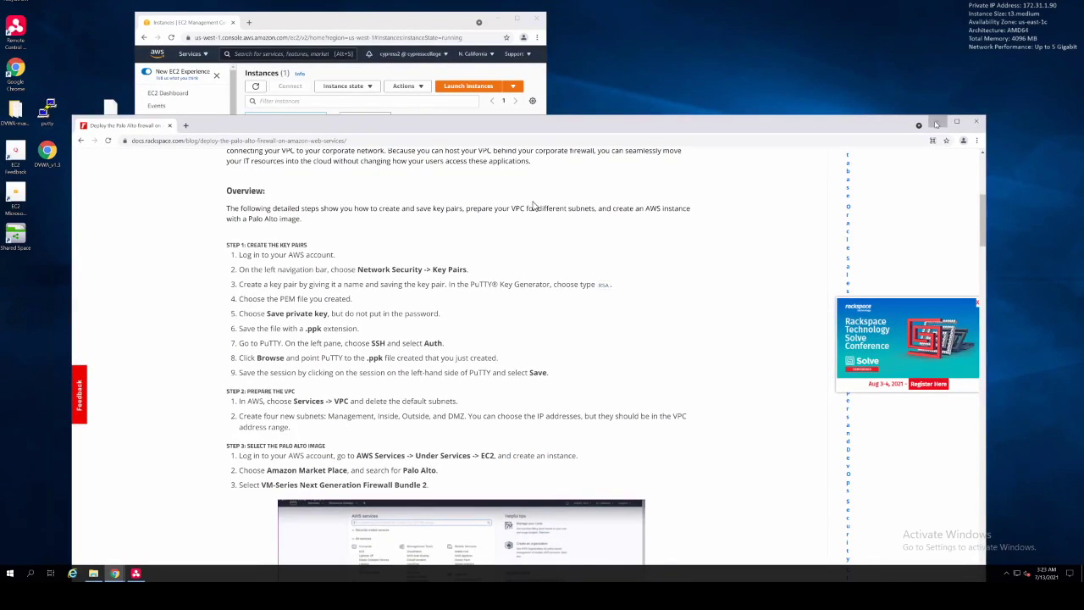
left_click(945, 124)
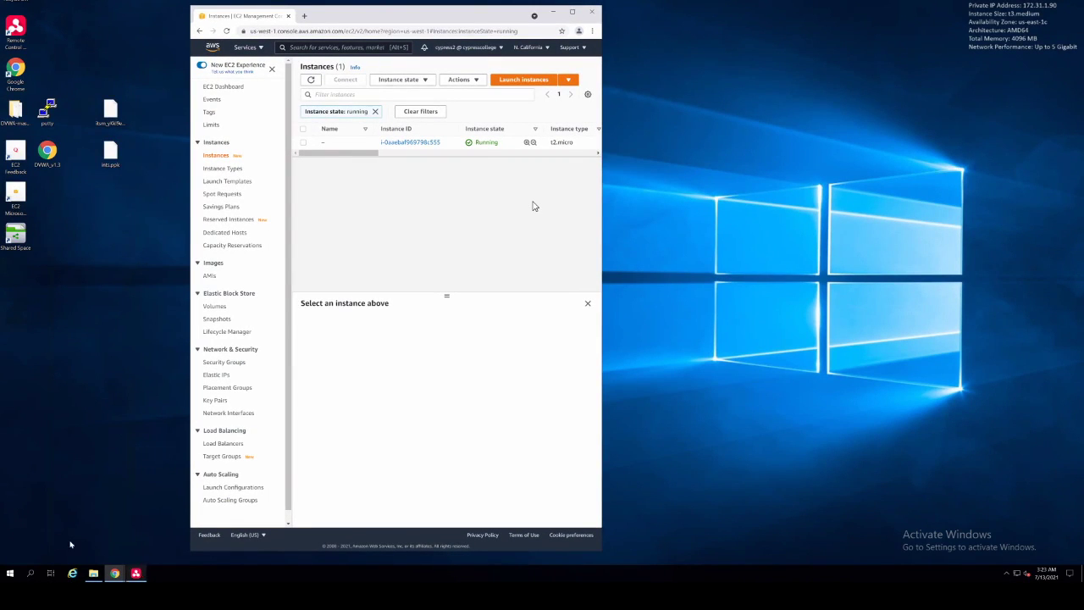
Bring the Dragon Platform and EC2 Instances windows to the front.
mouse_move(116, 574)
left_click(178, 537)
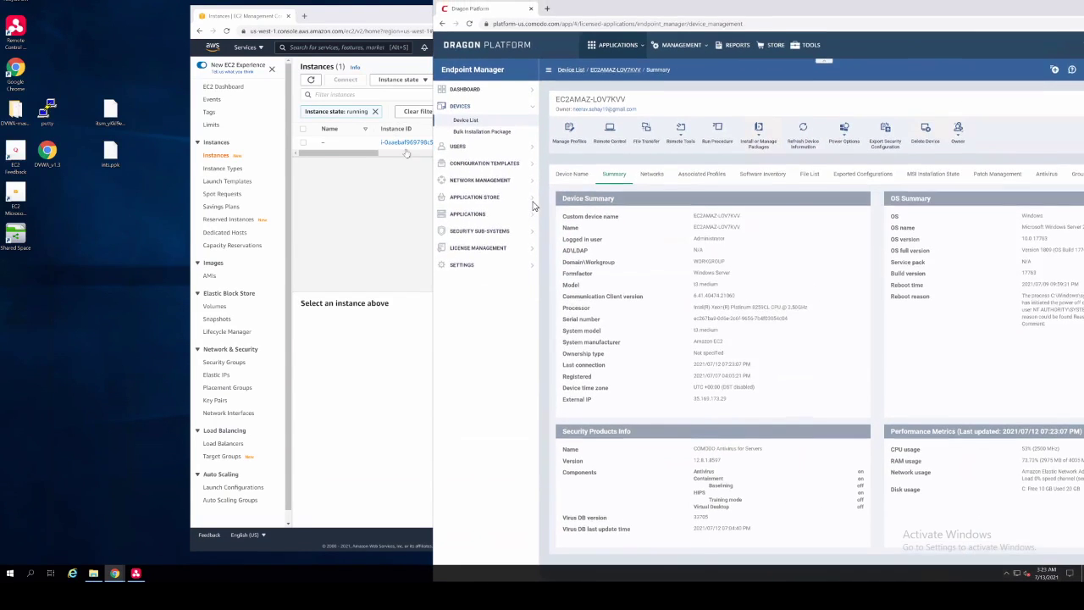
left_click(420, 155)
scroll(428, 157, "right", 3)
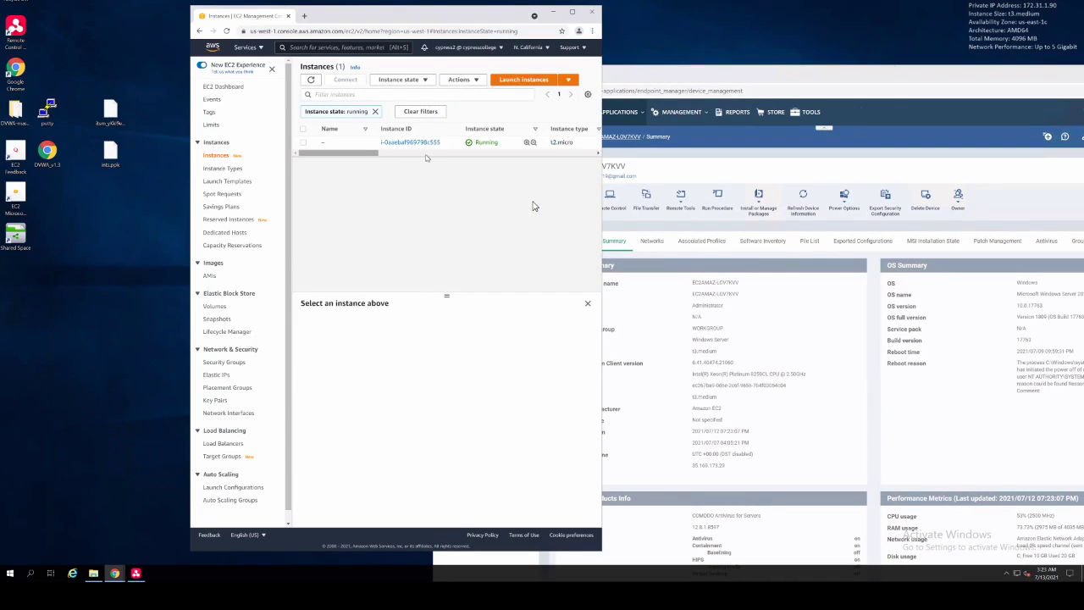
scroll(439, 159, "left", 5)
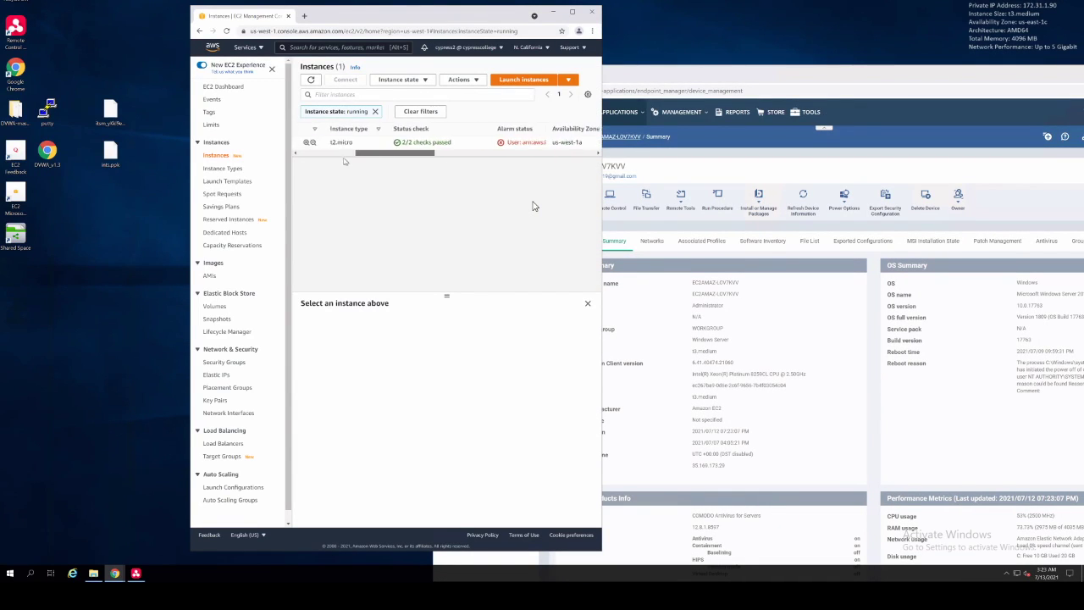
Dock the EC2 console on the left and narrow Dragon Platform to sit beside it.
left_click_drag(318, 8, 103, 0)
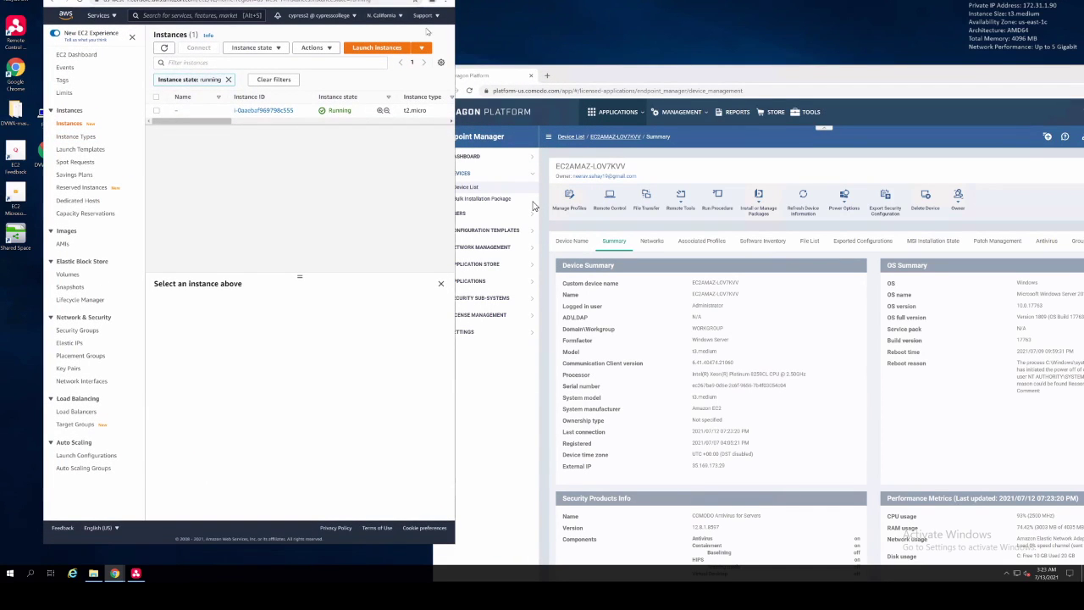
left_click_drag(103, 0, 59, 0)
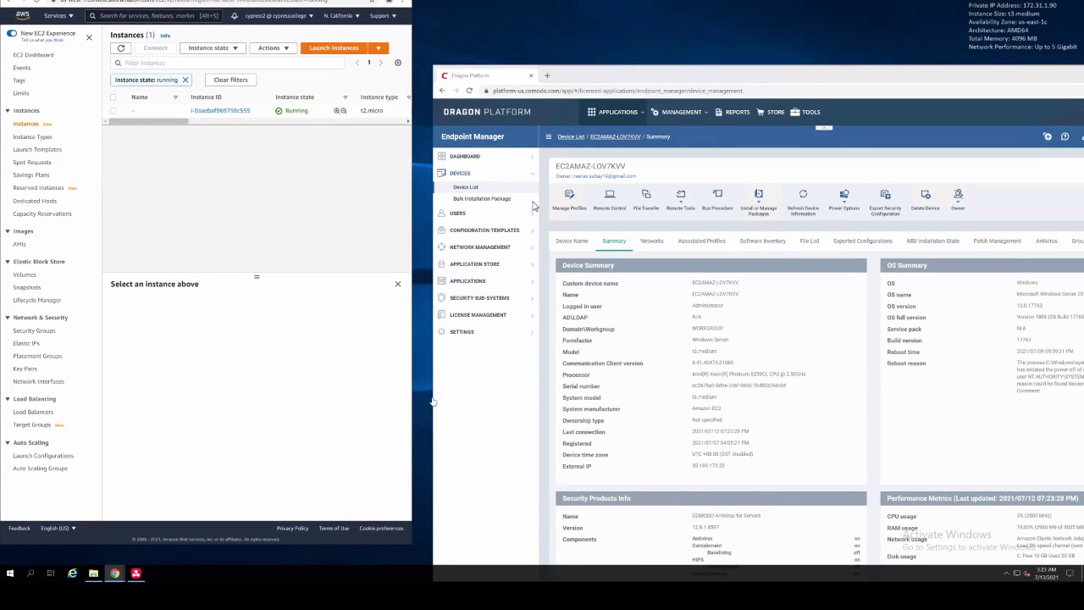
left_click_drag(606, 74, 528, 71)
left_click_drag(603, 87, 529, 73)
left_click_drag(947, 77, 549, 77)
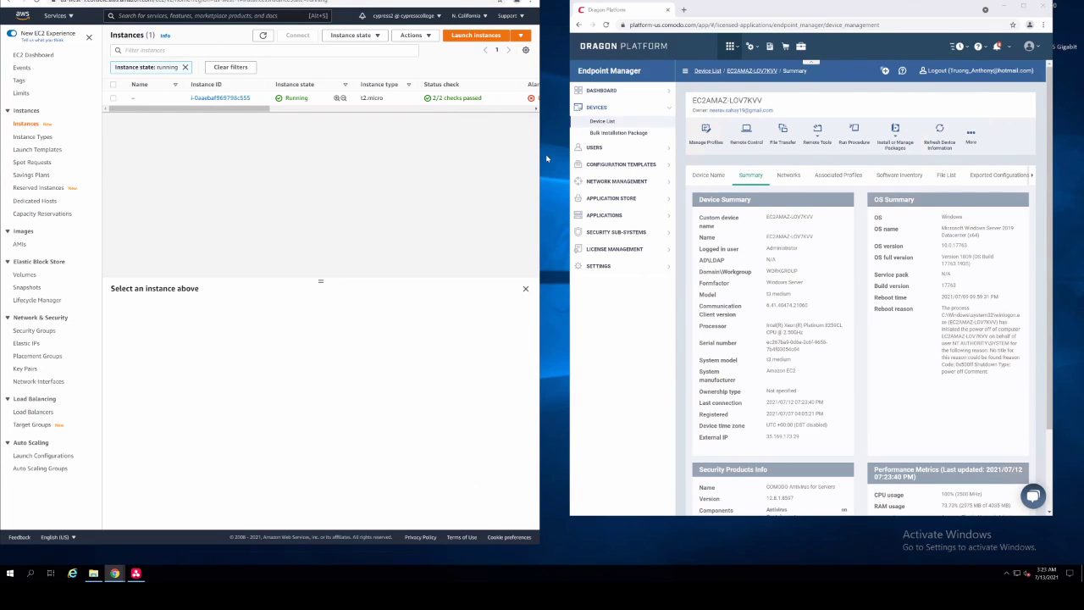
Widen the EC2 window and open the summary for instance i-0aaebaf969798c555.
left_click_drag(538, 157, 567, 158)
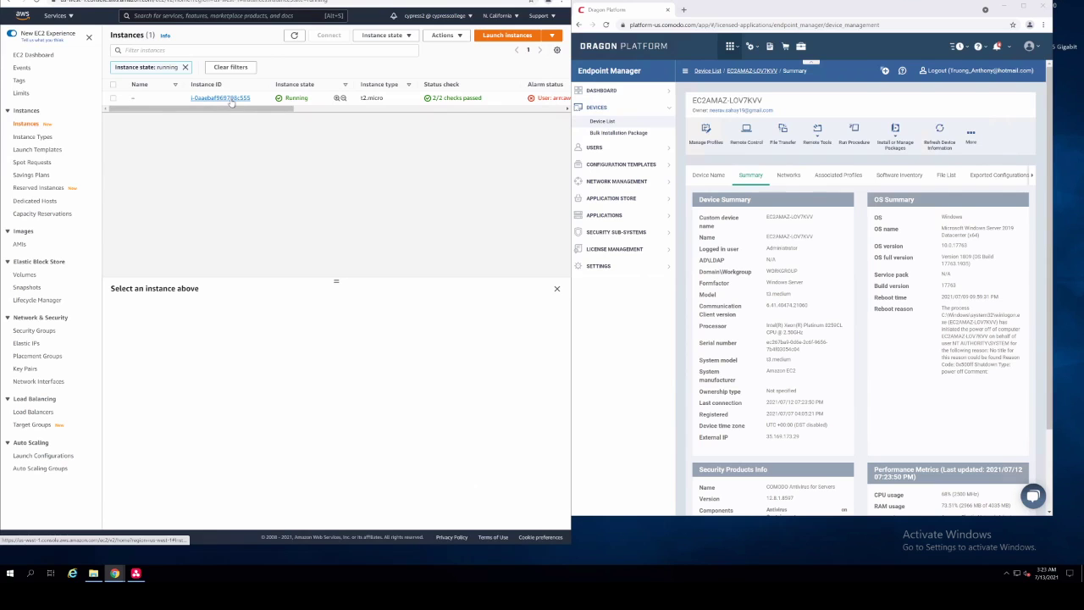
left_click(229, 99)
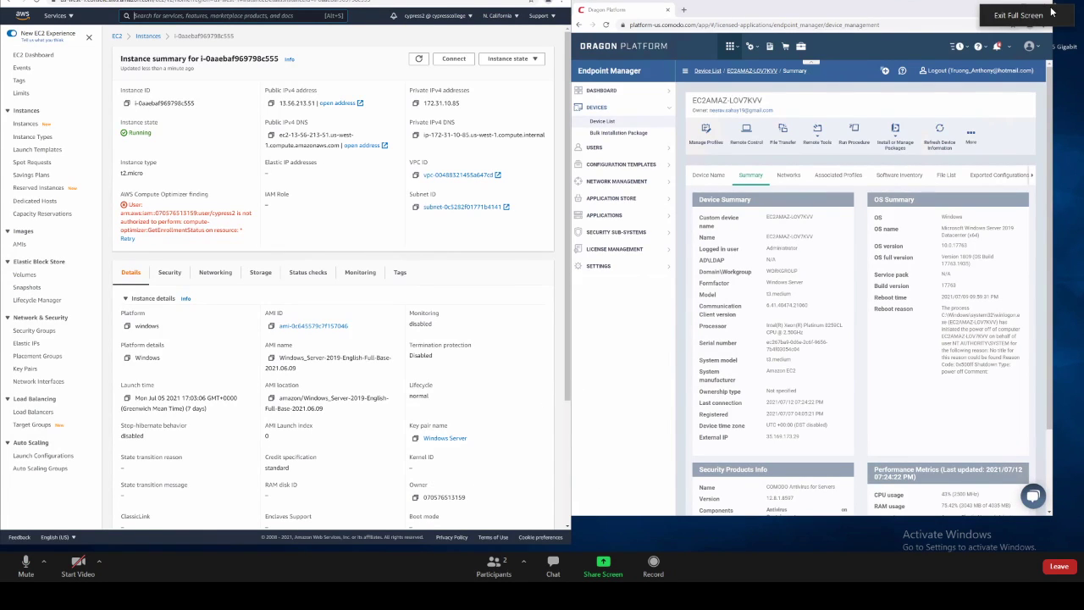
left_click(1050, 13)
left_click_drag(976, 23, 535, 184)
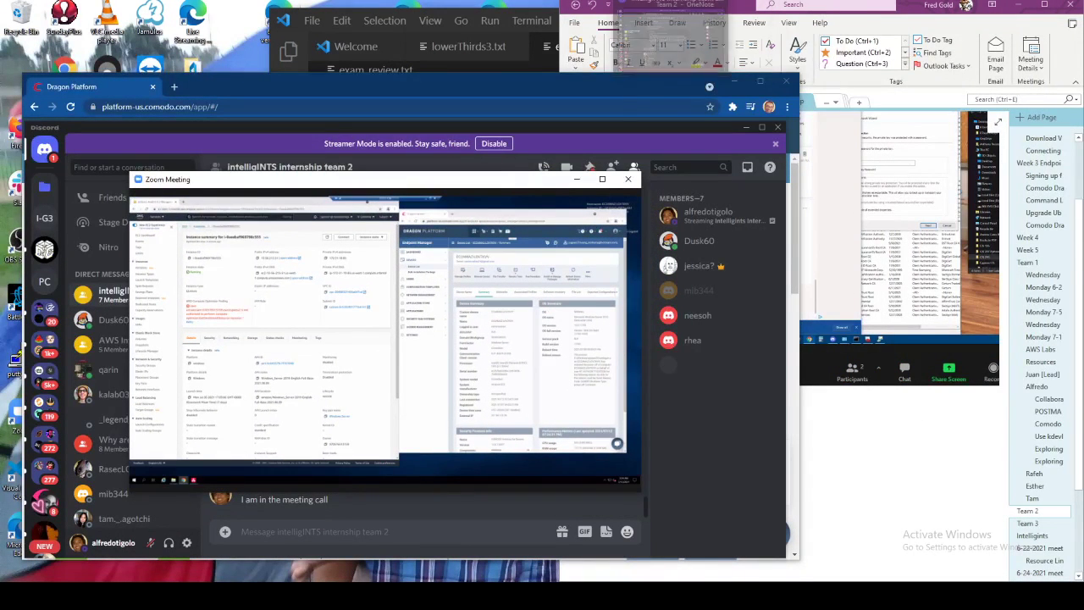
key("alt+Tab")
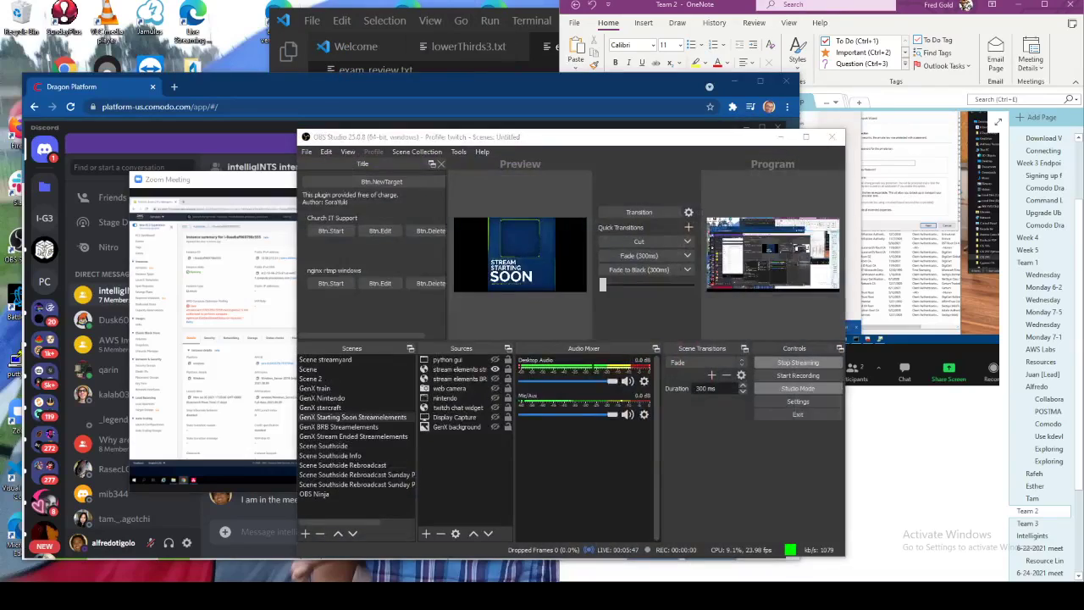
key("alt+Tab")
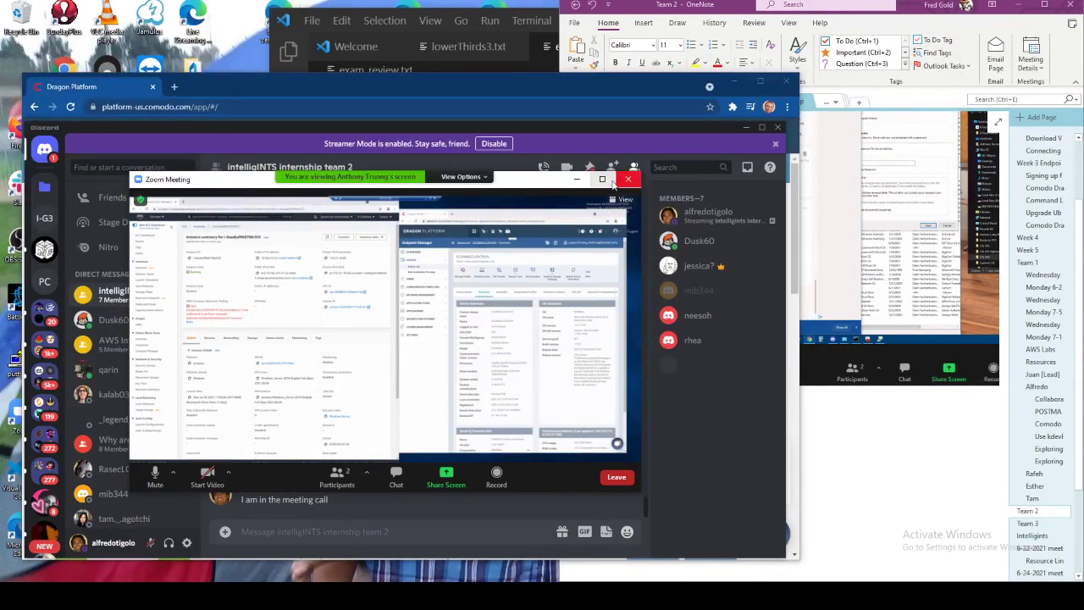
left_click(605, 179)
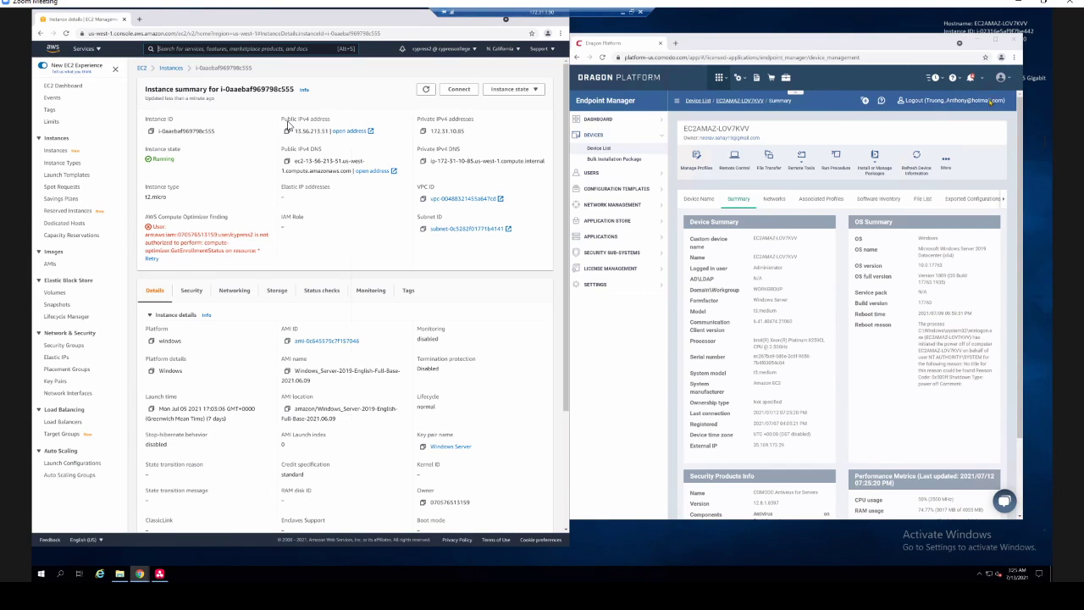
key("alt+Tab")
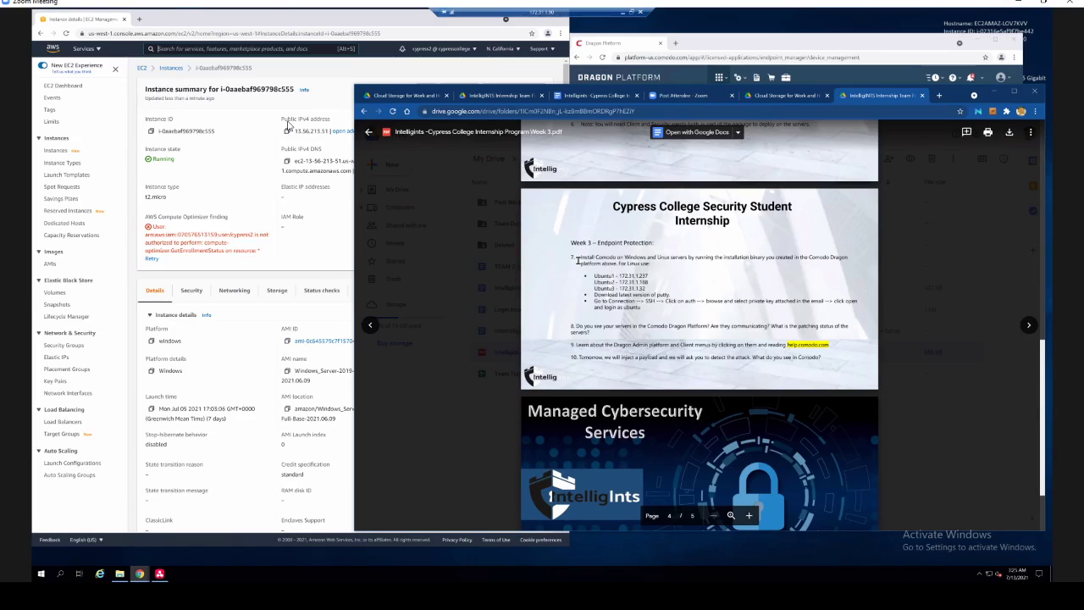
scroll(634, 268, "up", 3)
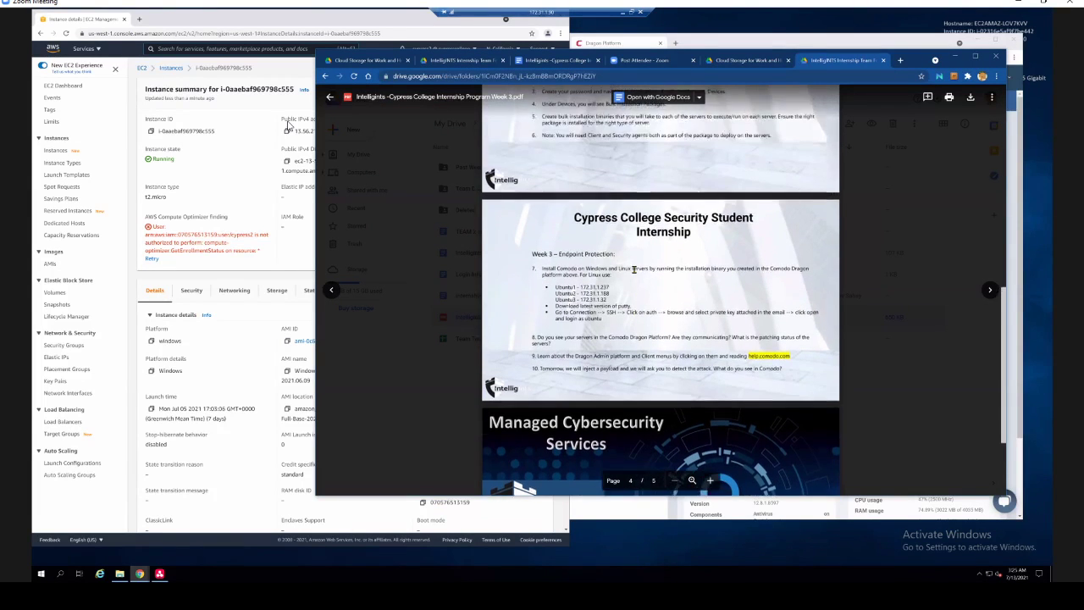
scroll(633, 269, "up", 1)
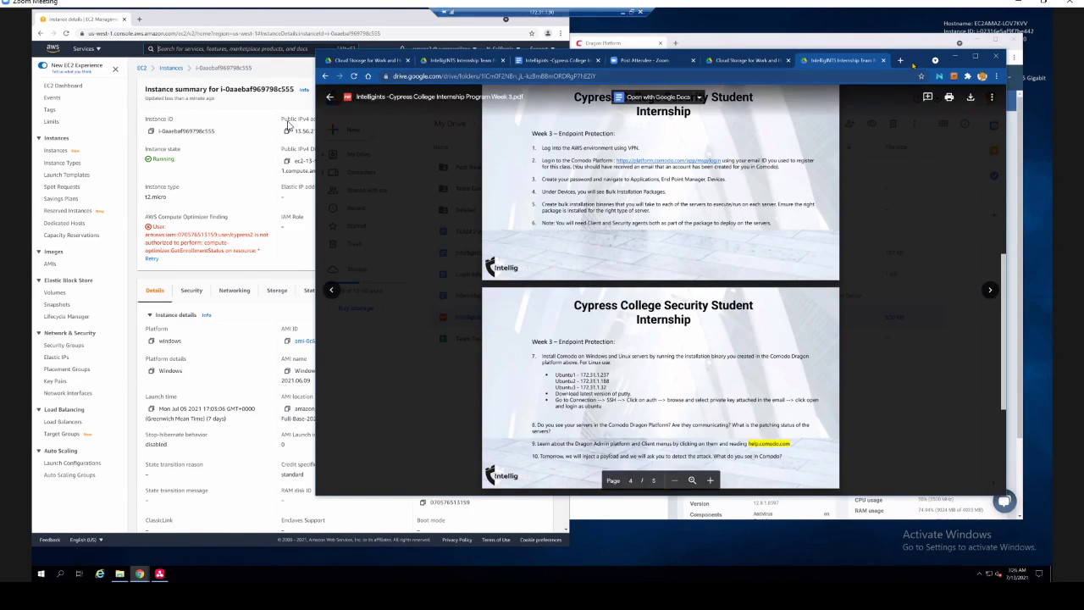
left_click(288, 125)
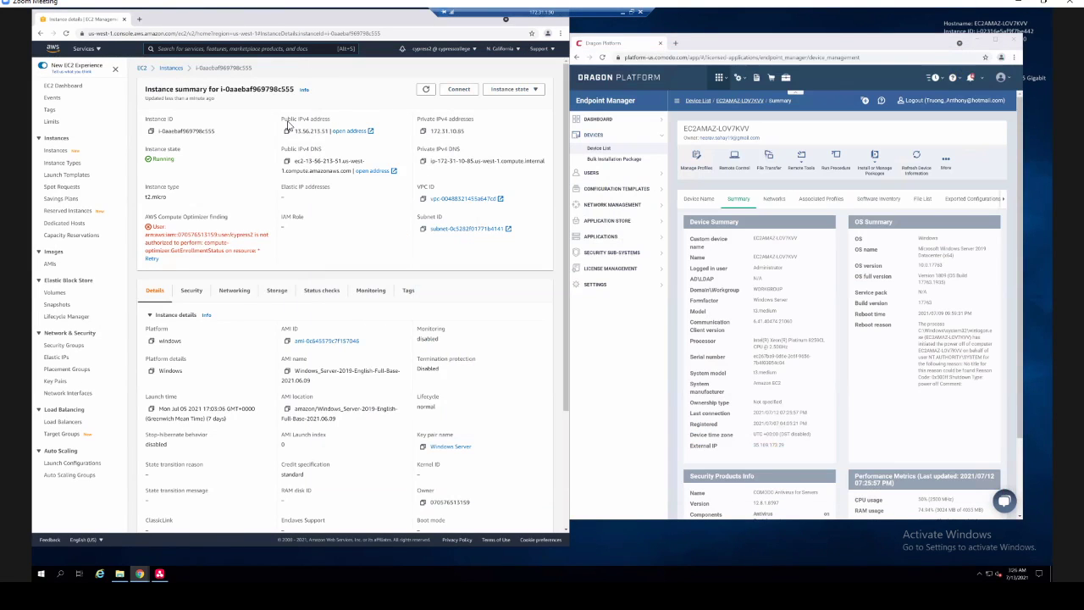
key("alt+Tab")
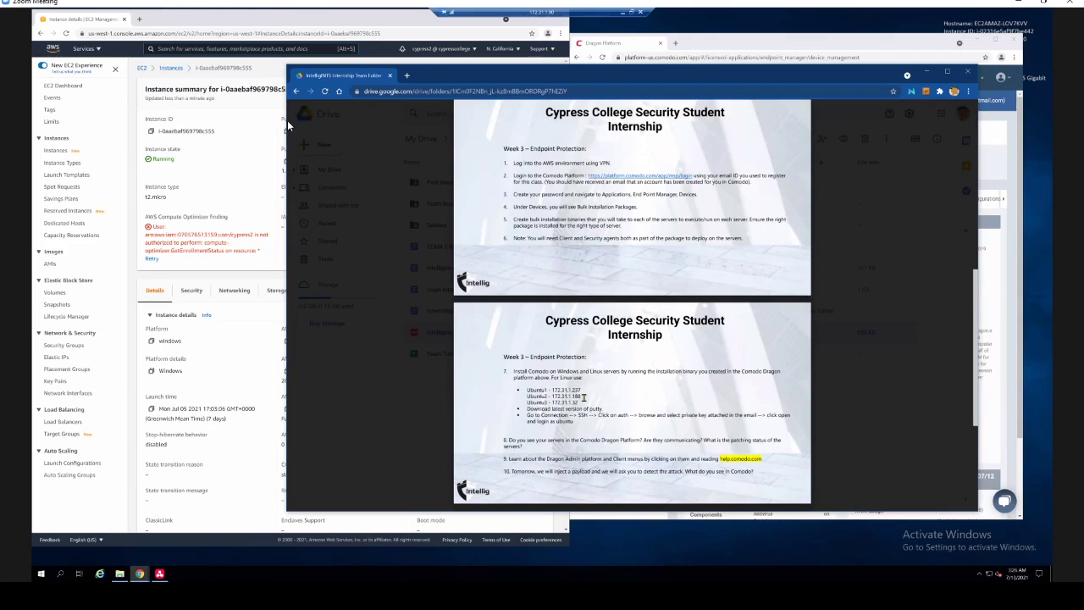
scroll(593, 394, "down", 1)
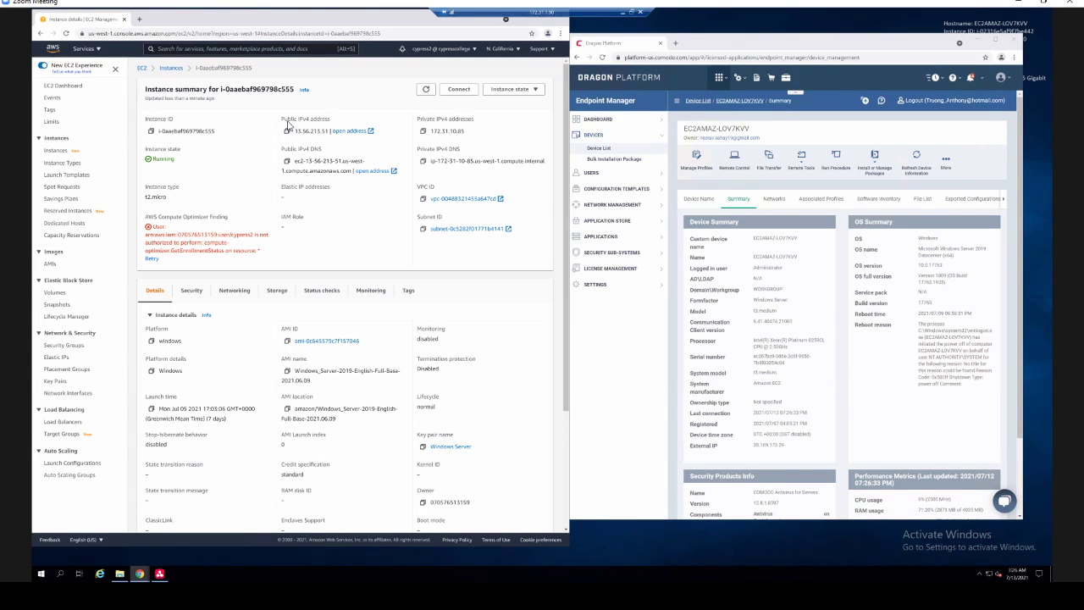
Switch back to the Week 3 internship PDF preview with Alt+Tab.
key("alt+Tab")
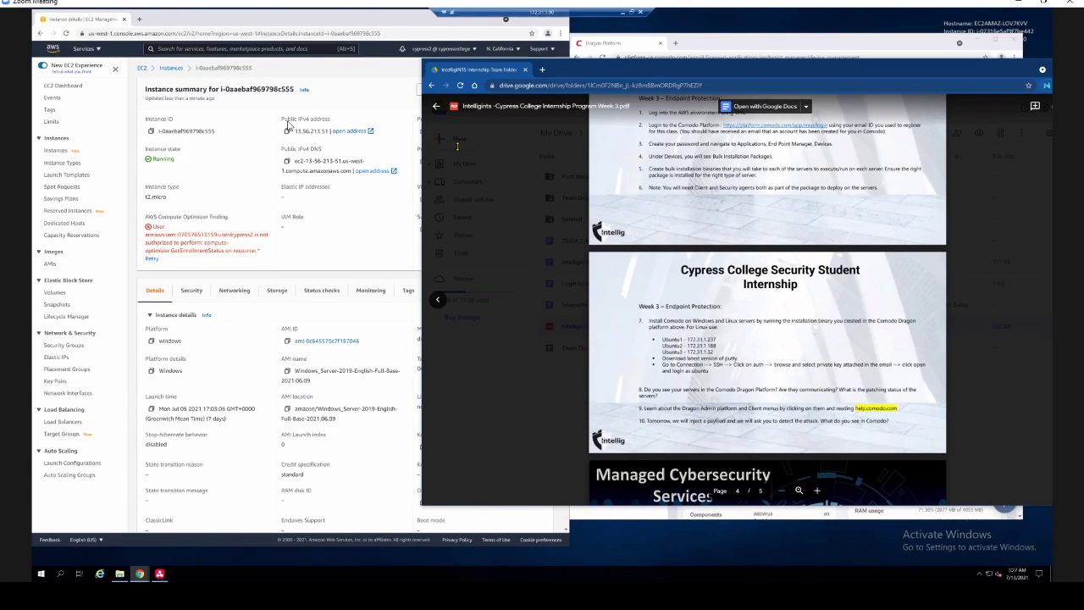
Reposition the Week 3 PDF viewer, select the Ubuntu2 IP line, then move the viewer up-right.
left_click_drag(458, 149, 450, 145)
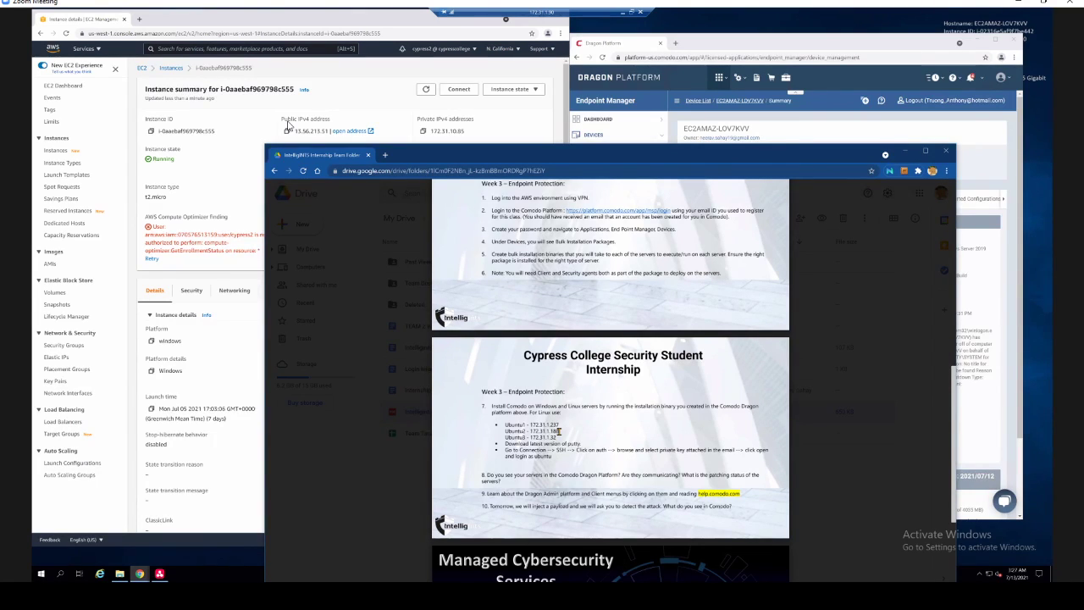
mouse_move(563, 327)
left_click_drag(511, 432, 559, 431)
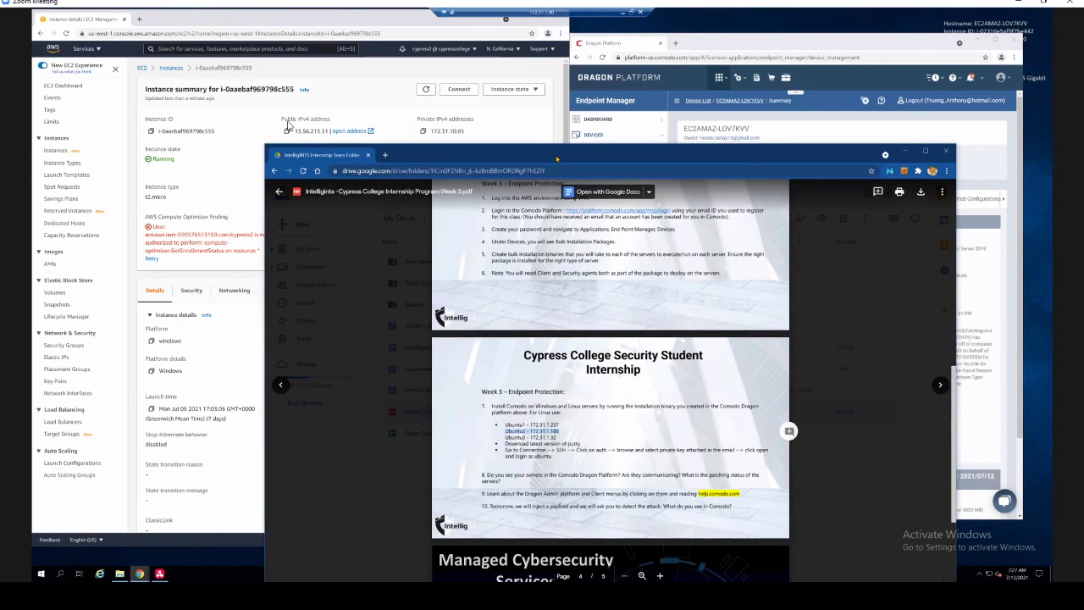
left_click_drag(556, 159, 809, 61)
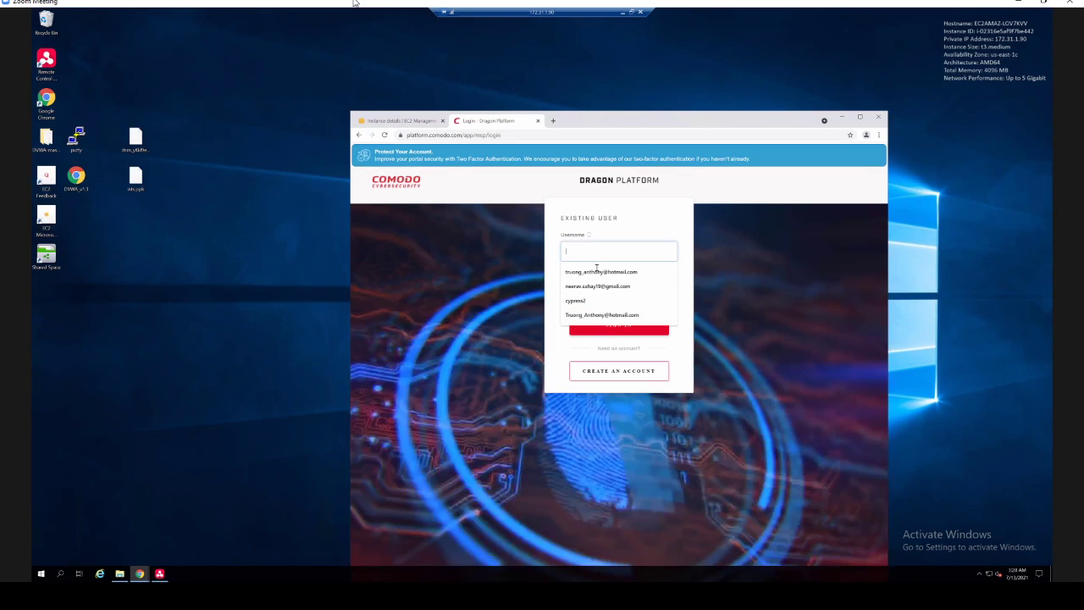
Enter the account password and submit the Comodo sign-in.
left_click(604, 290)
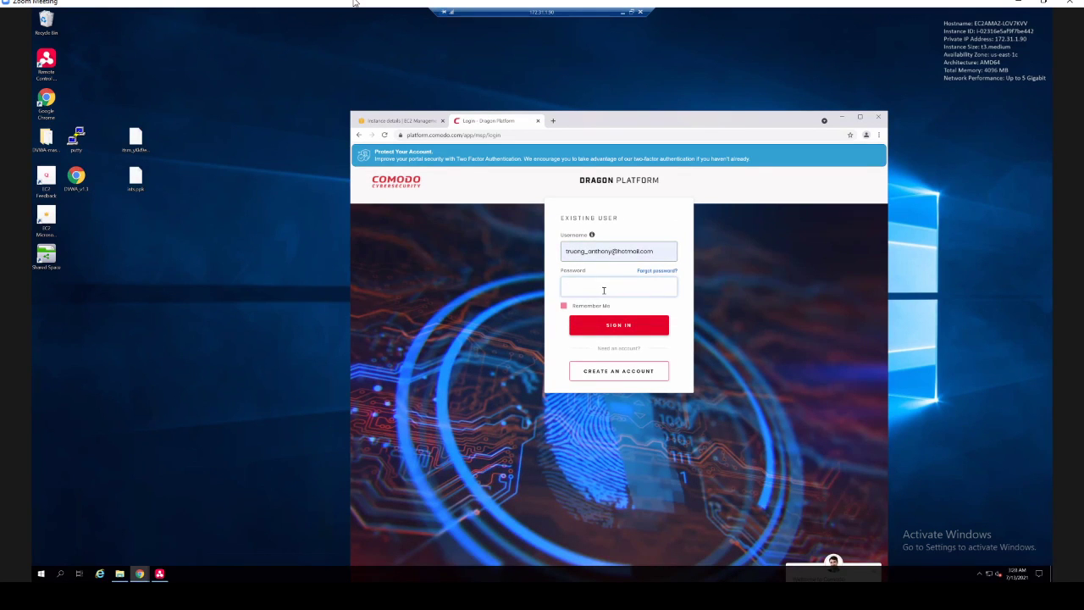
type("••••••••••••")
key("Return")
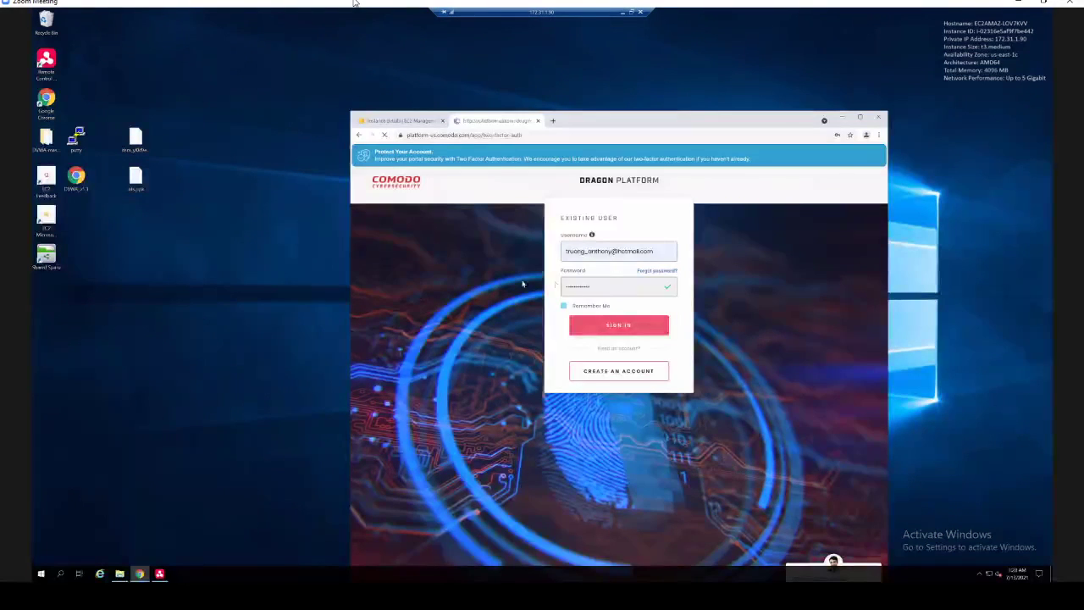
Enter the six-digit authenticator verification code and submit it.
left_click(586, 264)
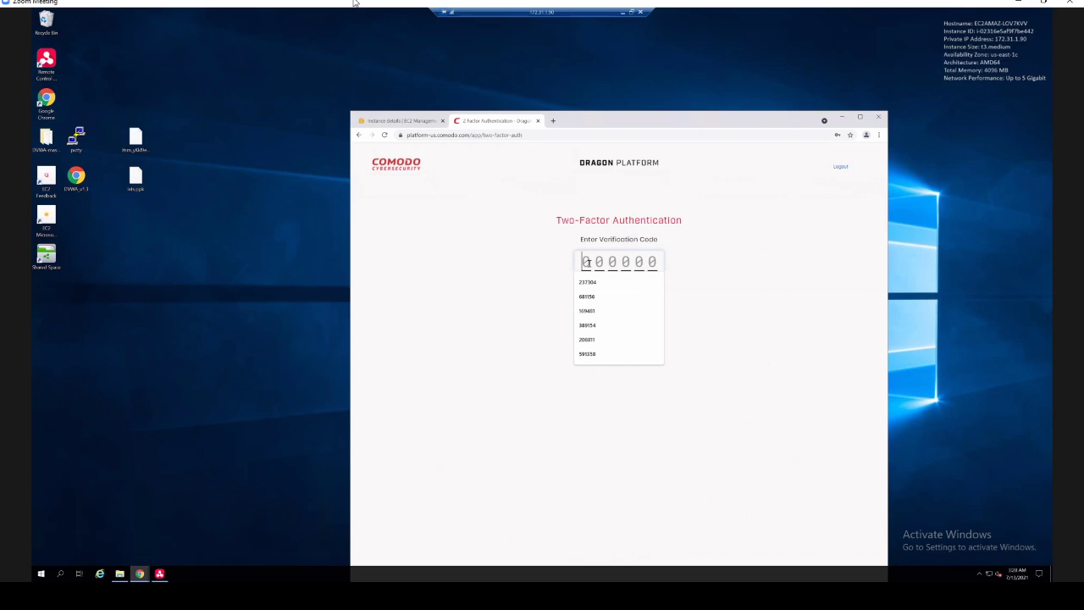
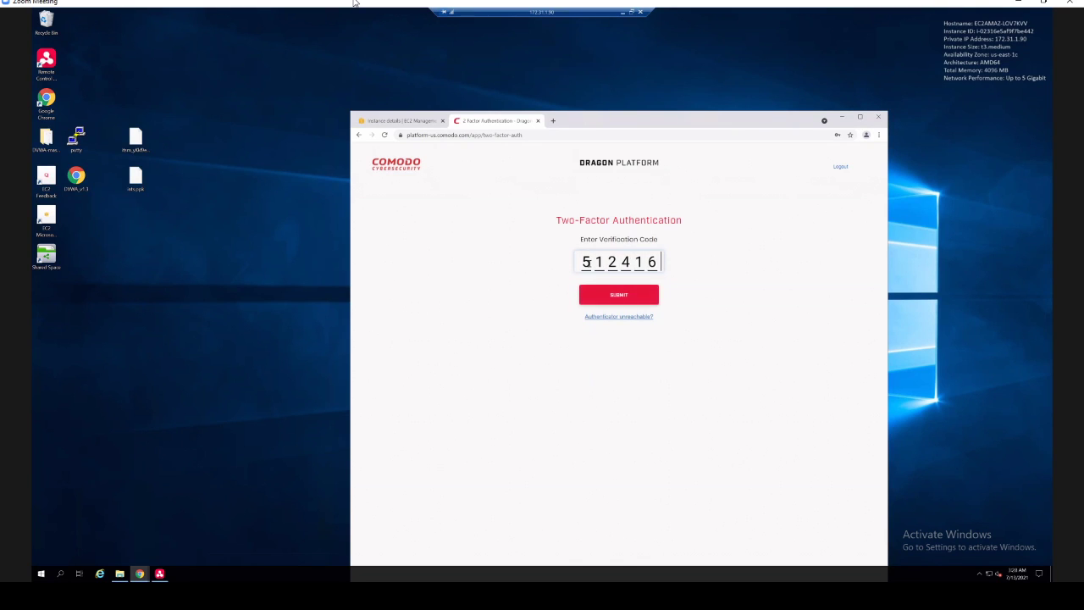
key("Return")
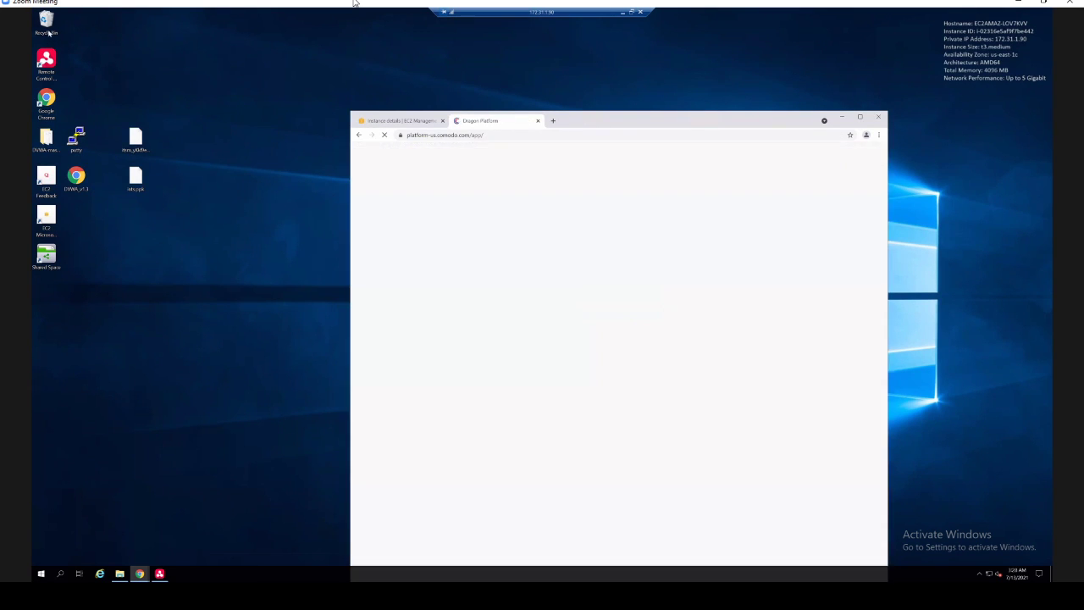
Restore Installer_5fea16460aed6 from the Recycle Bin, then close Recycle Bin and its Properties dialog.
double_click(47, 26)
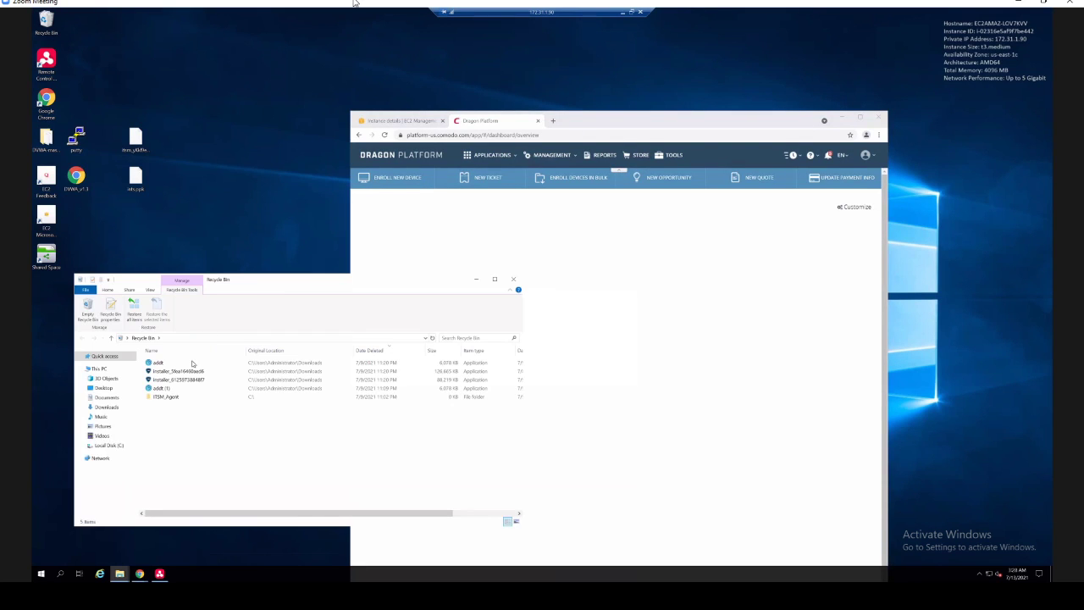
left_click(188, 372)
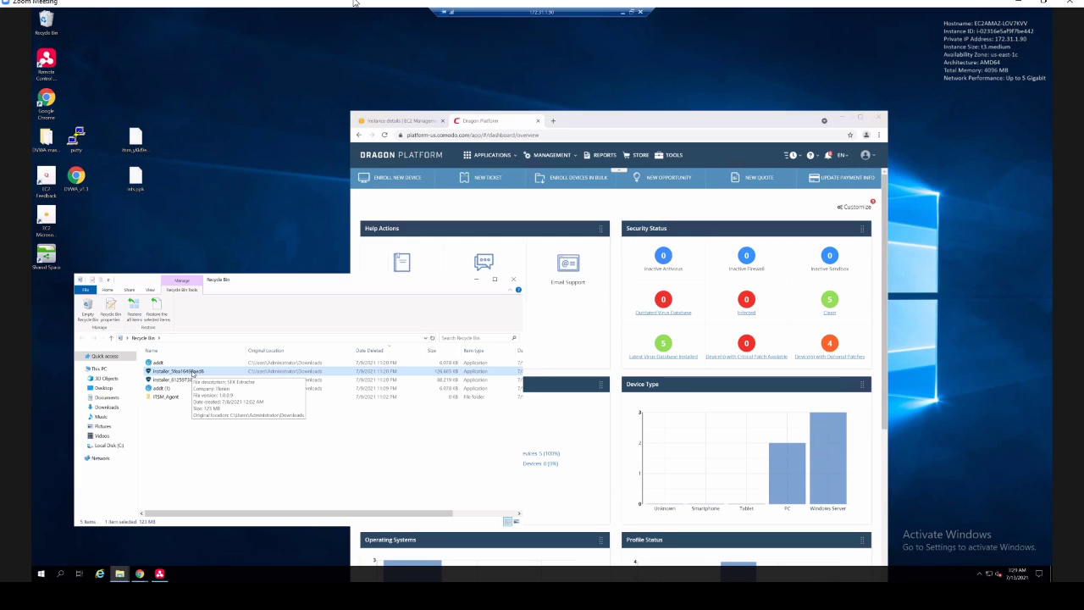
double_click(194, 374)
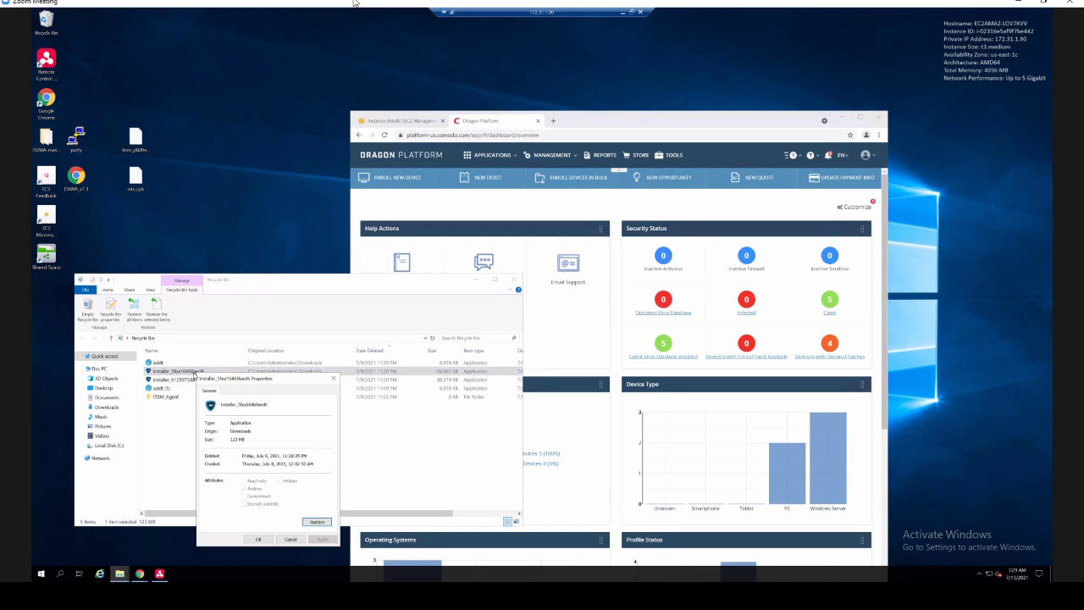
left_click(316, 522)
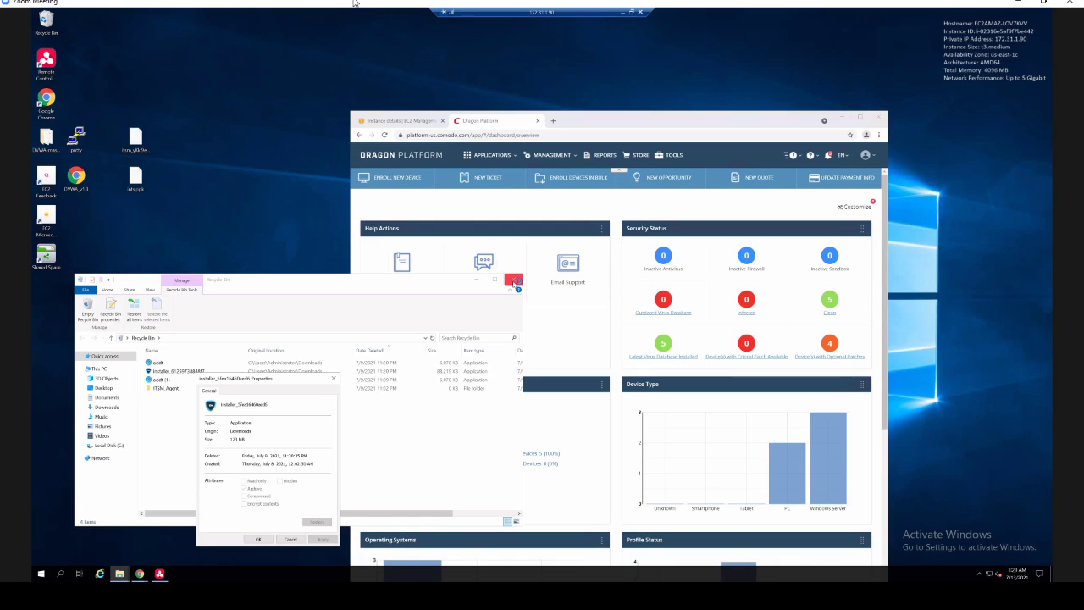
left_click(515, 280)
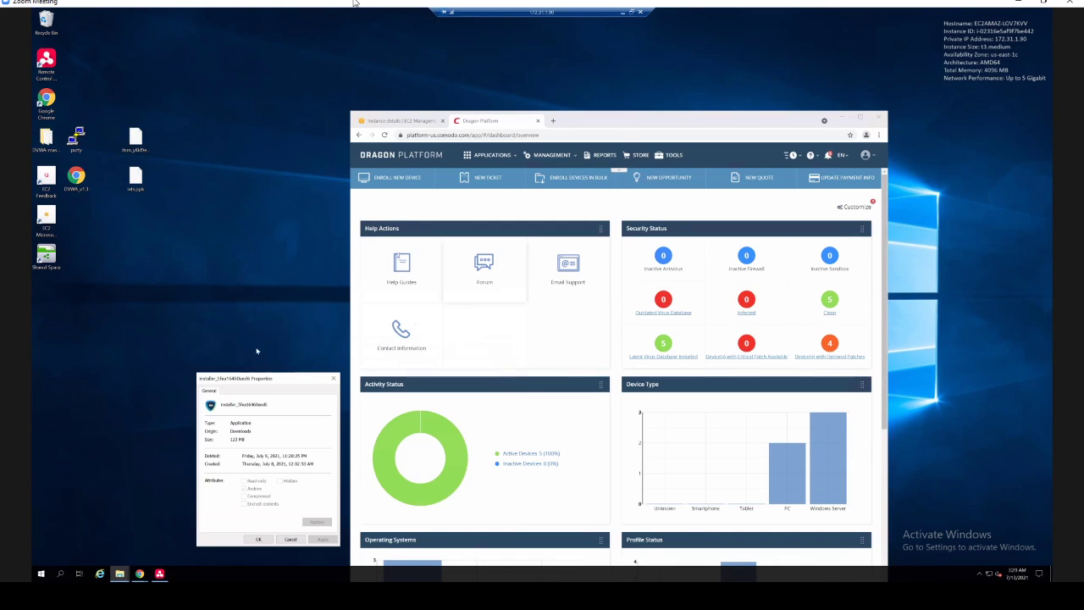
left_click(258, 539)
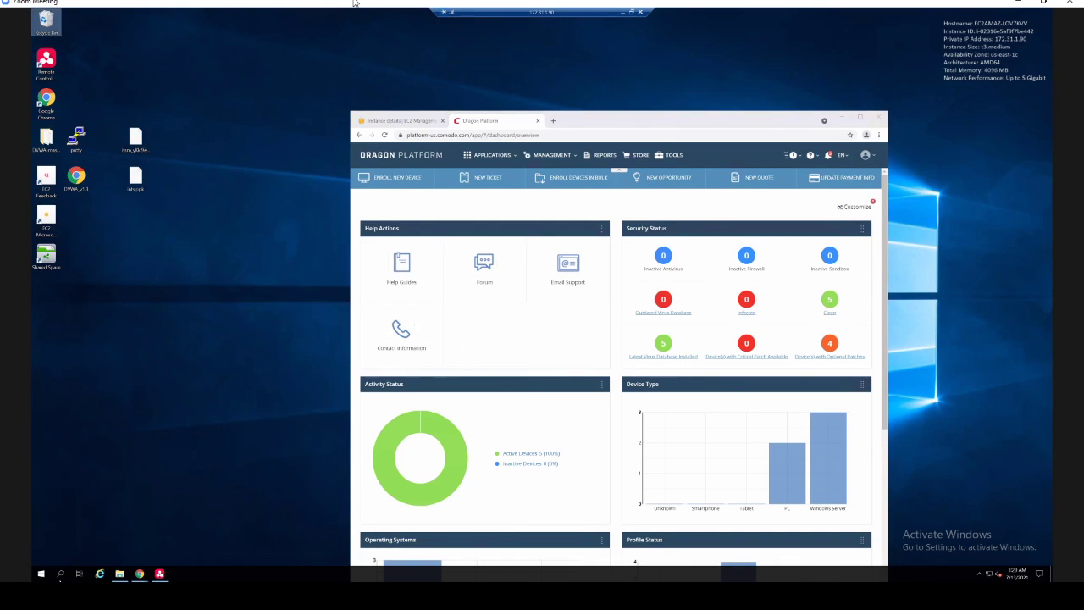
Minimize the Chrome Dragon dashboard and the Local Disk (C:) window to clear the desktop.
left_click(119, 574)
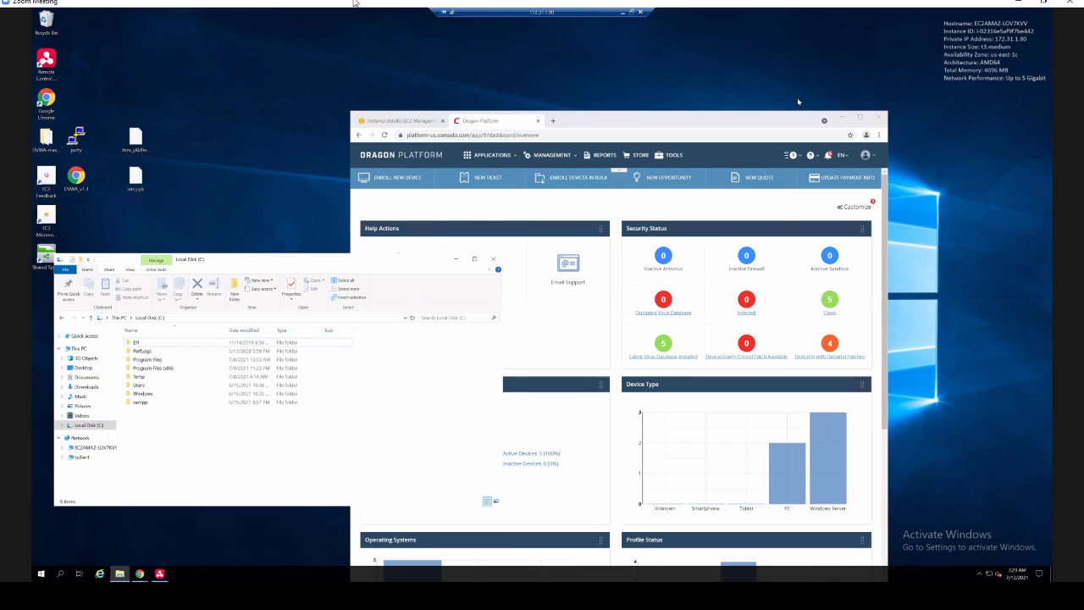
left_click(843, 117)
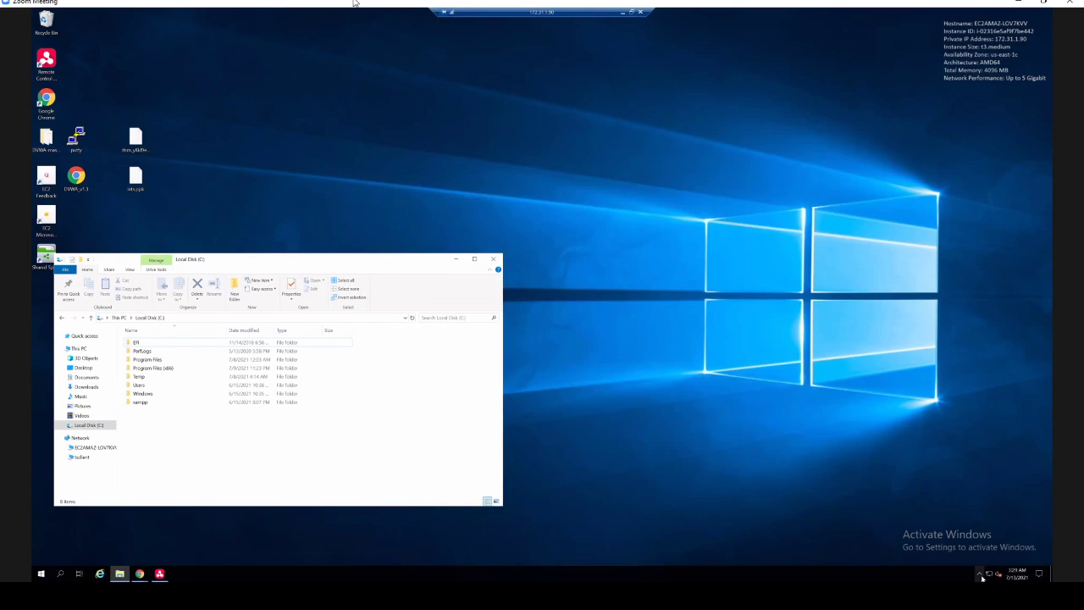
left_click(981, 575)
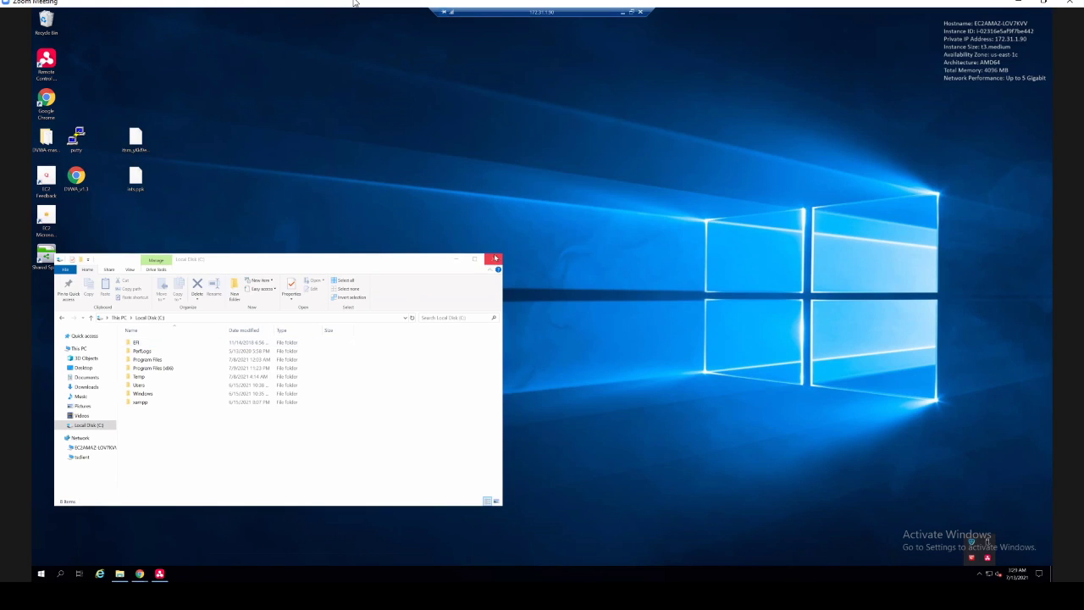
left_click(458, 260)
left_click(980, 575)
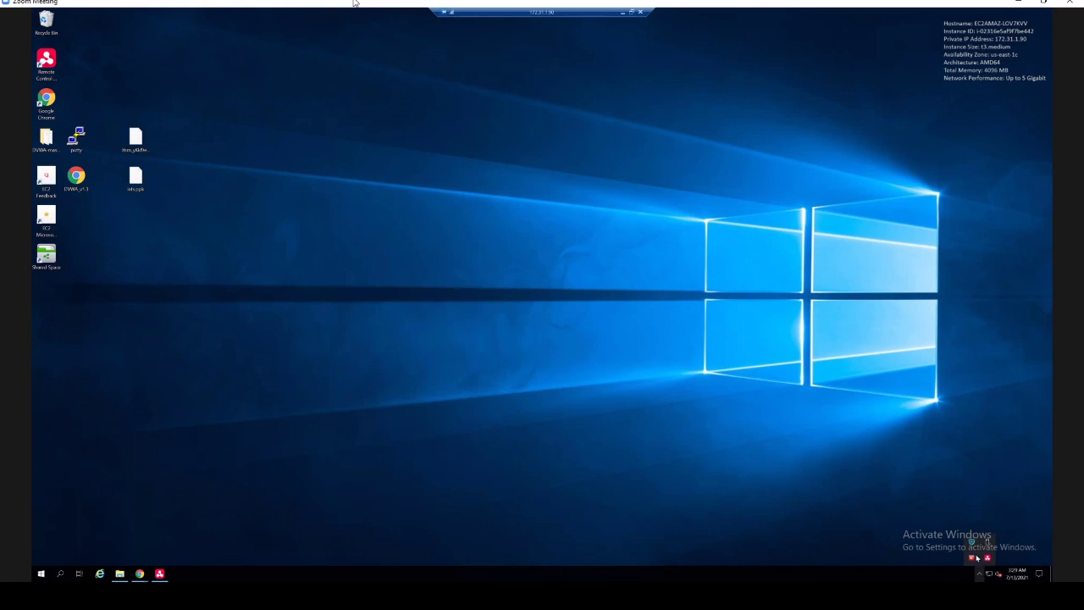
left_click(598, 401)
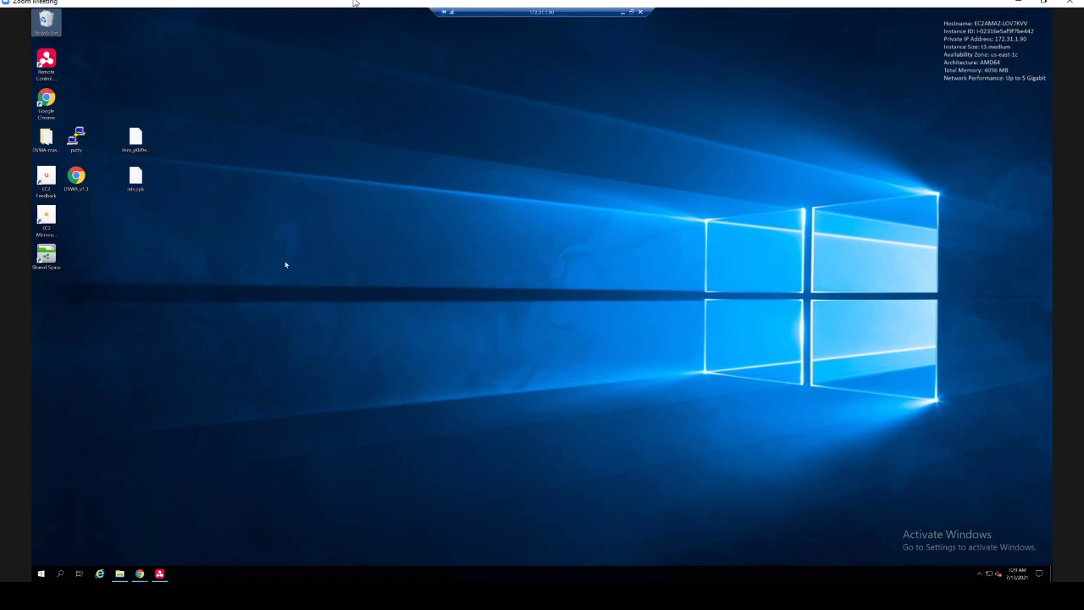
left_click(981, 575)
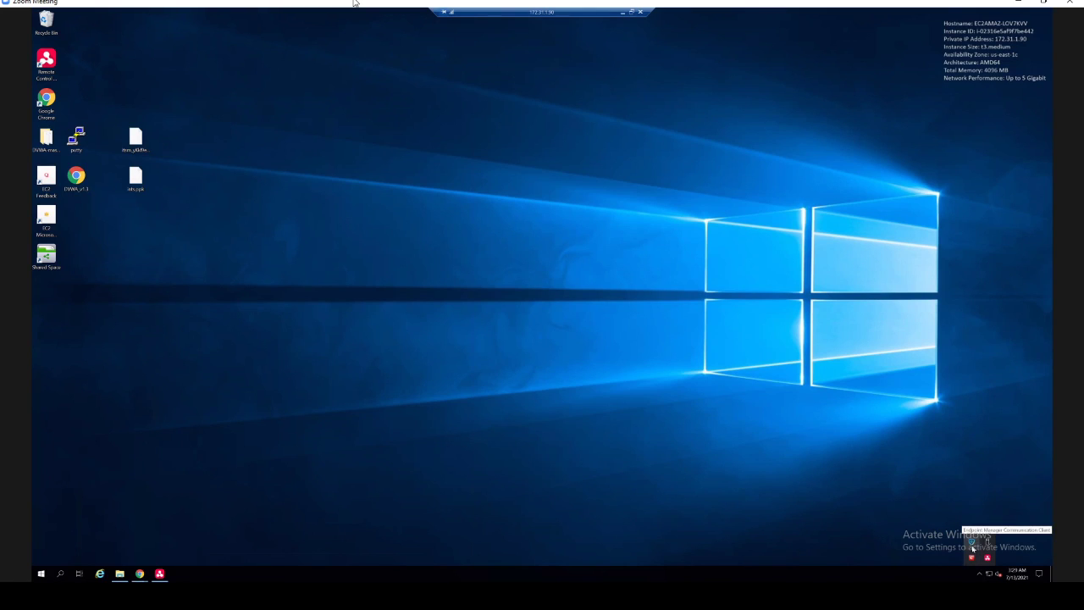
left_click(980, 574)
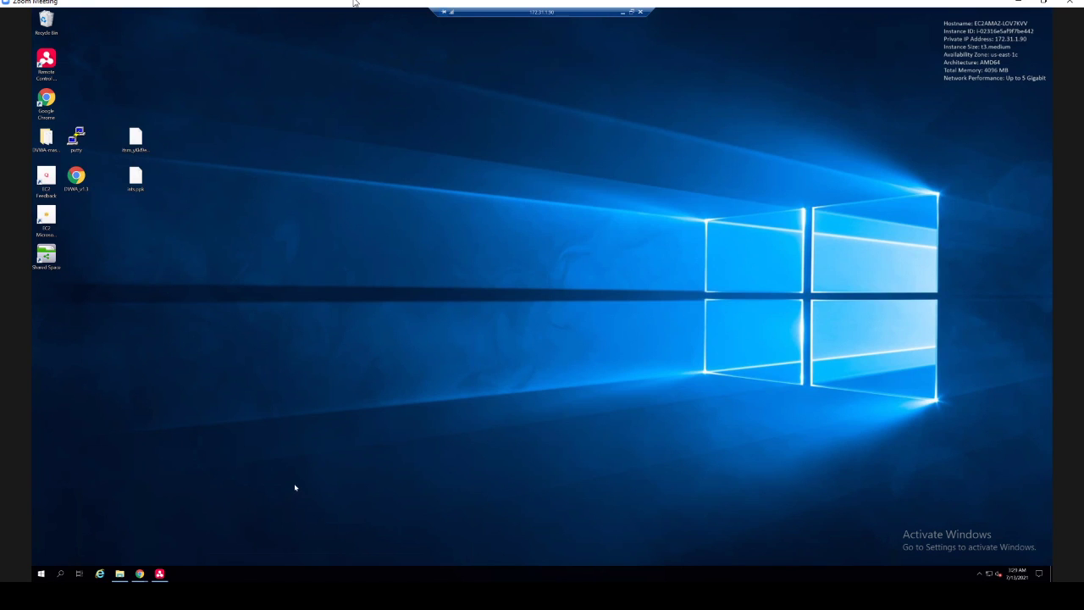
left_click(981, 575)
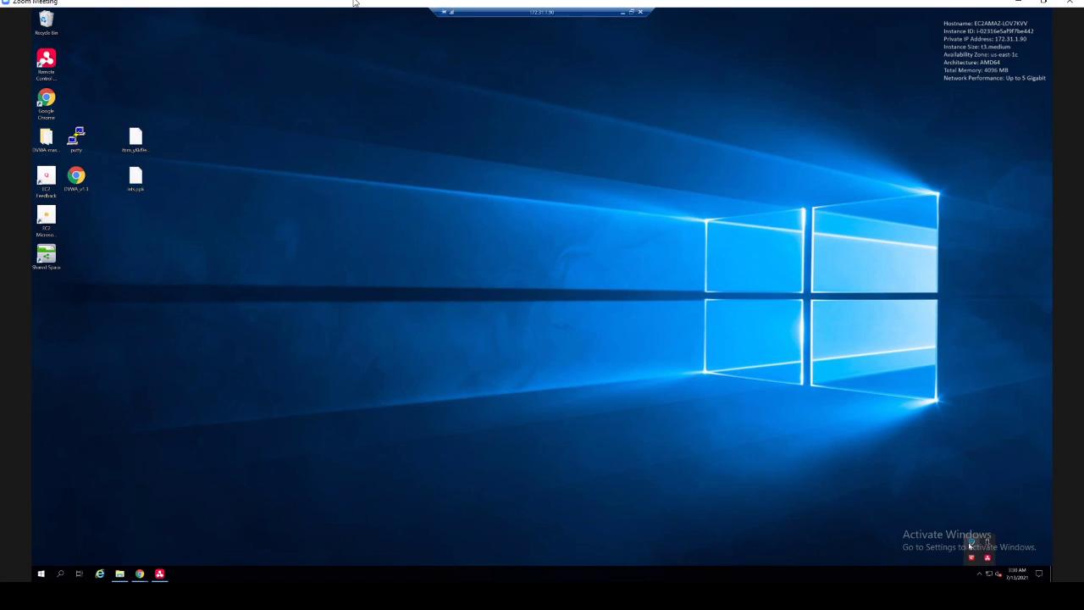
left_click(936, 540)
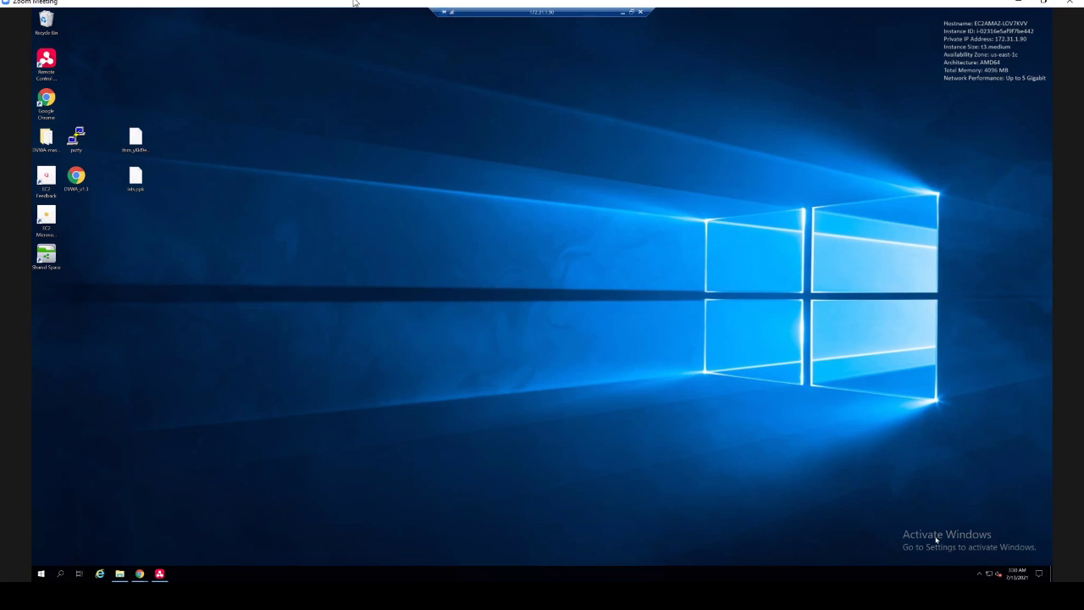
left_click(980, 574)
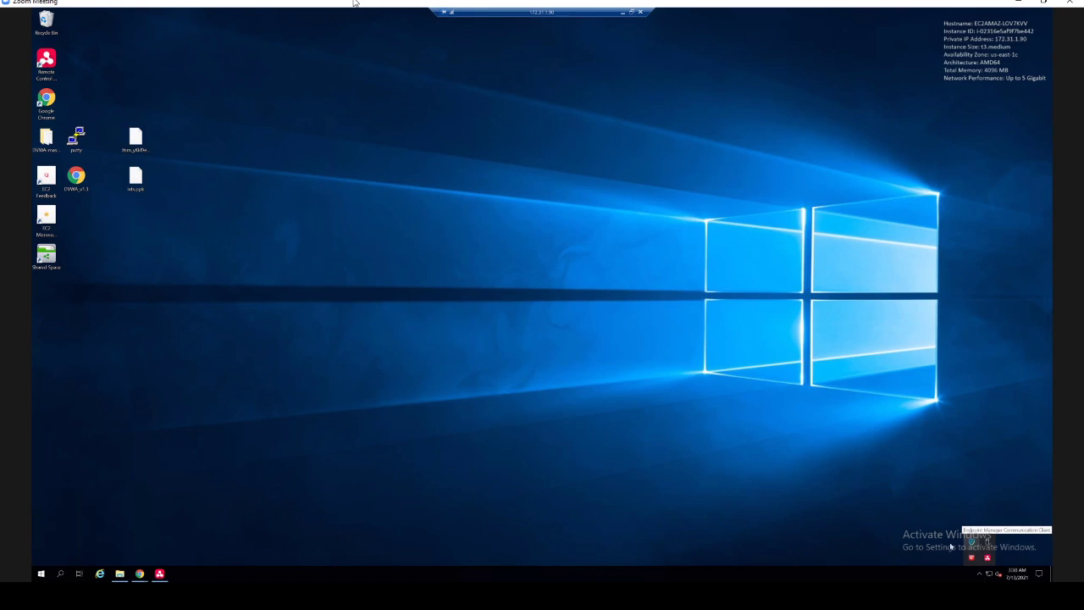
left_click(945, 546)
left_click(980, 575)
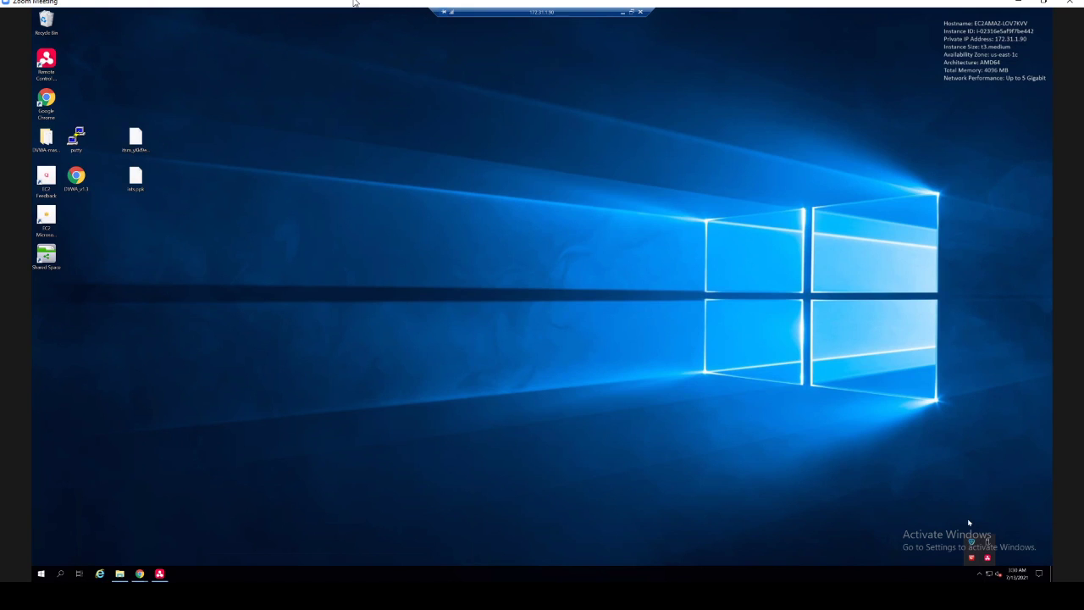
left_click(650, 557)
left_click(160, 573)
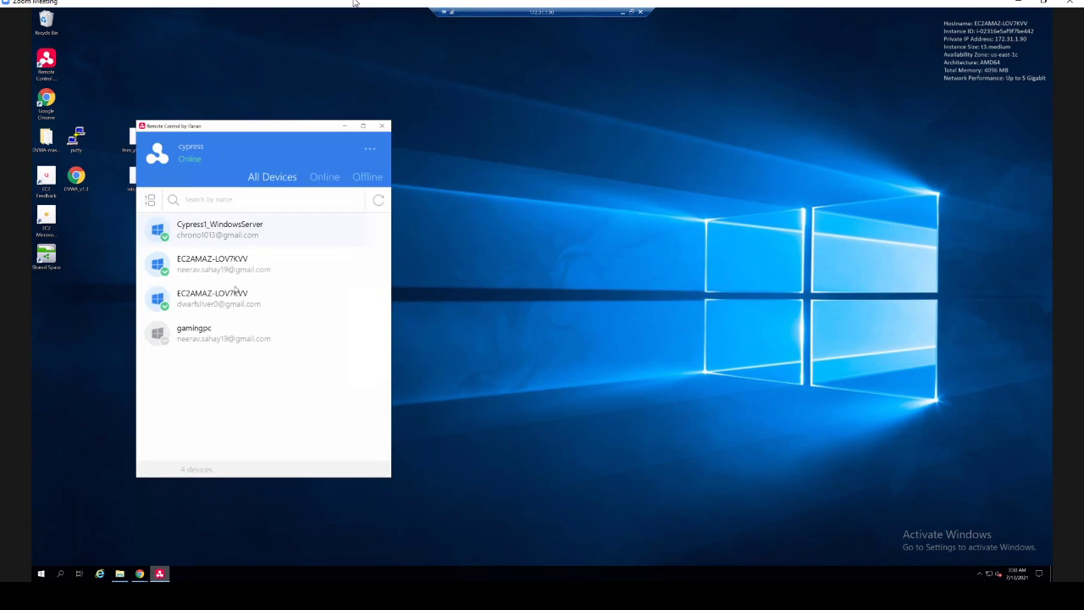
left_click_drag(229, 125, 220, 79)
left_click(160, 574)
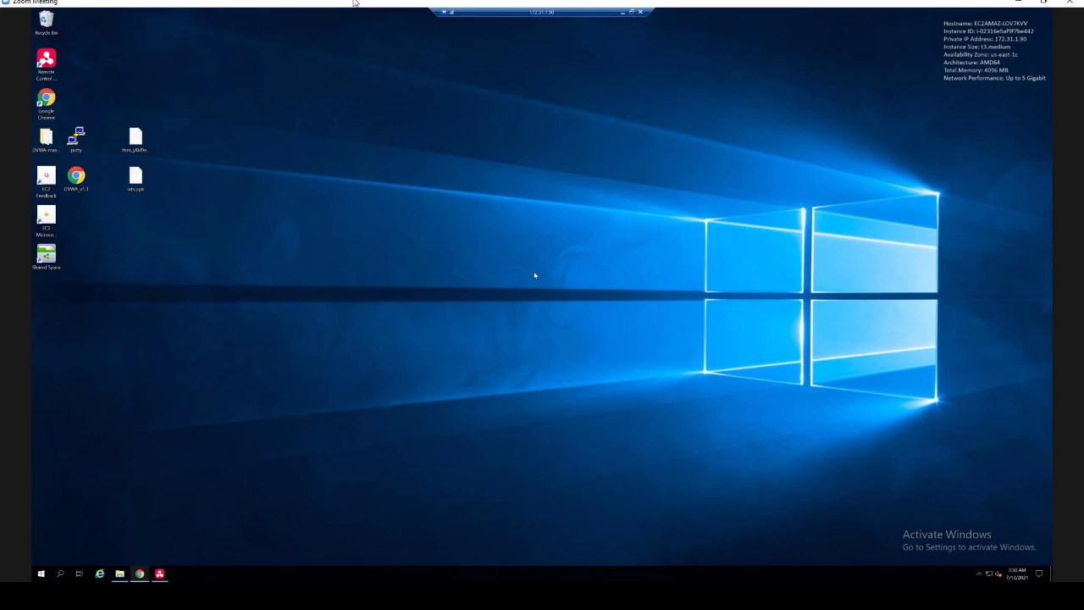
Glance at the Palo Alto deployment article, then hide it to show the desktop.
mouse_move(139, 573)
left_click(170, 542)
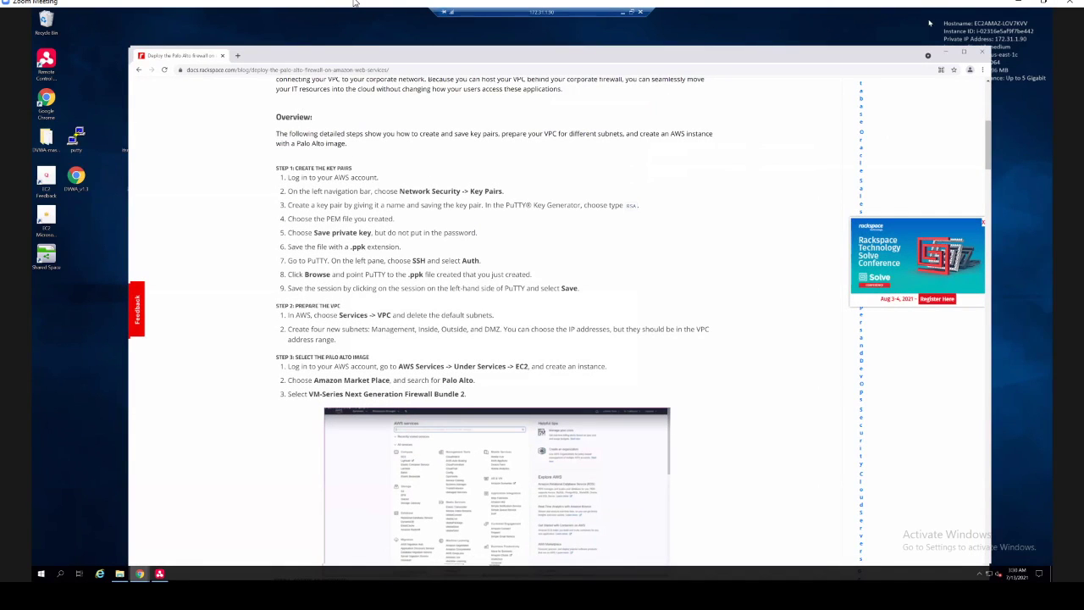
scroll(426, 504, "up", 2)
scroll(425, 504, "up", 2)
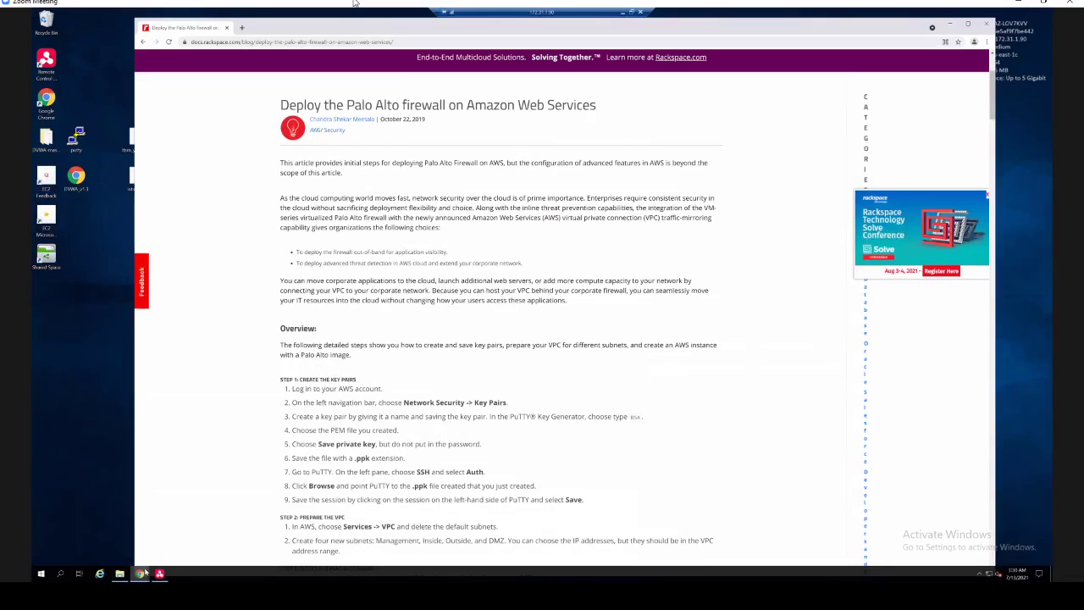
key("super+d")
Restore and maximize the Dragon Platform browser window, then open Devices > Device List.
mouse_move(140, 573)
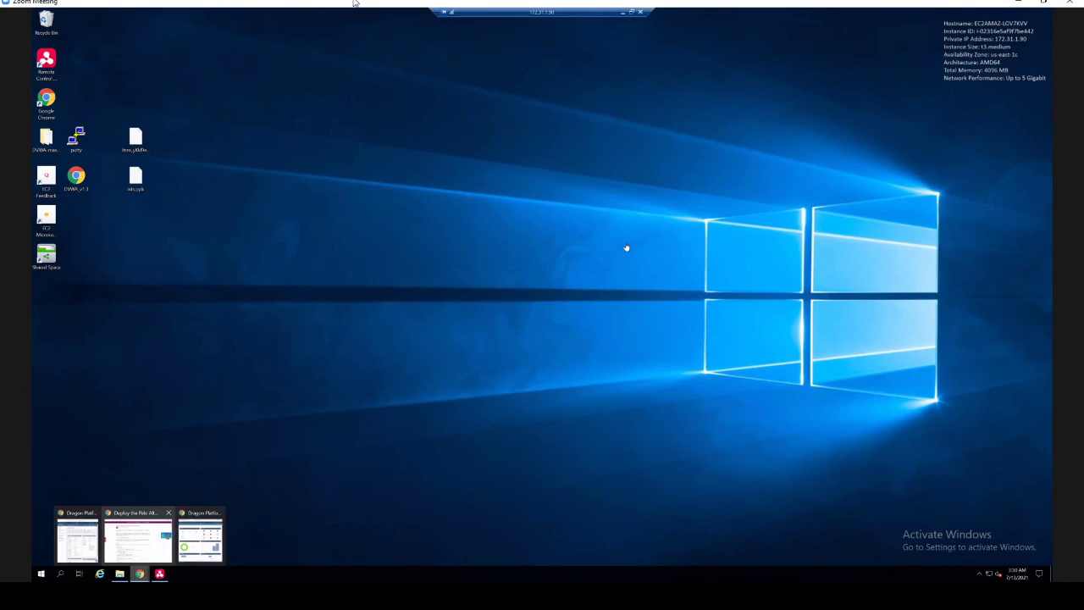
left_click(77, 538)
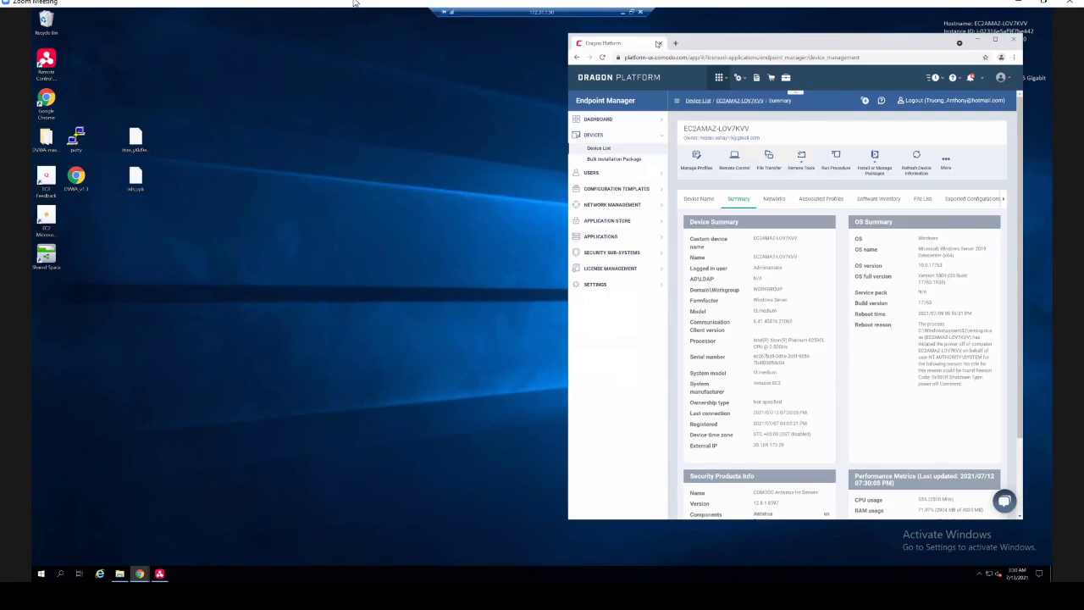
left_click_drag(657, 43, 597, 49)
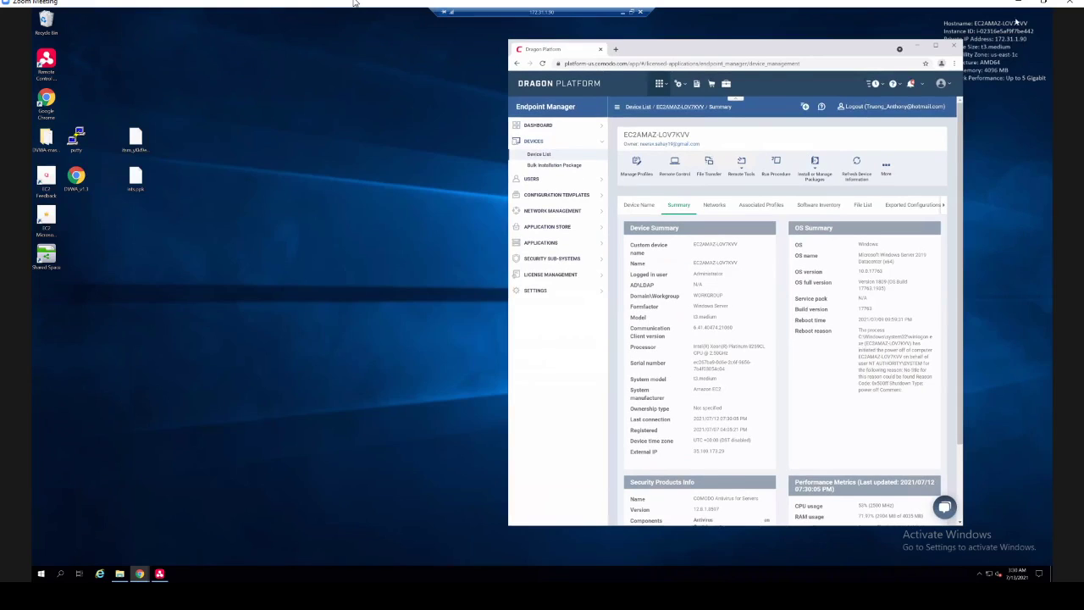
key("super+Up")
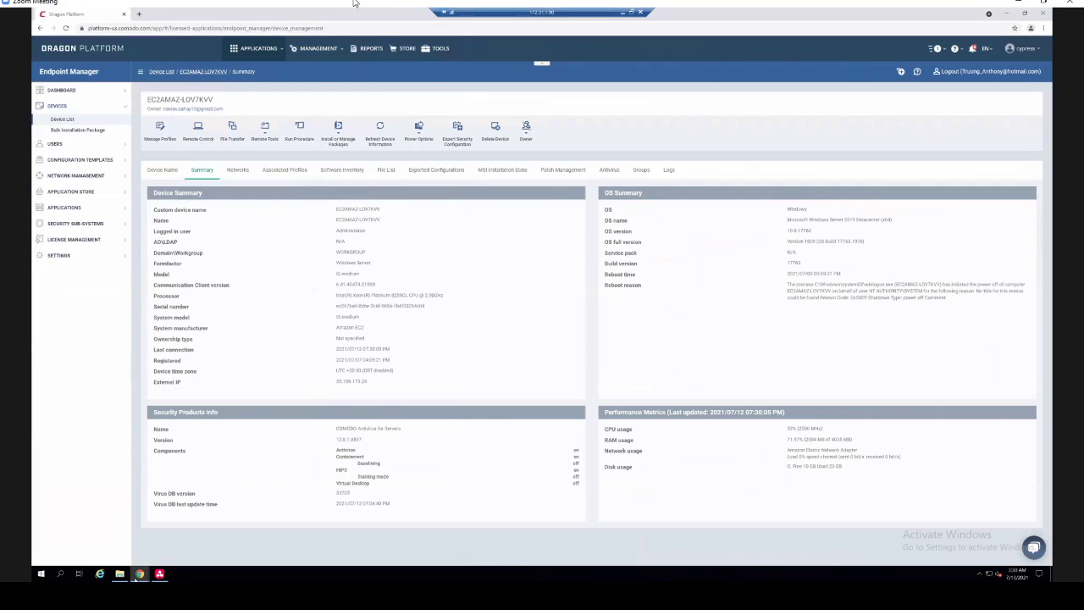
key("super+Down")
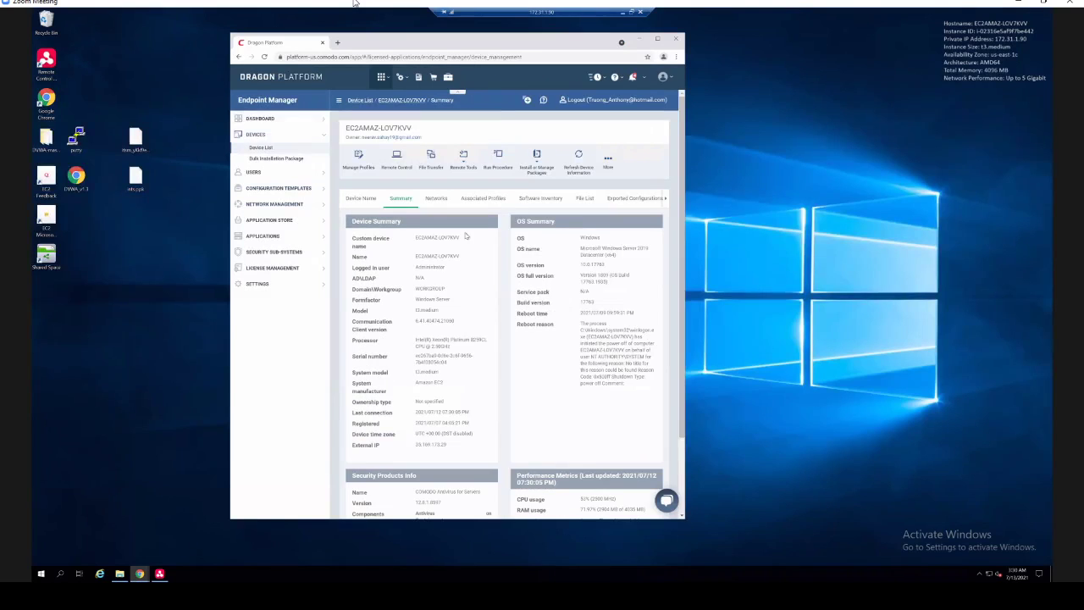
mouse_move(139, 574)
key("super+Up")
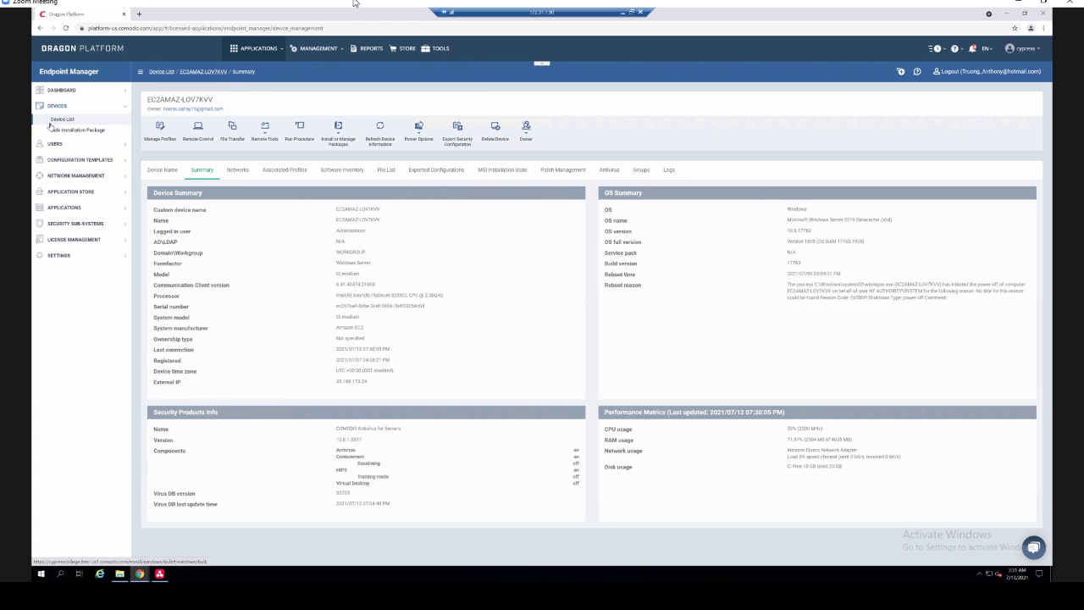
left_click(71, 120)
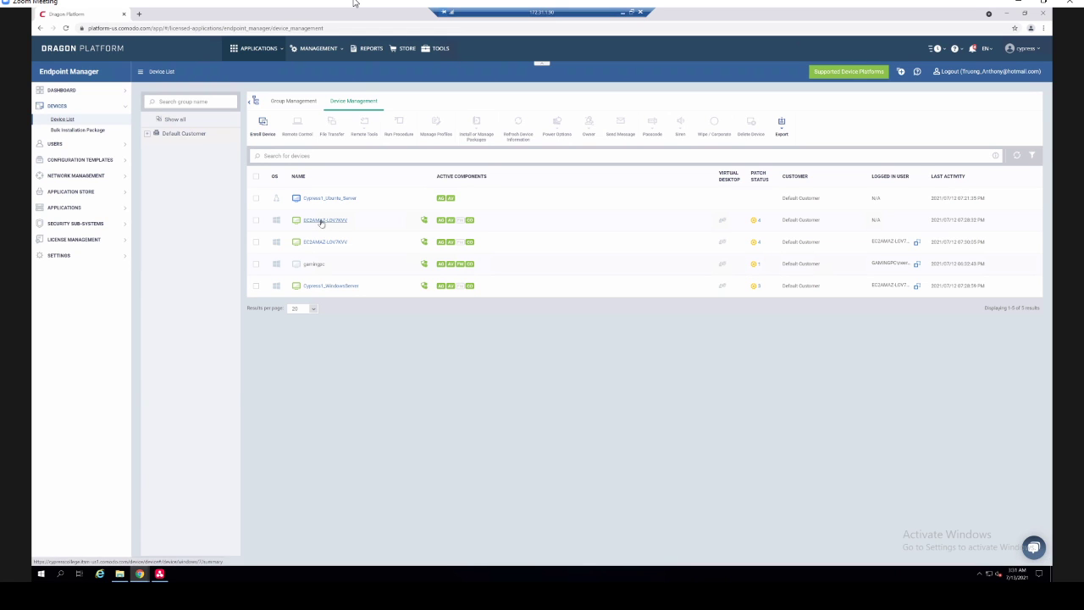
Open the Summary page of the Windows Server 2019 device EC2AMAZ-LOV7KVV from the device list.
left_click(321, 221)
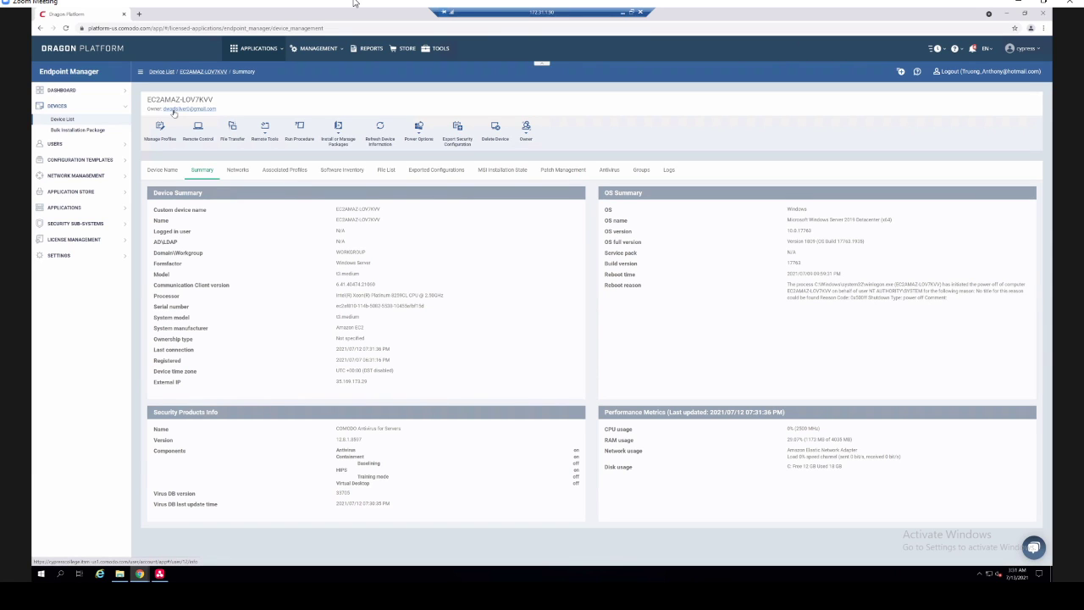
left_click(71, 120)
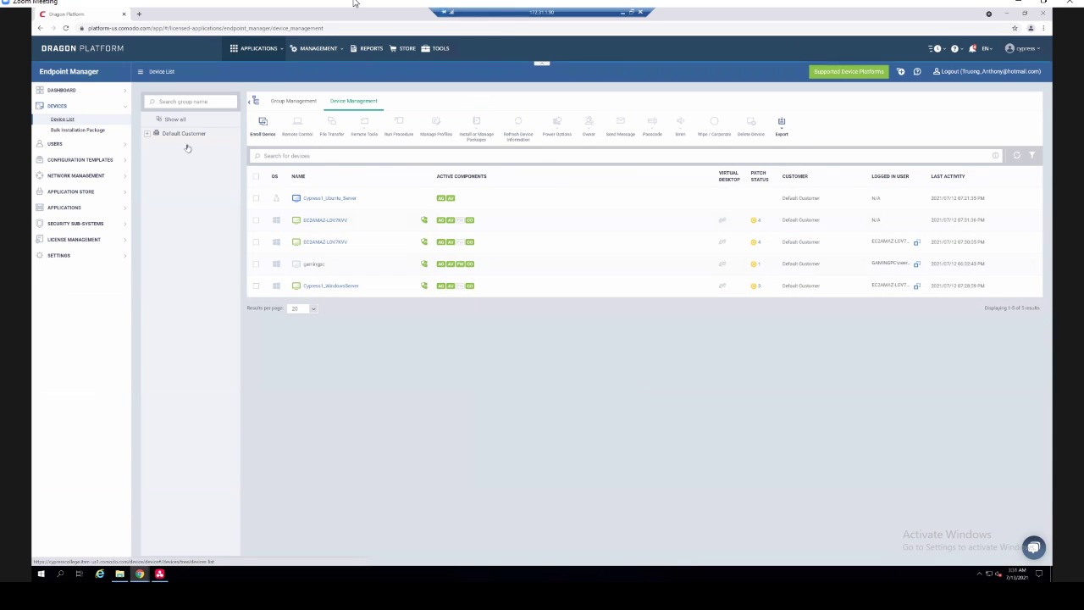
left_click(305, 222)
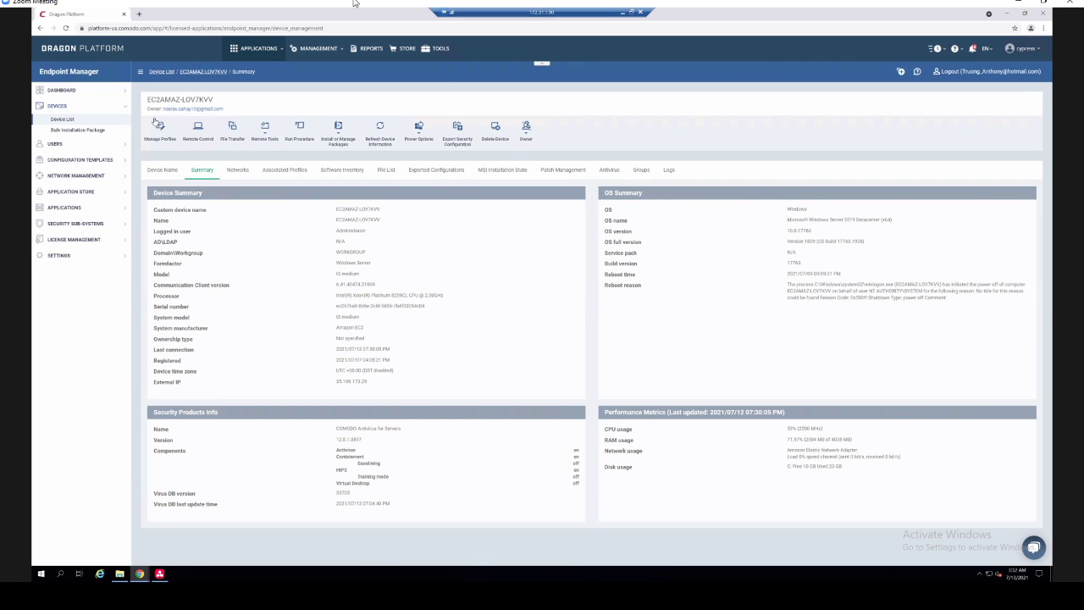
left_click(156, 124)
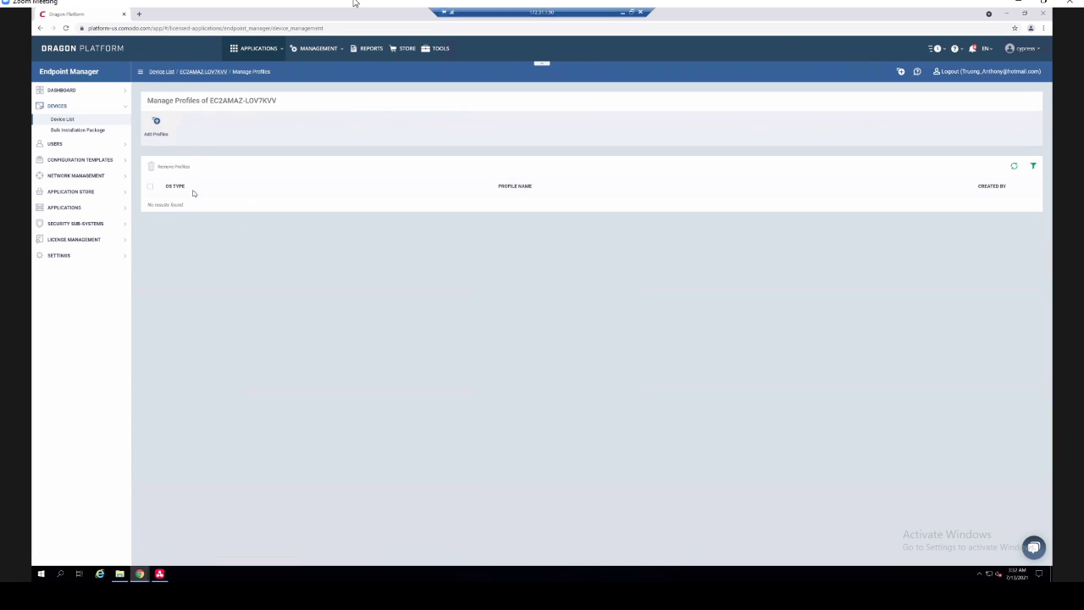
left_click(157, 123)
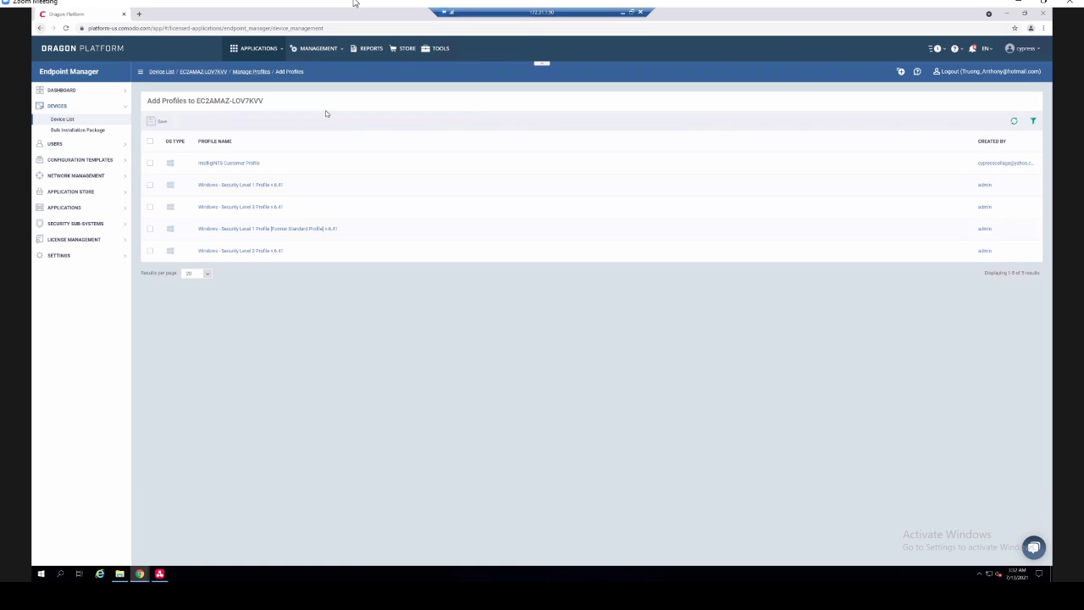
left_click(251, 72)
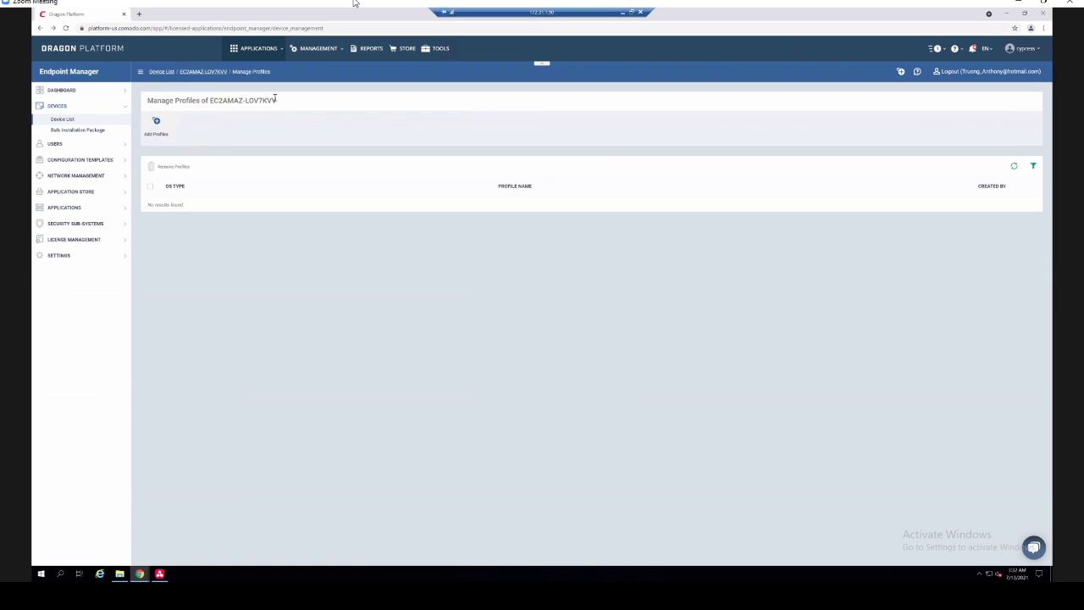
left_click(40, 28)
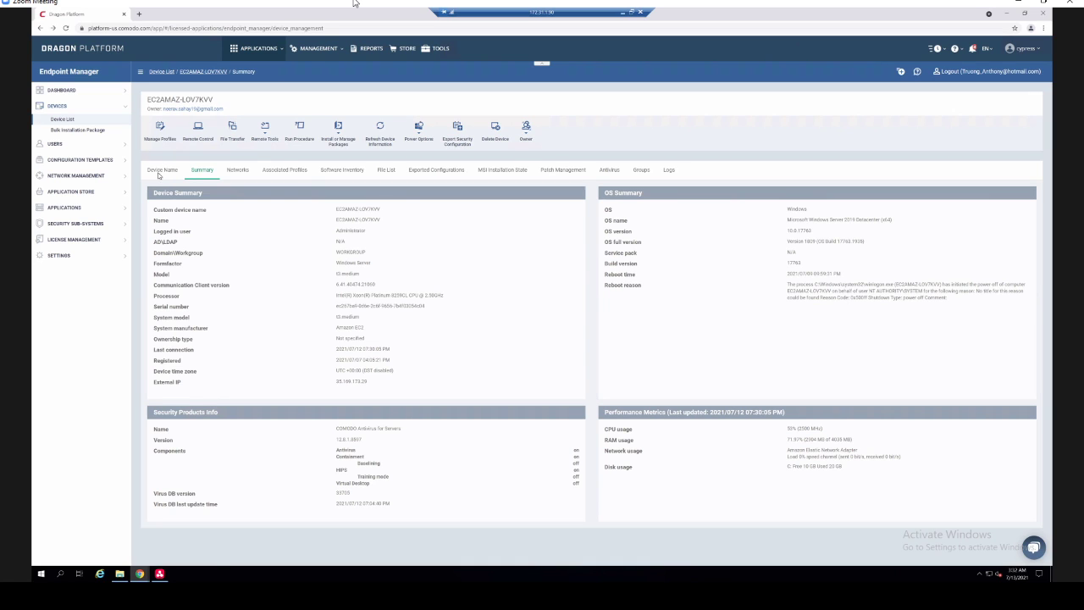
Replace the device's custom name on the Device Name tab with 'Team 2 Windows Server' and save.
left_click(159, 173)
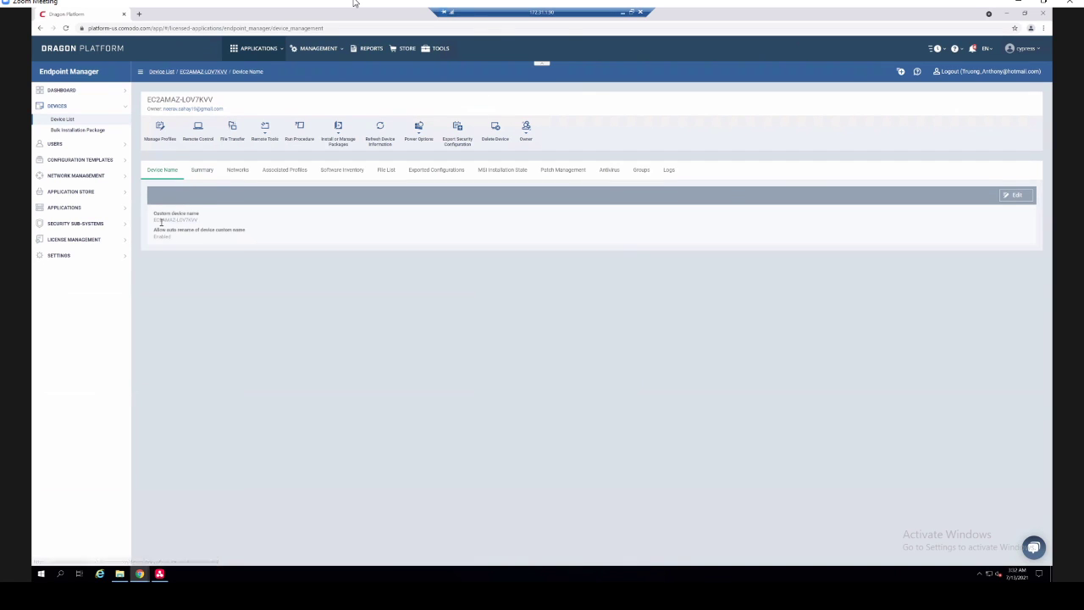
double_click(178, 219)
left_click(183, 218)
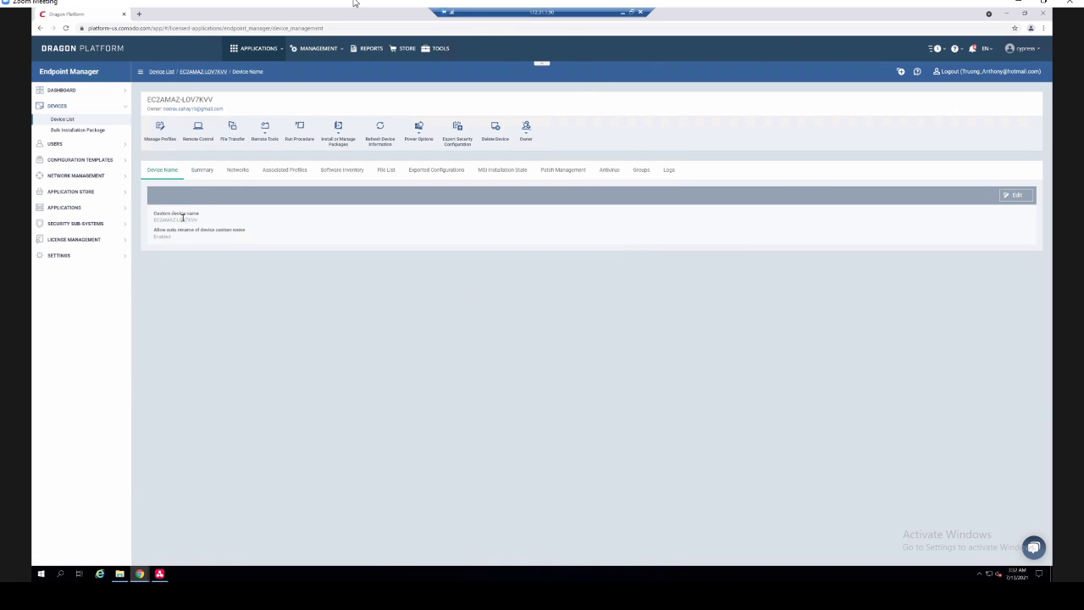
left_click(1016, 195)
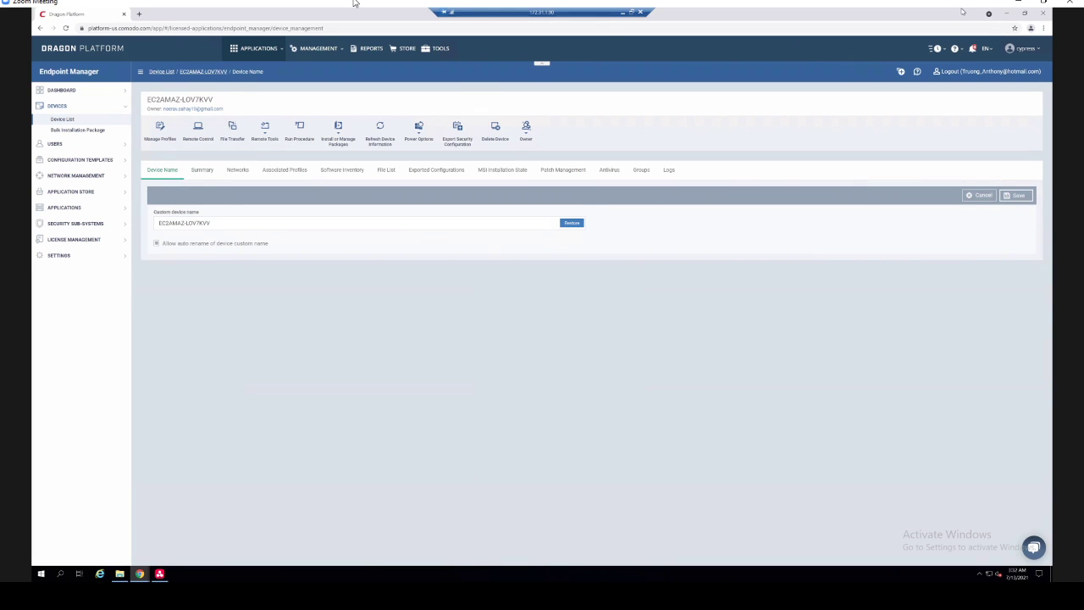
double_click(906, 17)
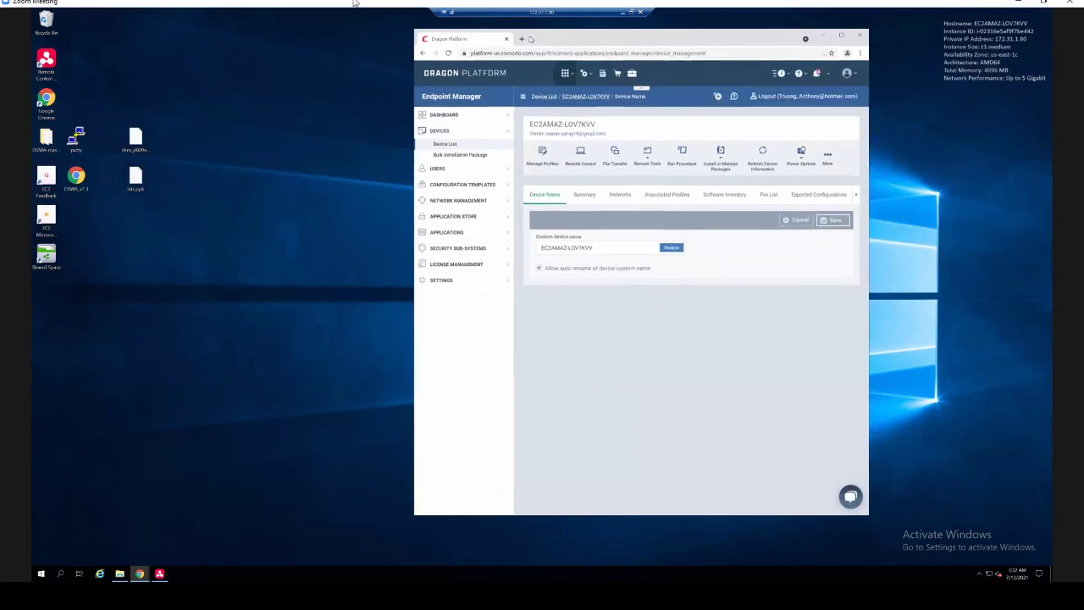
left_click_drag(841, 265, 952, 262)
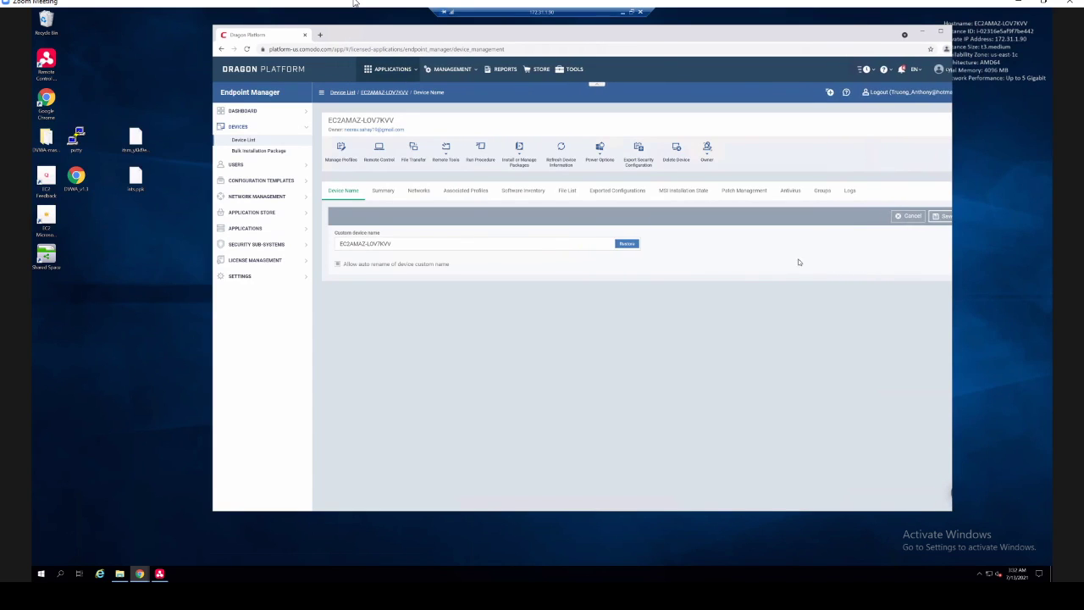
left_click_drag(332, 240, 664, 288)
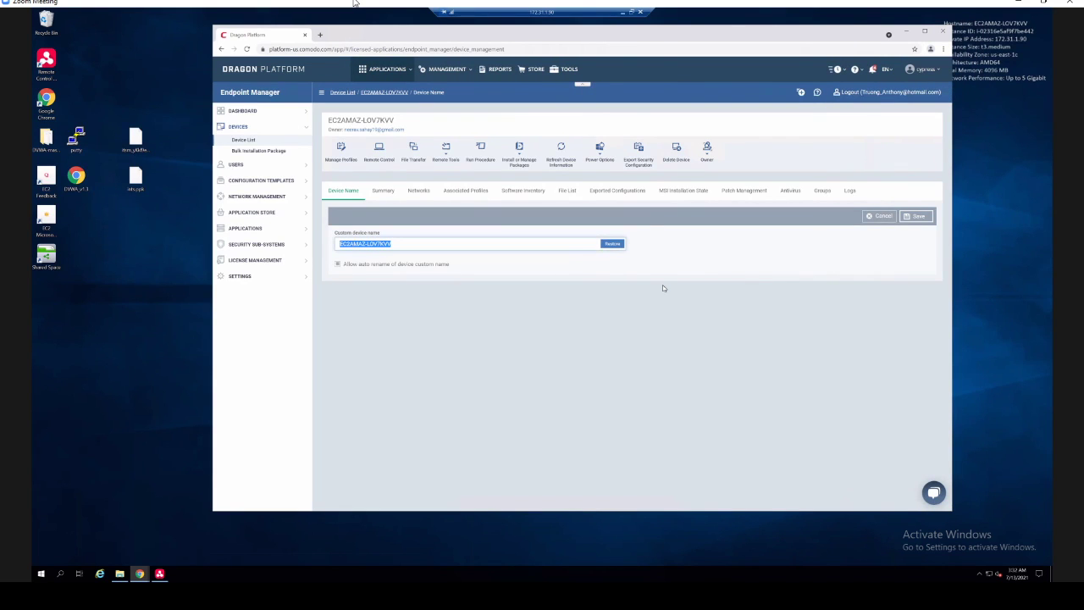
type("Team 2 Win")
type("dows Server")
left_click(917, 216)
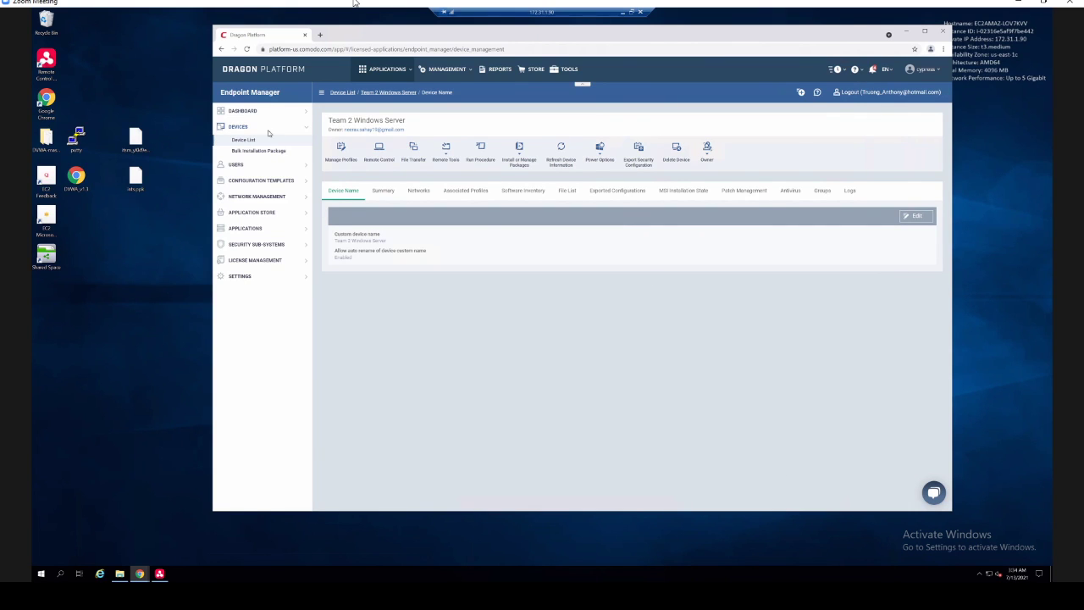
key("super+shift+s")
left_click_drag(709, 294, 938, 302)
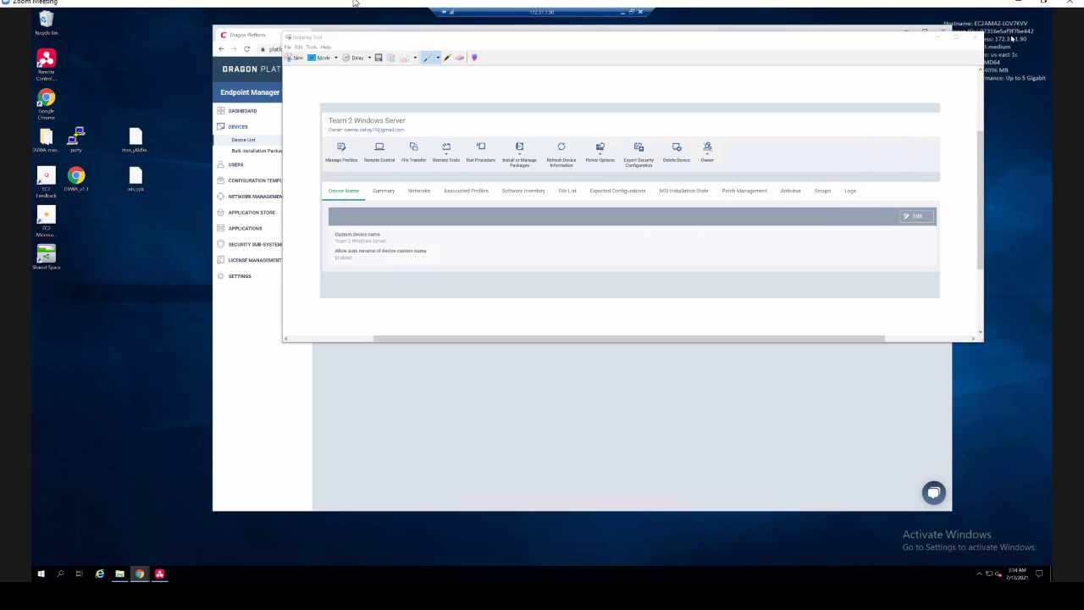
left_click(941, 43)
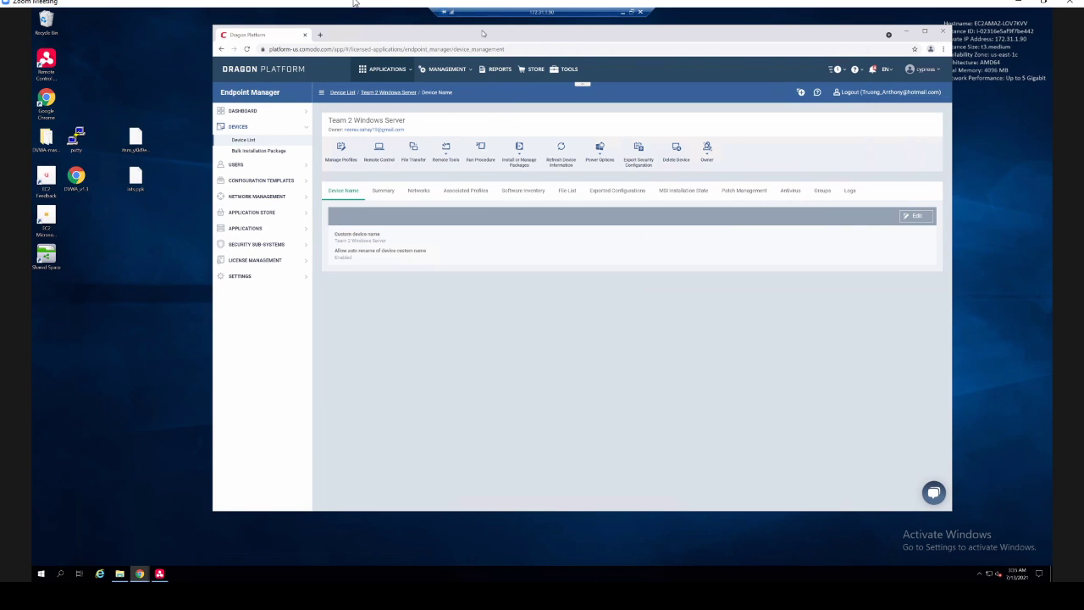
left_click_drag(472, 34, 362, 63)
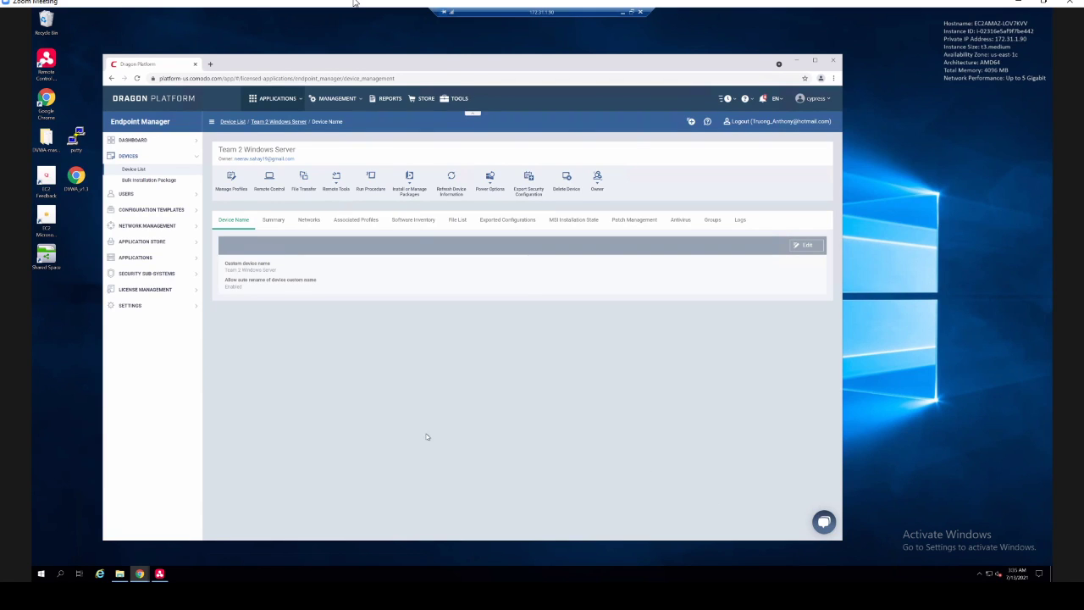
Build a Linux Ubuntu/Debian bulk installation package that includes Comodo Client - Security.
left_click(144, 182)
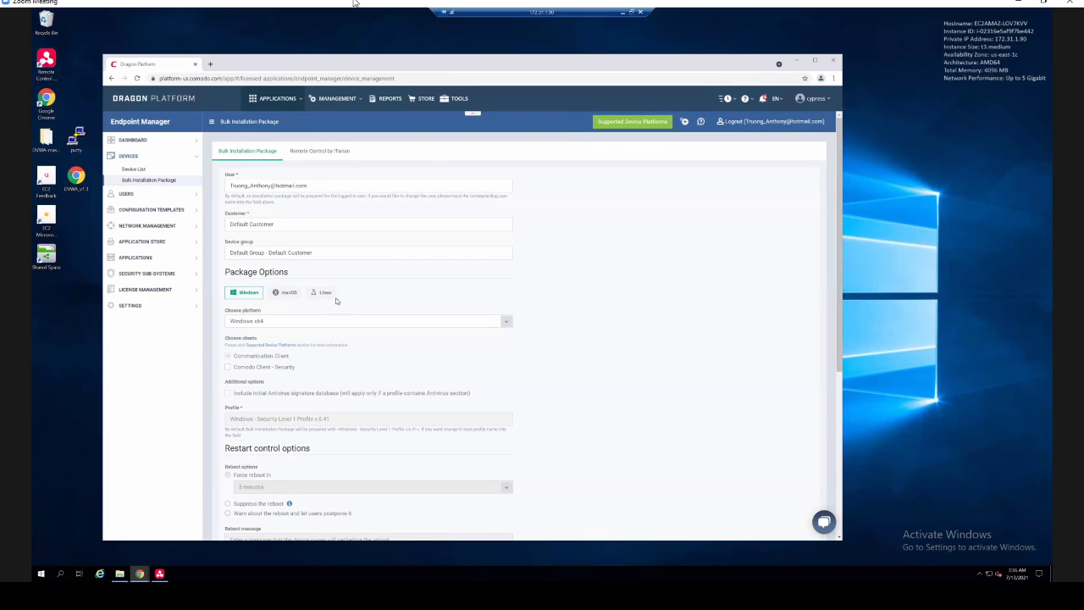
left_click(327, 294)
left_click(229, 368)
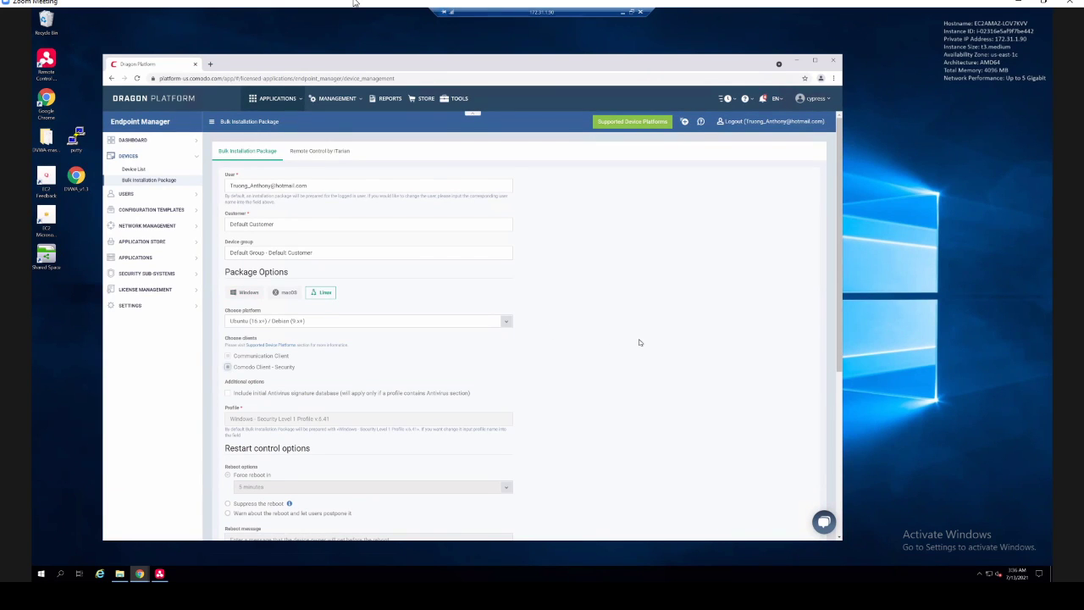
scroll(641, 342, "down", 1)
scroll(641, 342, "down", 4)
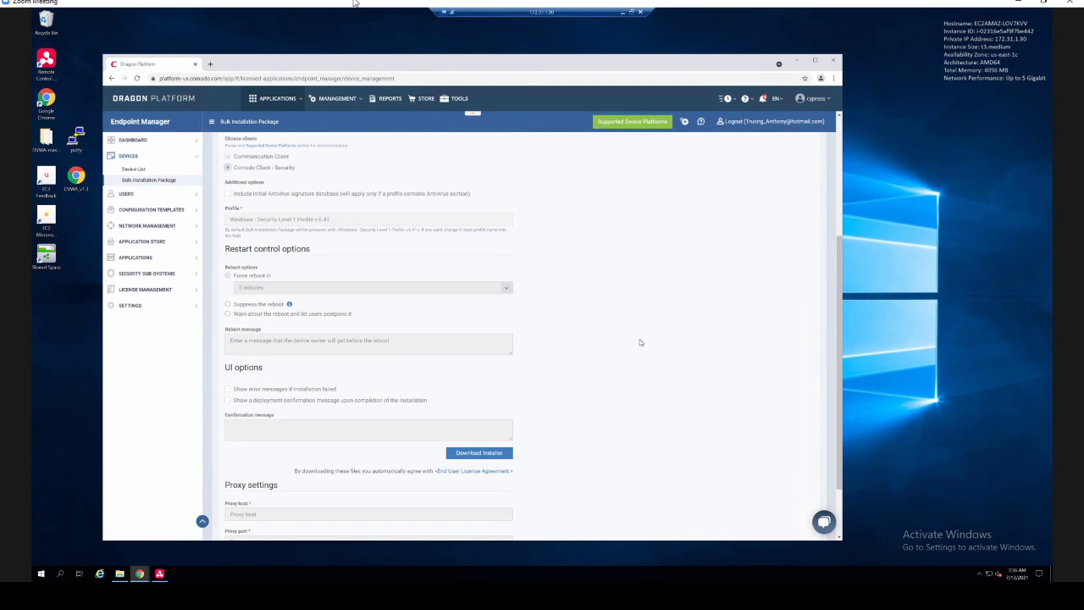
scroll(640, 343, "down", 2)
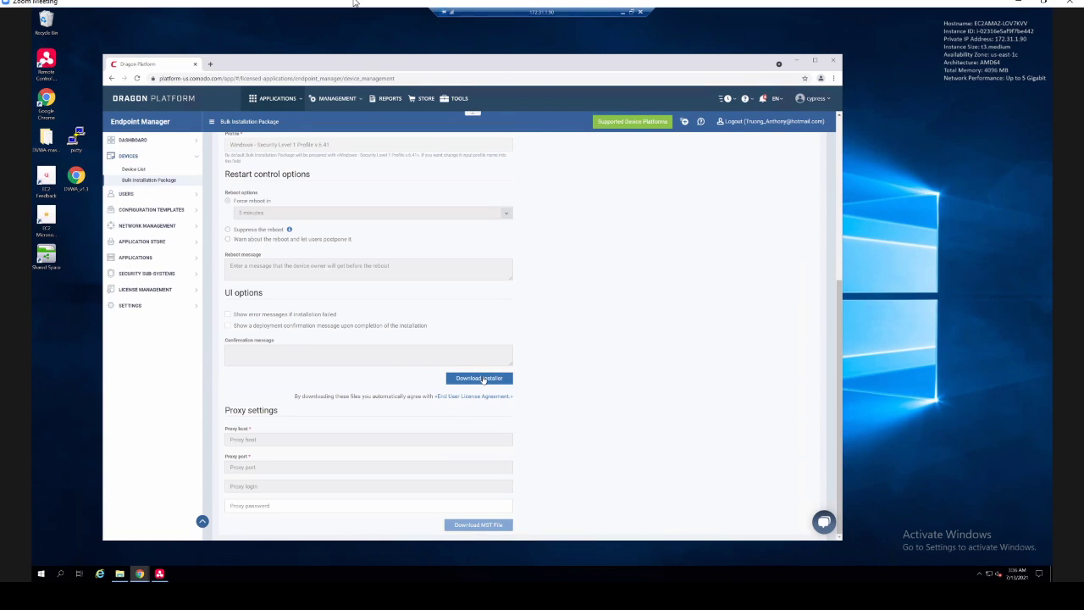
Close the Auto Discovery and Deployment Tool popup, dismiss the .run file error, and minimize Chrome.
left_click(487, 379)
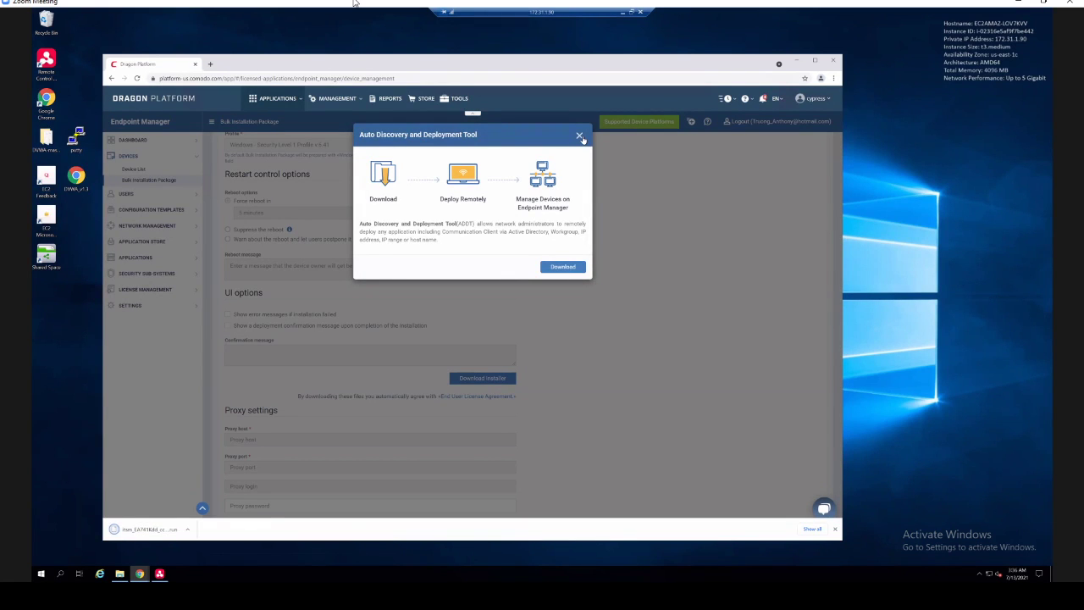
left_click(581, 136)
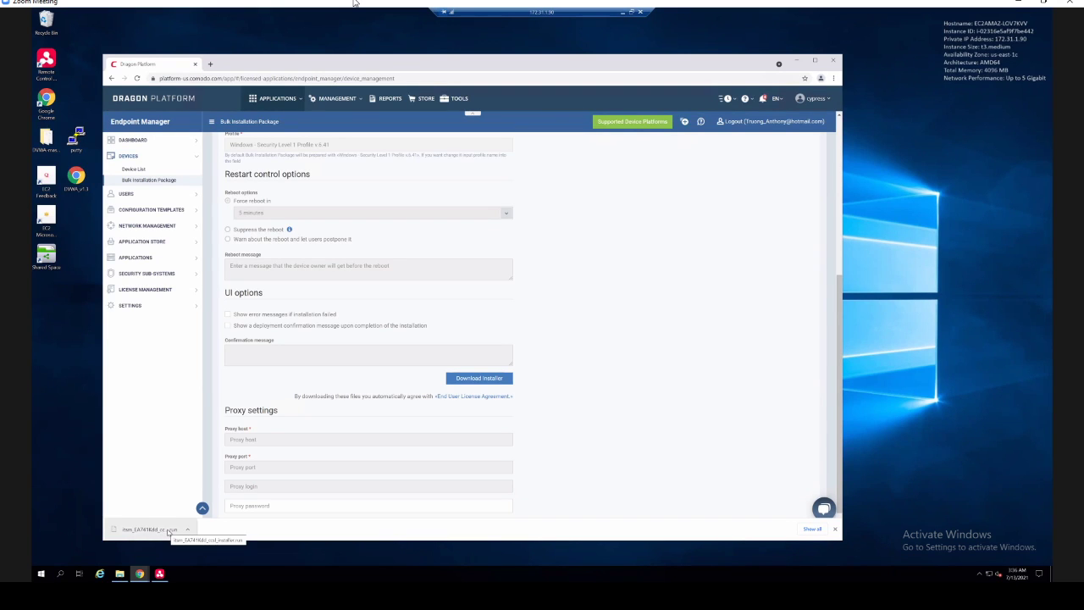
left_click(168, 532)
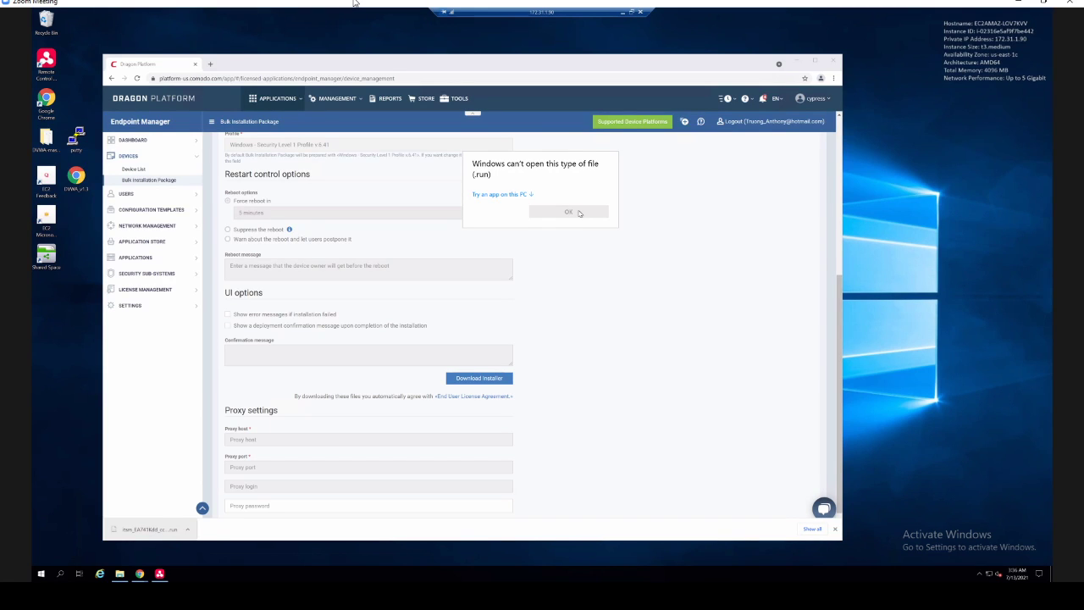
left_click(680, 203)
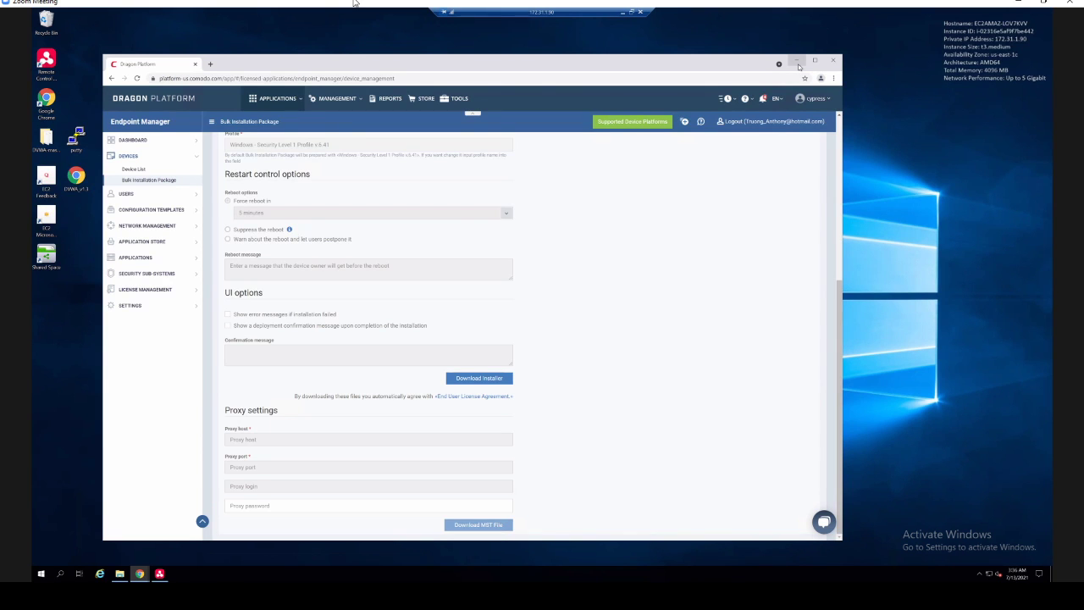
left_click(797, 63)
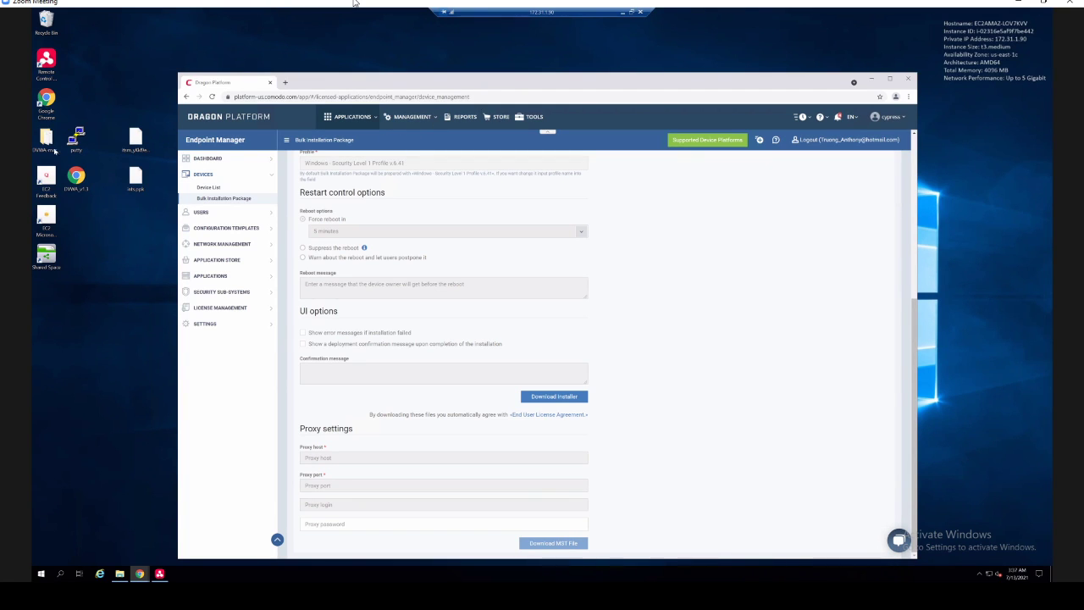
With the smaller browser window showing desktop icons, launch File Explorer on Local Disk (C:).
left_click(76, 192)
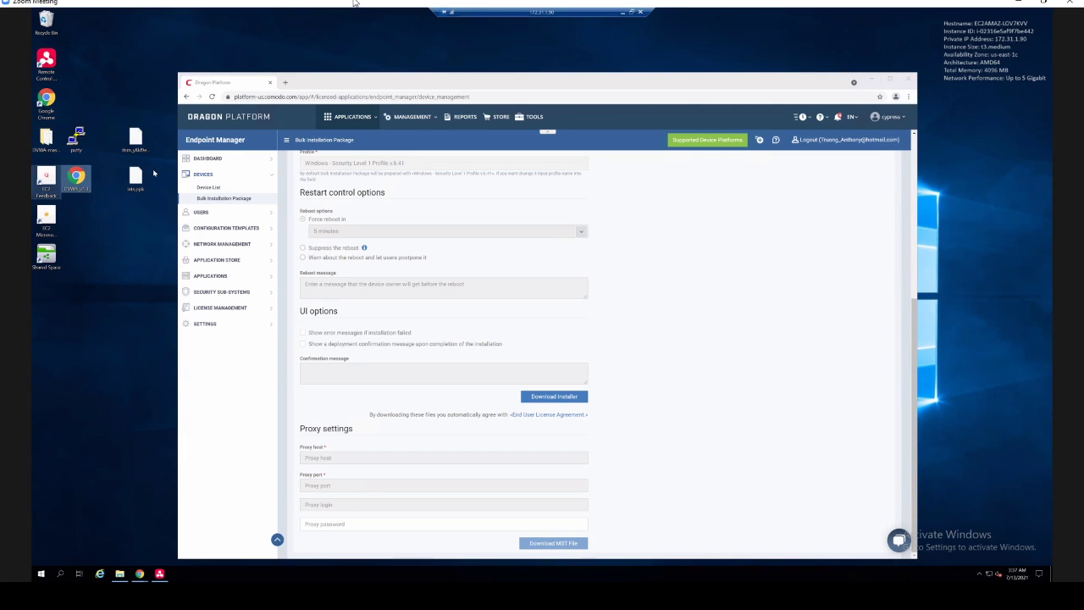
left_click(123, 207)
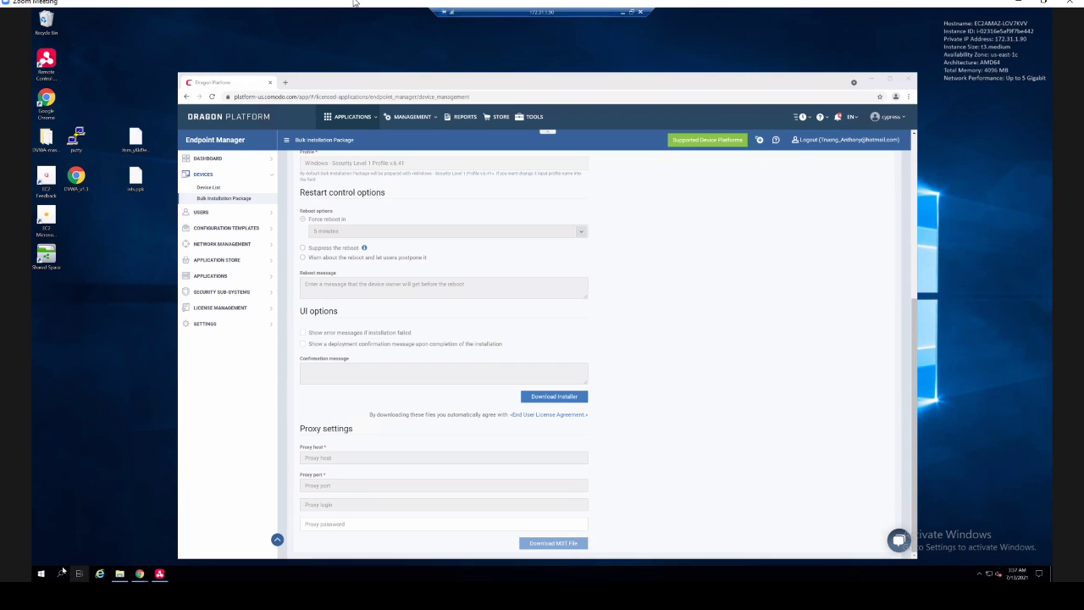
left_click(120, 574)
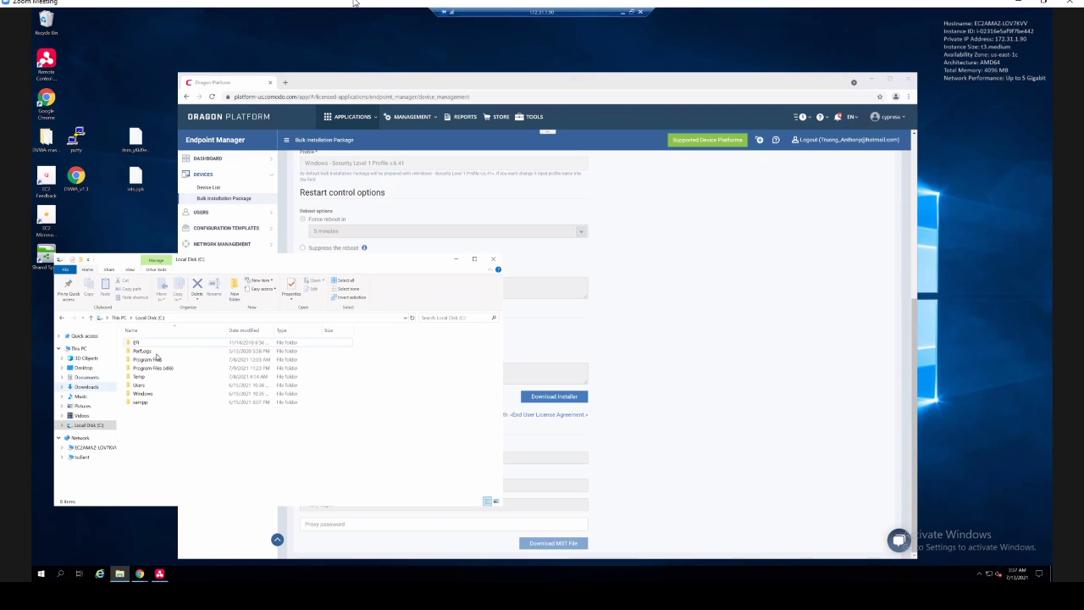
Sort Downloads newest first and drag the csl_installer.run file onto the desktop.
left_click(87, 386)
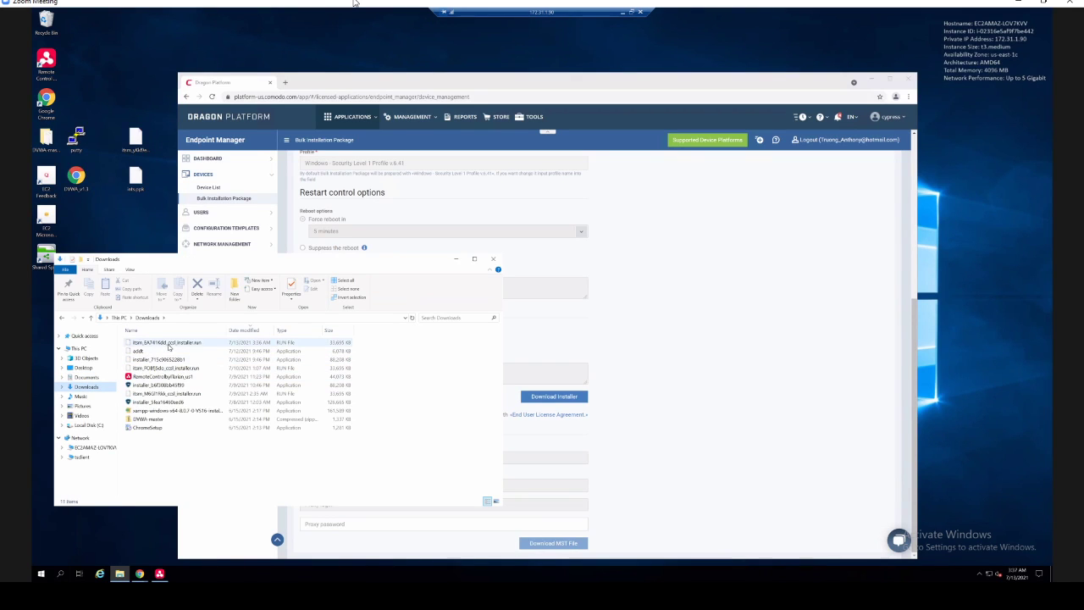
left_click(250, 332)
left_click(245, 333)
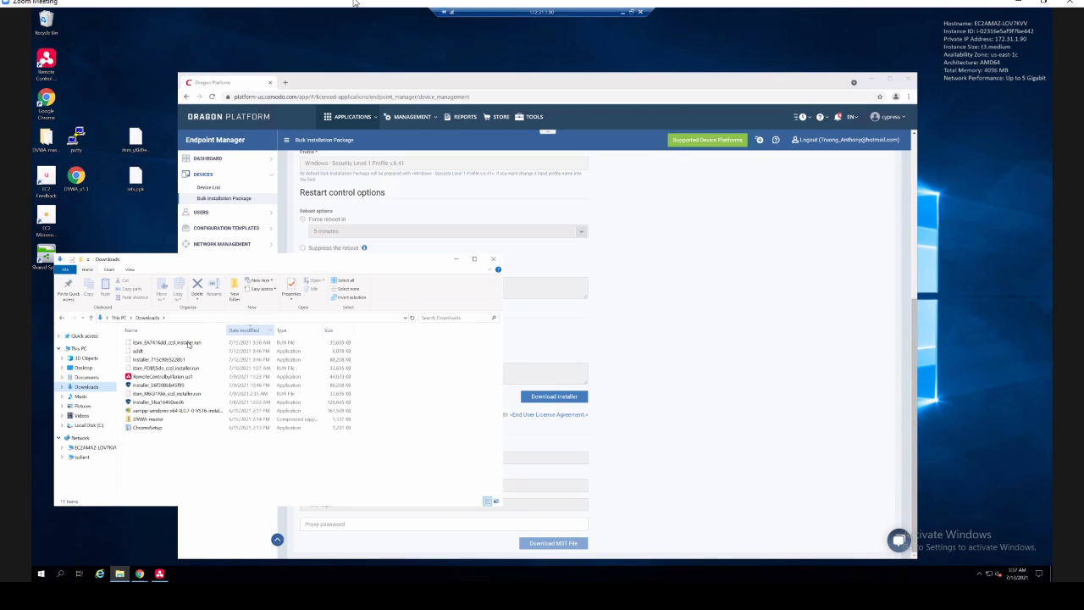
left_click(143, 344)
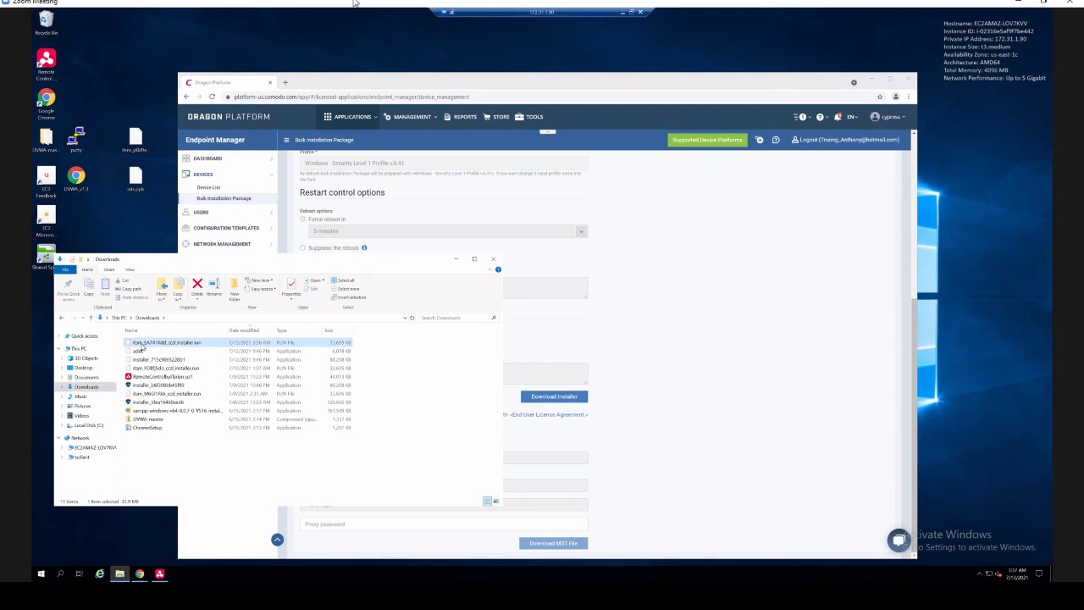
left_click_drag(144, 344, 136, 222)
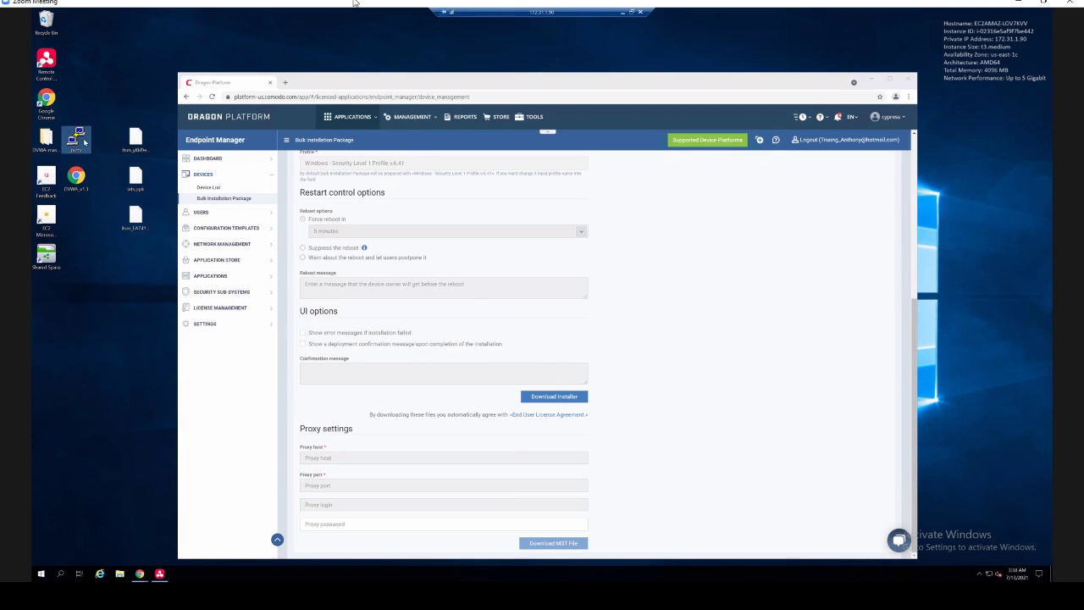
Launch PuTTY and load the saved ubuntu1 session with host 172.31.1.237.
double_click(76, 150)
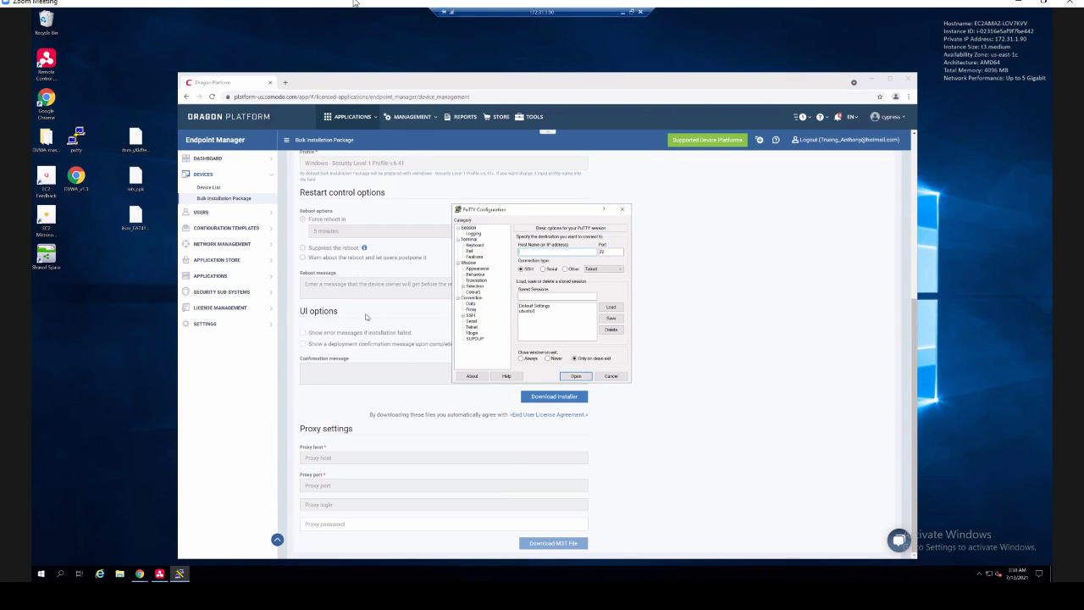
left_click(626, 212)
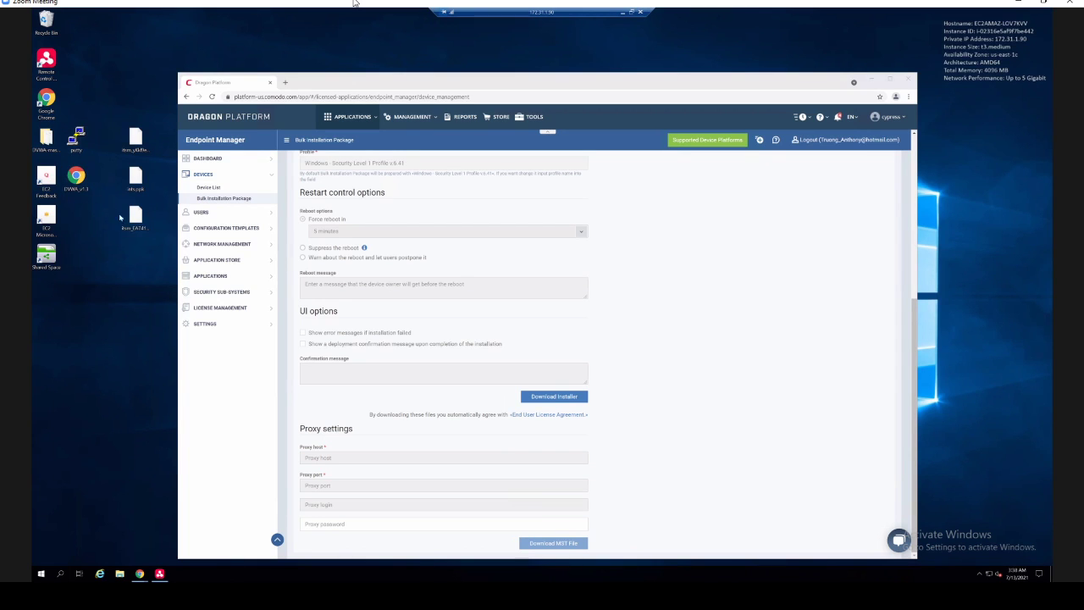
double_click(75, 142)
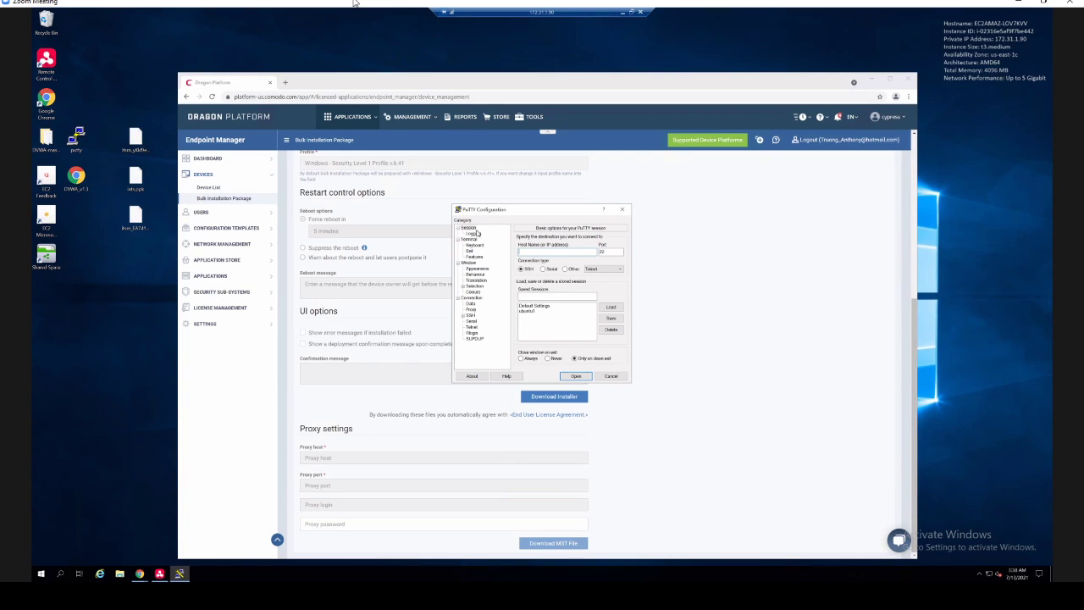
left_click(535, 313)
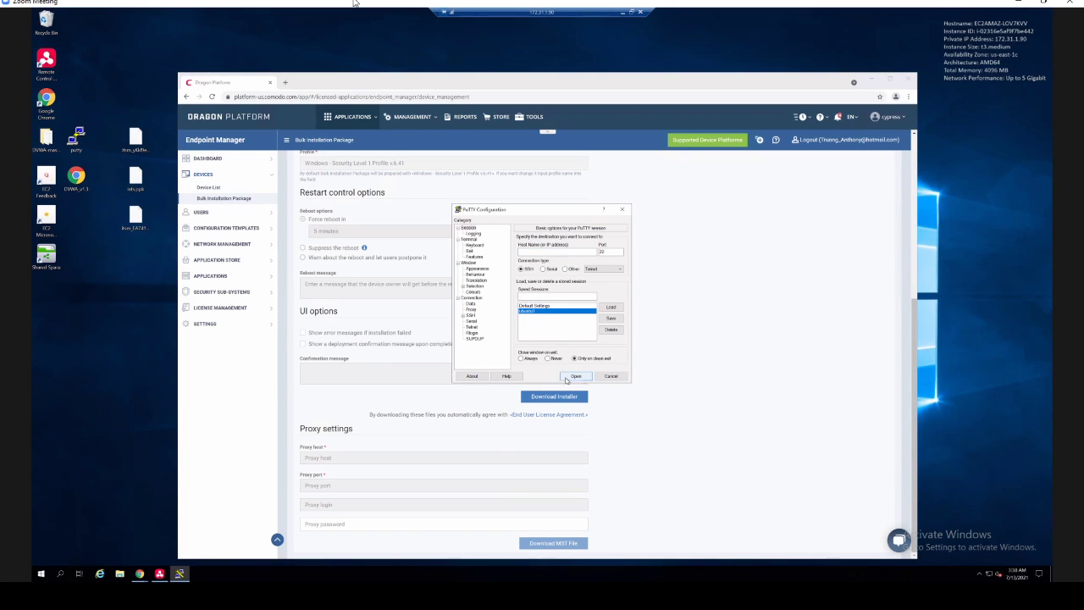
left_click(618, 307)
Change the host address's last octet to .10 and save the session as ubuntu2.
left_click(555, 252)
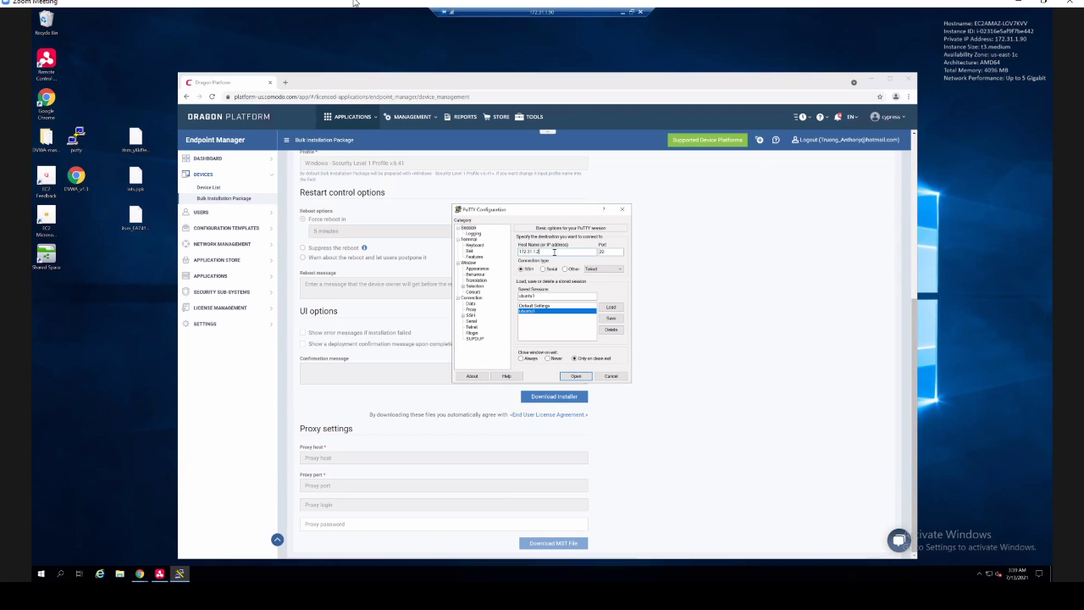
type(".108")
left_click(551, 296)
left_click(611, 318)
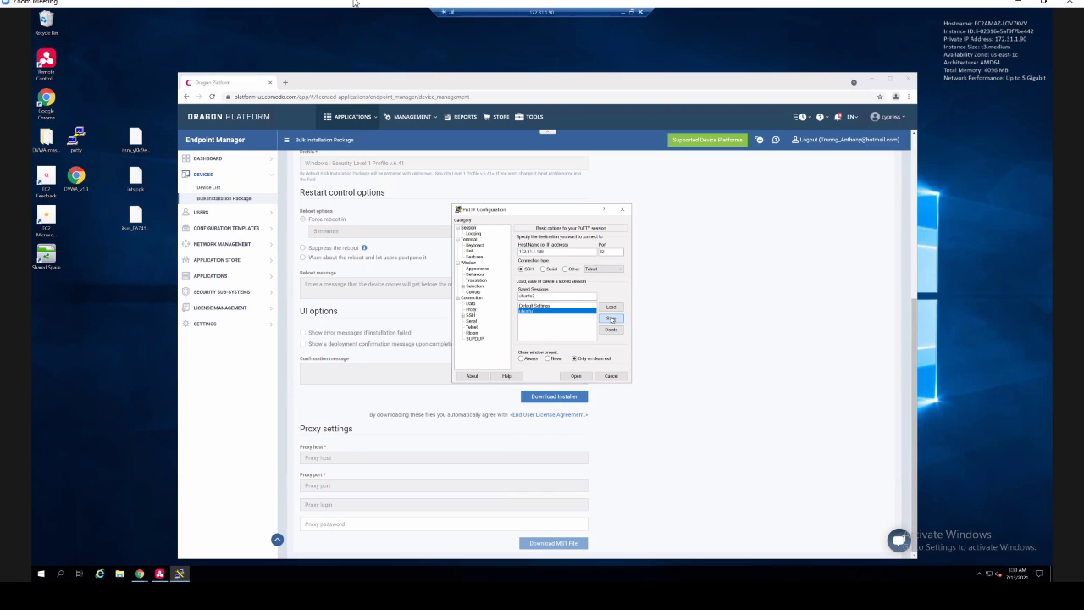
left_click(611, 318)
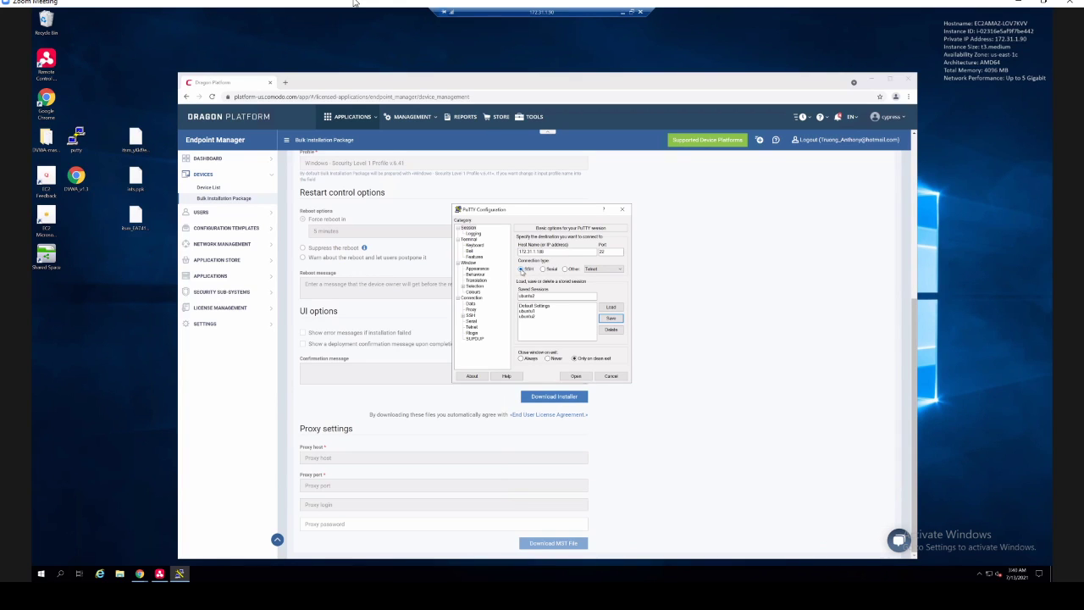
left_click(471, 317)
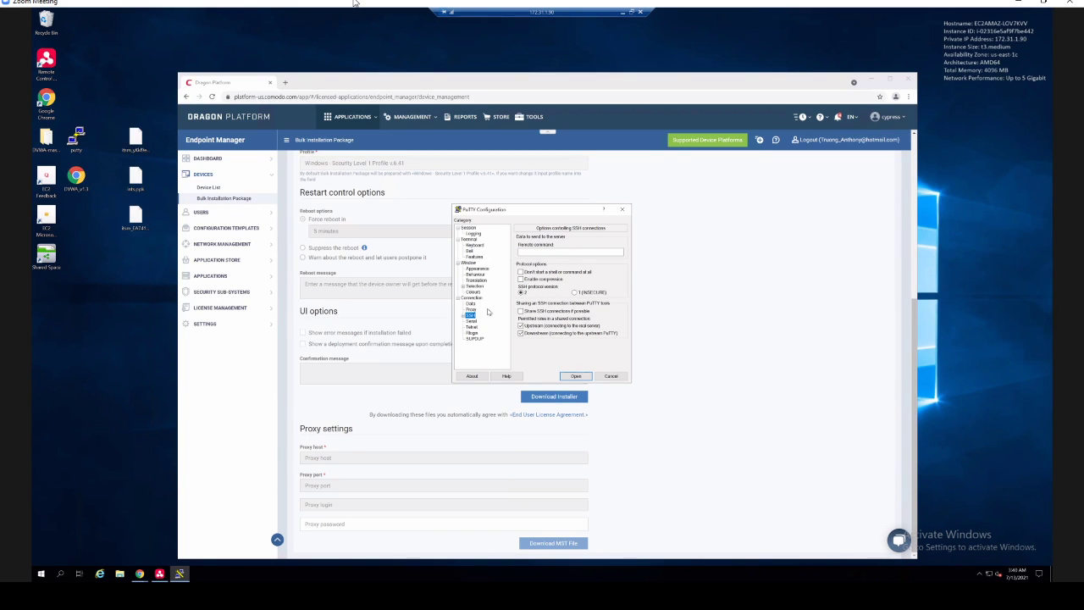
left_click(465, 317)
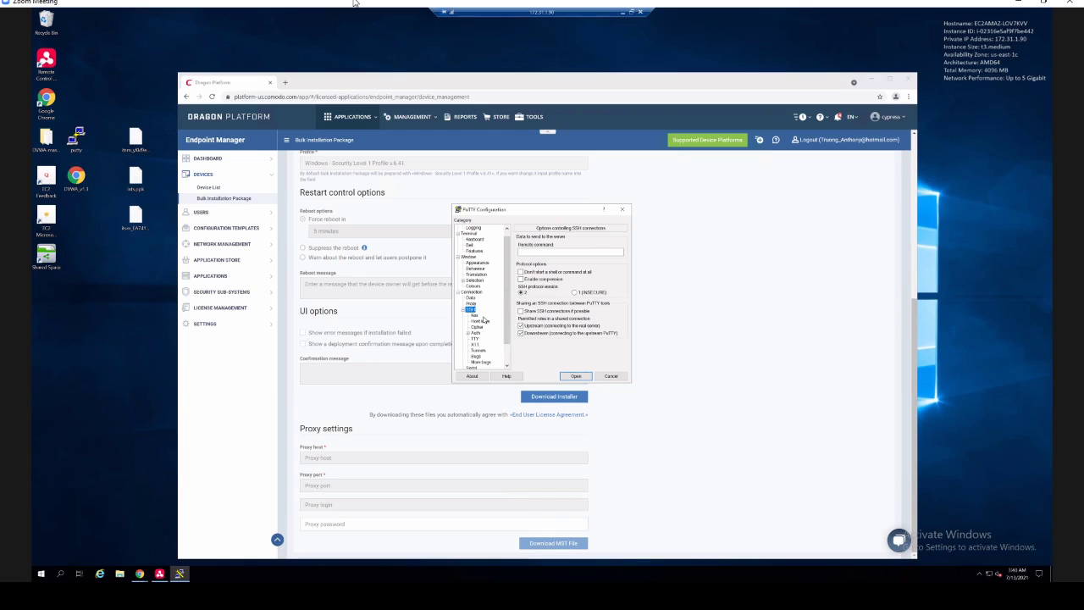
scroll(483, 329, "down", 1)
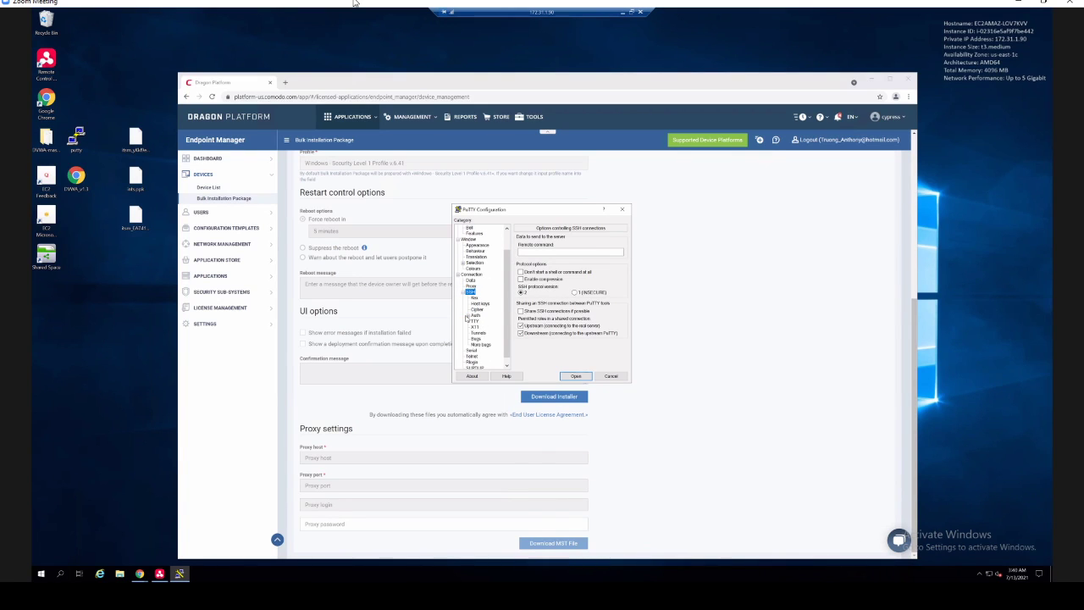
left_click(468, 315)
left_click(468, 315)
left_click(475, 316)
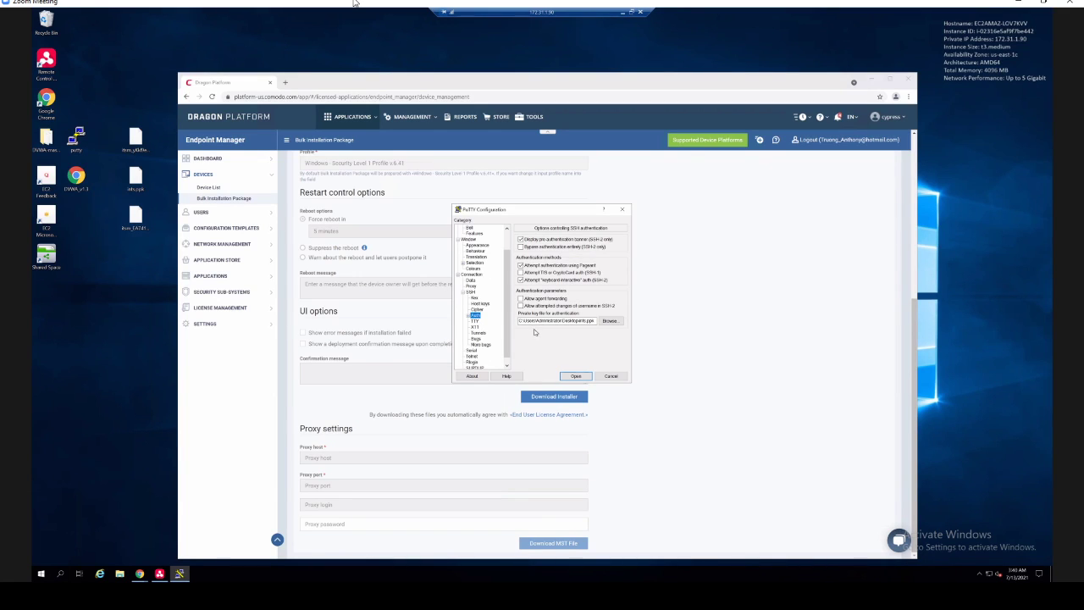
left_click(581, 320)
left_click(607, 321)
scroll(471, 279, "up", 2)
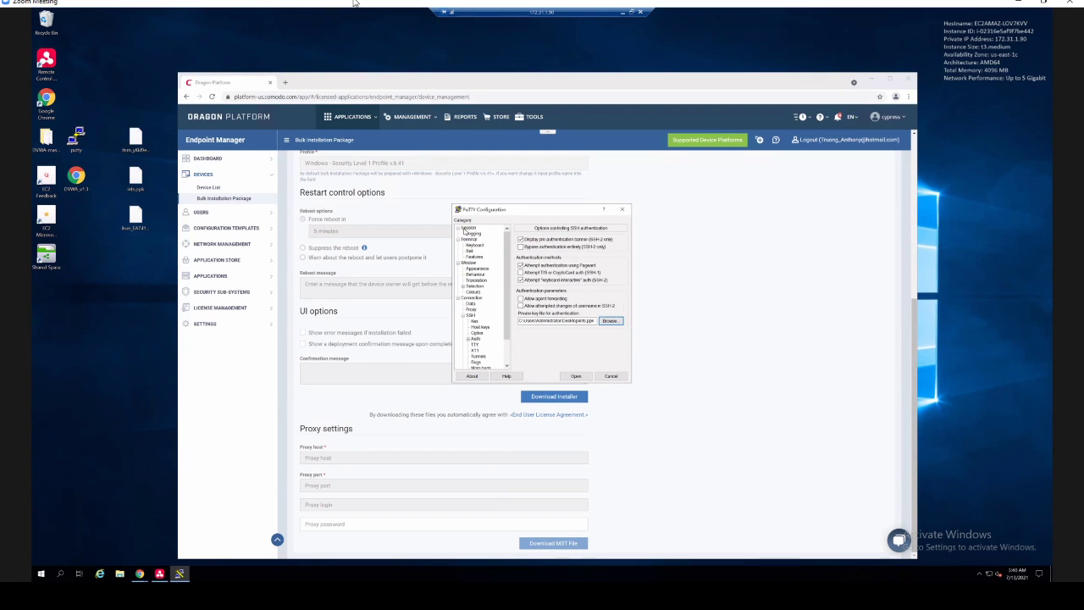
left_click(467, 229)
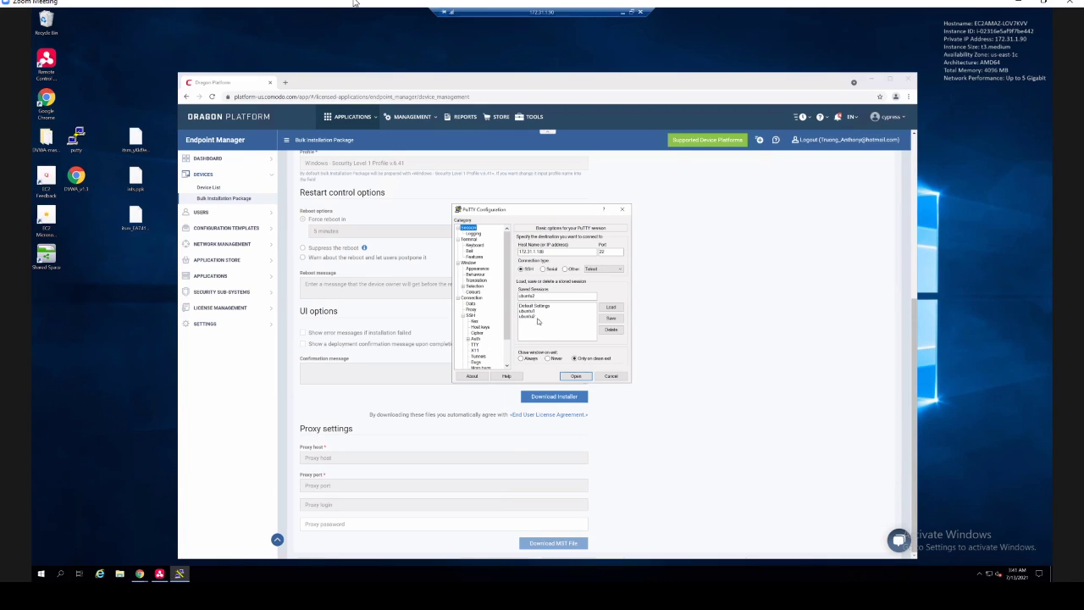
Start the SSH connection to the ubuntu2 server.
left_click(577, 376)
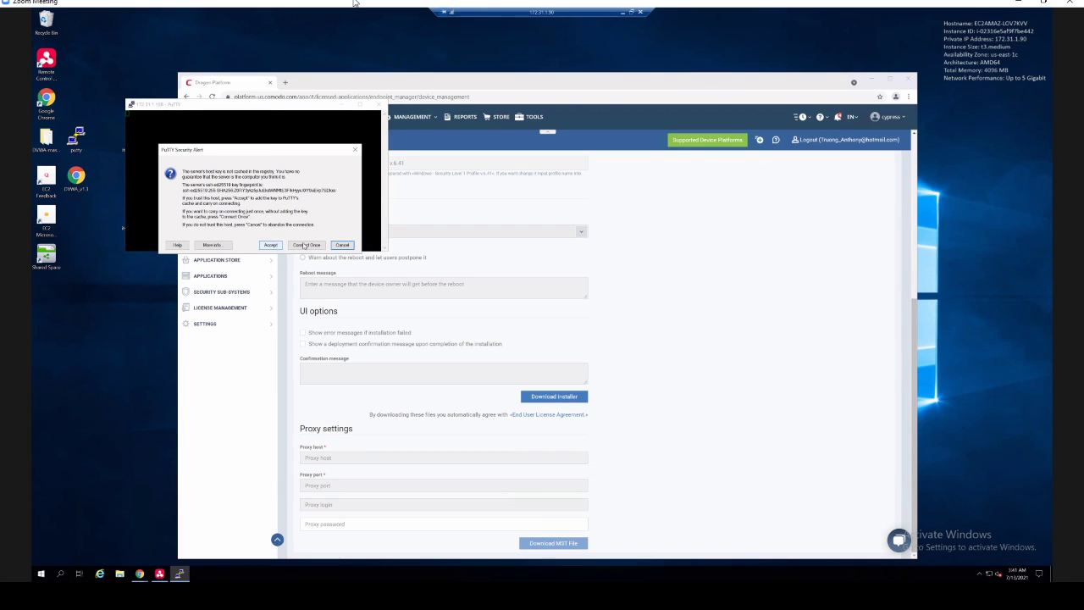
Accept the server's host key and log in with the user name ubuntu.
left_click(272, 246)
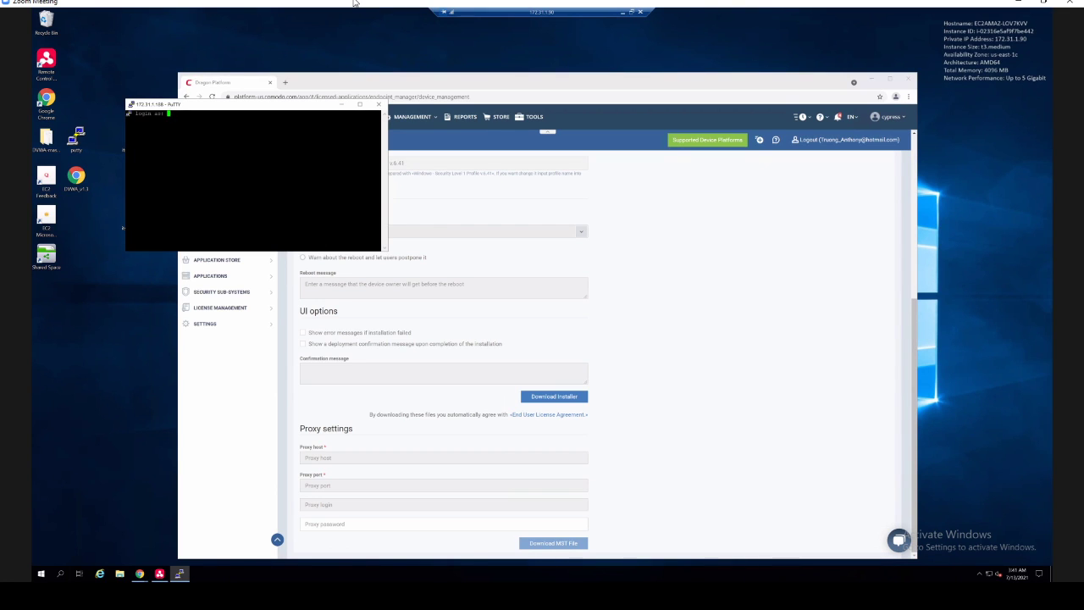
type("ubuntu")
key("BackSpace")
type("u")
key("Return")
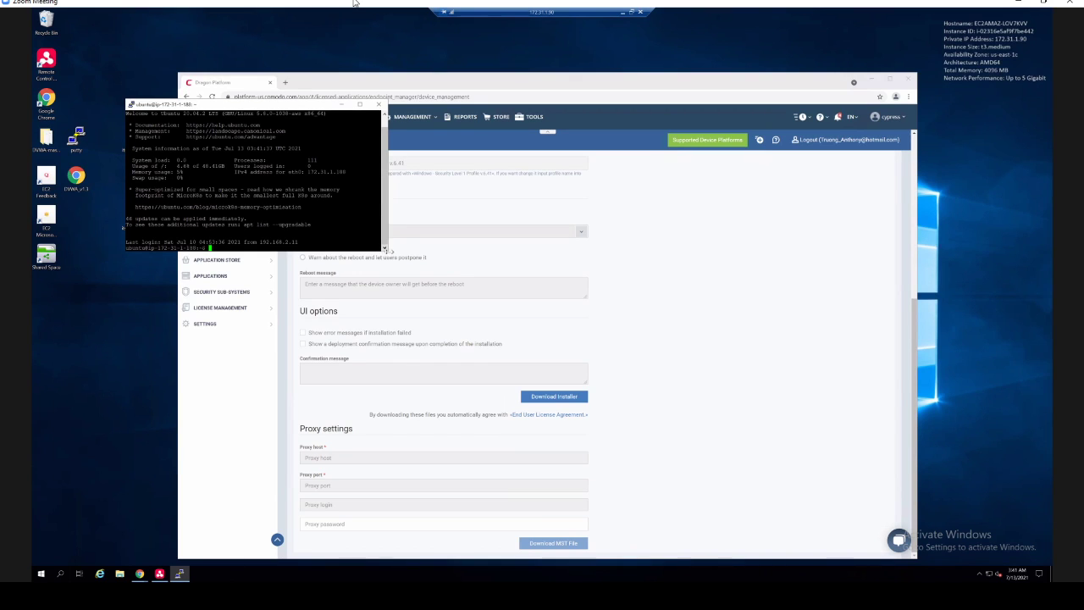
Drag the PuTTY terminal out of the way and reposition Chrome showing the Bulk Installation Package page.
left_click_drag(385, 252, 583, 403)
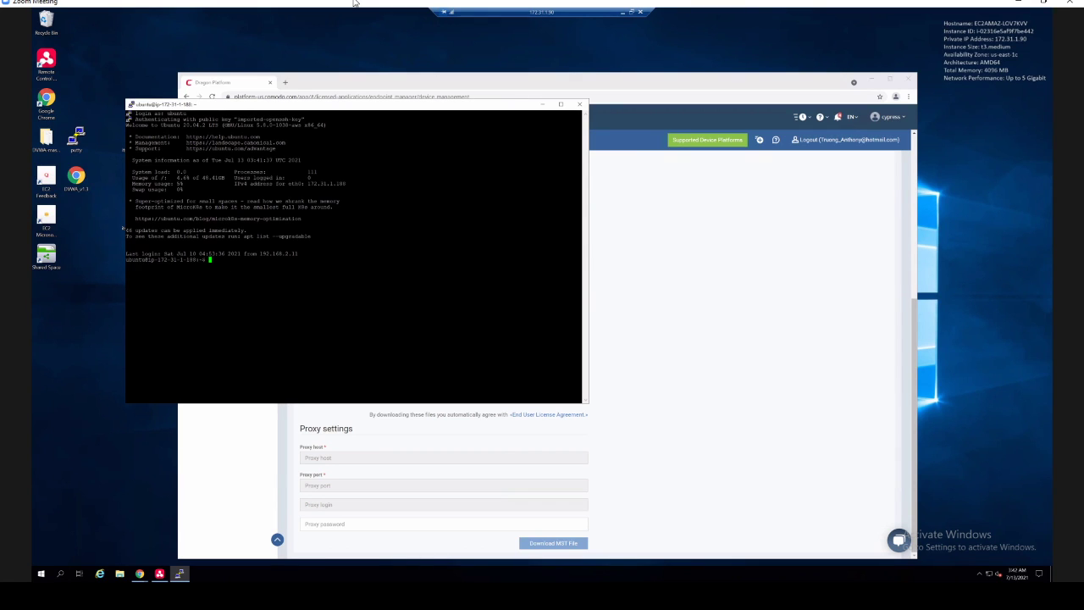
left_click_drag(410, 105, 513, 181)
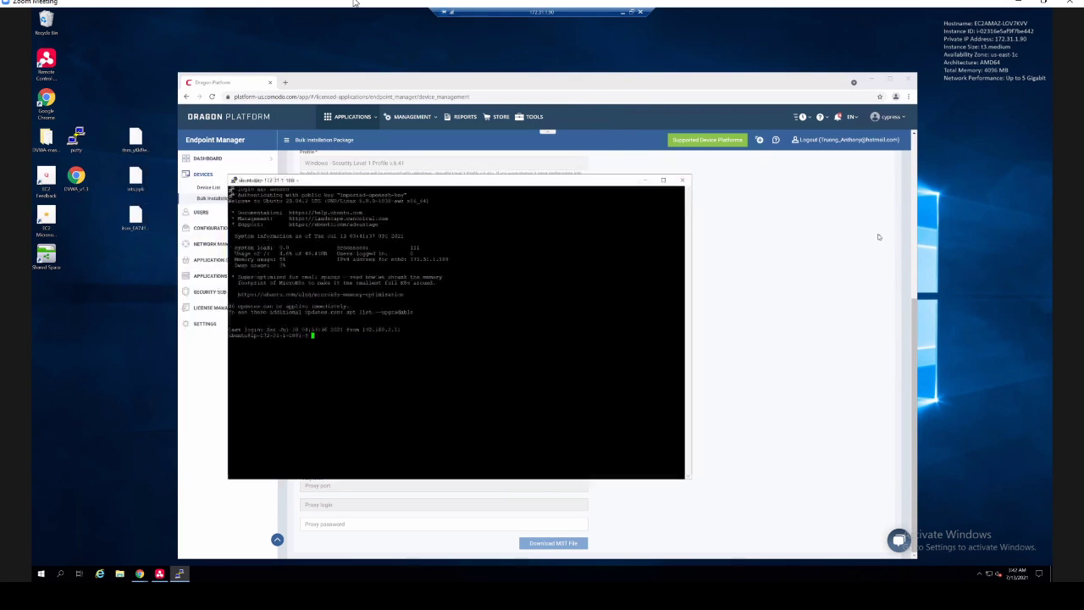
left_click_drag(878, 237, 887, 237)
left_click_drag(567, 81, 491, 70)
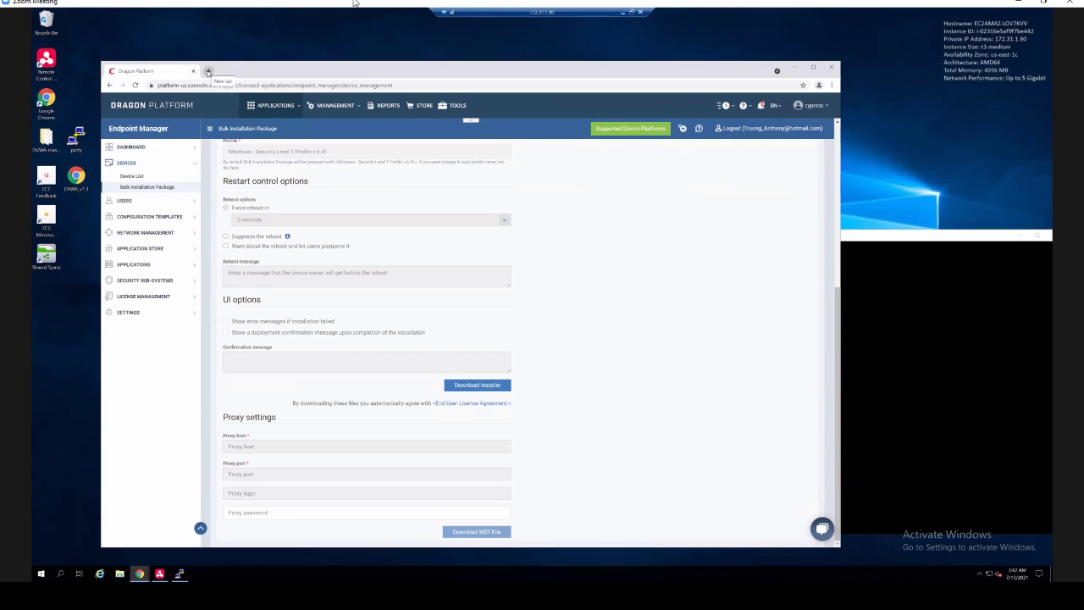
In a new tab, search Google for 'putty gen.com' and open the PuTTYgen Download result.
left_click(208, 72)
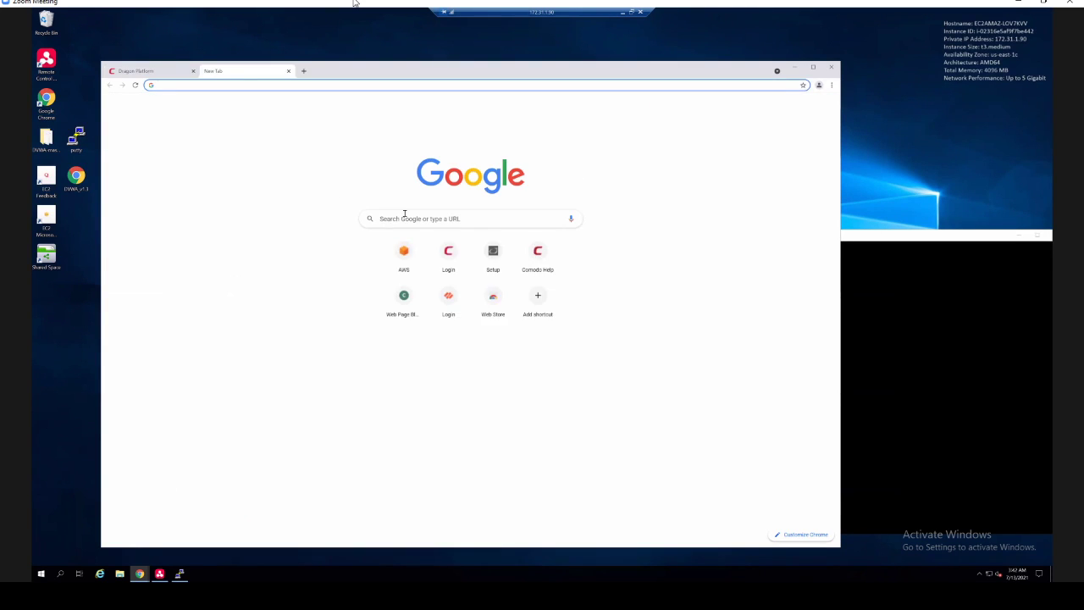
left_click(404, 213)
type("putty gen")
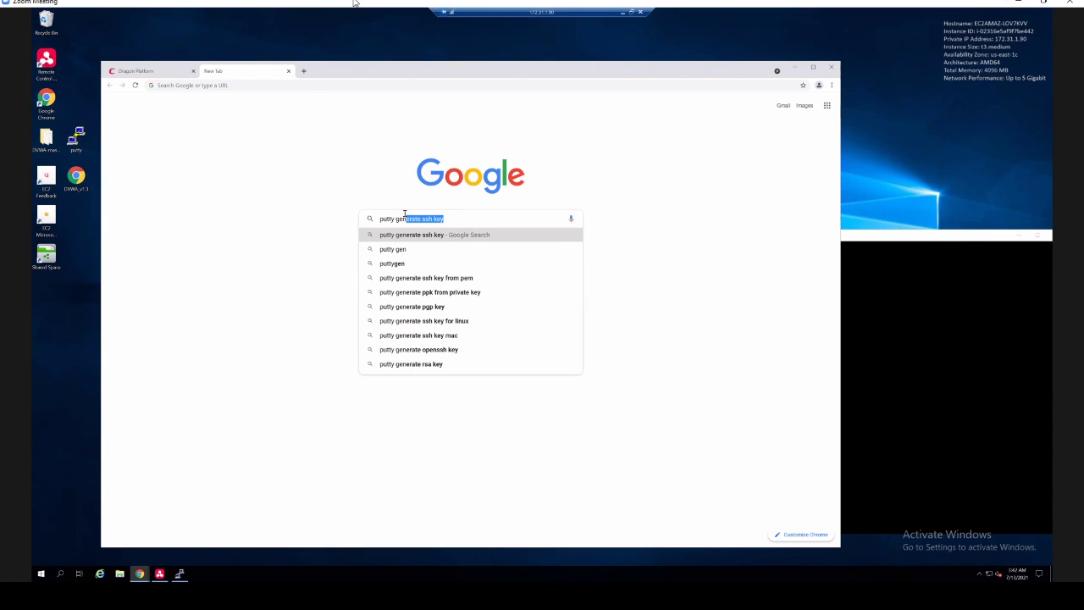
type(".com")
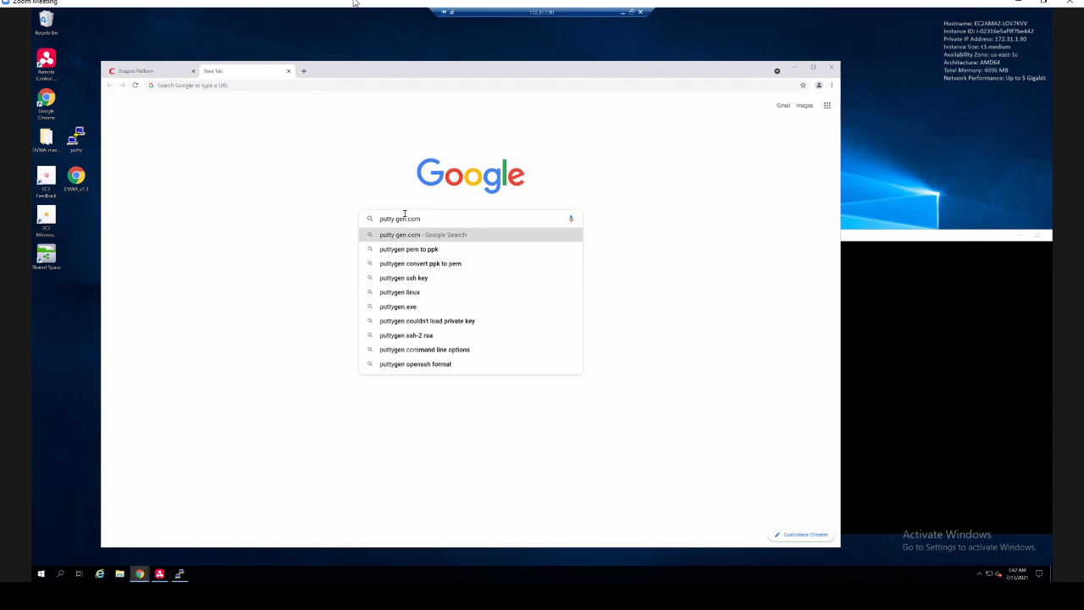
key("Return")
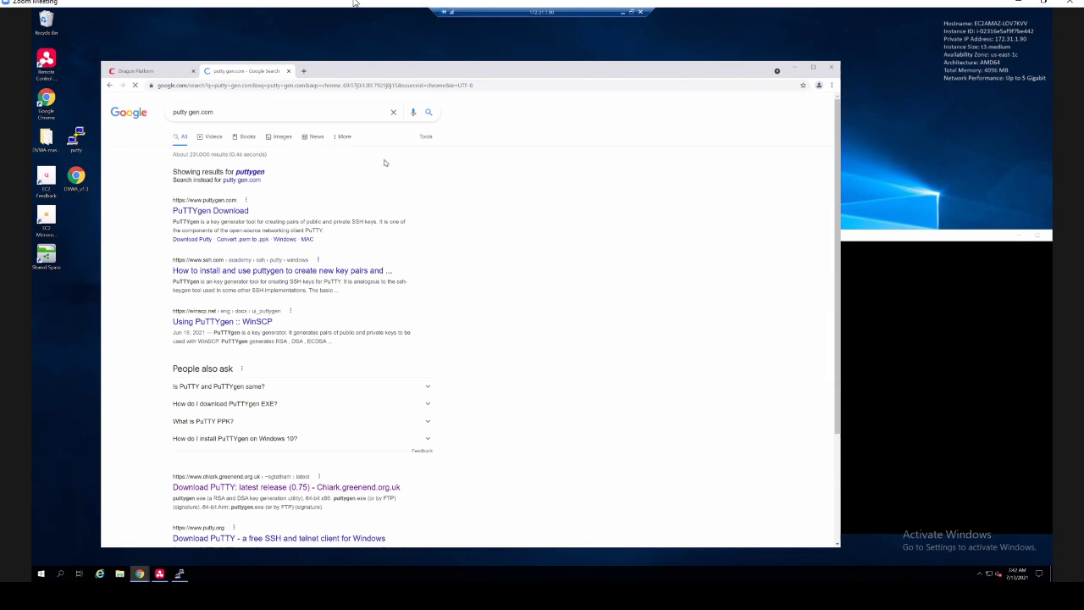
left_click(228, 212)
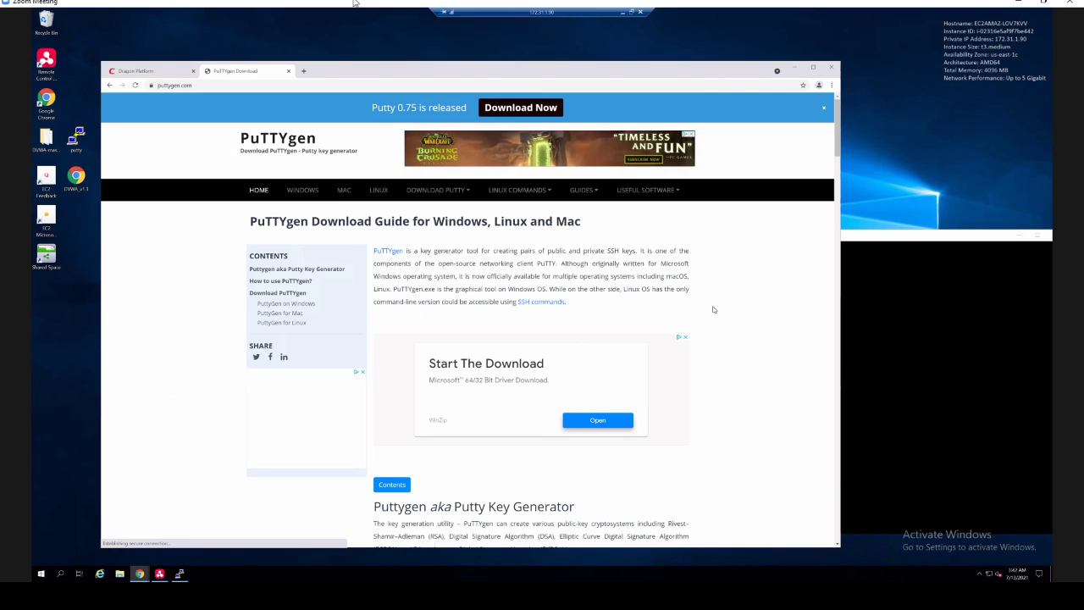
scroll(712, 305, "down", 1)
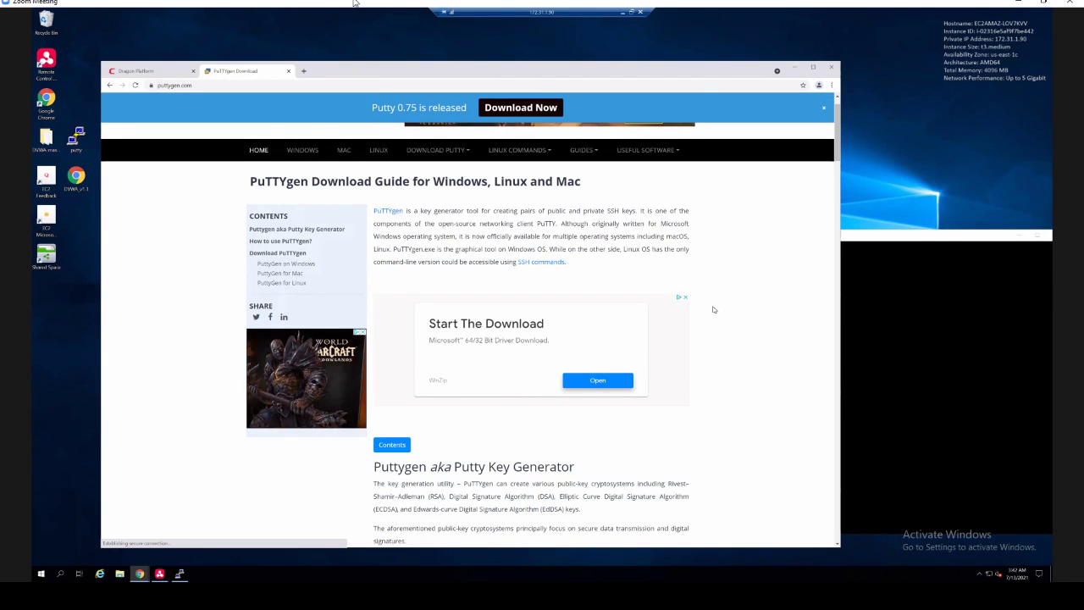
scroll(713, 310, "down", 1)
scroll(713, 311, "down", 3)
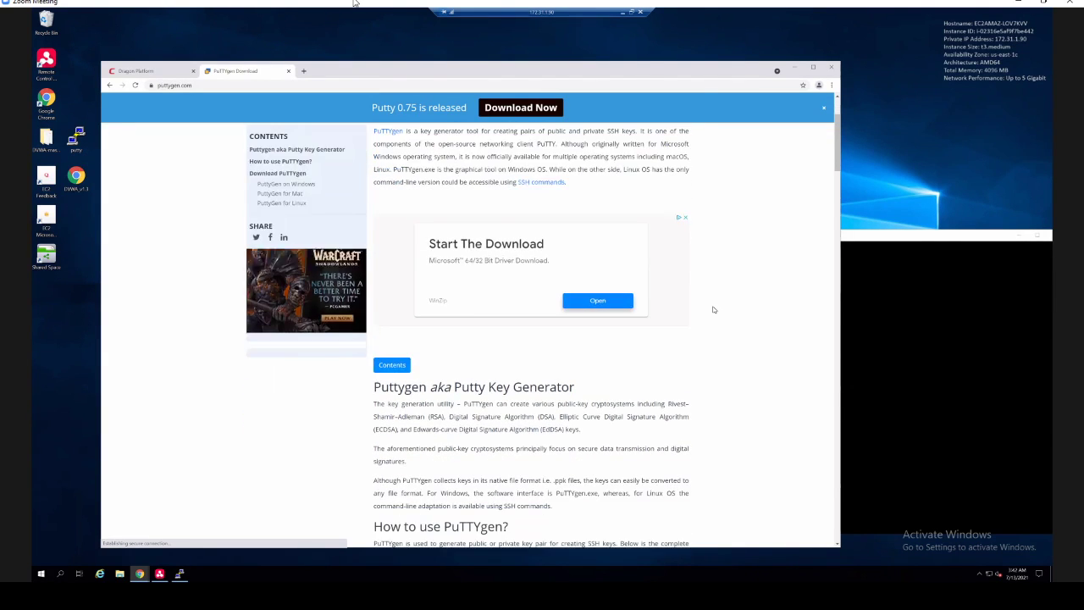
scroll(714, 310, "down", 1)
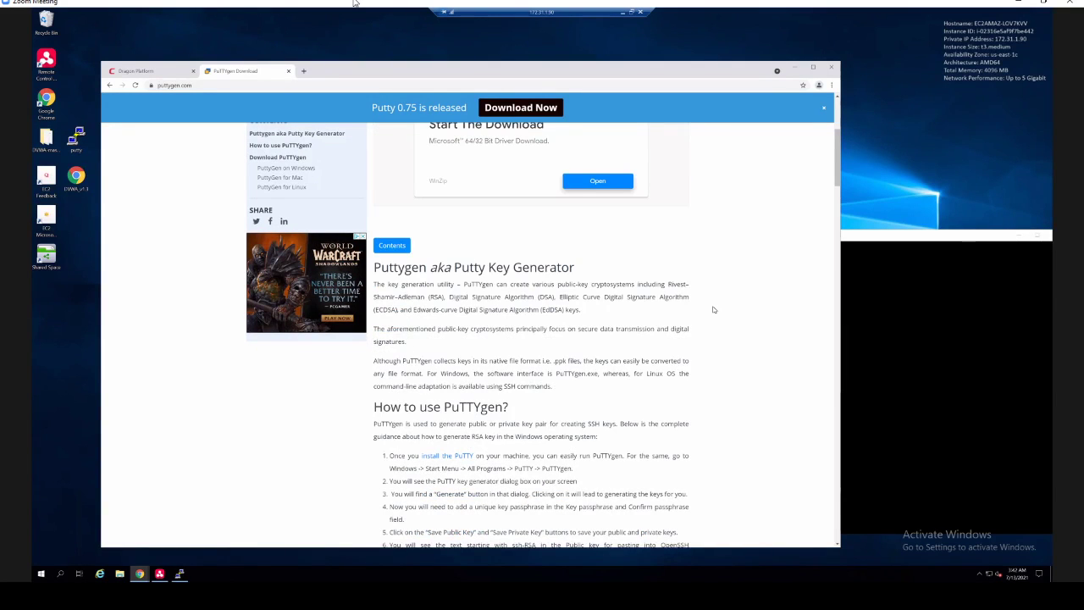
scroll(714, 310, "down", 1)
scroll(713, 311, "up", 1)
scroll(713, 310, "down", 3)
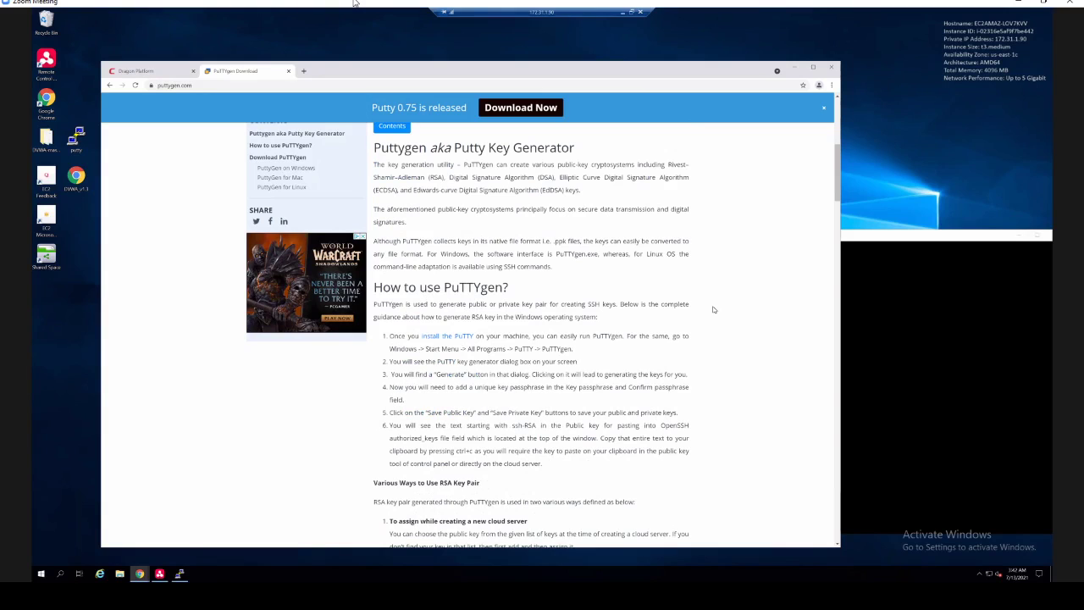
scroll(714, 310, "down", 1)
scroll(713, 310, "down", 3)
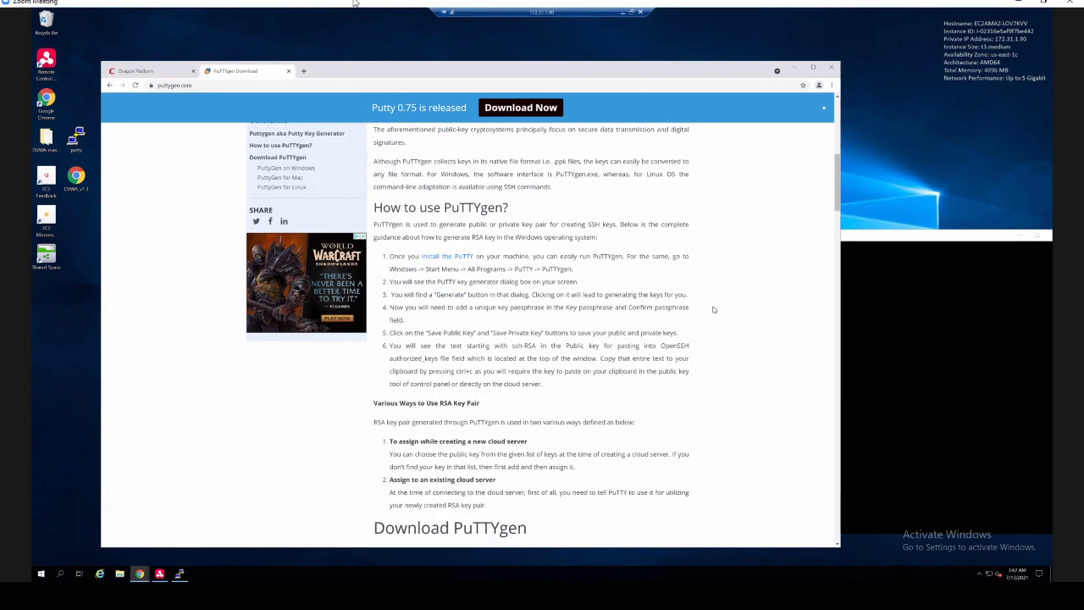
scroll(712, 313, "down", 4)
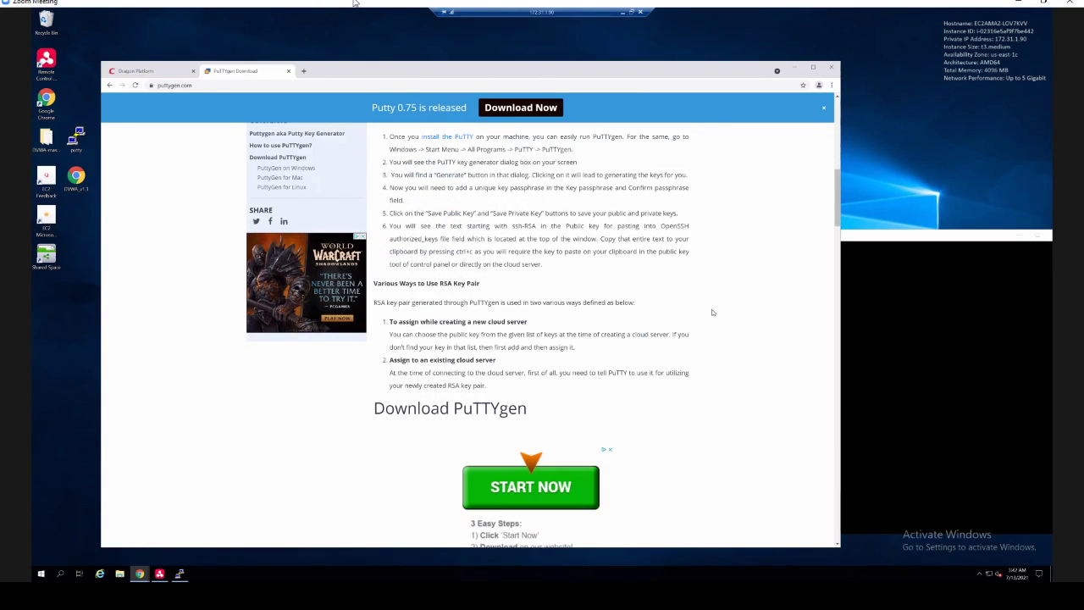
scroll(713, 313, "down", 3)
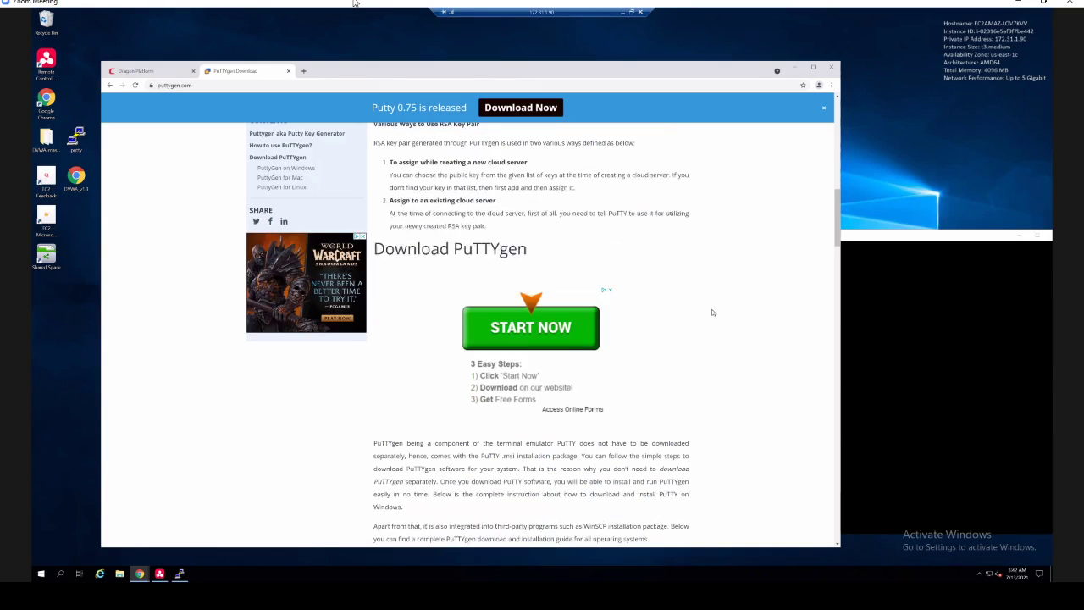
scroll(685, 323, "down", 4)
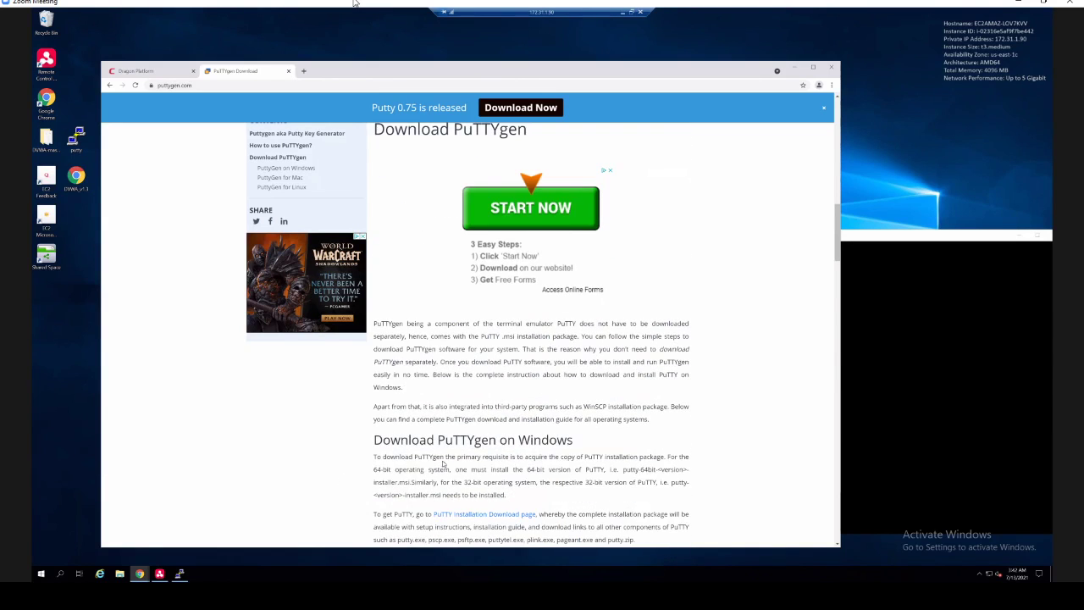
scroll(444, 460, "down", 3)
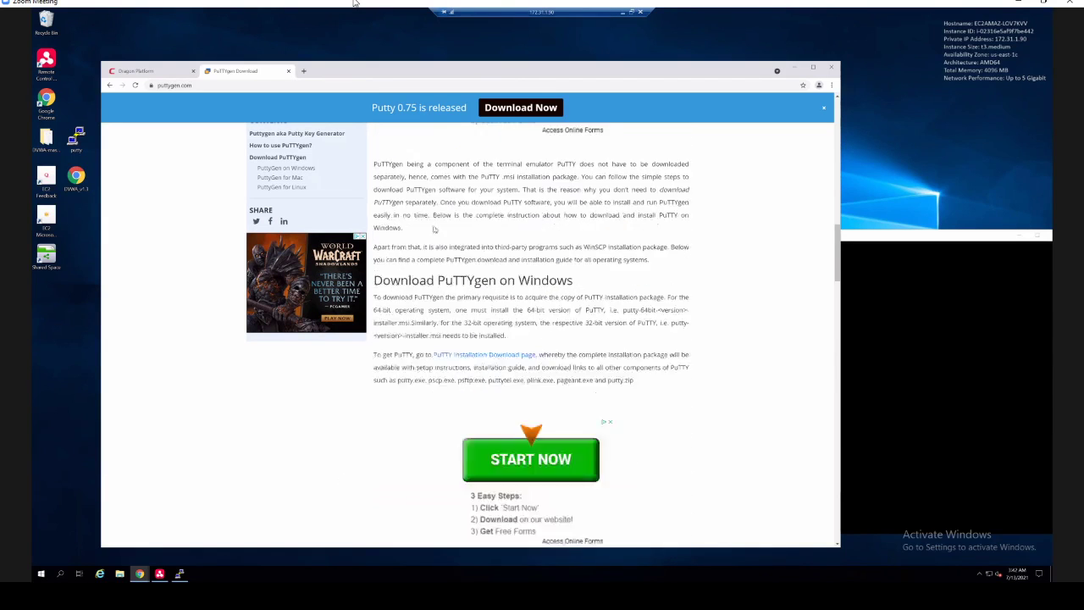
scroll(522, 247, "down", 1)
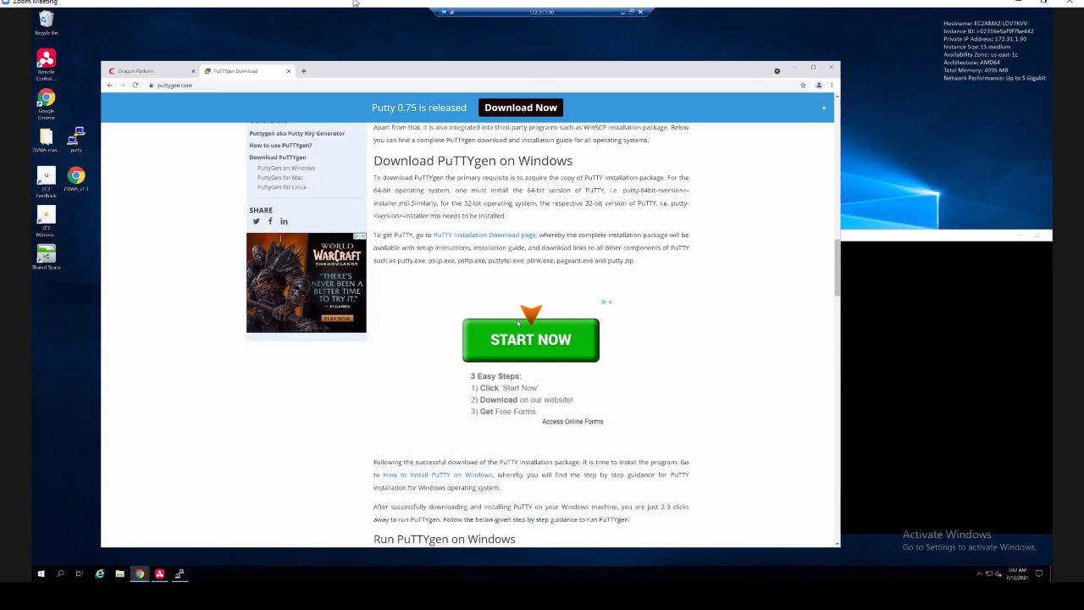
scroll(546, 293, "up", 2)
left_click_drag(444, 241, 518, 241)
left_click(565, 291)
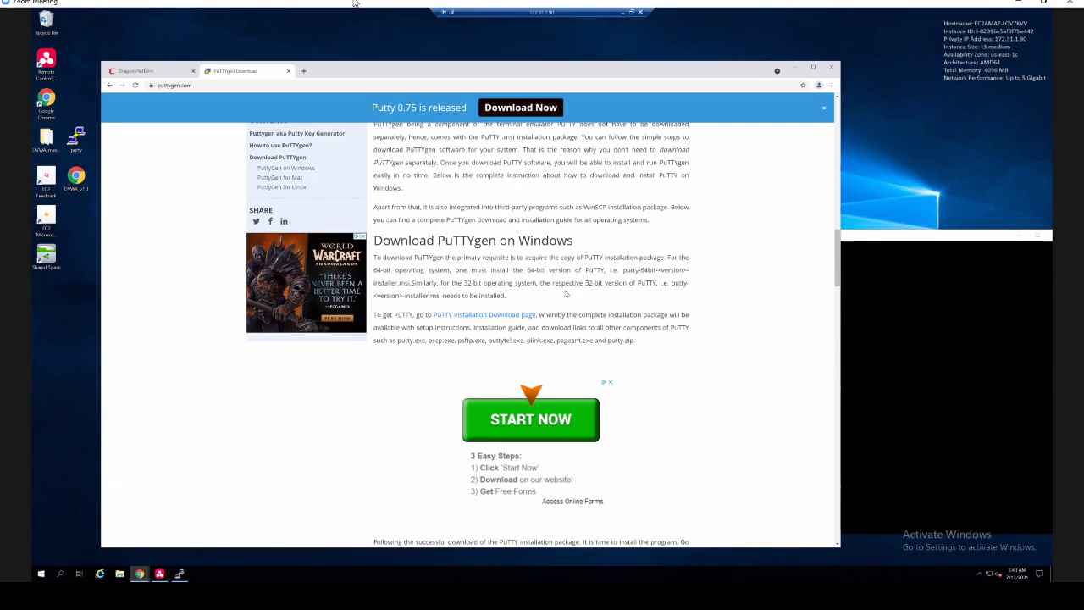
scroll(566, 293, "down", 3)
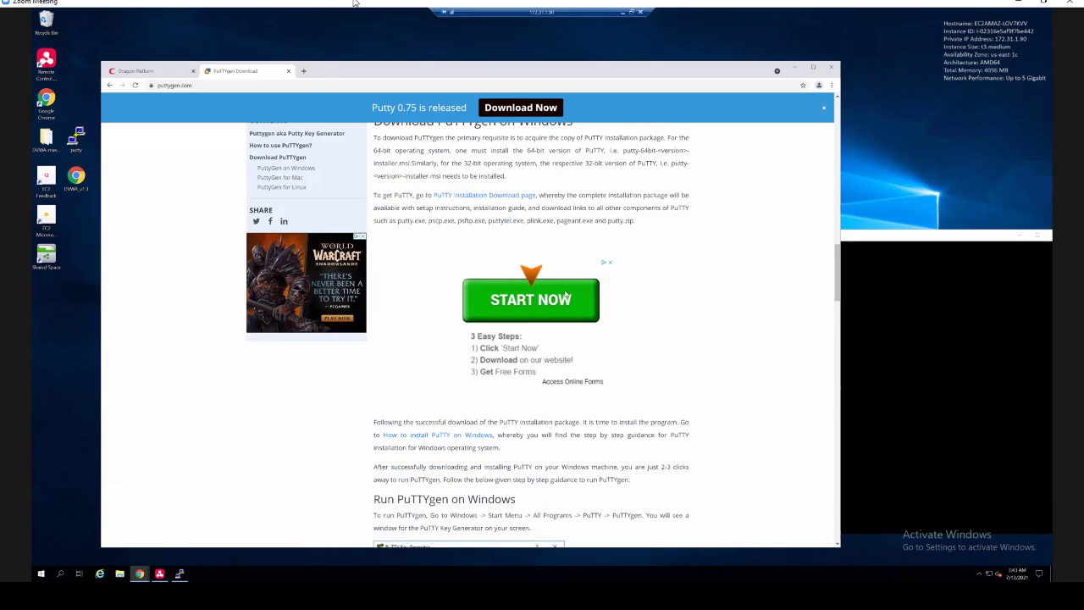
scroll(671, 395, "up", 5)
scroll(671, 395, "up", 7)
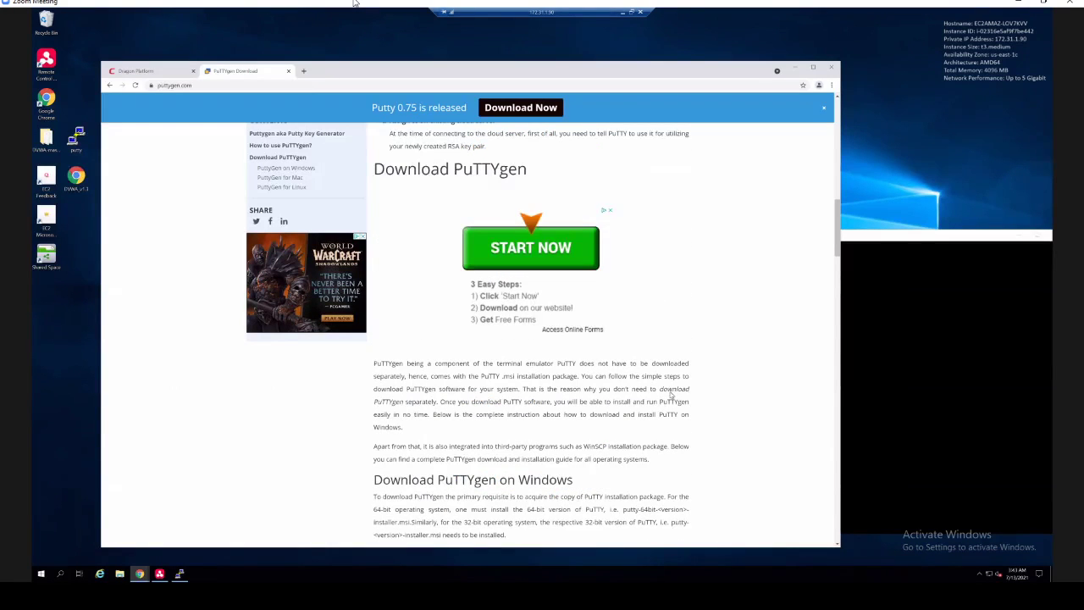
scroll(671, 394, "up", 3)
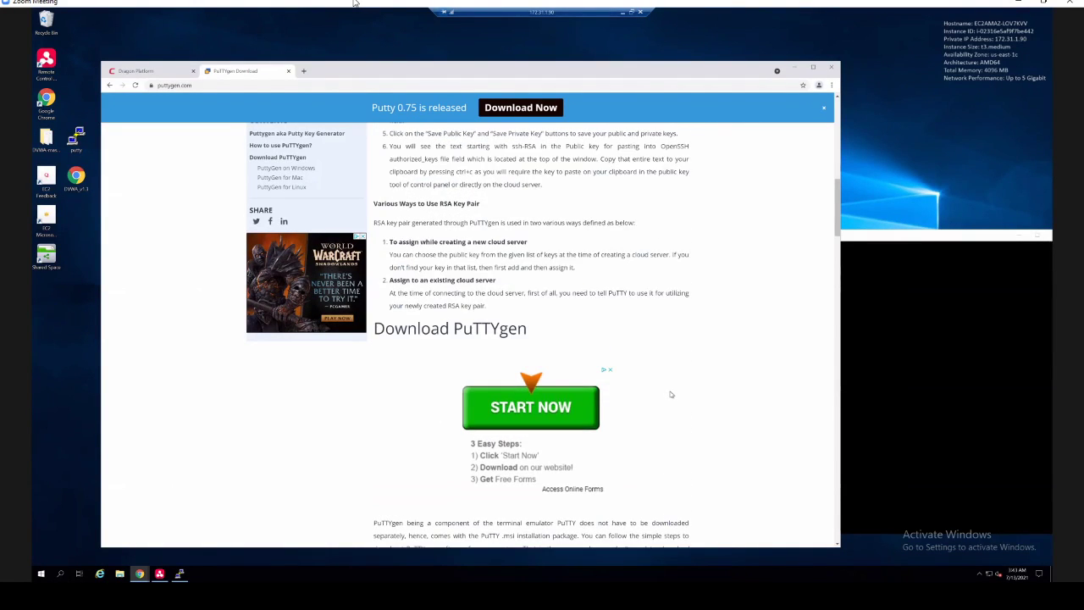
scroll(669, 395, "up", 1)
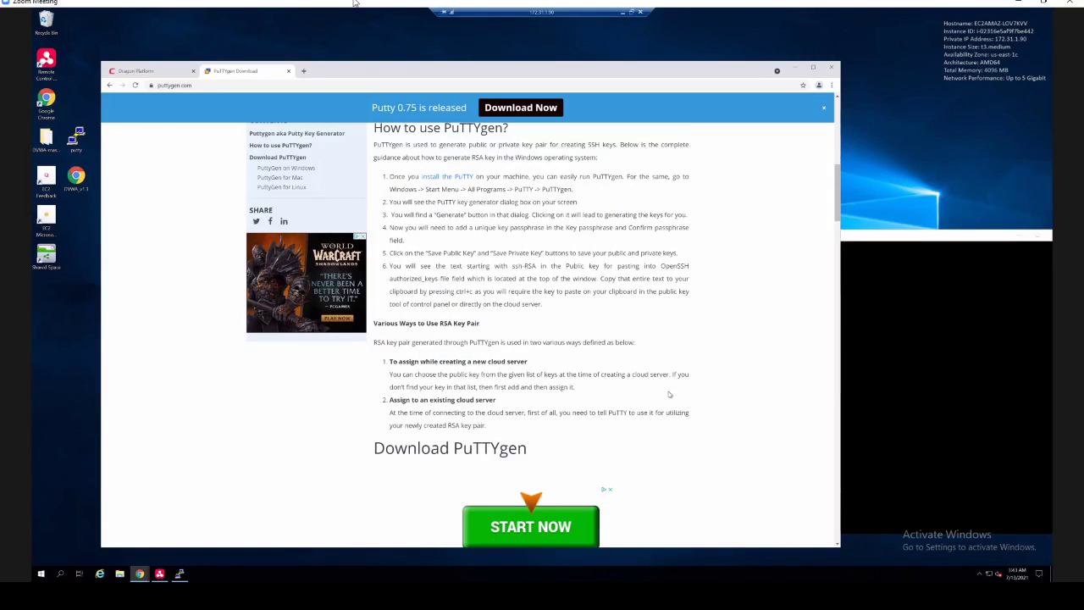
scroll(669, 395, "up", 1)
scroll(669, 395, "up", 1)
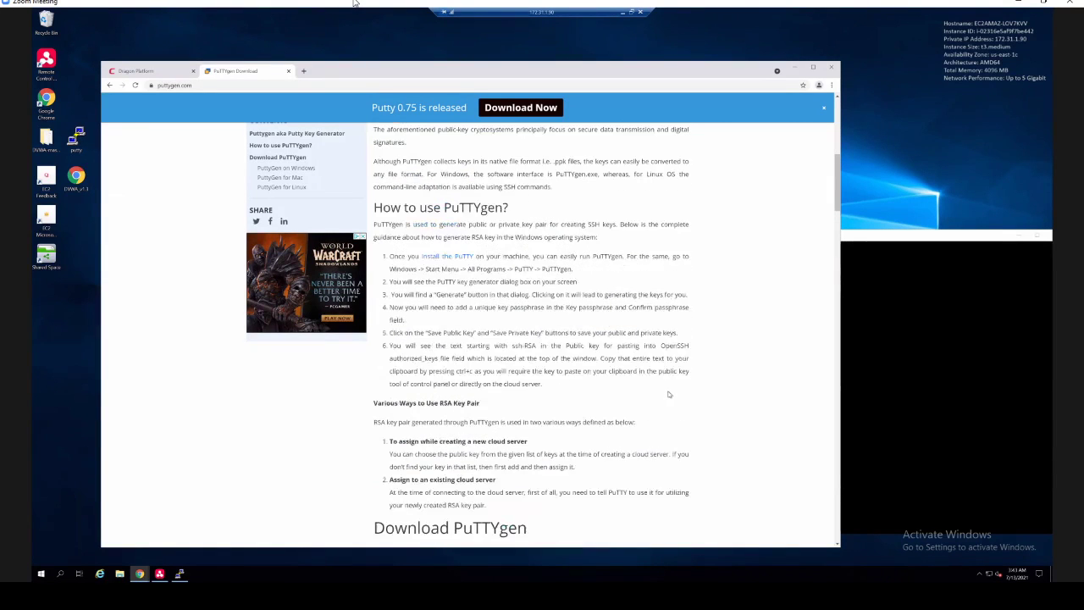
scroll(668, 394, "up", 1)
scroll(668, 395, "up", 4)
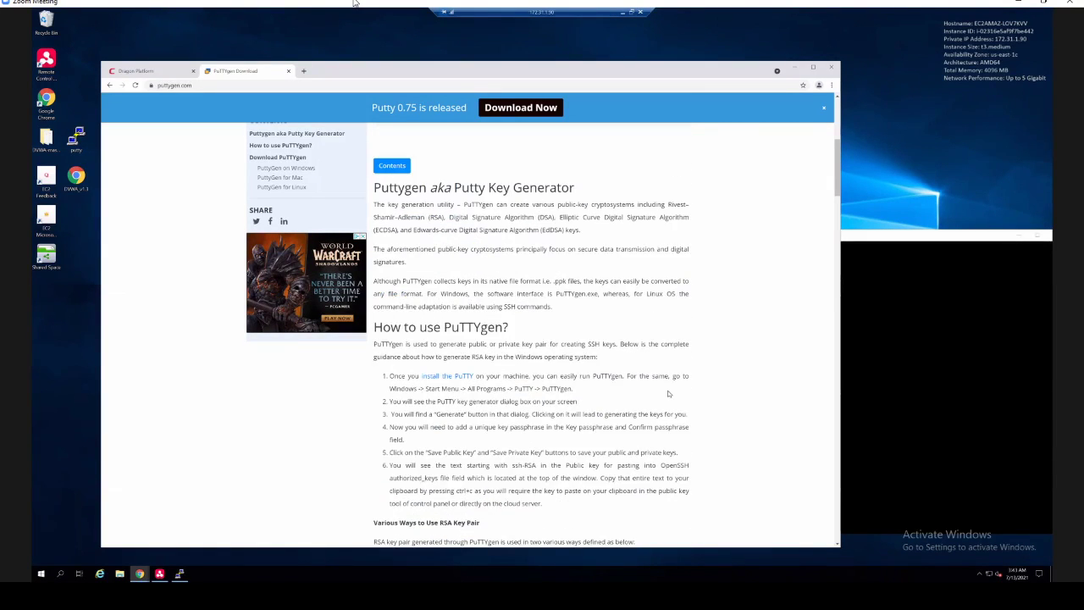
scroll(537, 253, "up", 3)
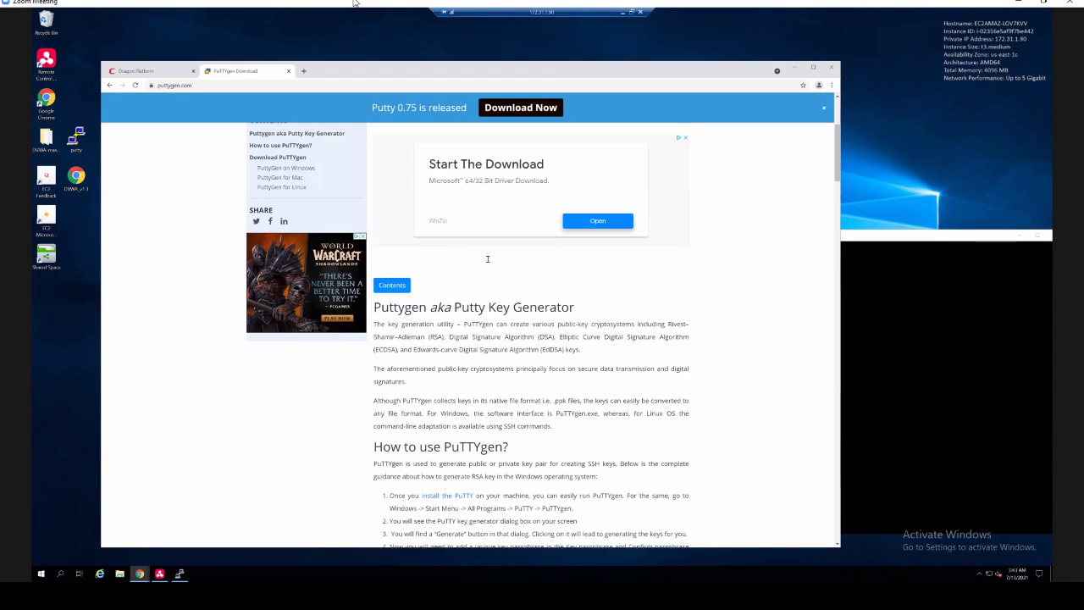
scroll(627, 272, "up", 3)
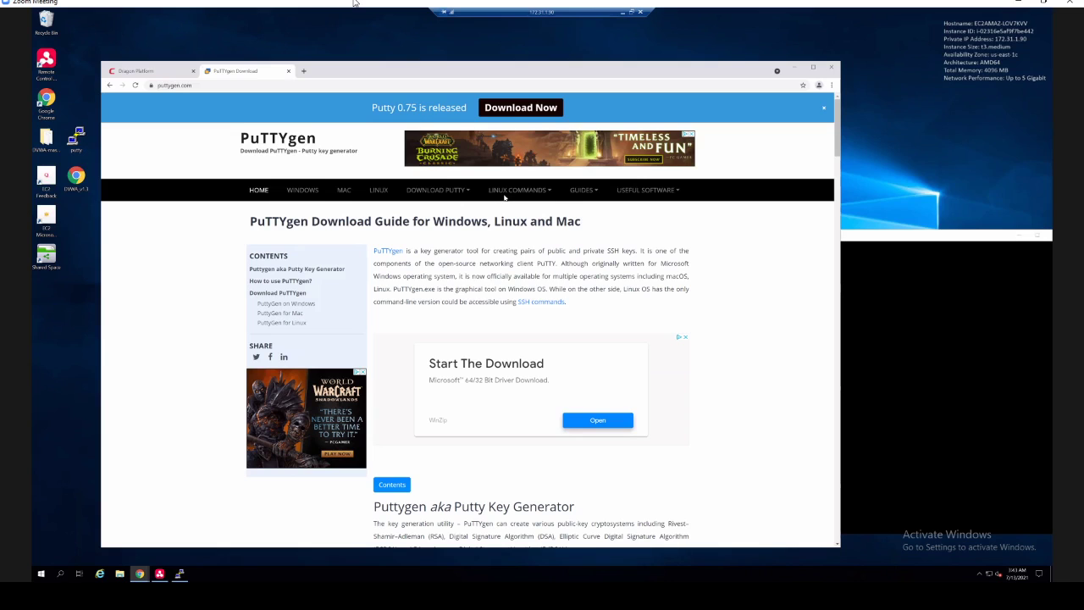
Go to the PuTTY for Windows download page, closing the Work in Chrome ad on the way.
mouse_move(445, 194)
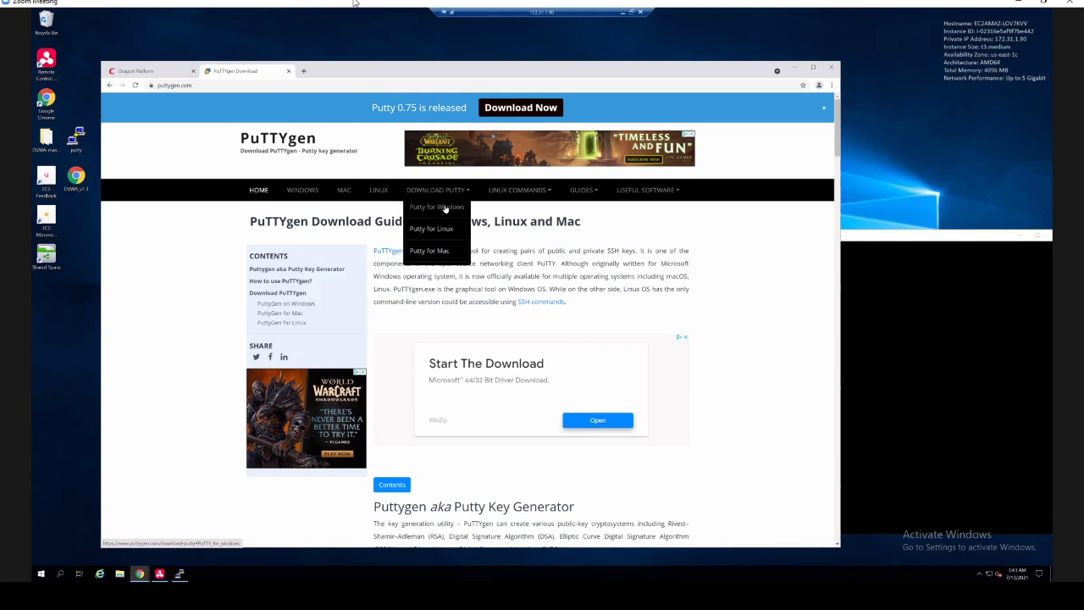
left_click(444, 207)
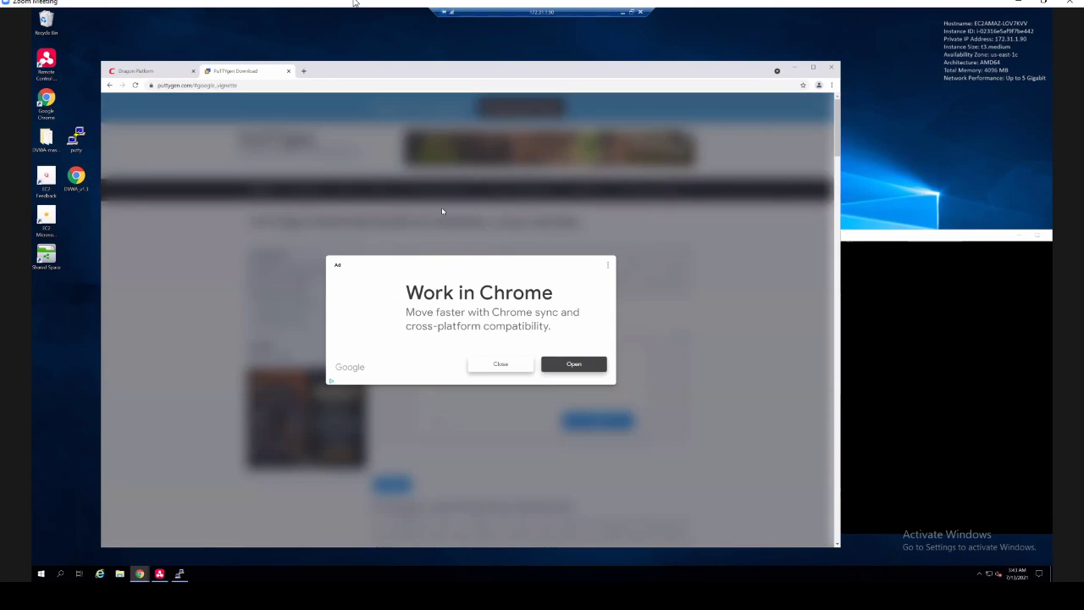
left_click(515, 364)
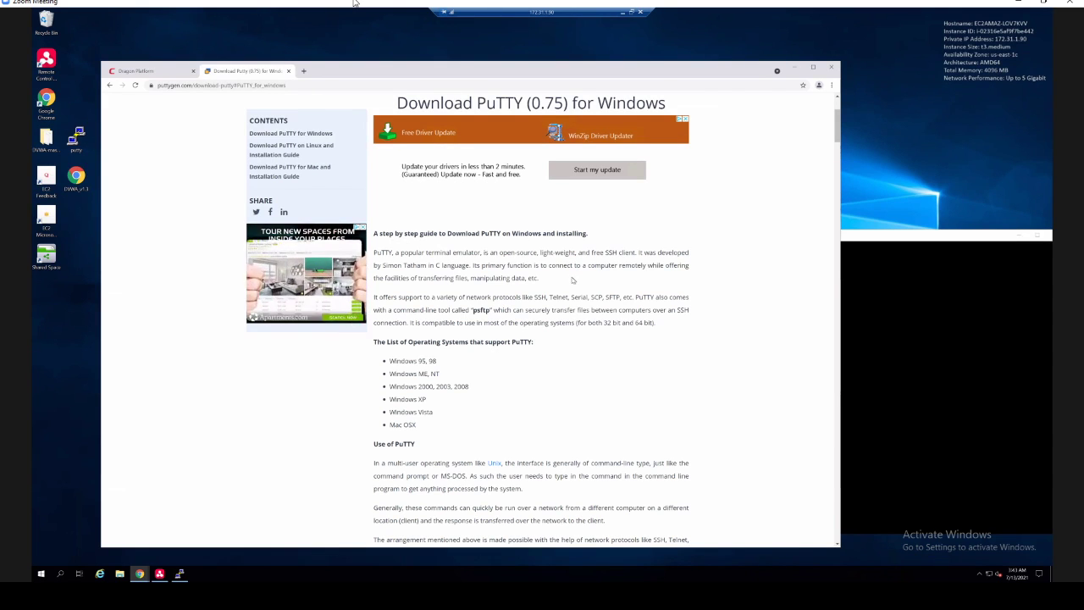
Scroll past the MSI installer table to the alternative binaries listing 32-bit and 64-bit pscp.exe.
scroll(572, 280, "down", 1)
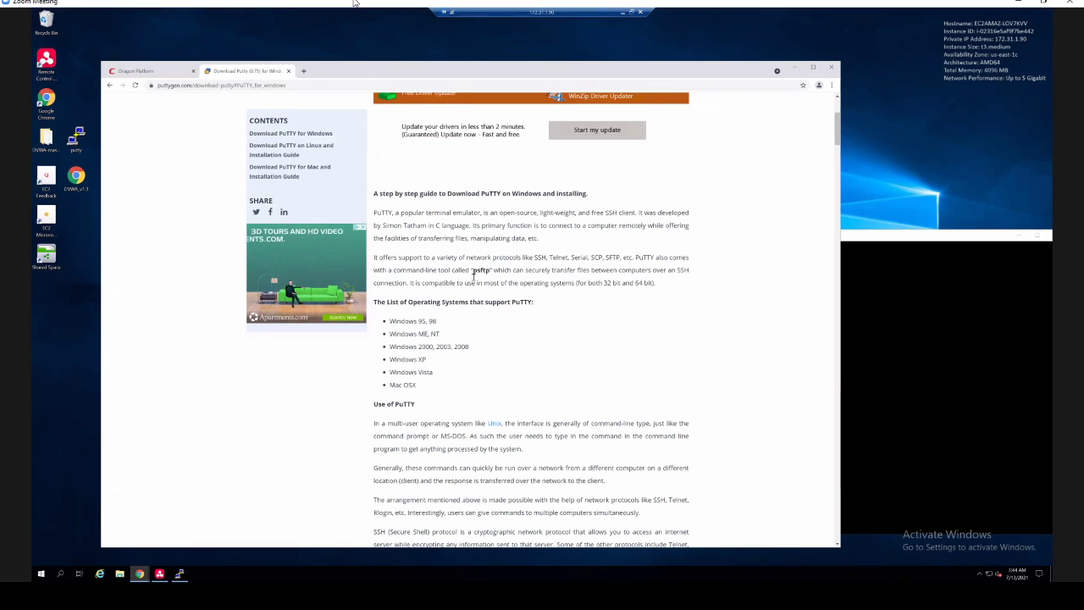
double_click(489, 269)
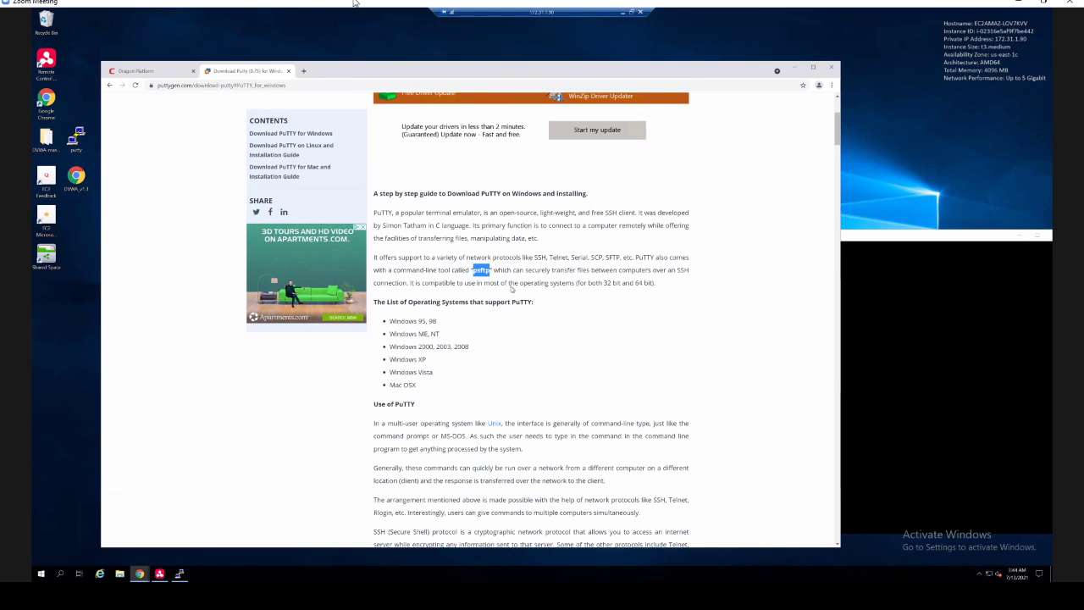
left_click(555, 286)
scroll(581, 295, "down", 3)
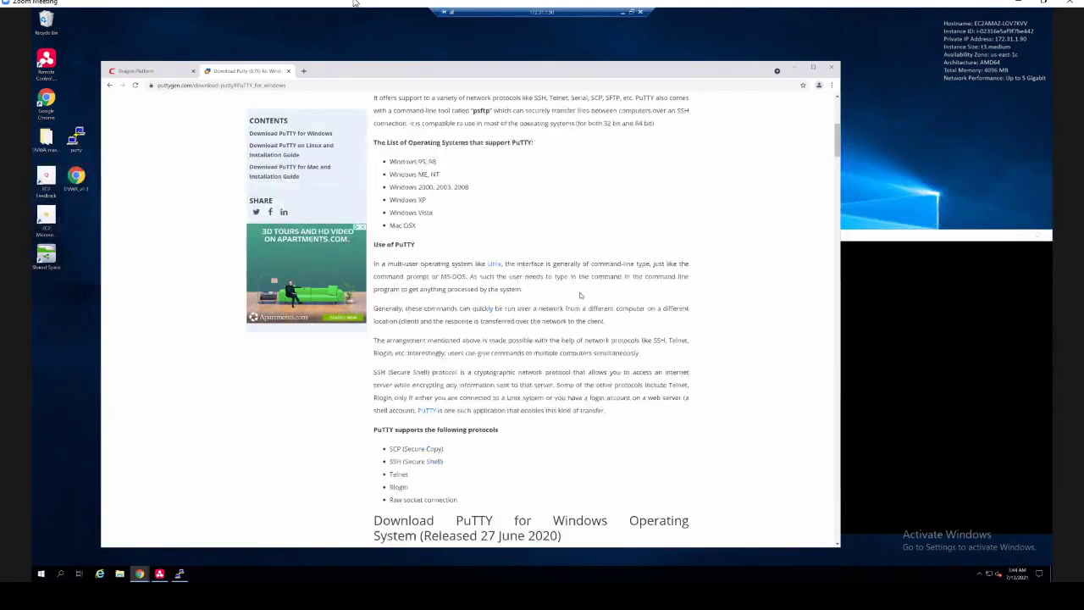
scroll(581, 294, "down", 1)
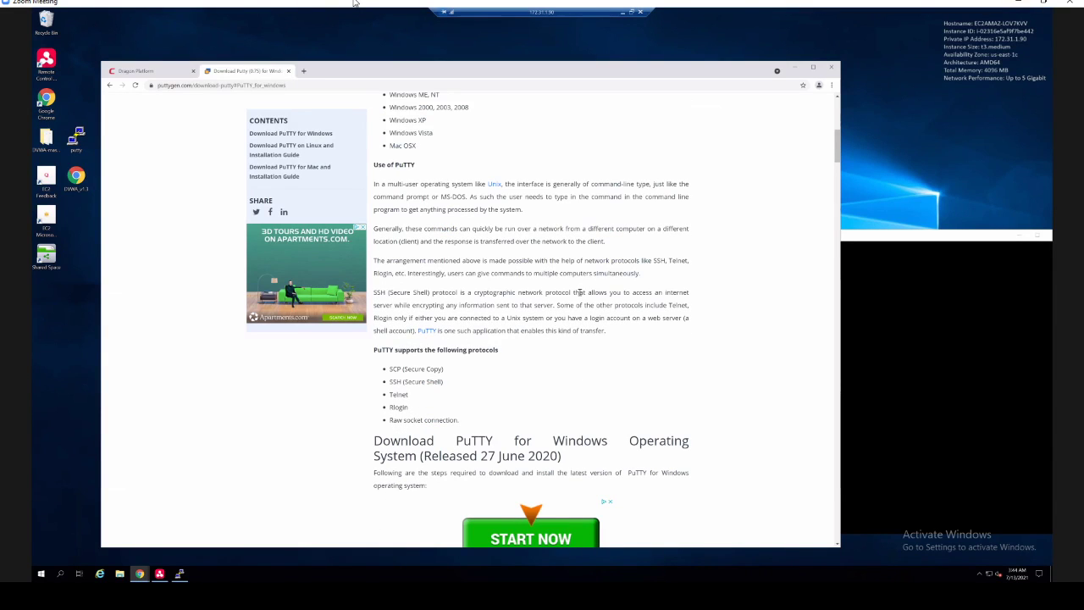
scroll(580, 292, "down", 4)
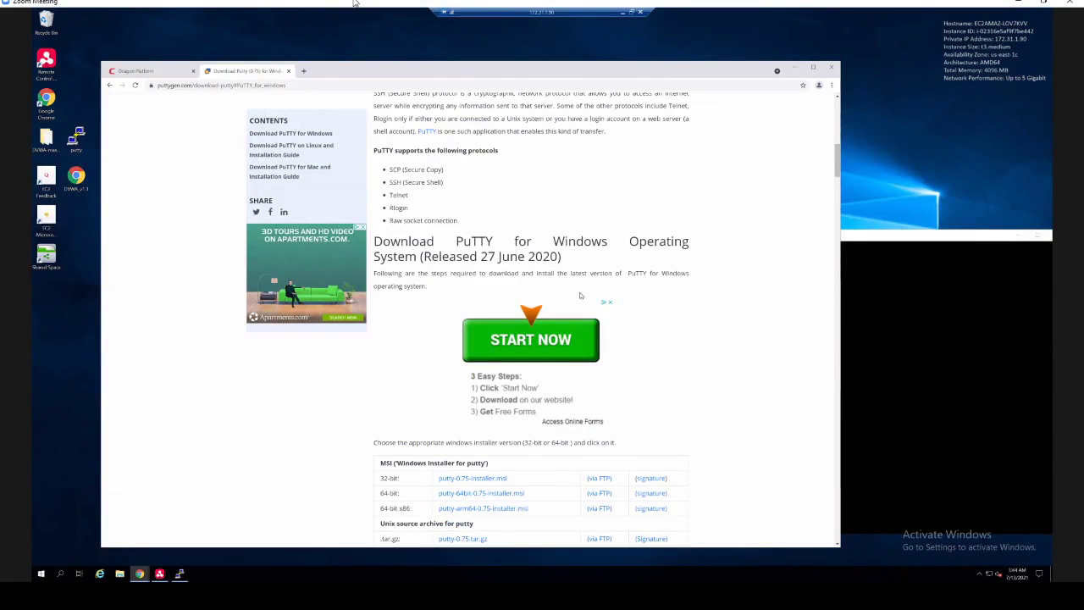
scroll(580, 295, "down", 4)
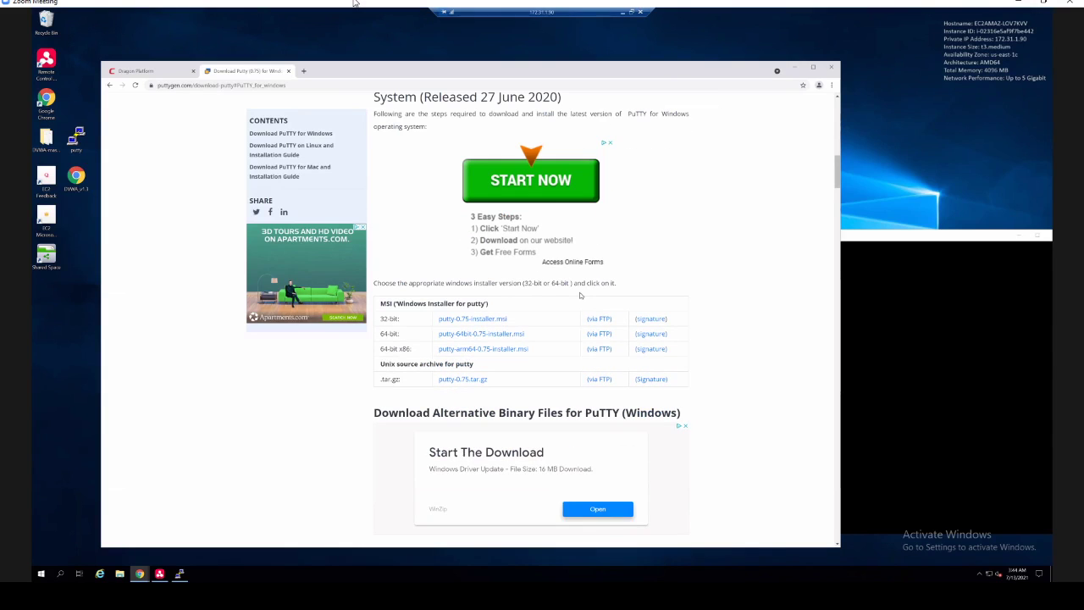
scroll(581, 295, "down", 1)
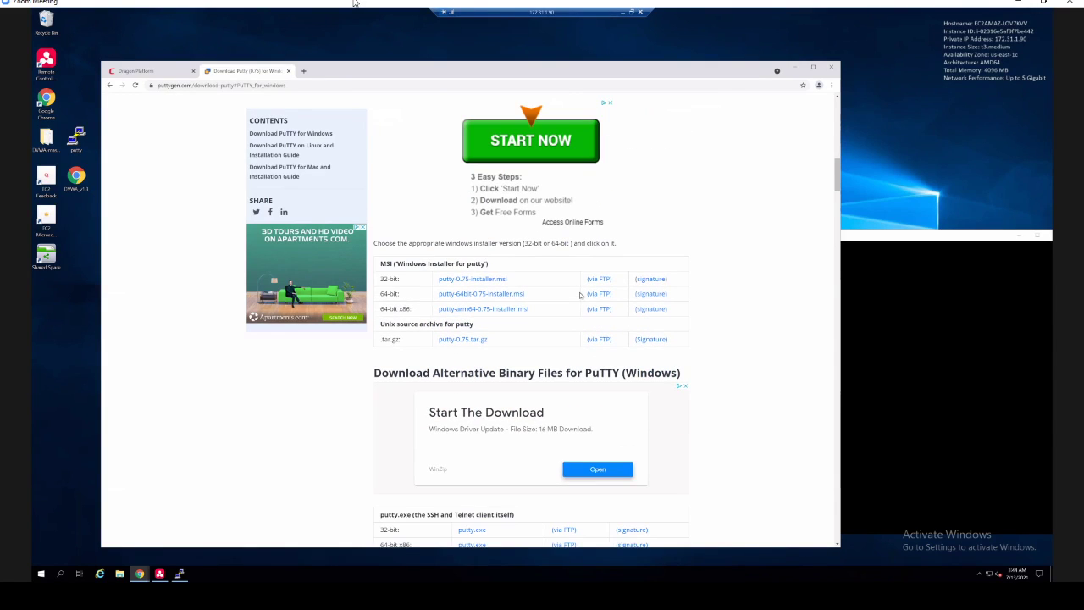
scroll(580, 295, "down", 4)
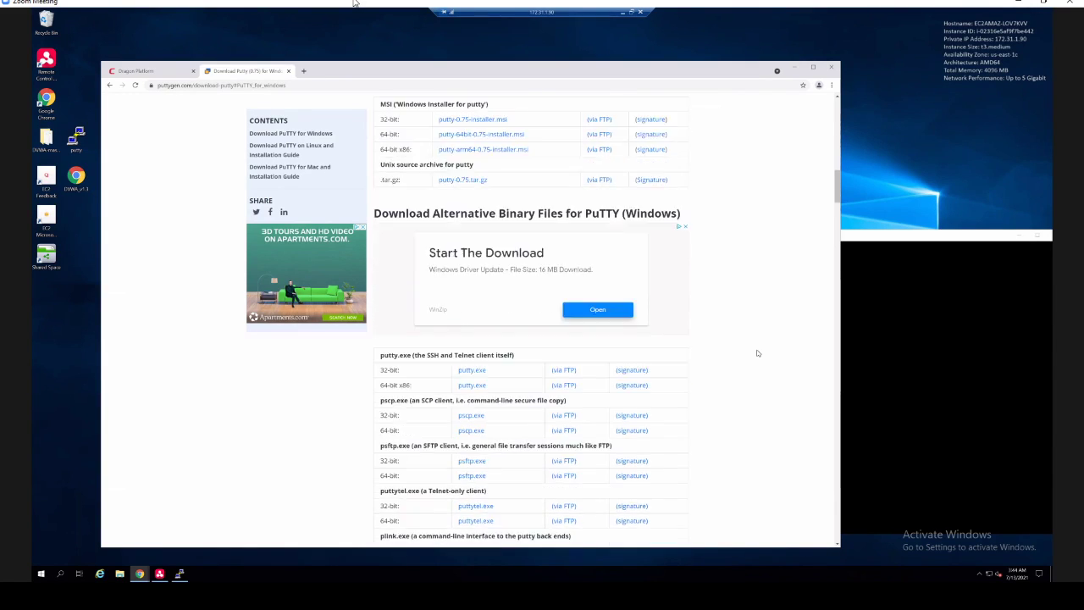
scroll(758, 353, "down", 2)
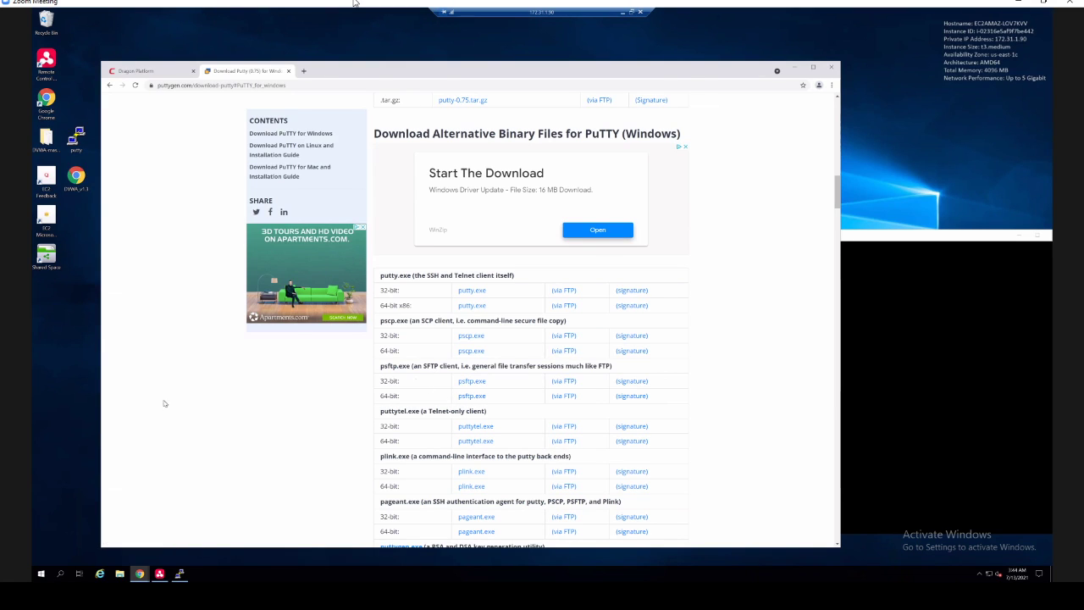
Search Start for 'about', verify System type shows 64-bit, then minimize Settings.
left_click(41, 574)
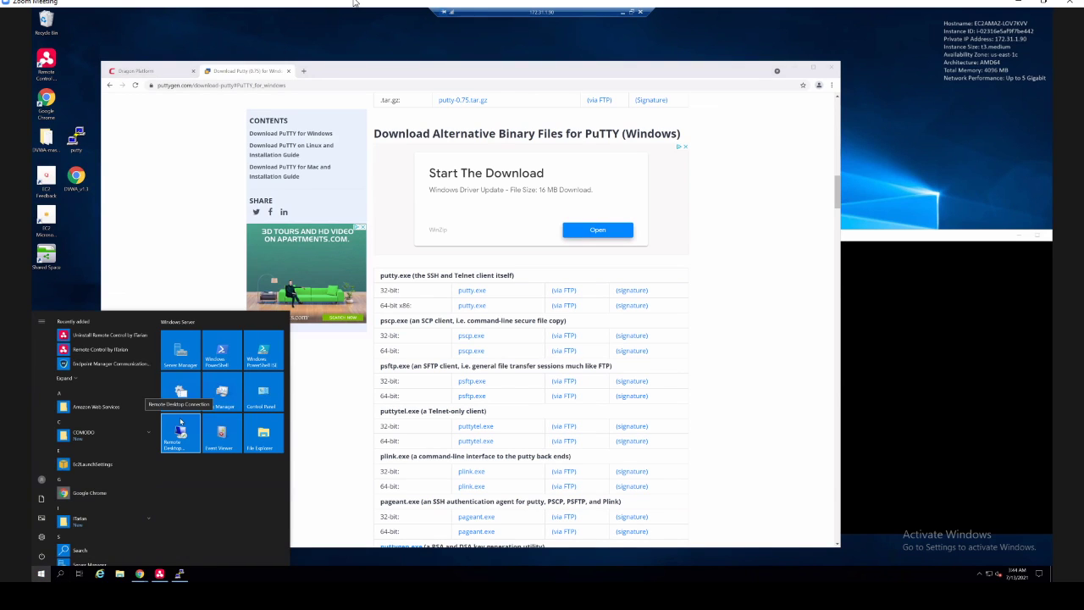
type("about")
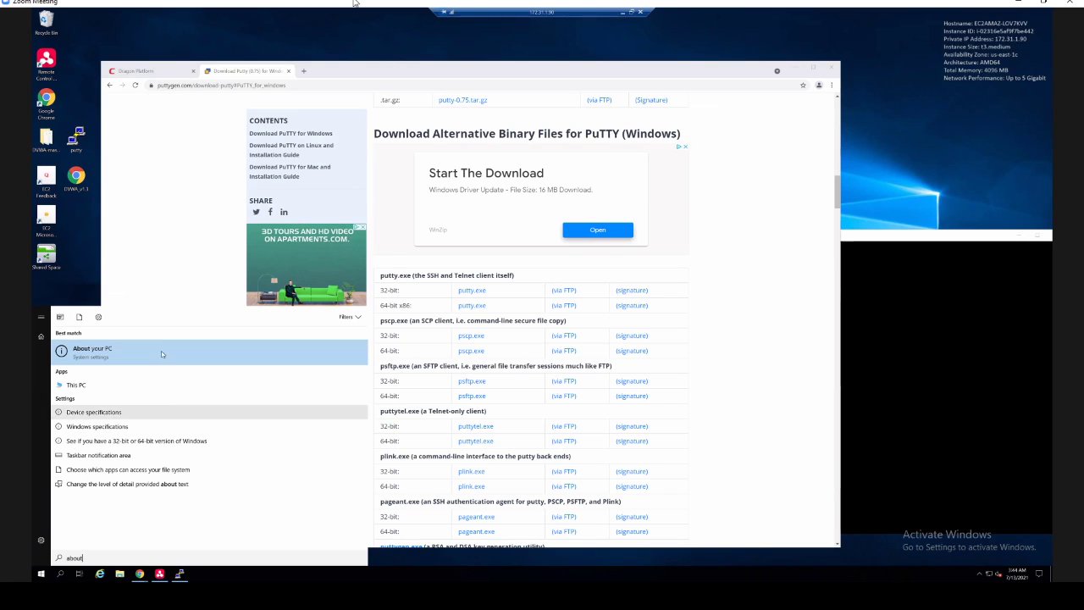
left_click(160, 355)
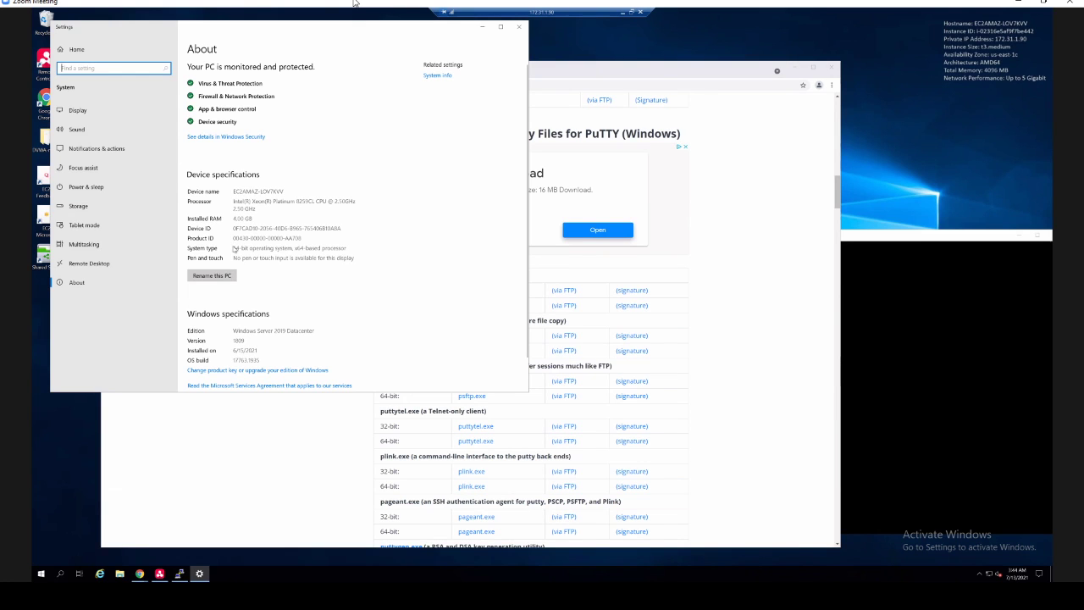
left_click(482, 27)
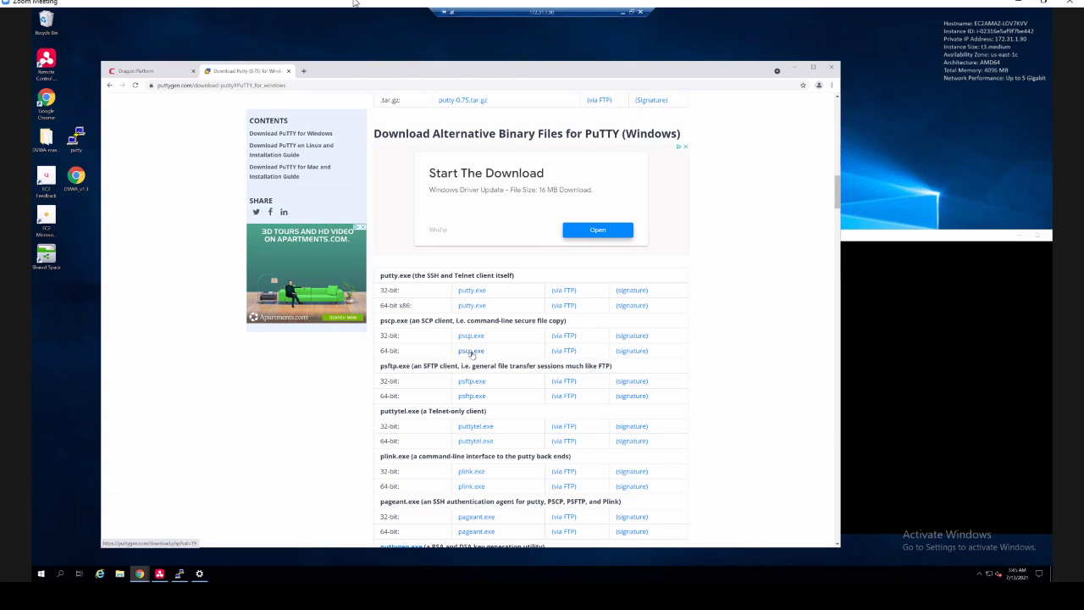
Start downloading the 64-bit pscp.exe from puttygen.com and scroll the page while it begins.
left_click(471, 354)
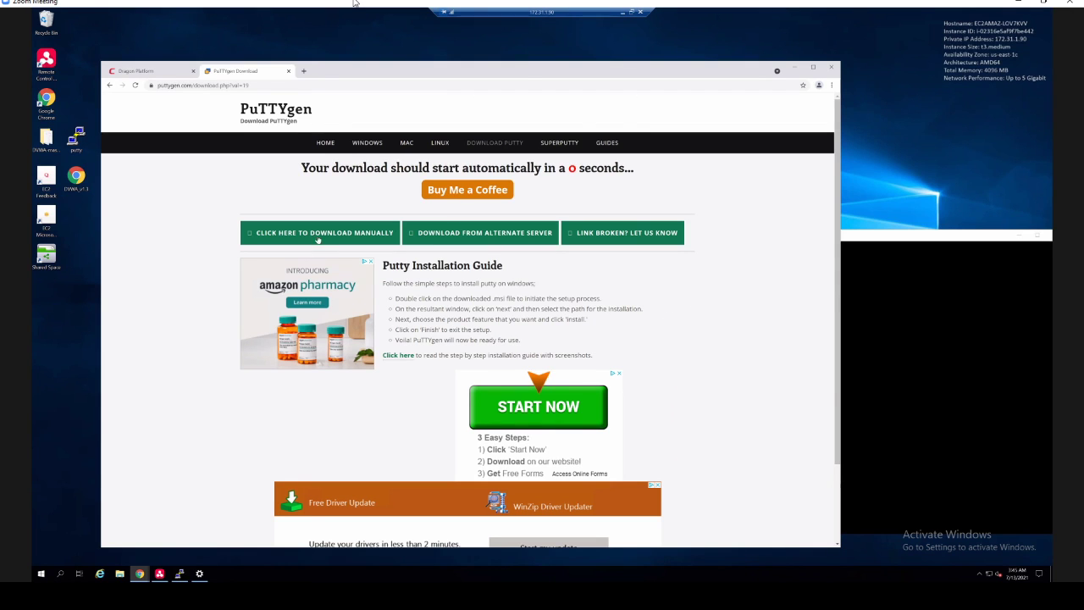
scroll(616, 348, "down", 1)
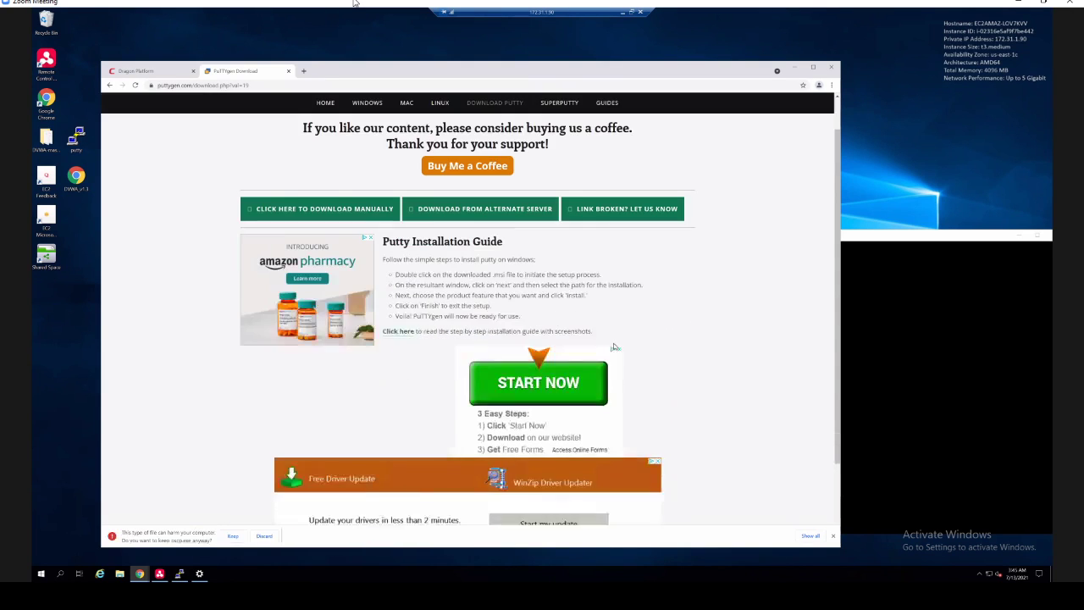
scroll(615, 347, "down", 2)
scroll(412, 264, "up", 3)
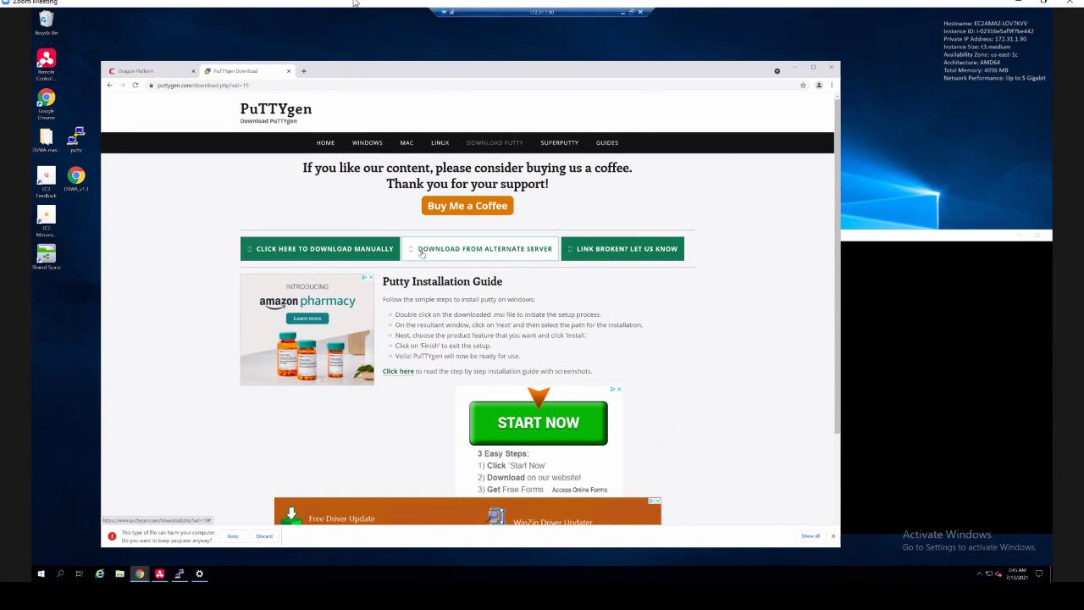
scroll(406, 276, "down", 1)
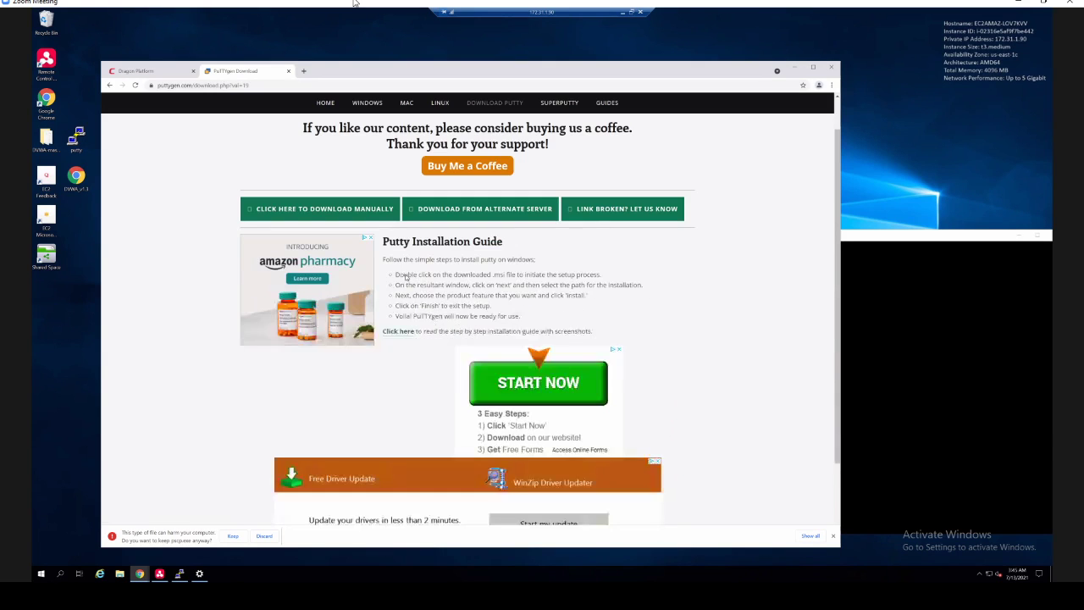
scroll(513, 311, "down", 1)
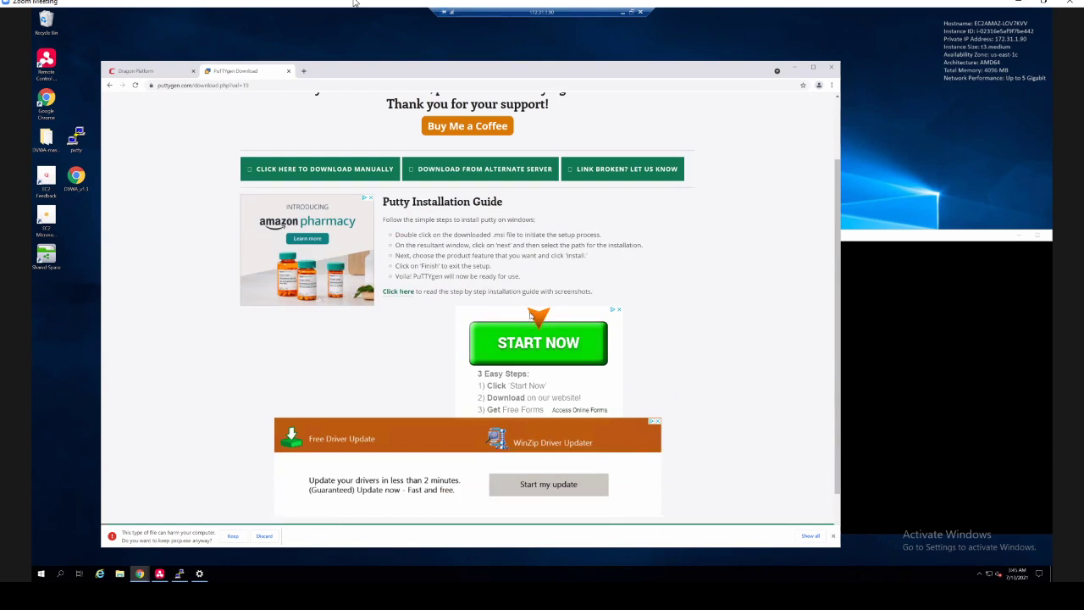
scroll(570, 294, "down", 1)
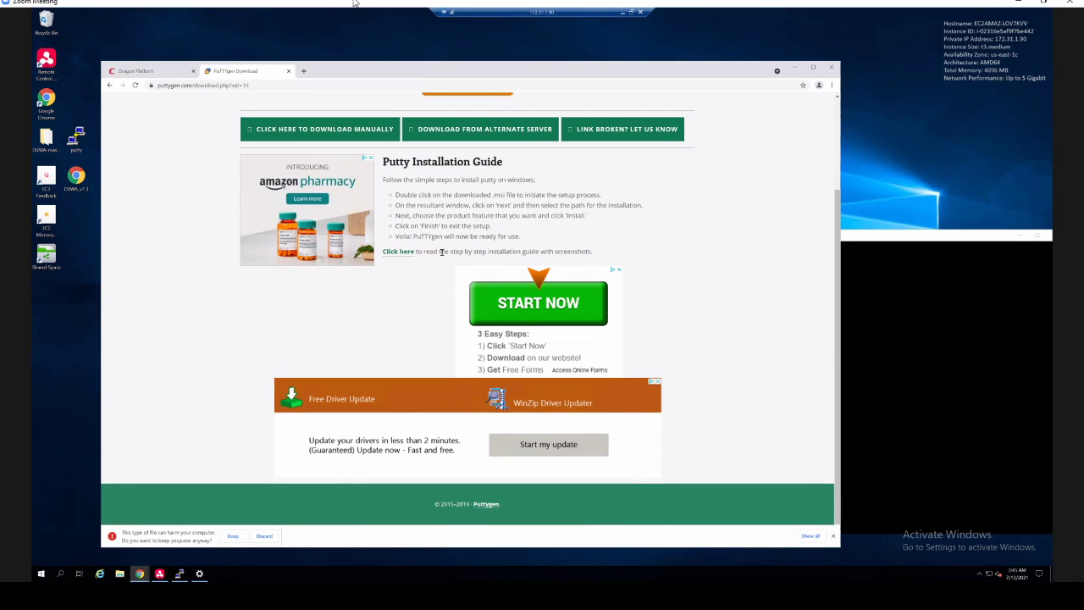
scroll(644, 373, "down", 1)
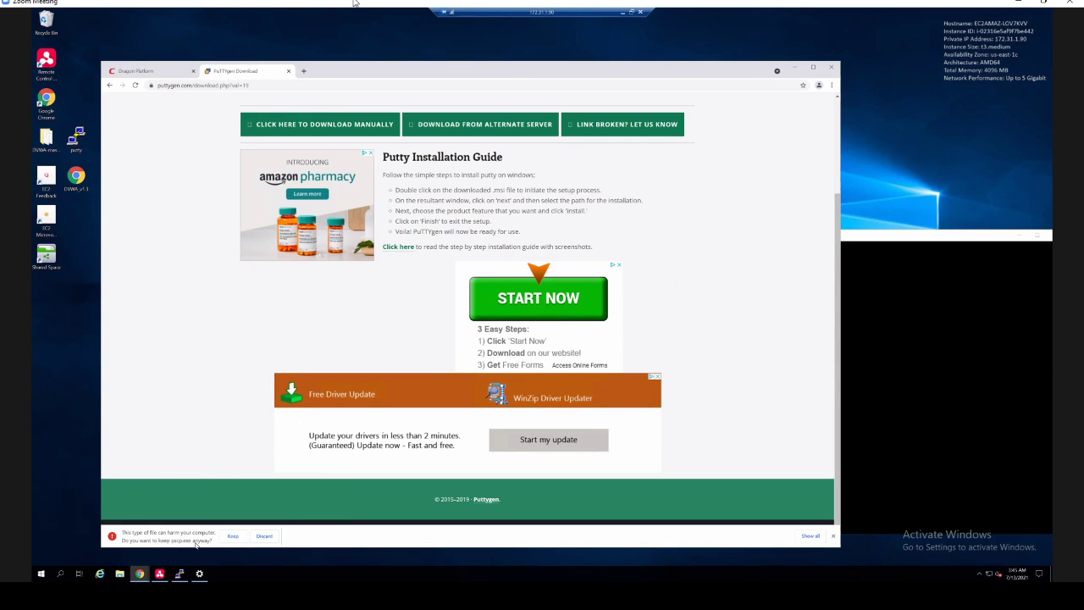
Keep the flagged pscp.exe download and show it in its Downloads folder.
left_click(233, 536)
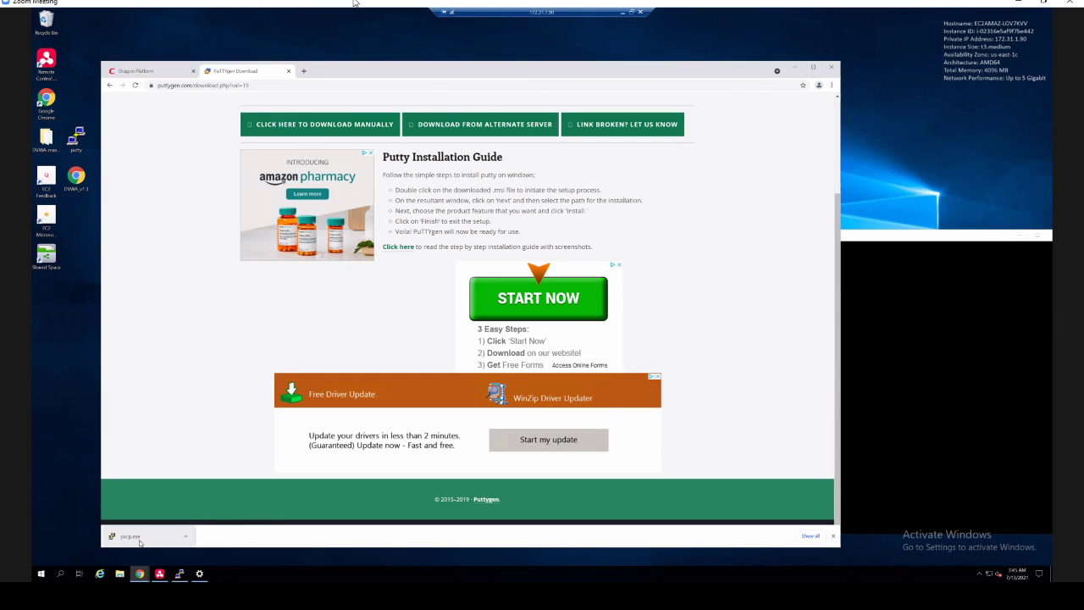
right_click(140, 543)
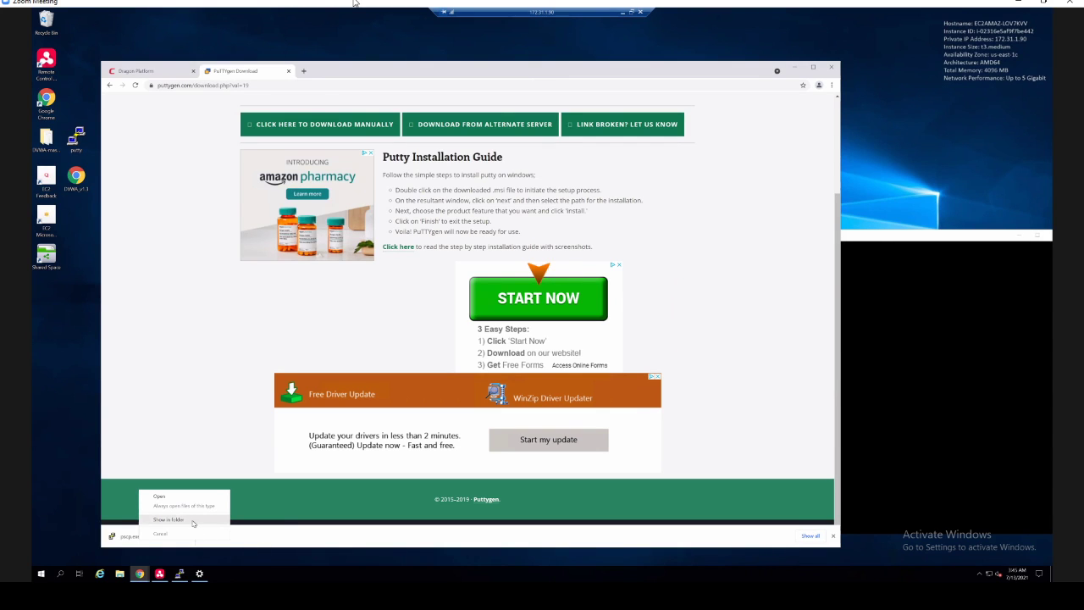
left_click(193, 523)
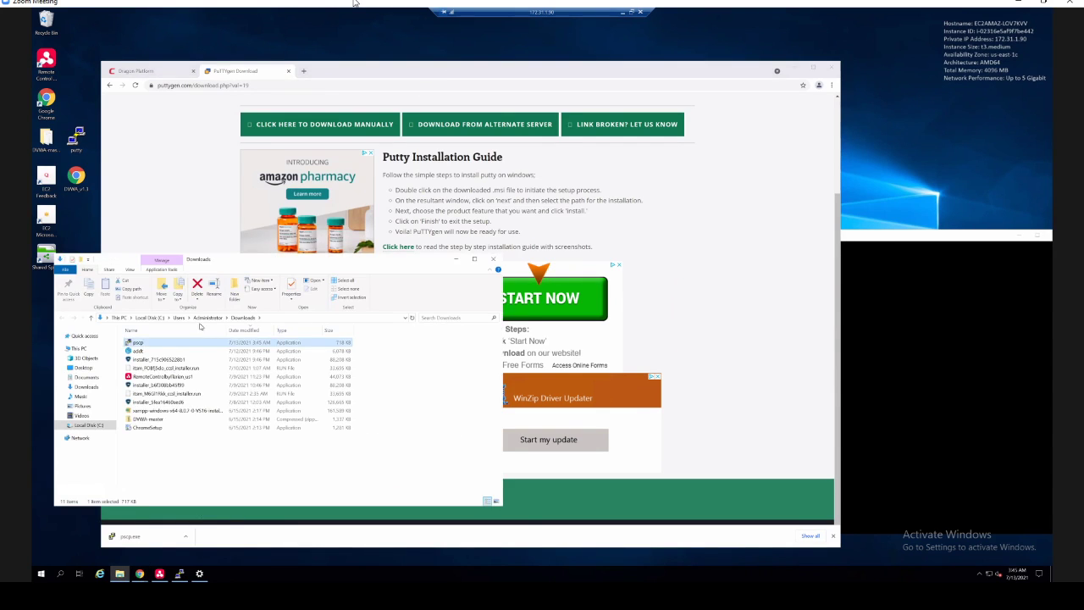
Move pscp.exe onto the desktop, close Downloads, and shift Chrome right to reveal the desktop files.
left_click_drag(330, 260, 366, 256)
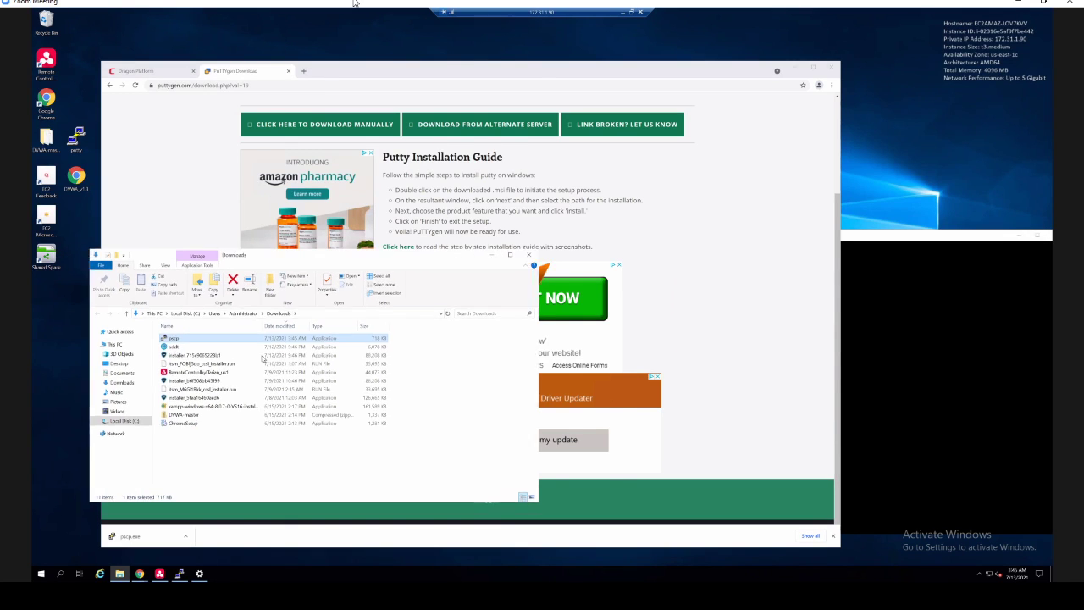
left_click_drag(280, 339, 73, 341)
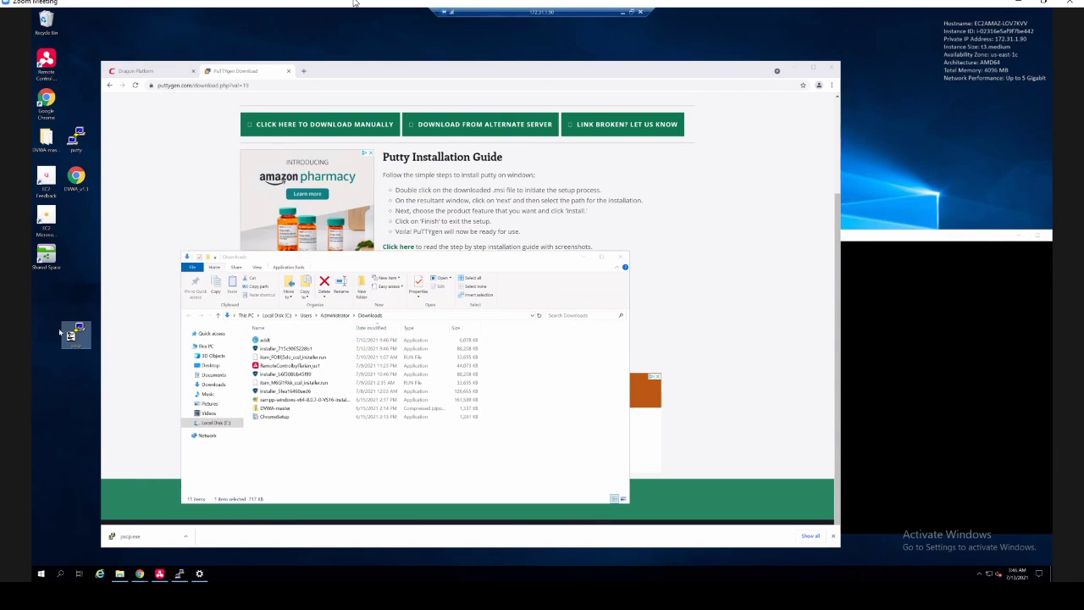
left_click(619, 259)
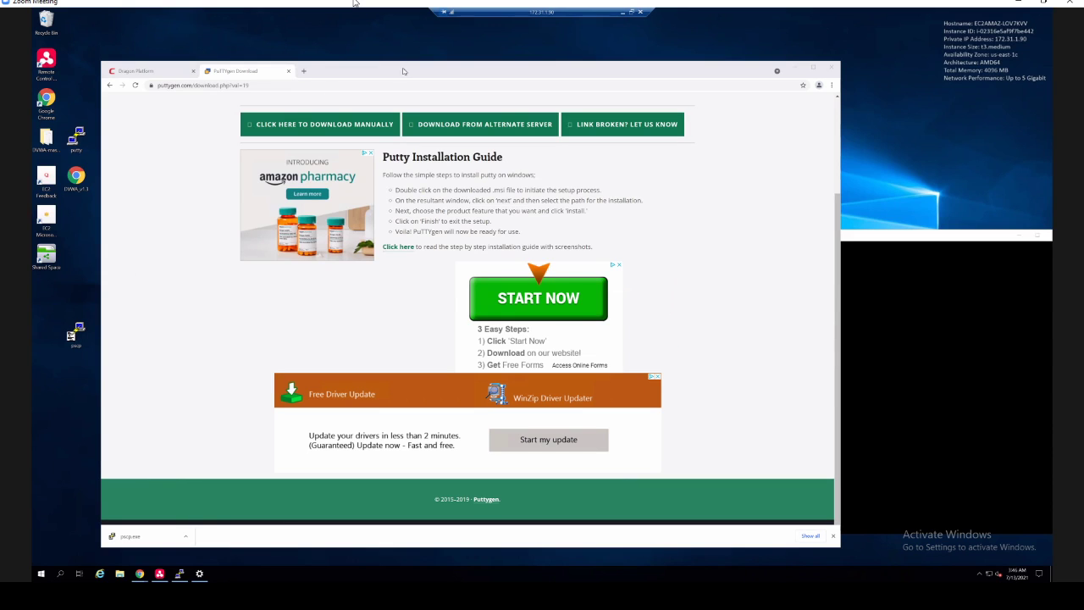
left_click_drag(428, 69, 443, 67)
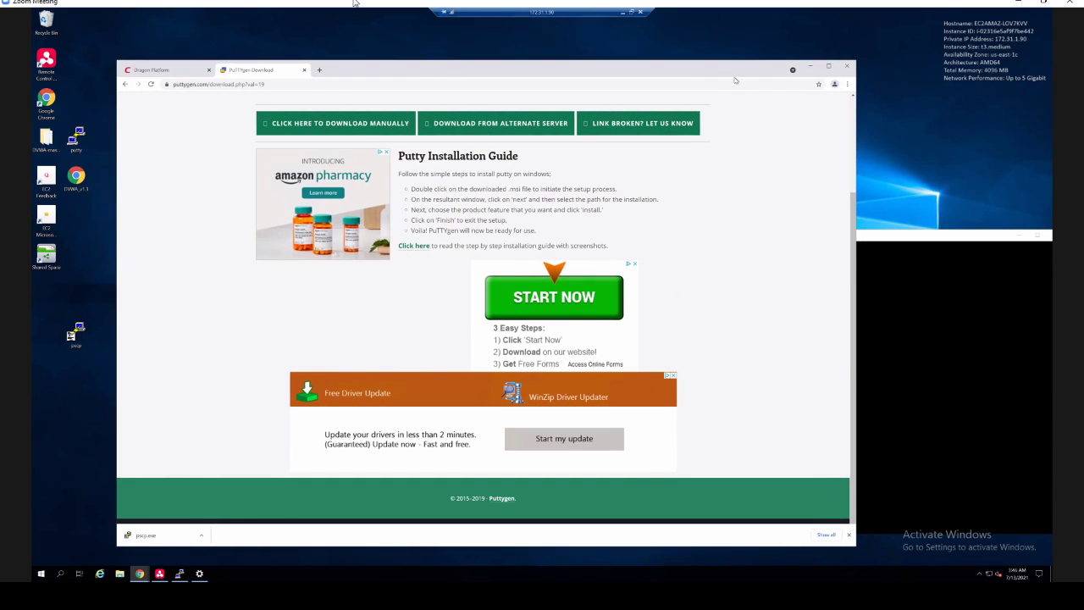
left_click_drag(645, 76, 793, 83)
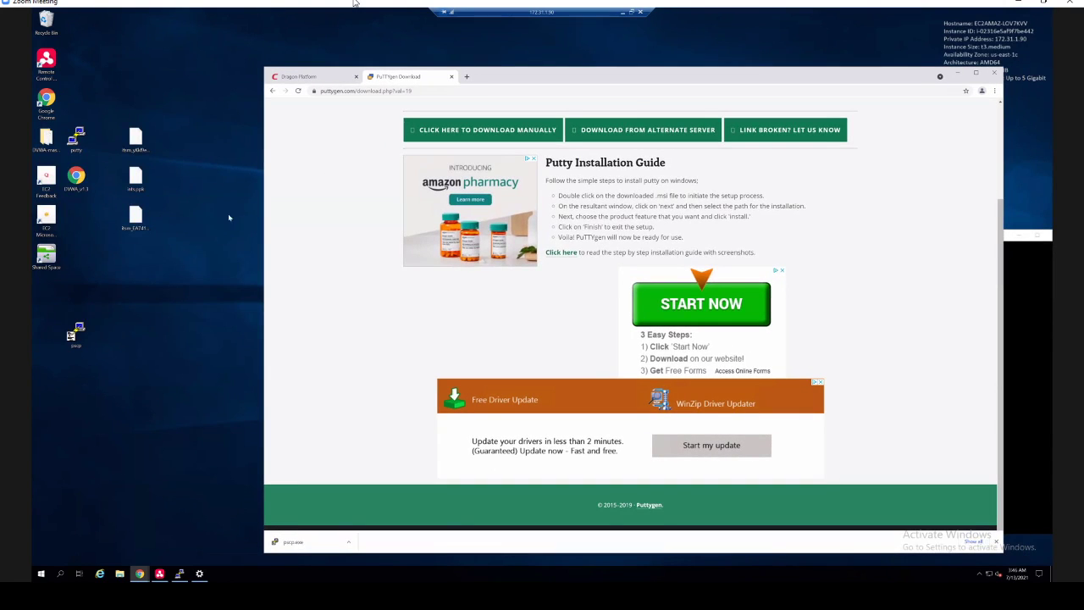
Open Command Prompt and change into the Desktop folder with cd desktop.
left_click(41, 574)
left_click(40, 574)
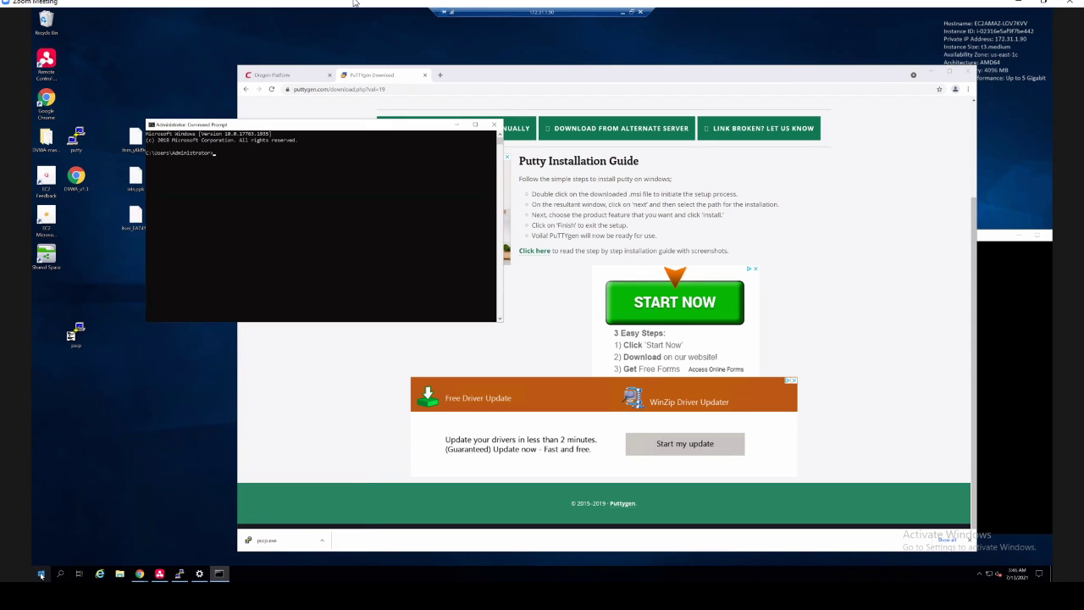
type("d d")
type("esktop")
key("Return")
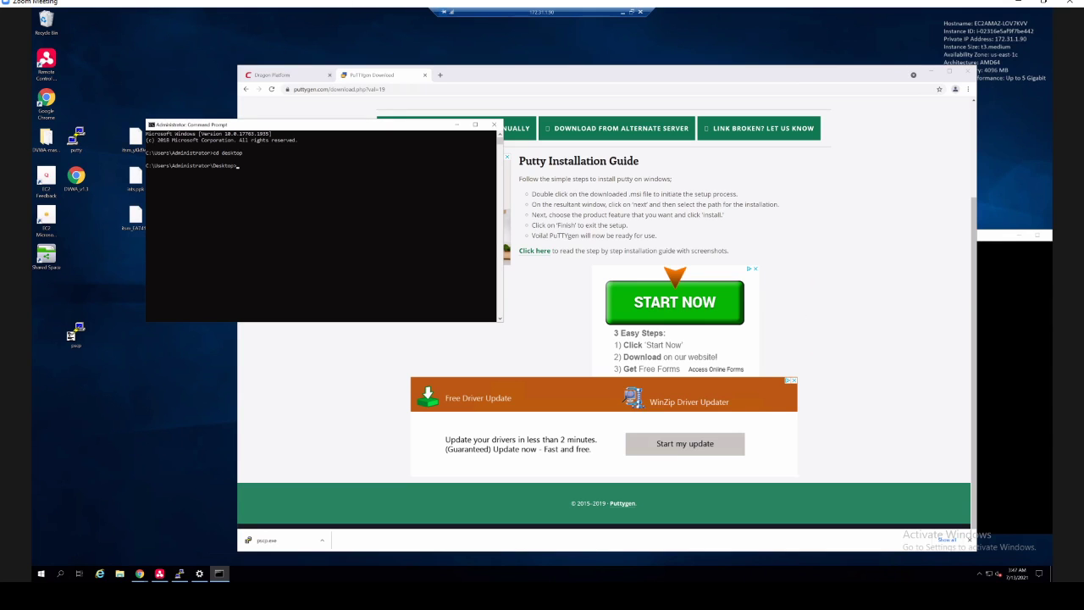
key("alt+Tab")
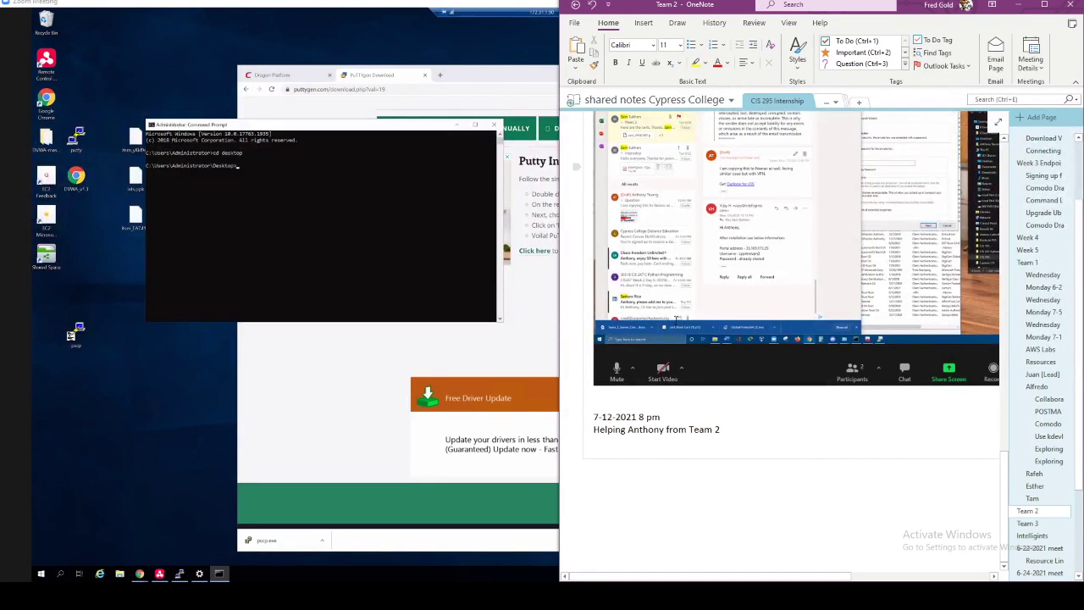
Close the OneNote desktop app and scroll the web notebook to the Command Line Bulk Installation pscp step.
left_click_drag(560, 353, 472, 347)
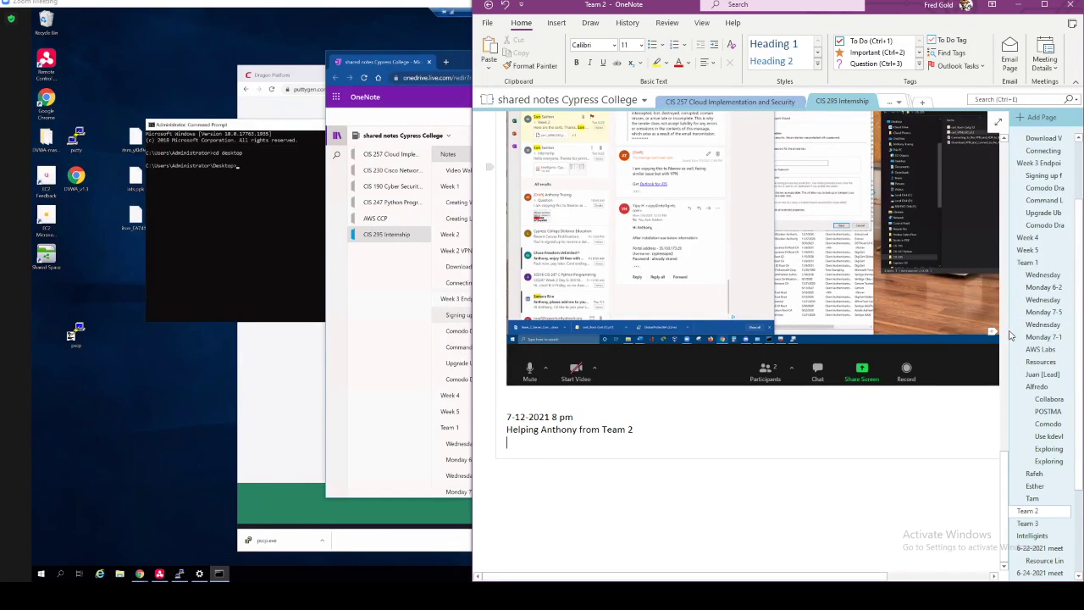
left_click_drag(1011, 335, 882, 332)
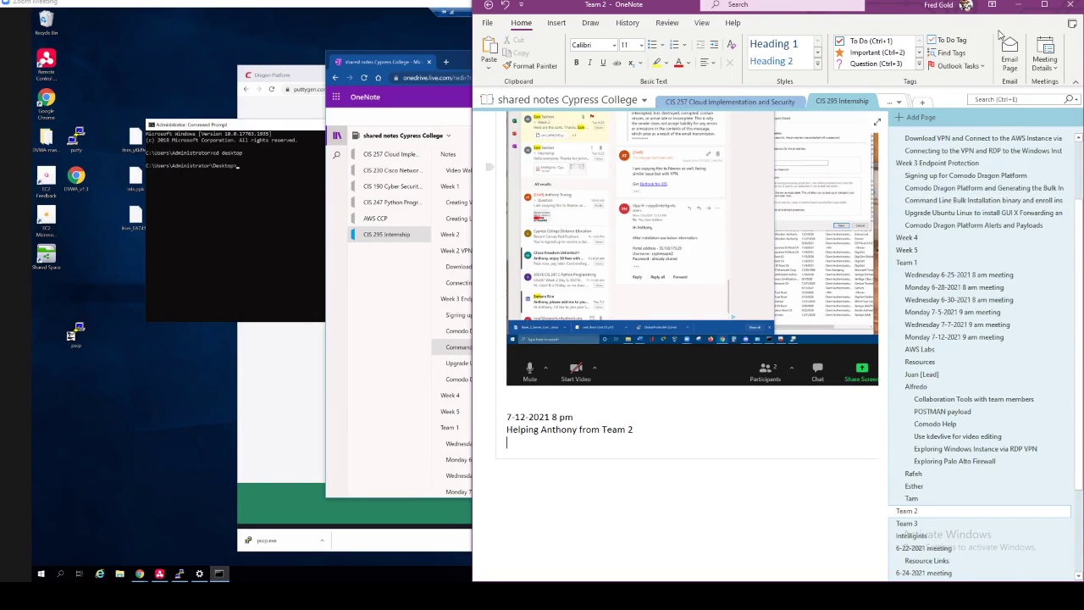
left_click(1019, 5)
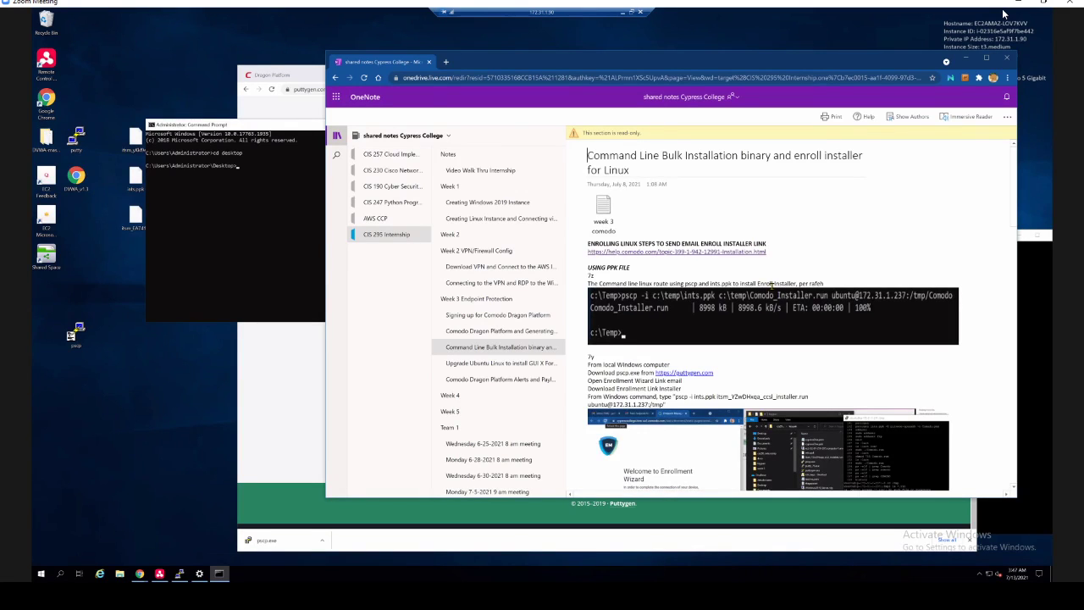
scroll(772, 283, "down", 1)
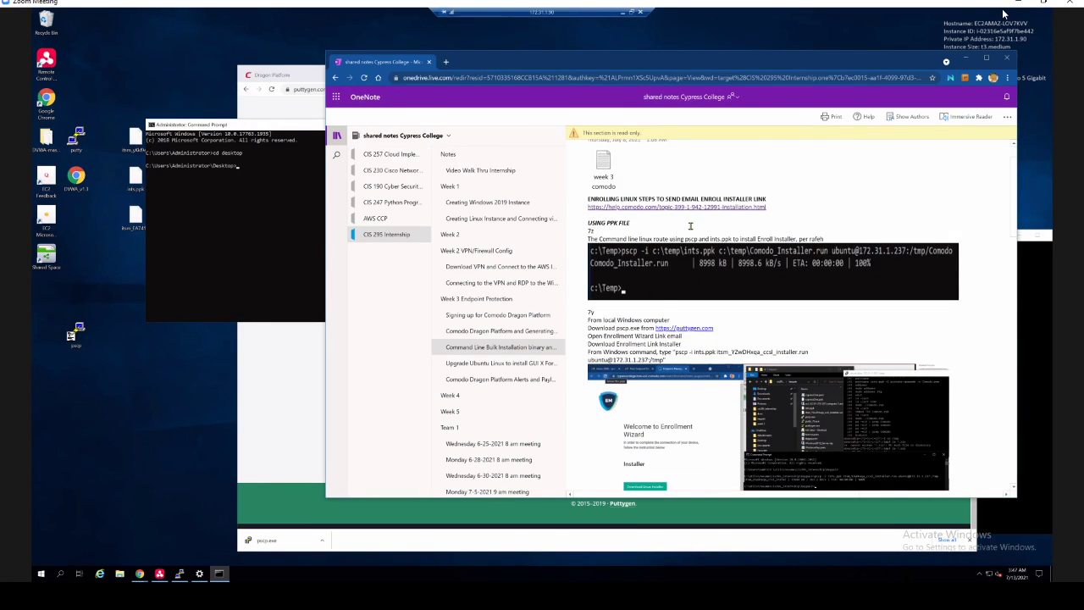
scroll(687, 242, "down", 1)
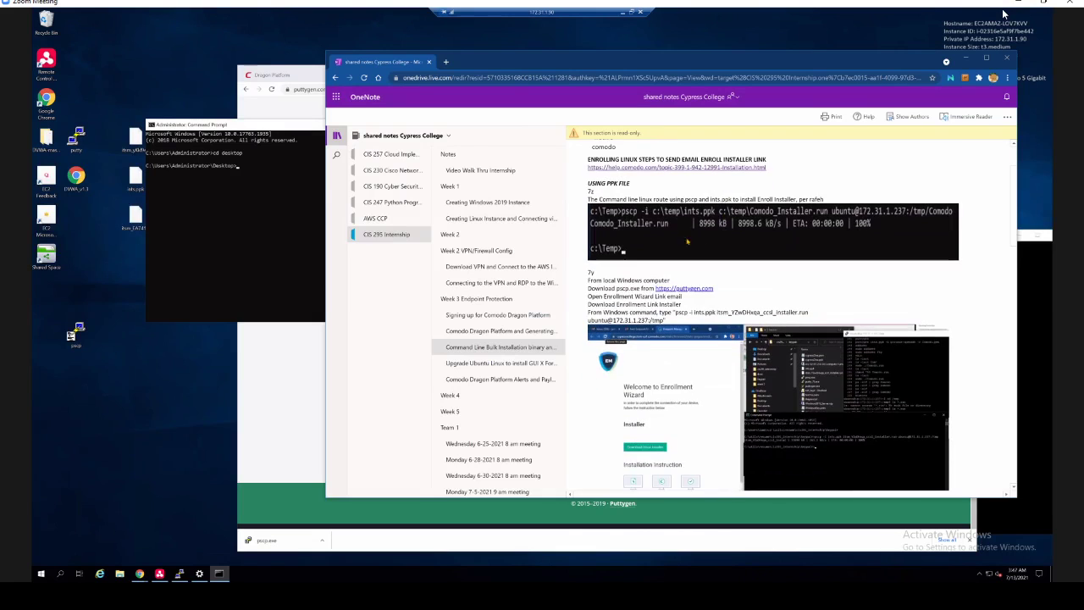
scroll(687, 242, "down", 1)
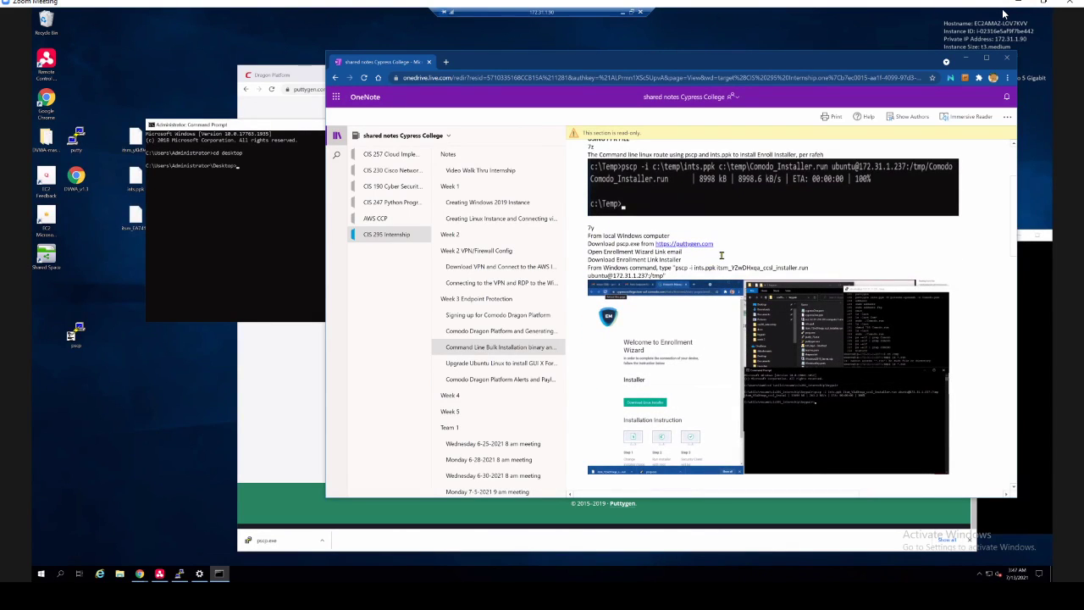
scroll(711, 269, "down", 1)
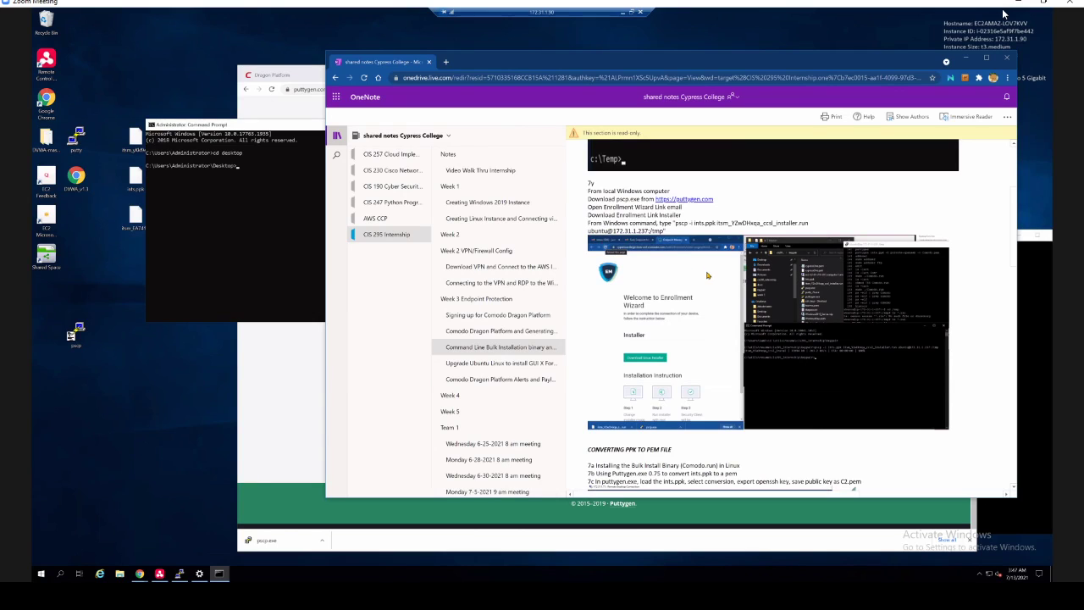
scroll(708, 276, "up", 1)
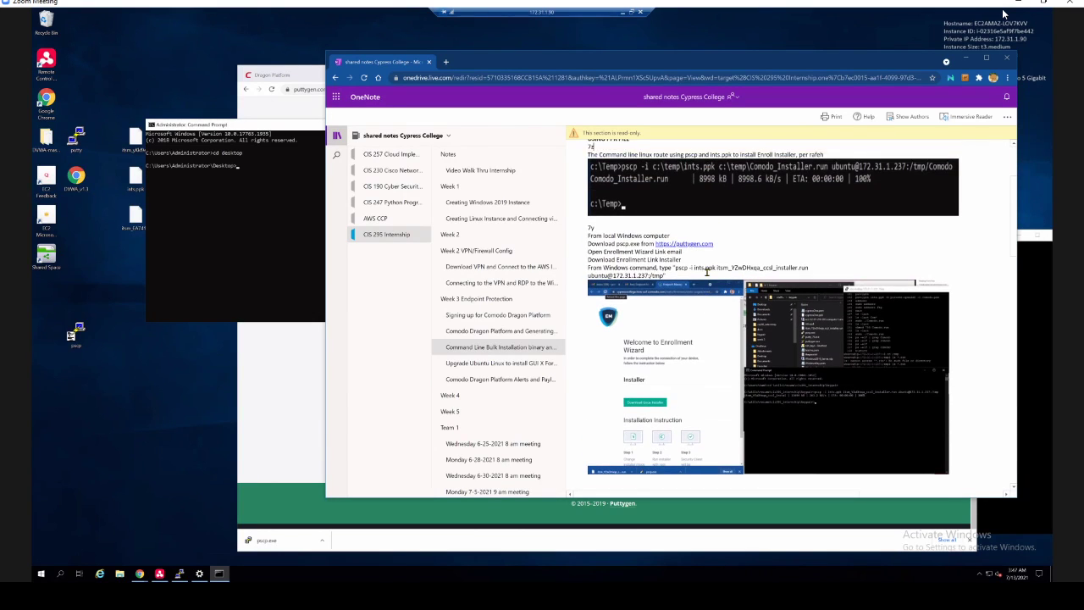
scroll(695, 273, "up", 1)
scroll(660, 273, "down", 1)
Select the whole pscp command line that uploads the installer to /tmp.
left_click_drag(671, 275, 593, 271)
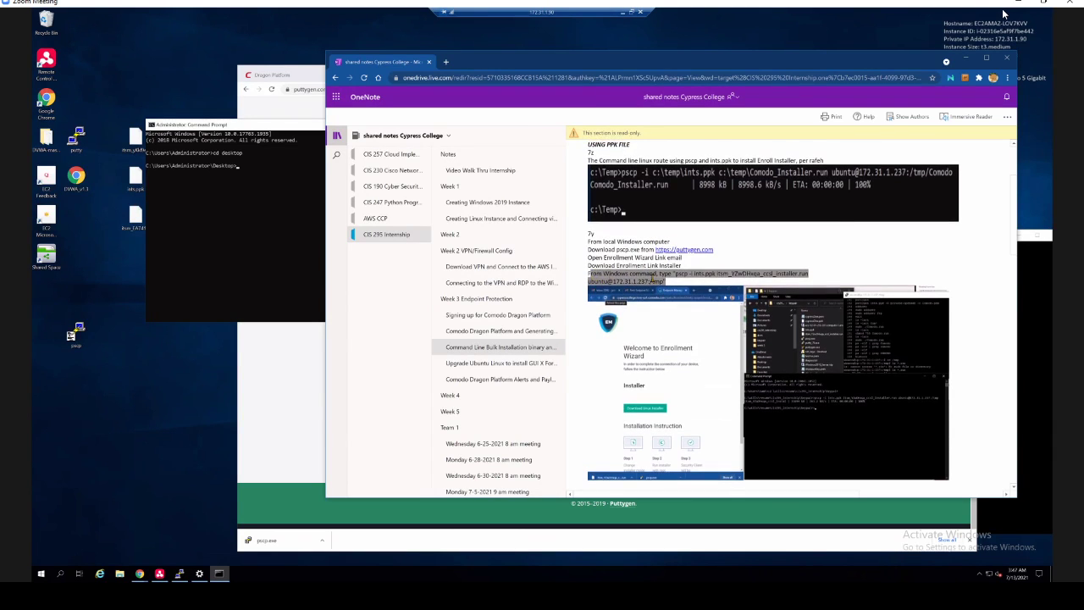
left_click(661, 276)
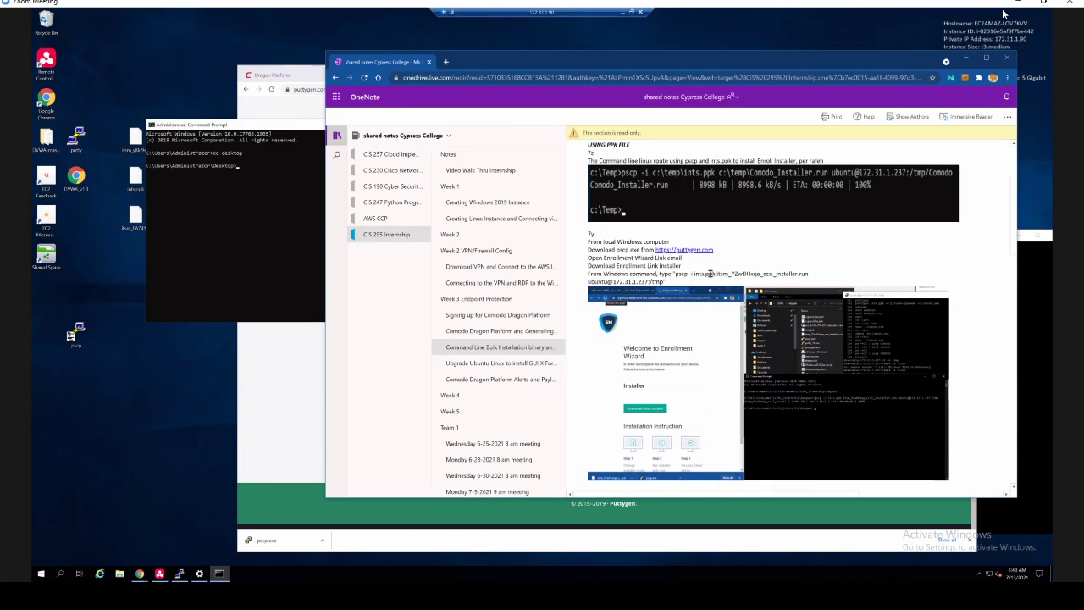
left_click_drag(715, 274, 809, 278)
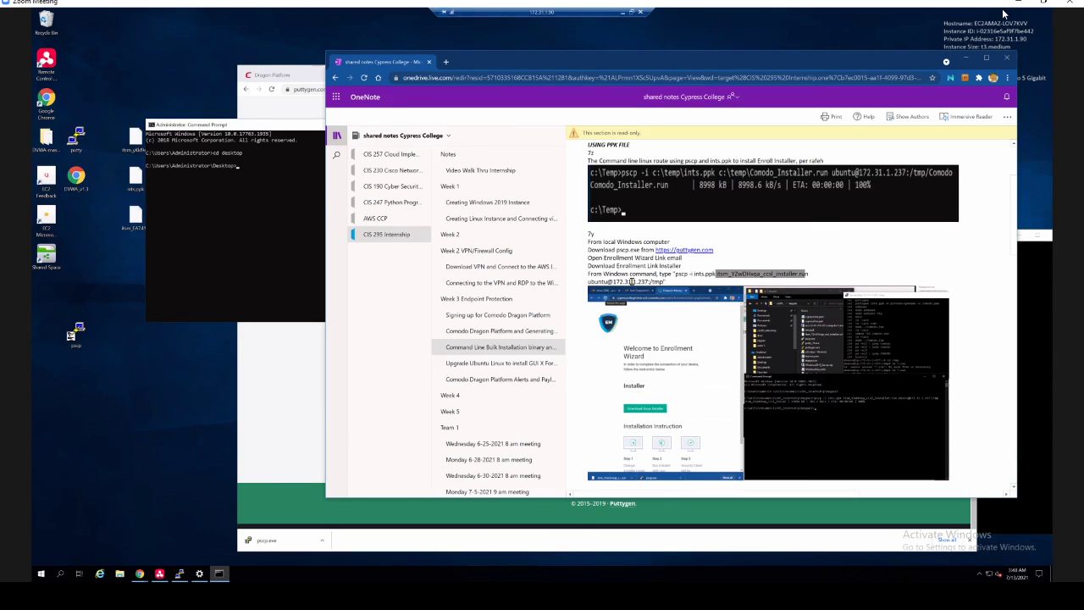
double_click(641, 281)
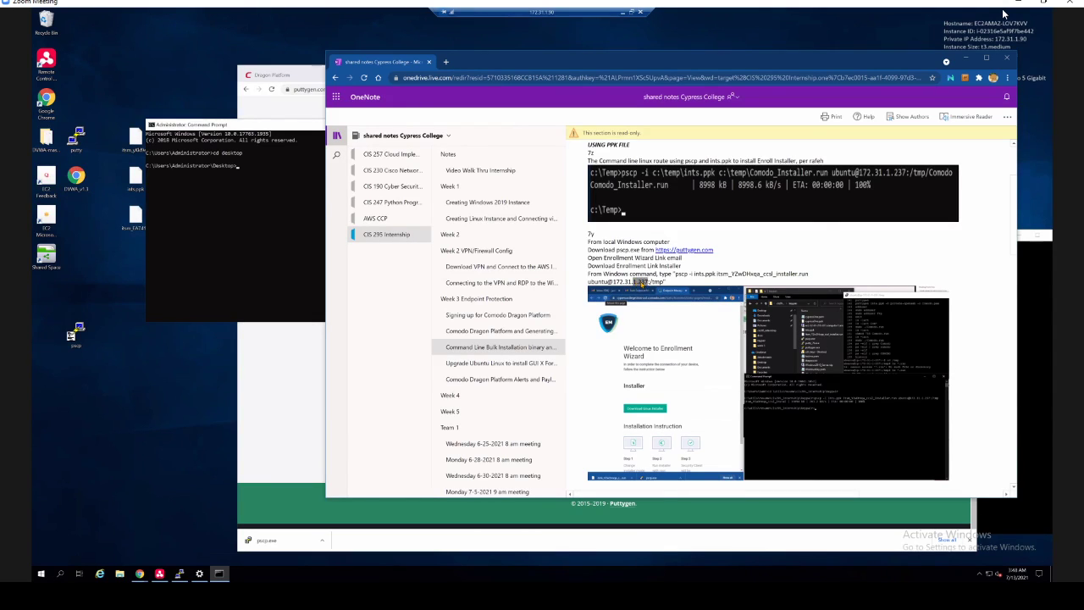
left_click(676, 281)
left_click(670, 282)
double_click(656, 282)
left_click(673, 274)
mouse_move(675, 274)
left_mouse_down()
mouse_move(702, 275)
mouse_move(659, 289)
left_mouse_up()
key("ctrl+c")
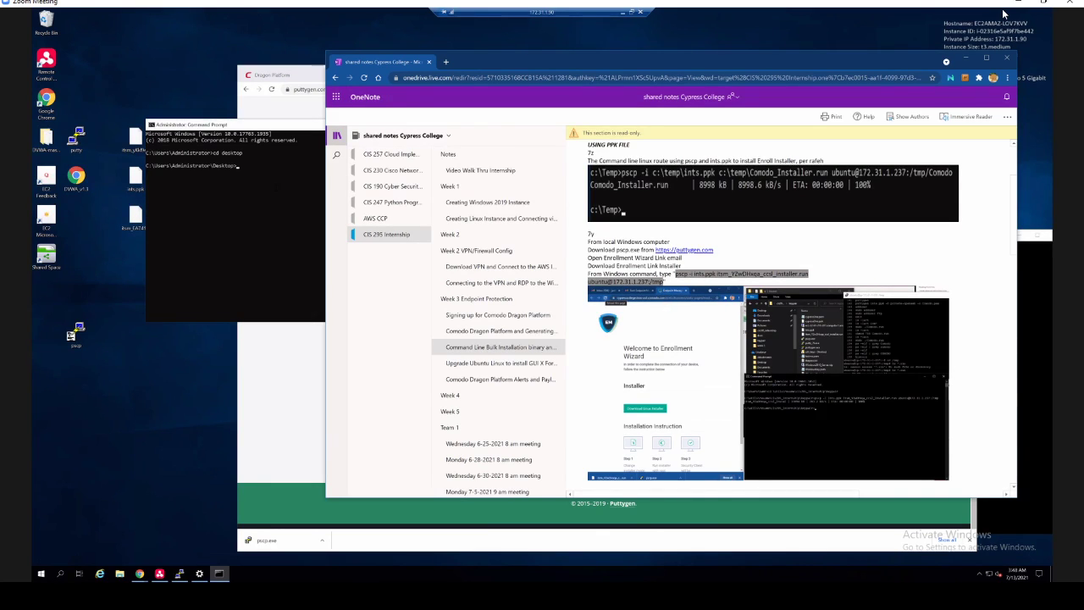
Paste the pscp command and change the server address ending from 237 to 188.
left_click(344, 187)
key("ctrl+v")
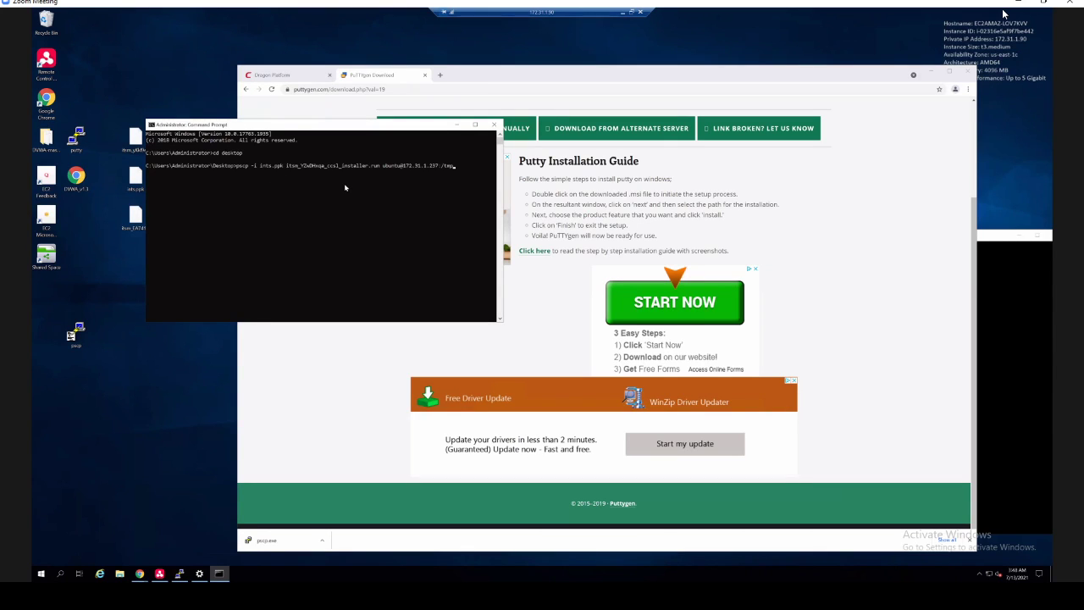
key("Left")
key("Left")
key("Left")
key("Left")
key("Left")
key("Left")
key("Left")
key("BackSpace")
key("BackSpace")
key("BackSpace")
type("90")
type("88")
Check the full names of the two itsm installer files on the desktop.
left_click(145, 238)
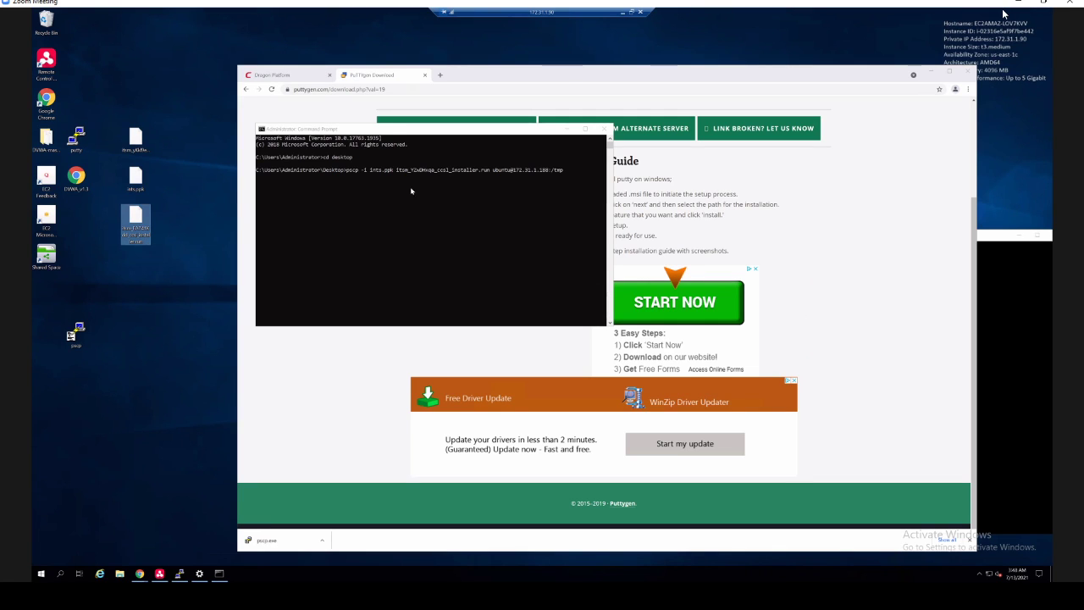
left_click(135, 142)
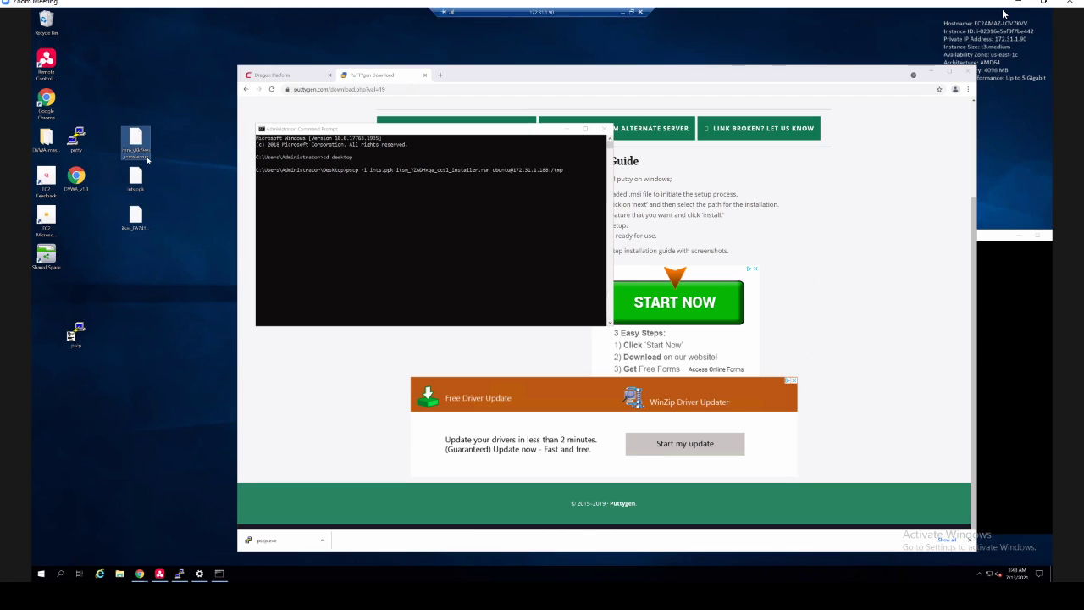
left_click(136, 224)
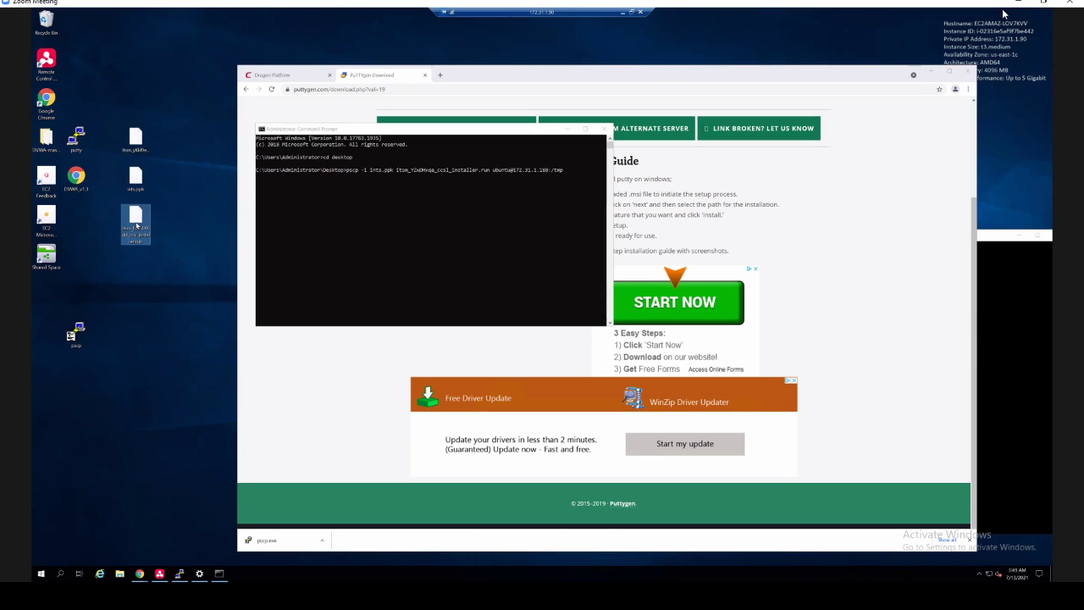
left_click(135, 151)
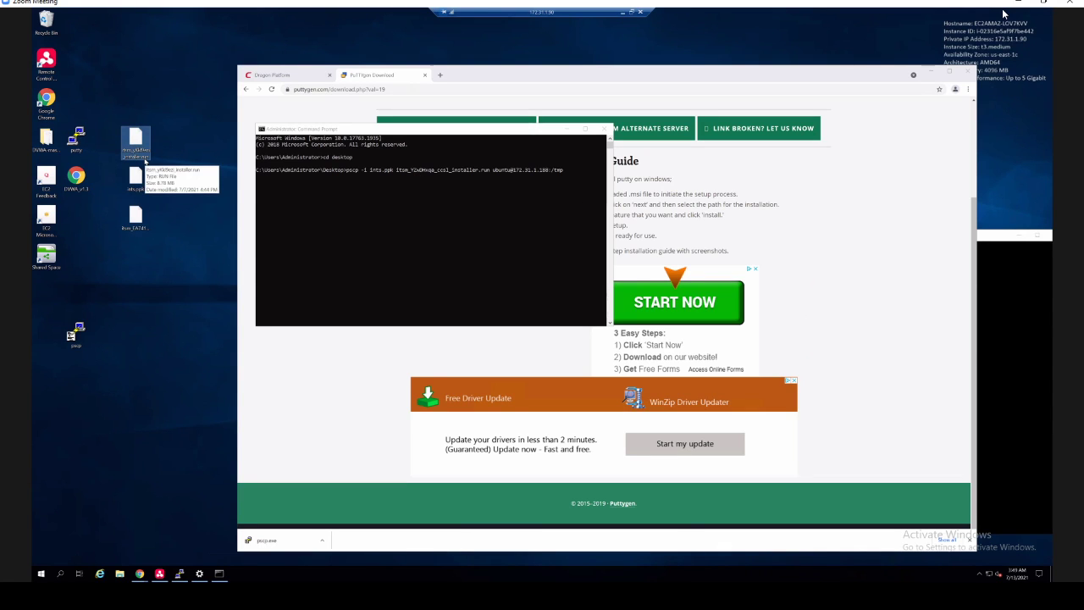
left_click(138, 233)
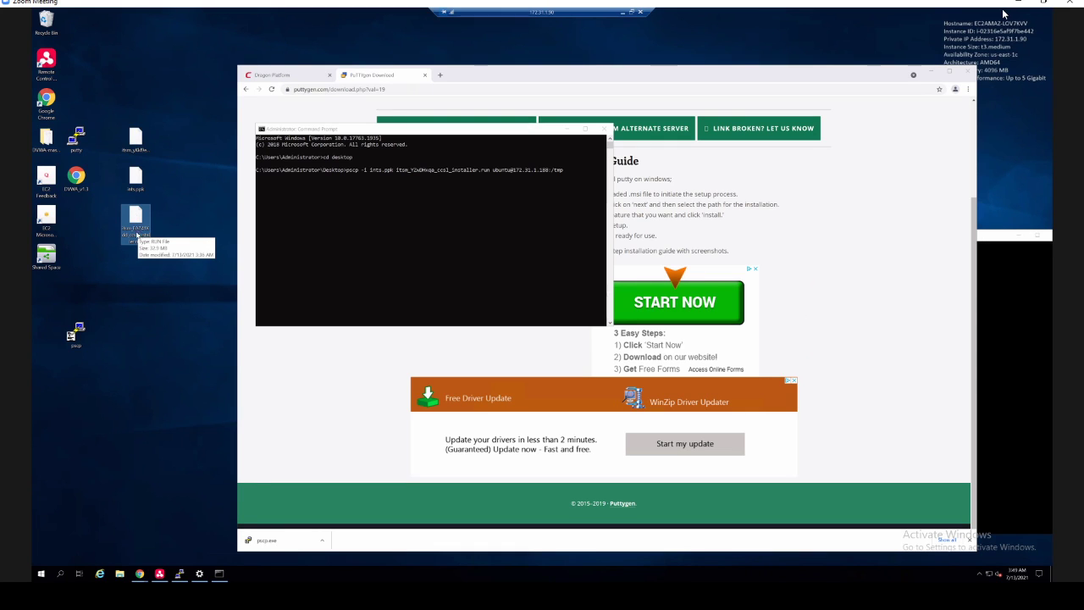
left_click(138, 144)
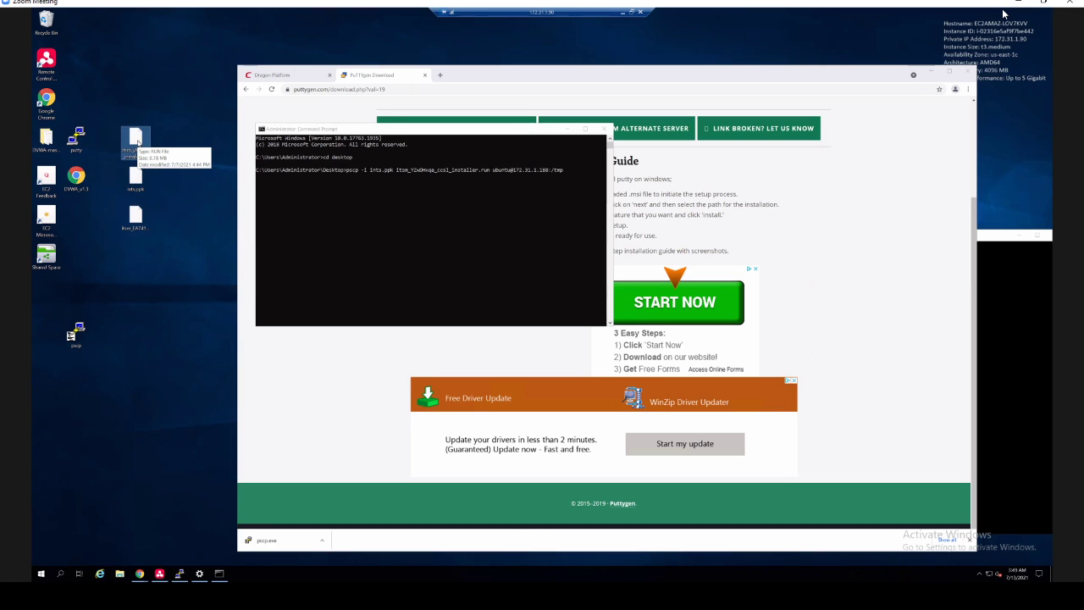
left_click(132, 222)
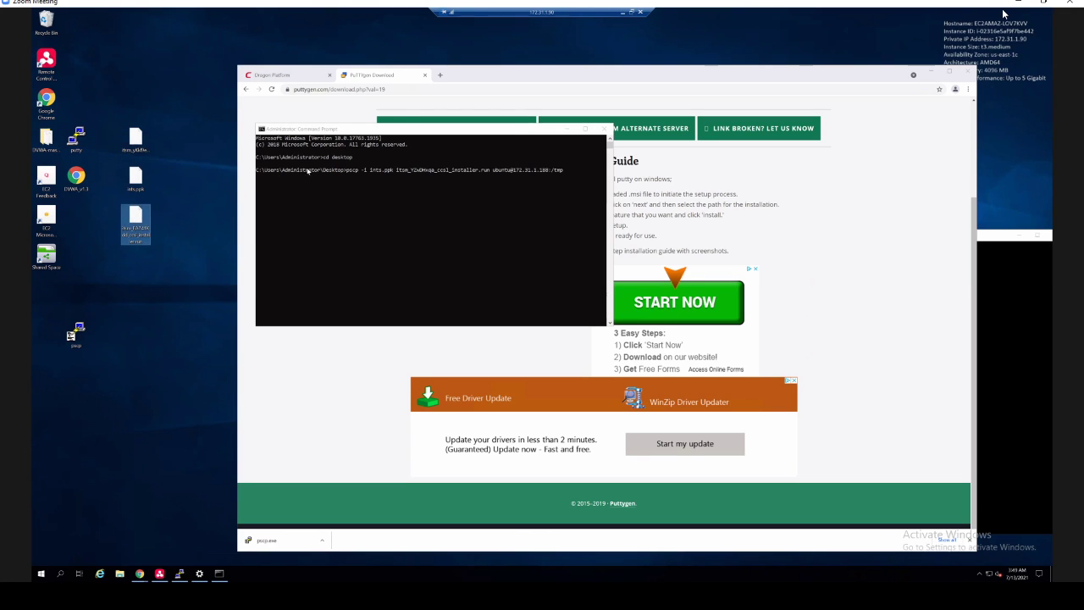
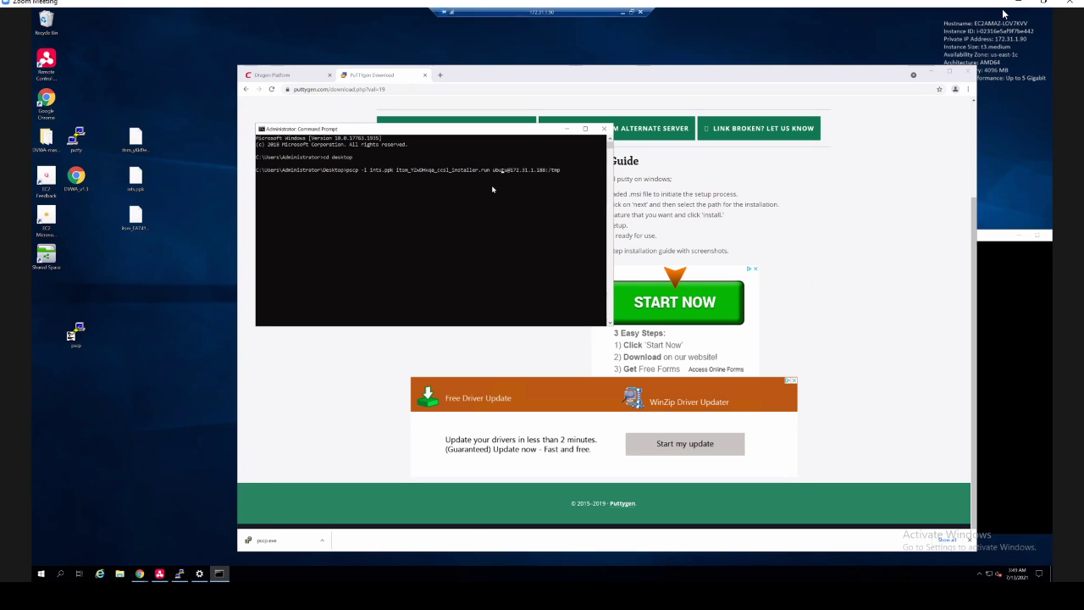
Correct the installer's file code to EA741 in the pscp command, checking the file's full name.
type("ntu")
key("Left")
key("Left")
key("Left")
key("Left")
key("Left")
key("Left")
key("Left")
key("BackSpace")
key("BackSpace")
key("BackSpace")
key("BackSpace")
key("BackSpace")
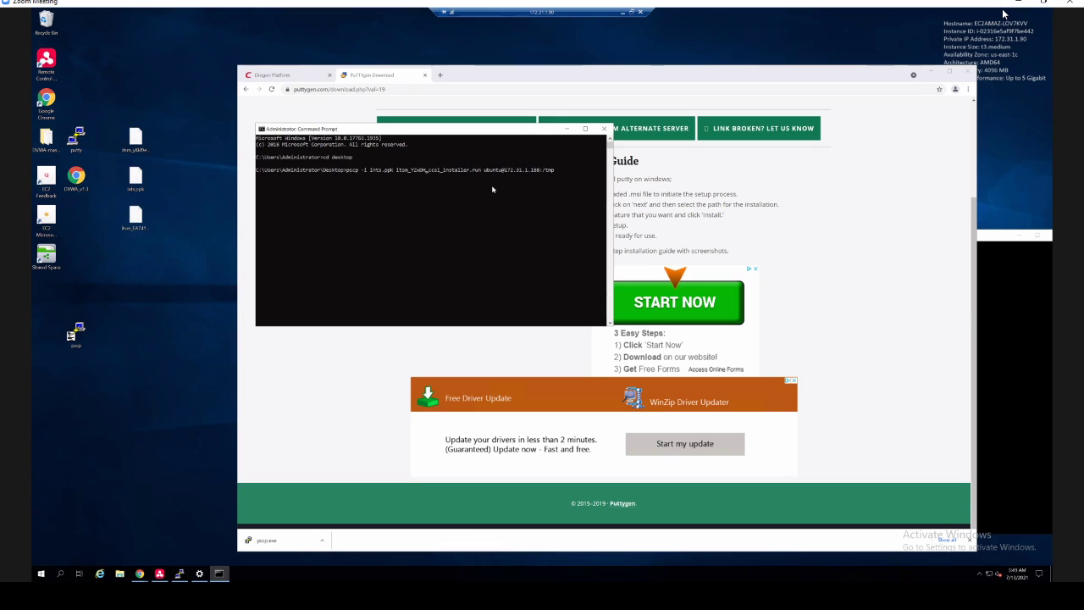
key("BackSpace")
key("BackSpace")
key("BackSpace")
type("Ek")
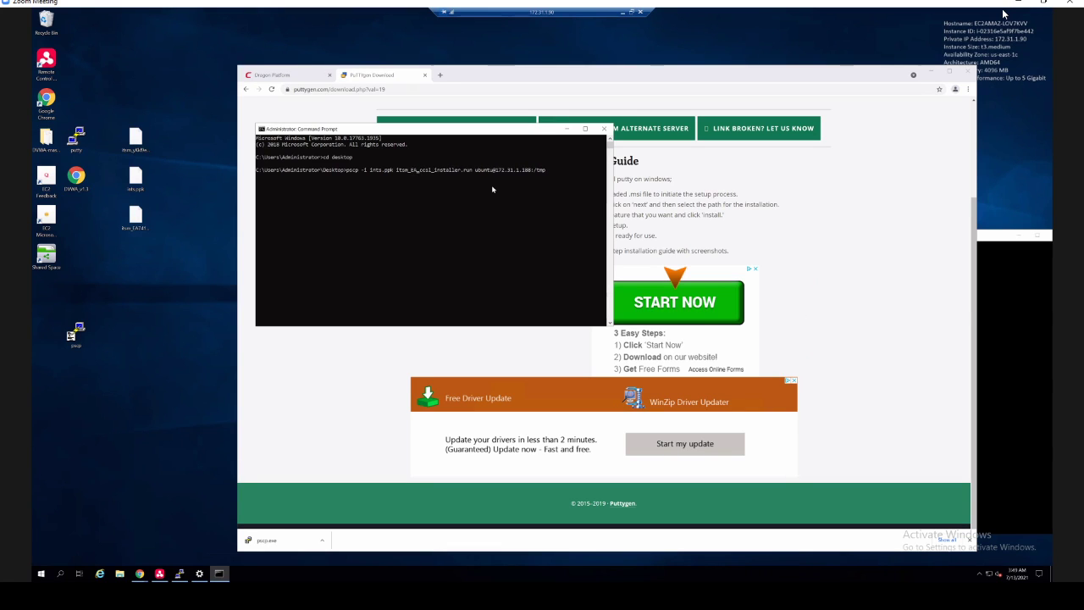
type("741")
left_click(145, 239)
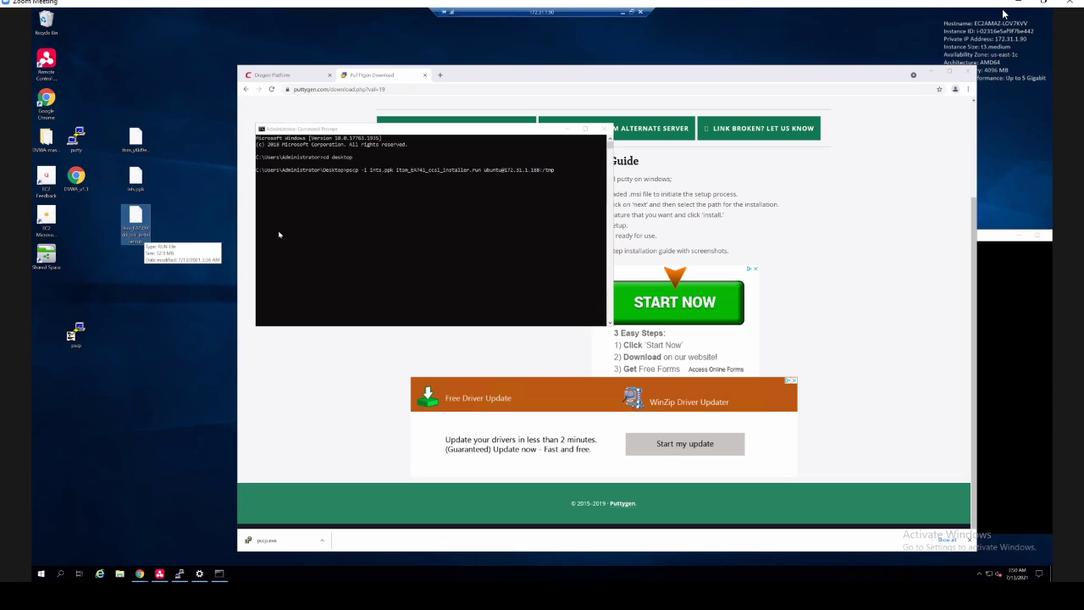
left_click(448, 180)
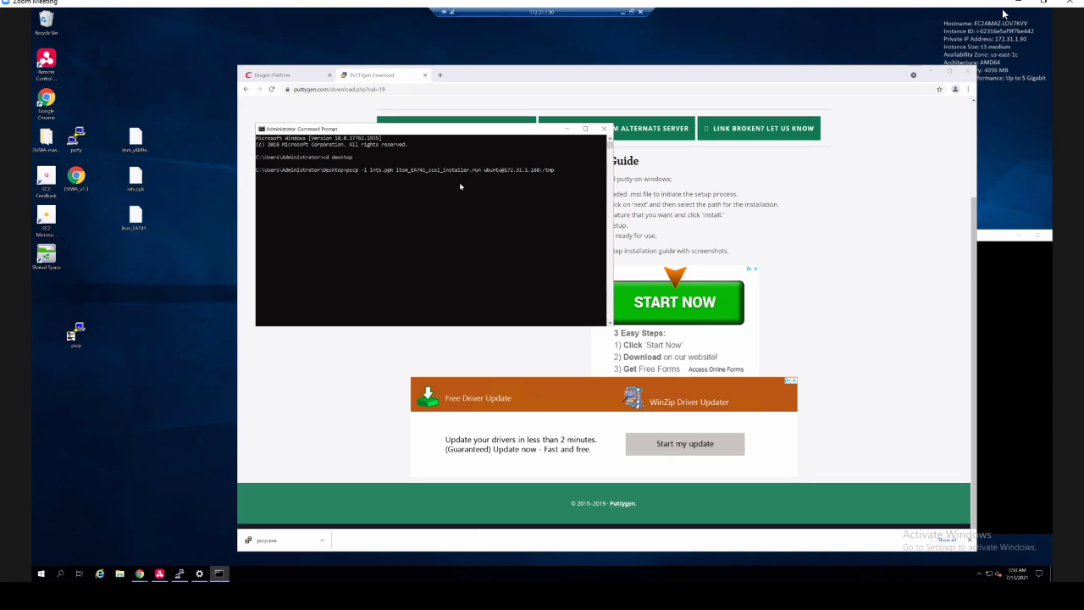
Finish fixing the installer name to itsm_EA741Kdd_ccsl_installer.run after rechecking it.
type("kdd")
left_click(135, 219)
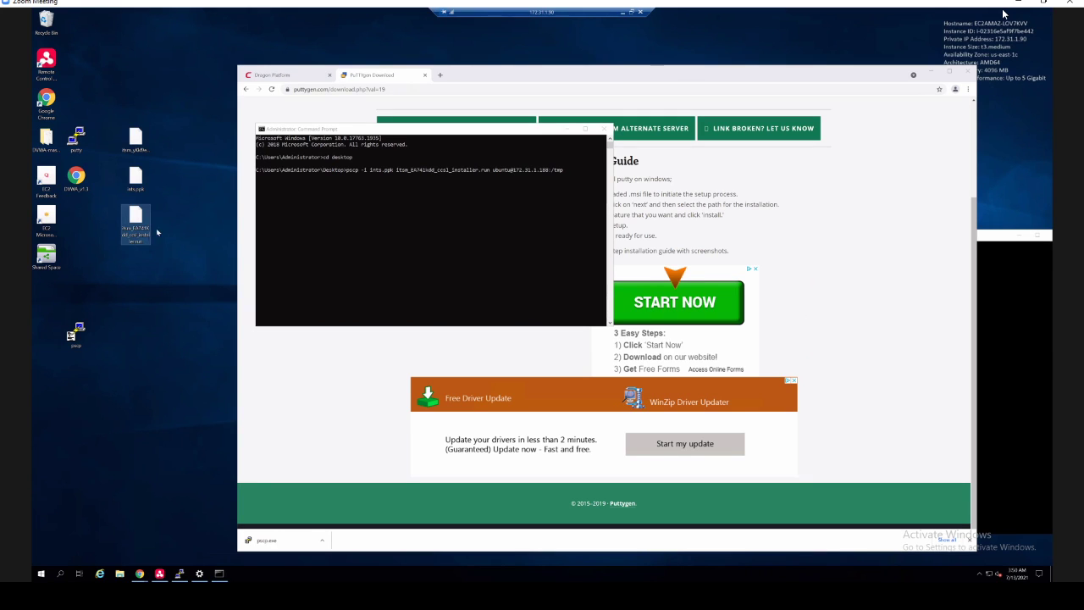
left_click(474, 185)
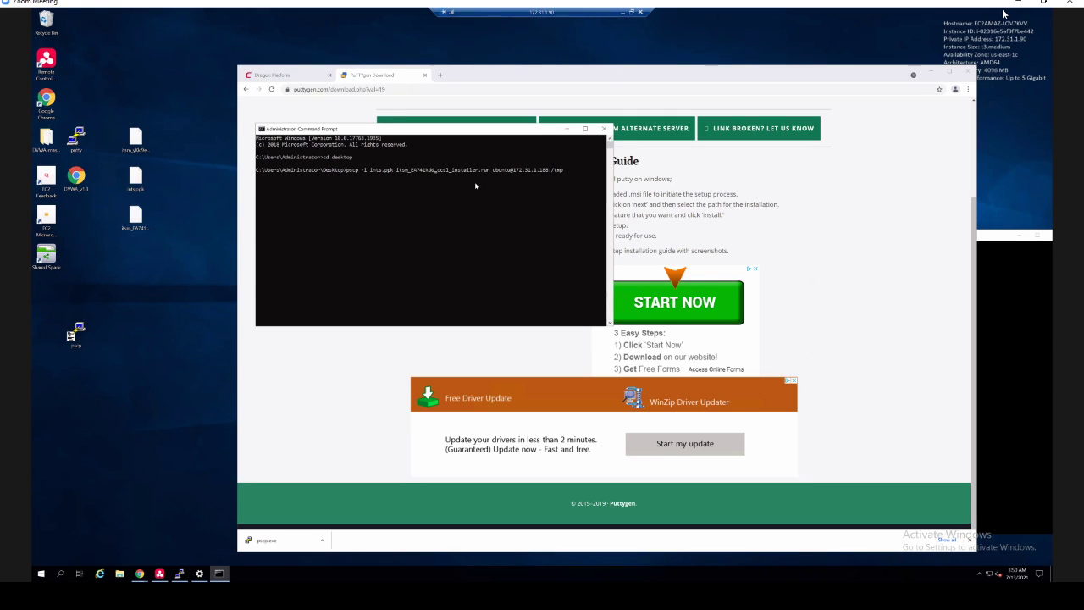
key("Left")
key("Left")
left_click(572, 172)
key("BackSpace")
key("BackSpace")
type("4")
key("BackSpace")
type("41")
Change the upload destination from /tmp to /home/ubuntu and run it; it fails with permission denied.
key("Right")
key("Right")
key("Right")
key("Right")
key("Right")
key("Right")
key("Right")
key("Right")
key("Right")
key("Right")
key("Right")
key("Right")
key("Right")
key("Right")
key("Right")
key("Right")
key("Right")
key("Right")
key("Right")
key("Right")
key("BackSpace")
key("BackSpace")
key("BackSpace")
type("home/ubuntu")
key("Return")
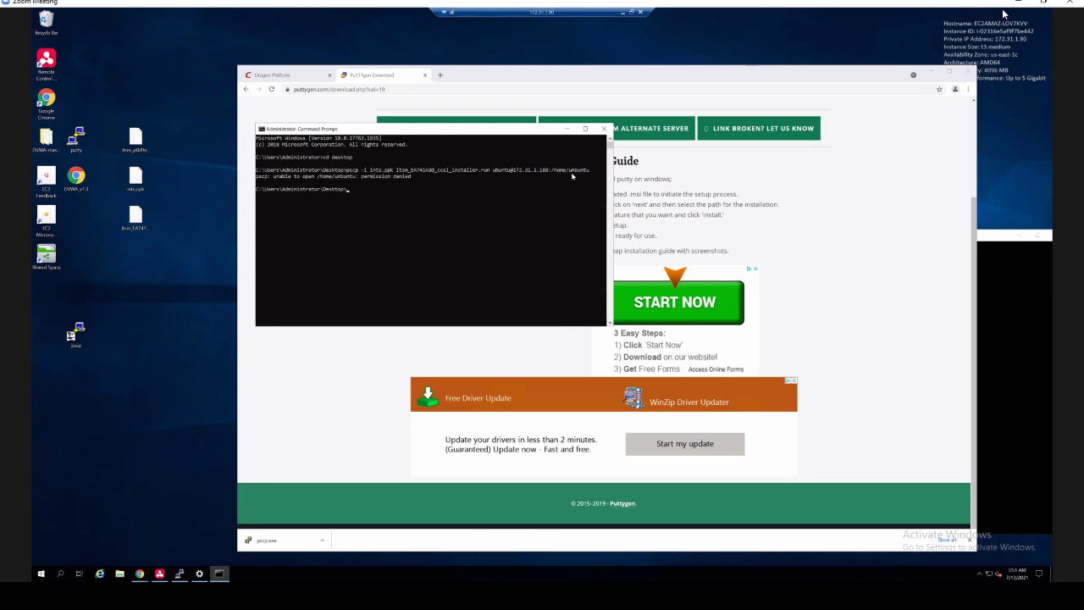
Rerun the pscp upload with 'unbuntu' fixed to ubuntu; the transfer completes at 100% (33694 kB).
key("Up")
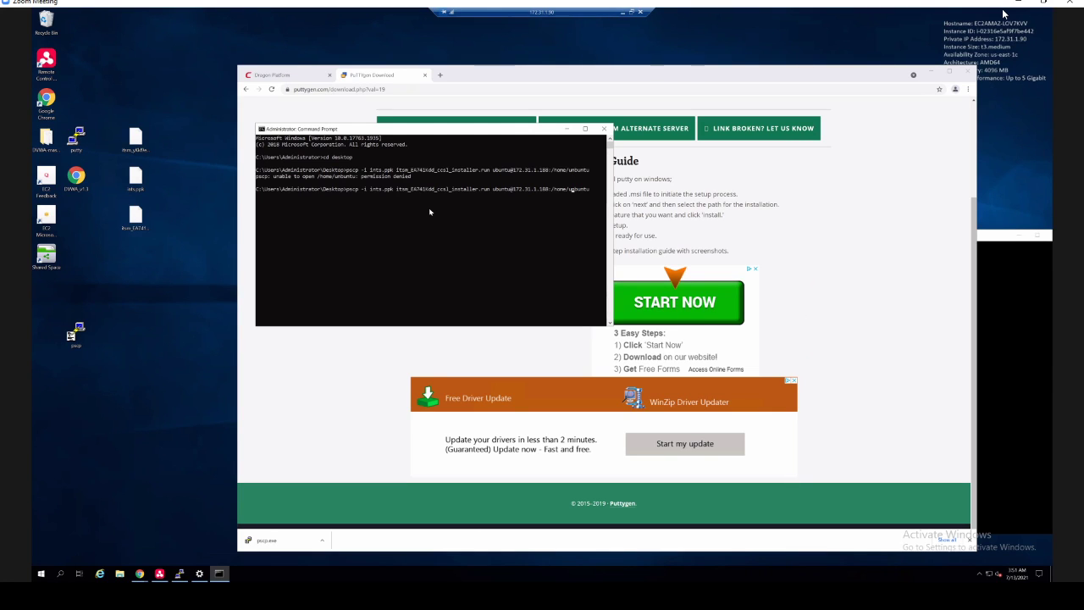
key("BackSpace")
key("End")
key("Return")
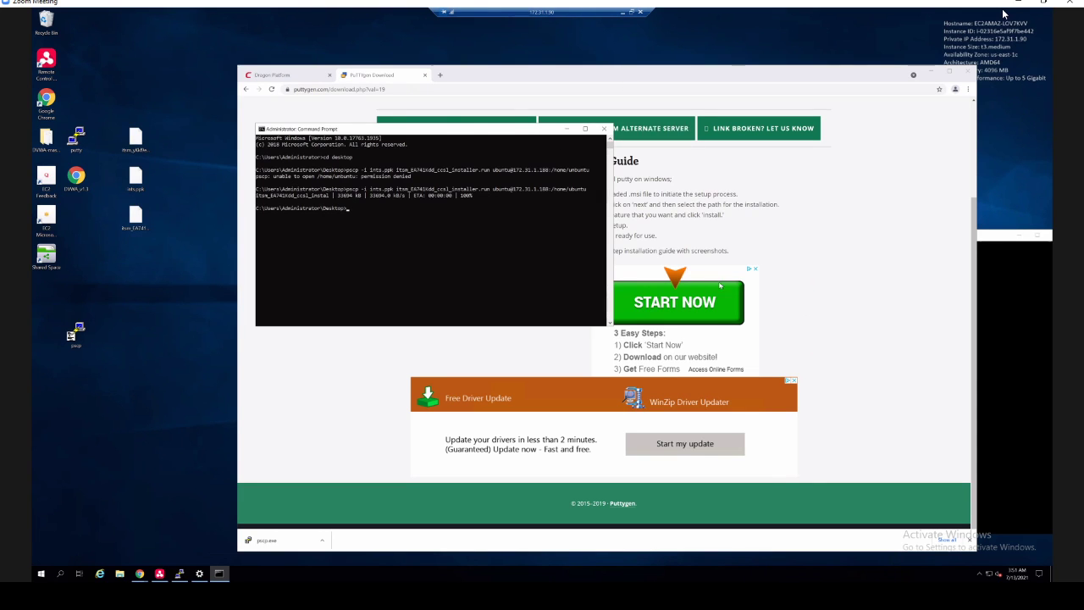
left_click_drag(628, 76, 720, 266)
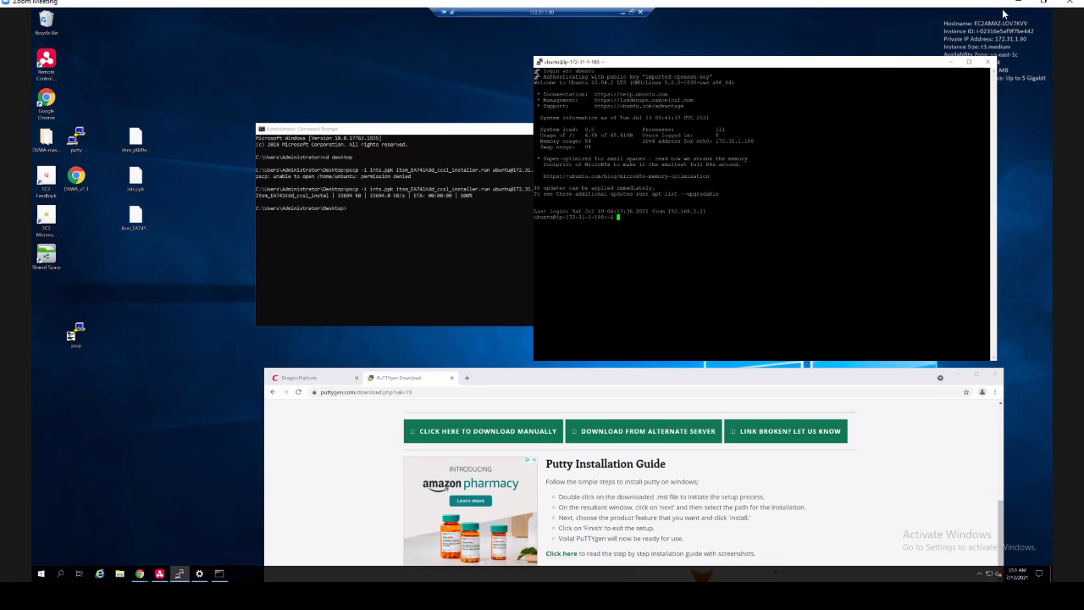
List the home folder to confirm the .run installer is present, then enter a chmod +x command for it.
type("ls -la")
key("Return")
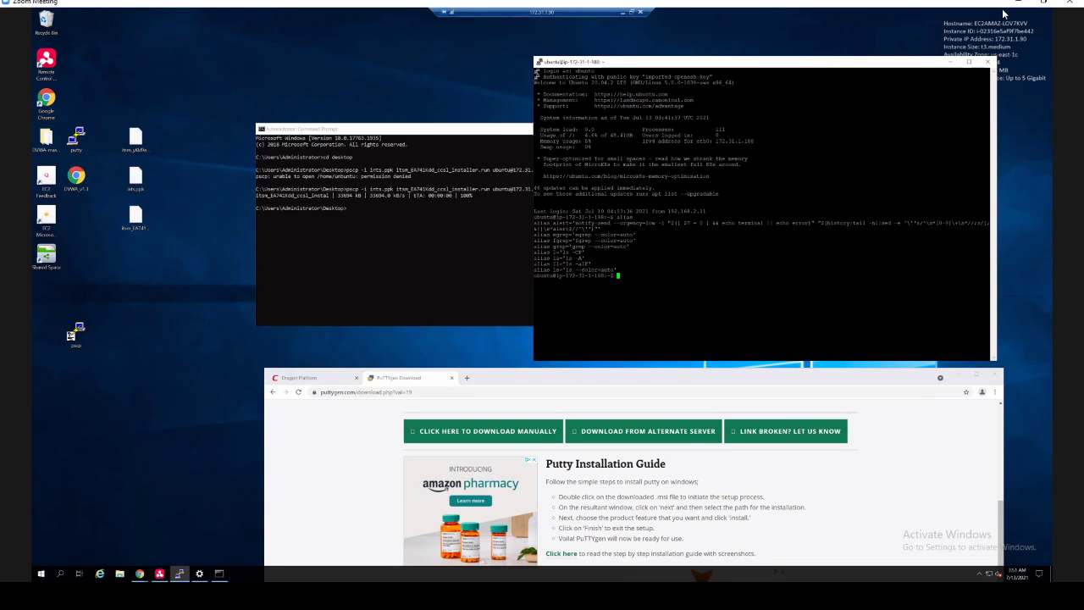
type("less")
key("Return")
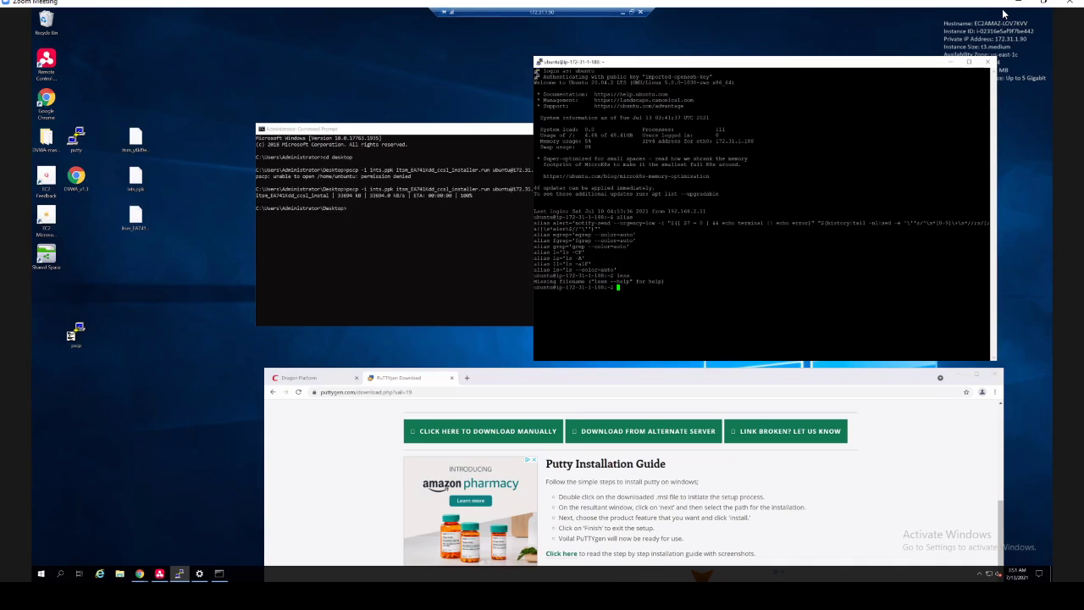
type("ls")
key("Return")
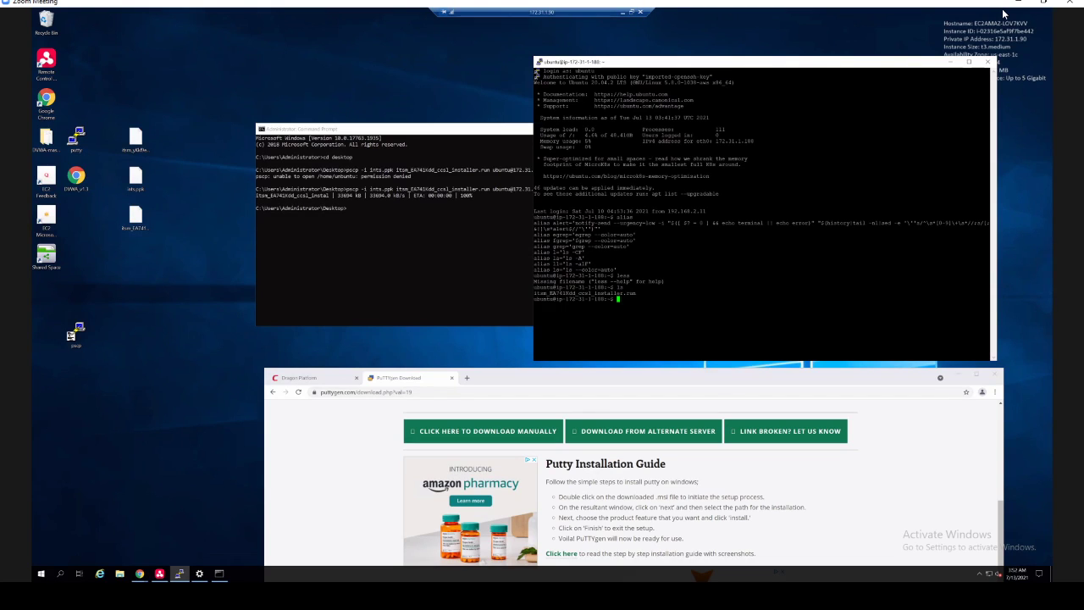
type("s")
type("h")
type("m")
type("o")
type("d")
type(" +")
type("x")
type(" it")
type("a")
type("m")
type("_EA")
type("7")
type("41")
type("Kdd_")
type("c")
type("csl")
type("_")
type("install")
type("er")
type(".run")
Fix the typo in the chmod +x command so the installer file becomes executable.
key("Return")
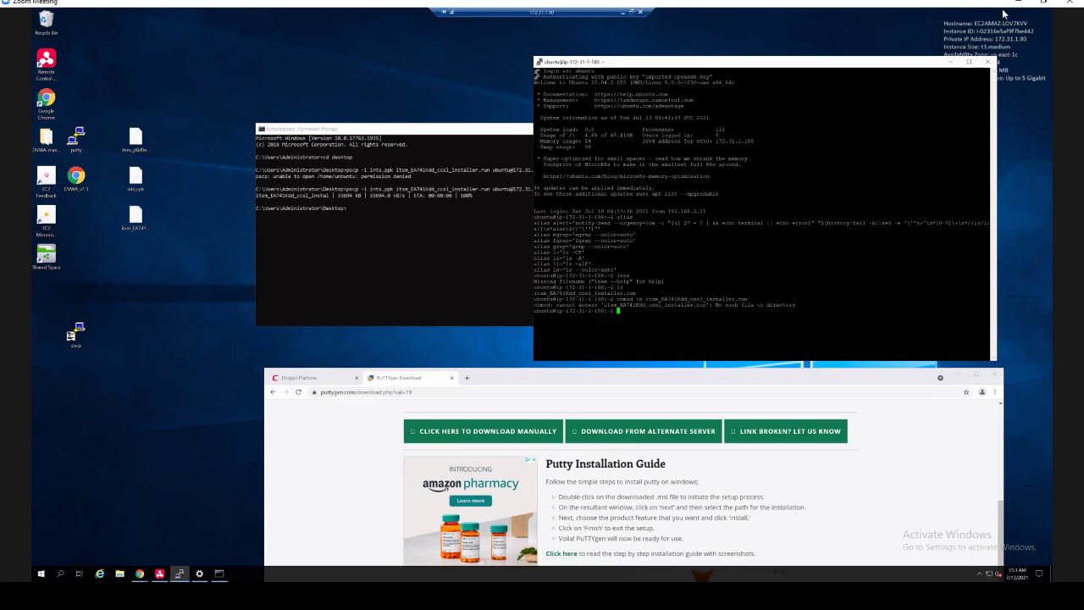
key("Up")
key("Left")
key("Left")
key("Left")
key("Left")
key("Left")
key("Left")
key("Left")
key("Left")
key("Left")
key("Left")
key("Left")
key("Left")
key("Left")
key("Left")
key("Left")
key("Left")
key("Left")
key("Left")
key("Left")
key("Left")
key("Left")
key("Left")
key("Right")
key("Right")
key("Right")
key("Right")
key("Right")
key("Right")
key("Right")
key("Right")
key("Right")
key("Right")
key("Right")
key("Right")
key("Right")
key("Right")
key("Right")
key("Left")
key("Left")
key("Left")
key("Left")
key("Left")
key("Left")
key("Left")
key("Left")
key("Left")
key("Left")
key("Right")
key("Right")
key("Right")
key("Right")
key("Right")
key("Right")
key("Right")
key("Right")
key("Right")
key("Right")
key("Right")
key("Right")
key("Right")
key("Right")
key("Right")
key("Right")
key("Return")
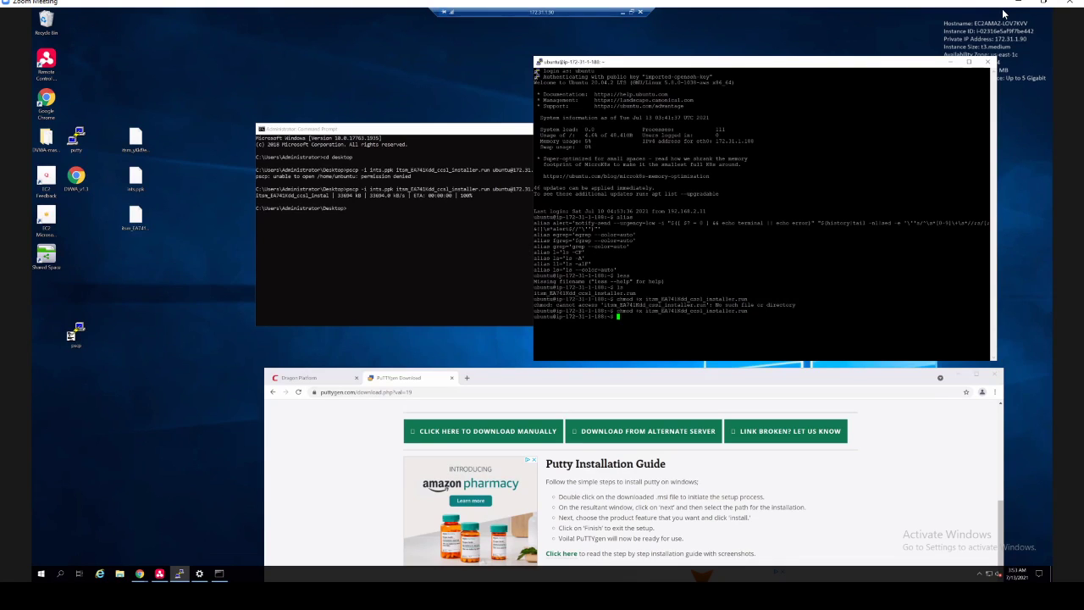
Run sudo ./itsm_EA741Kdd_ccsl_installer.run until installation succeeds and the service starts.
type("sudo ./")
type("itsm_EA741Kdd_ccsl_installer.run")
key("Return")
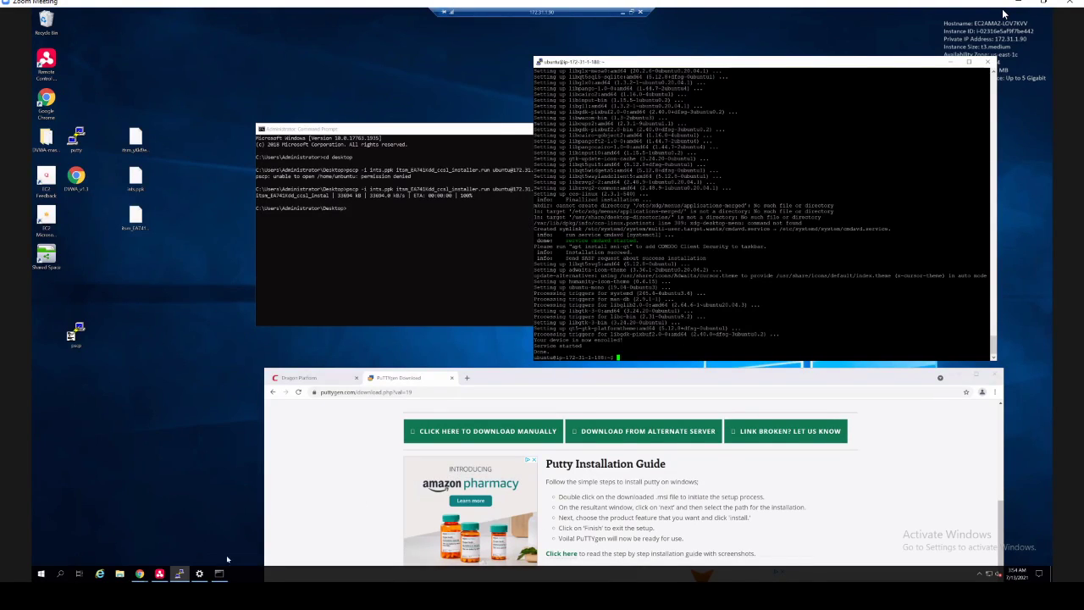
mouse_move(140, 574)
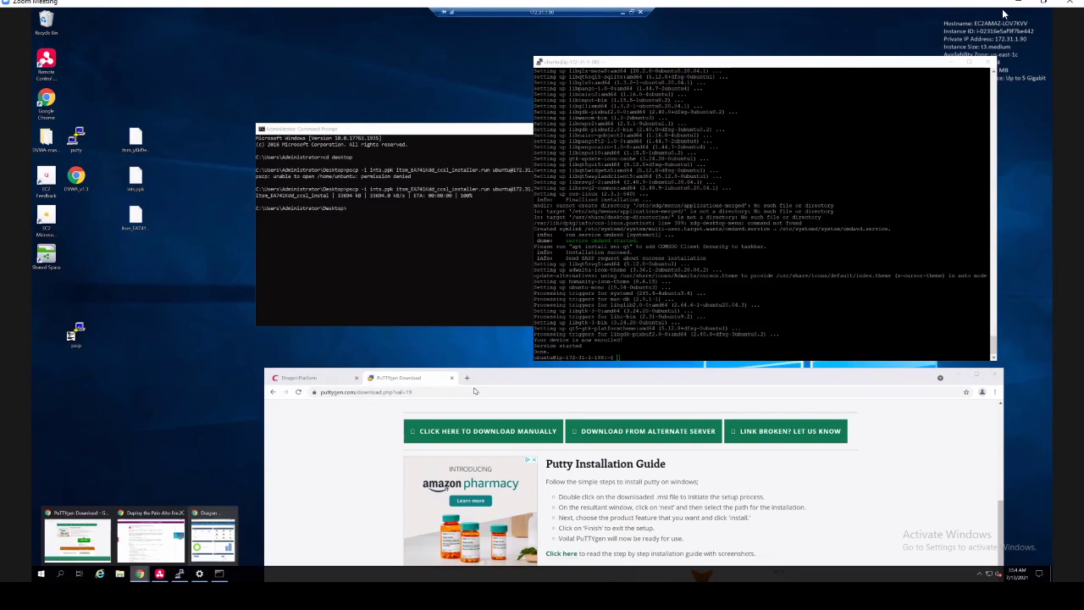
Open device ip-172-31-1-188 from Devices > Device List and start editing its Device Name.
left_click(334, 382)
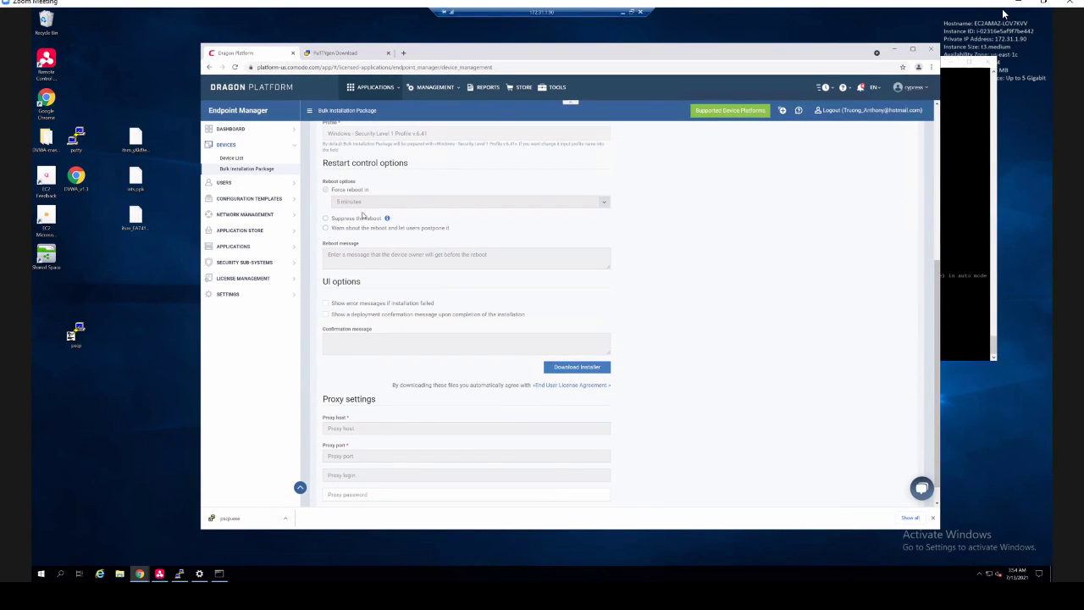
left_click(231, 158)
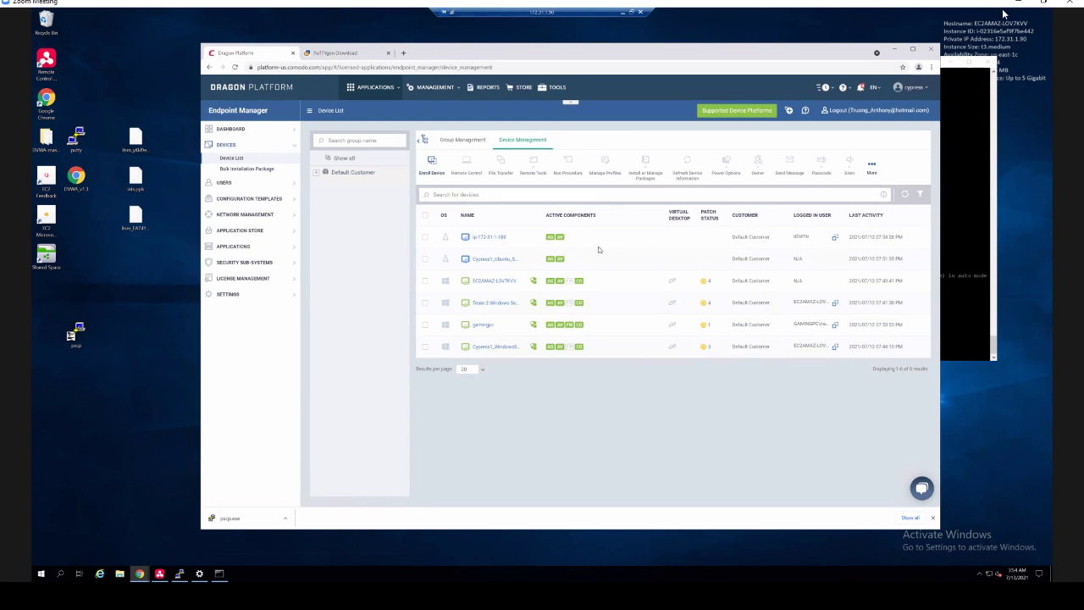
left_click(497, 240)
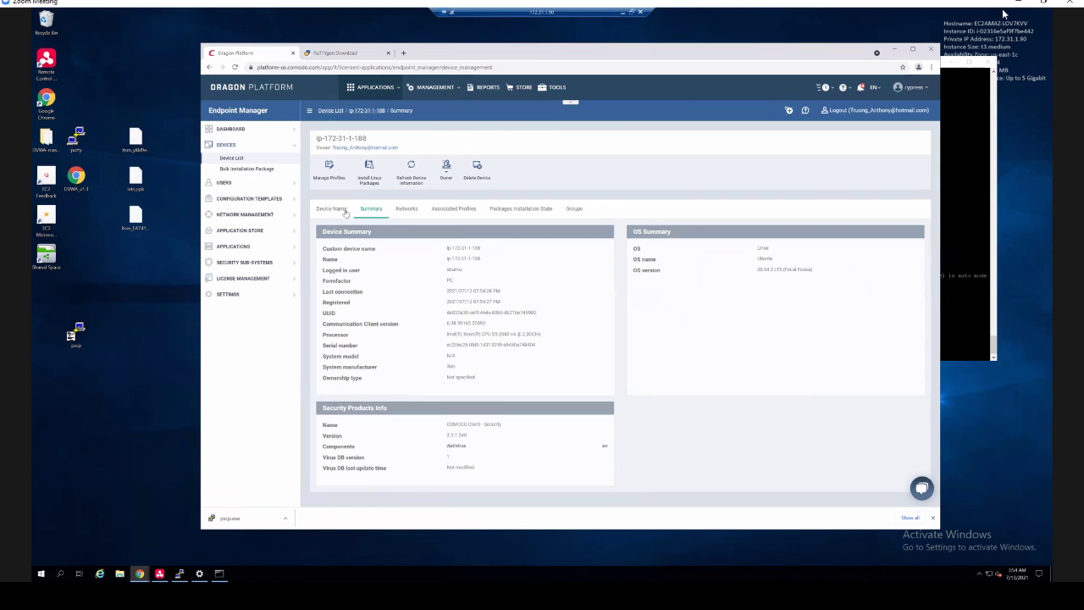
left_click(330, 209)
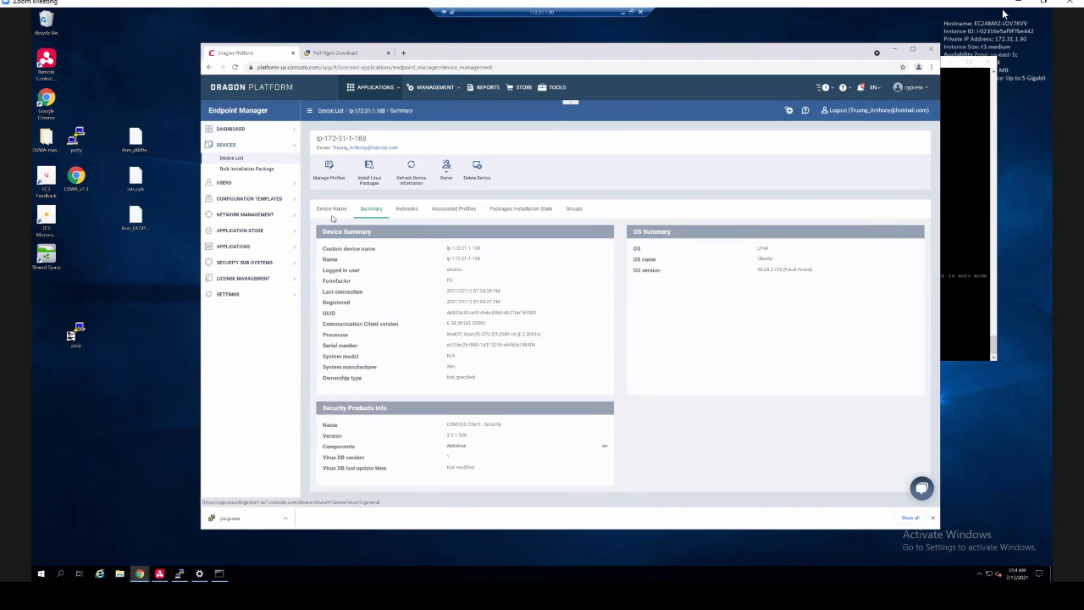
left_click(903, 234)
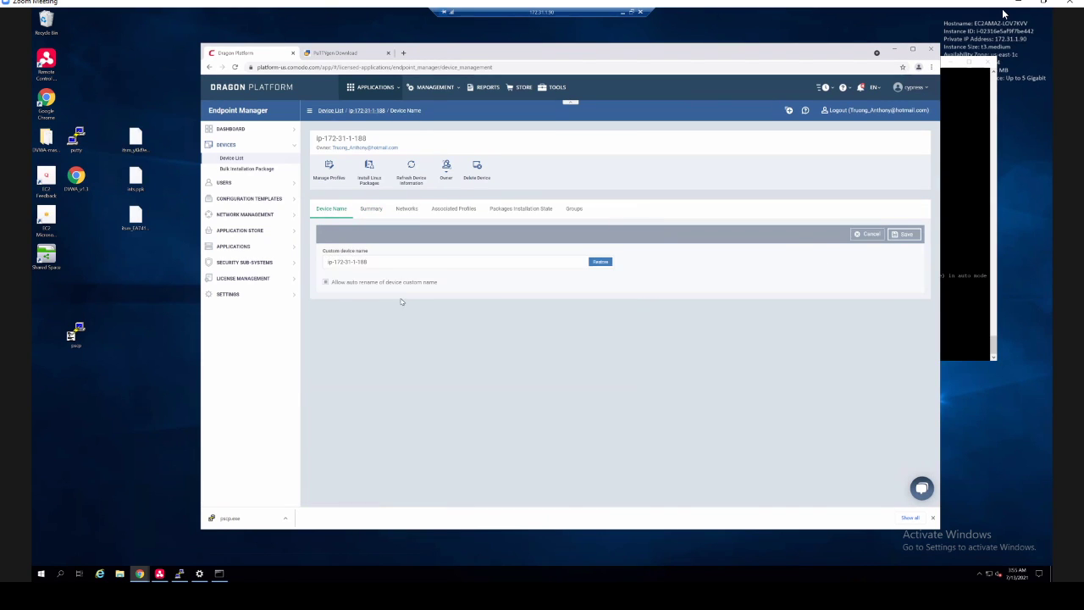
Replace the custom device name with 'Team 2 Linux (Please use)' and save it.
key("Tab")
key("BackSpace")
type("Team 2")
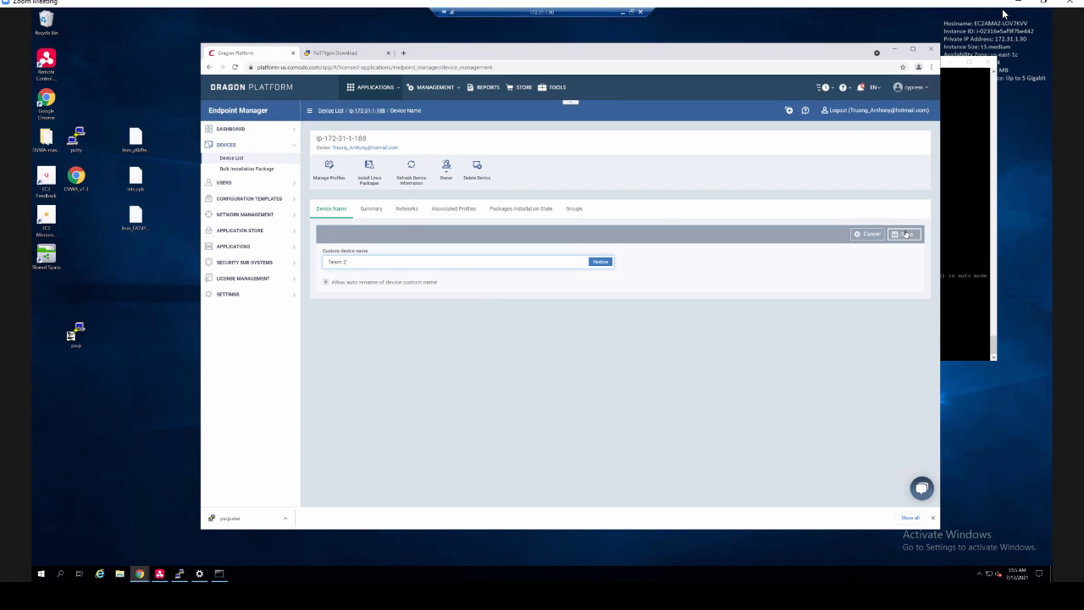
left_click(906, 234)
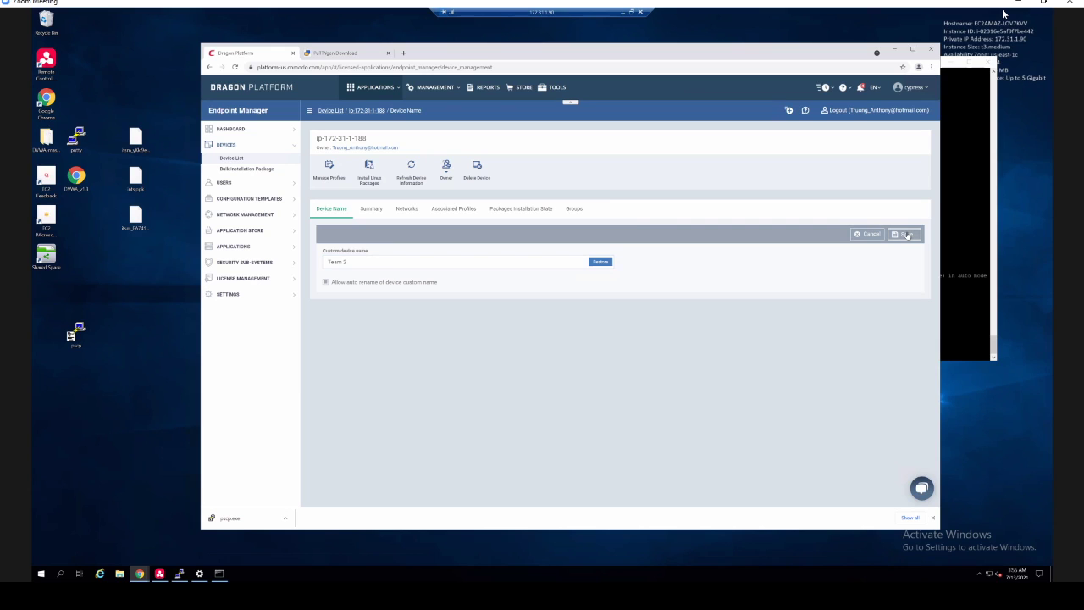
left_click(370, 266)
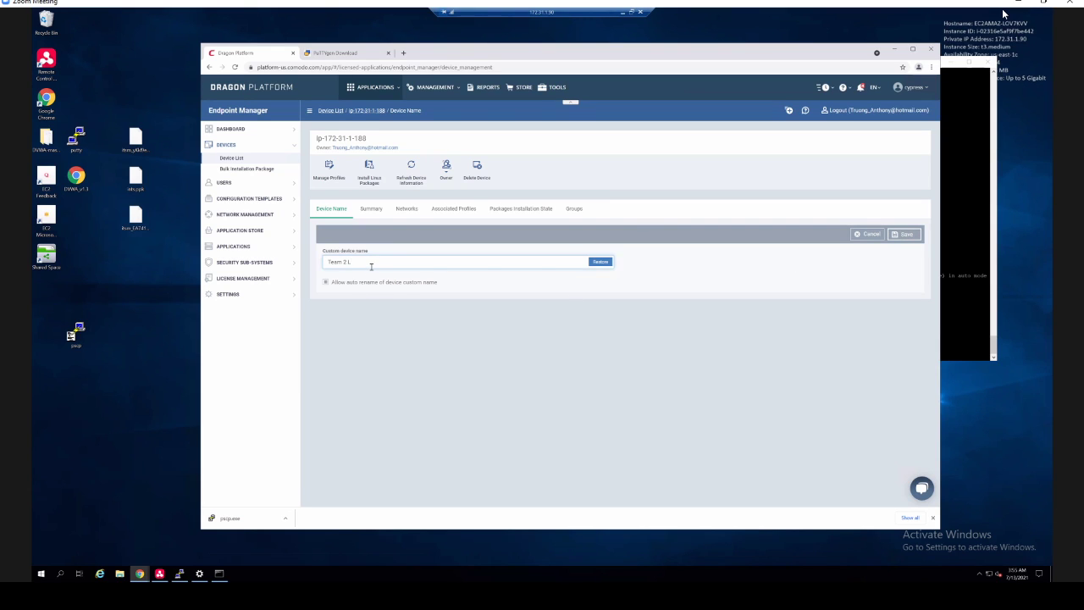
type("Linux (Please use")
left_click(906, 235)
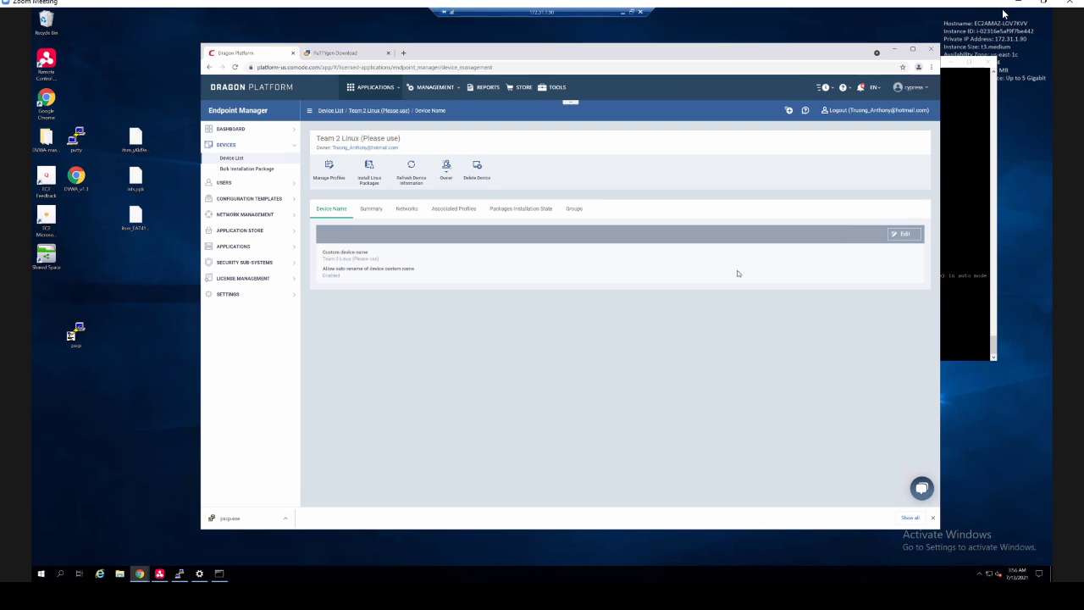
left_click_drag(777, 53, 729, 58)
left_click_drag(678, 272, 695, 297)
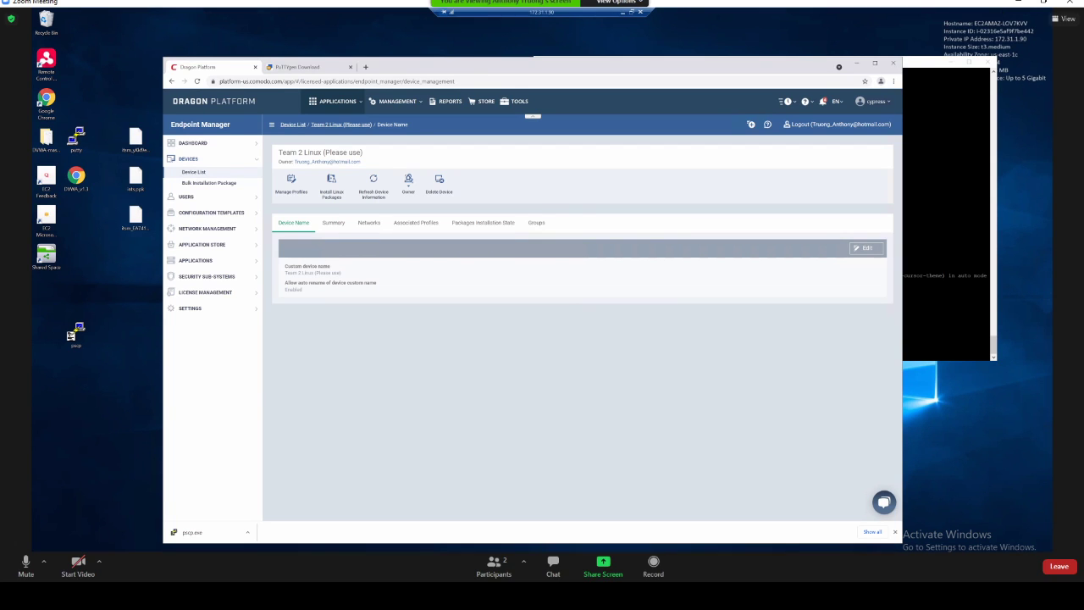
Add 'Install Linux comodo platform' to Team 2's OneNote page, then minimize OneNote.
key("alt+Tab")
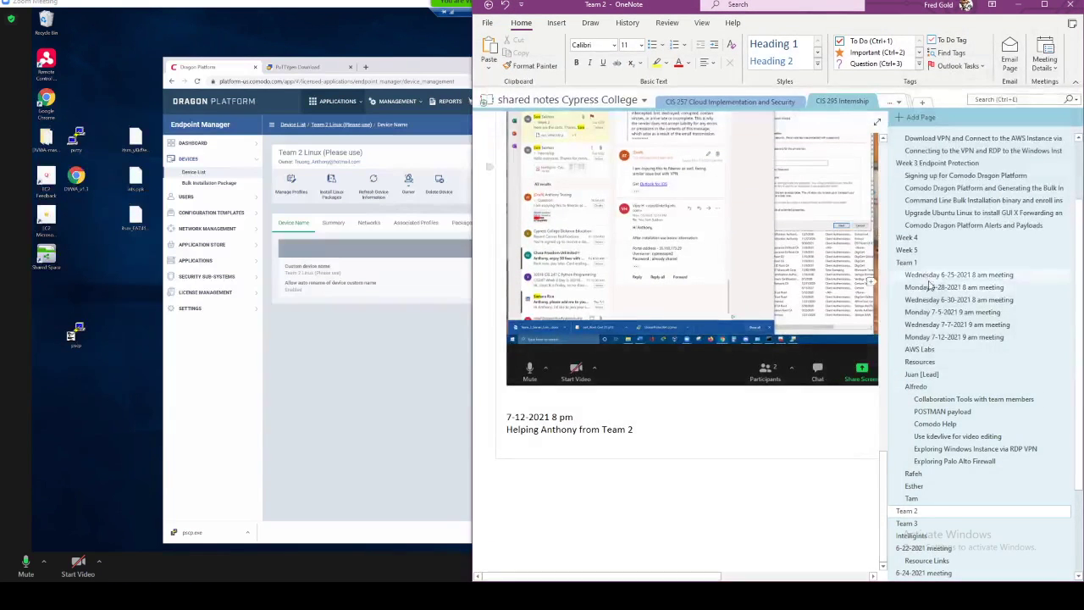
left_click_drag(888, 367, 826, 367)
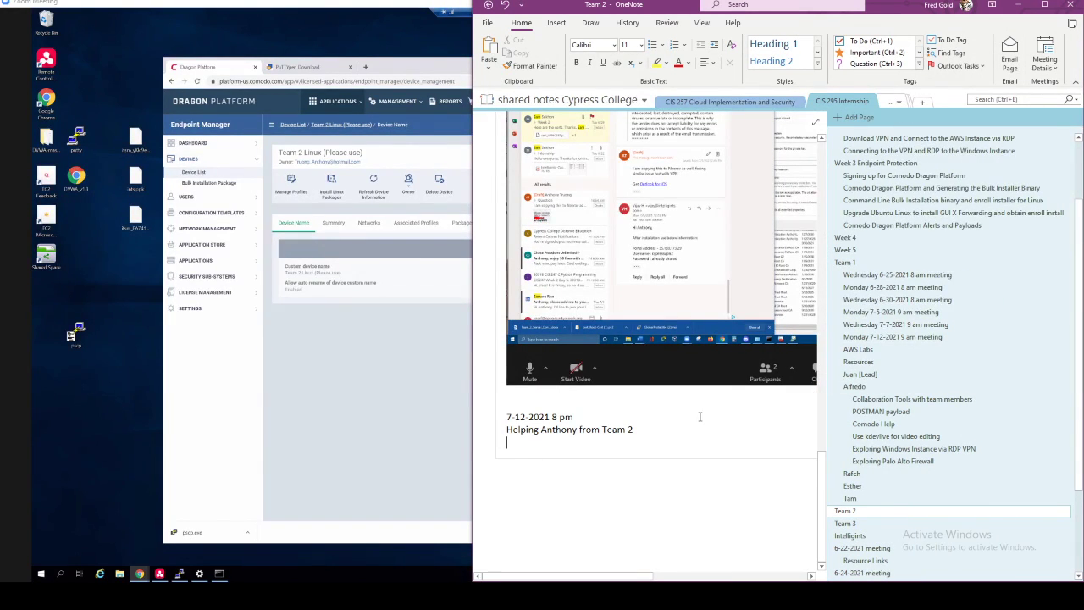
type("Install Linux comodo platform")
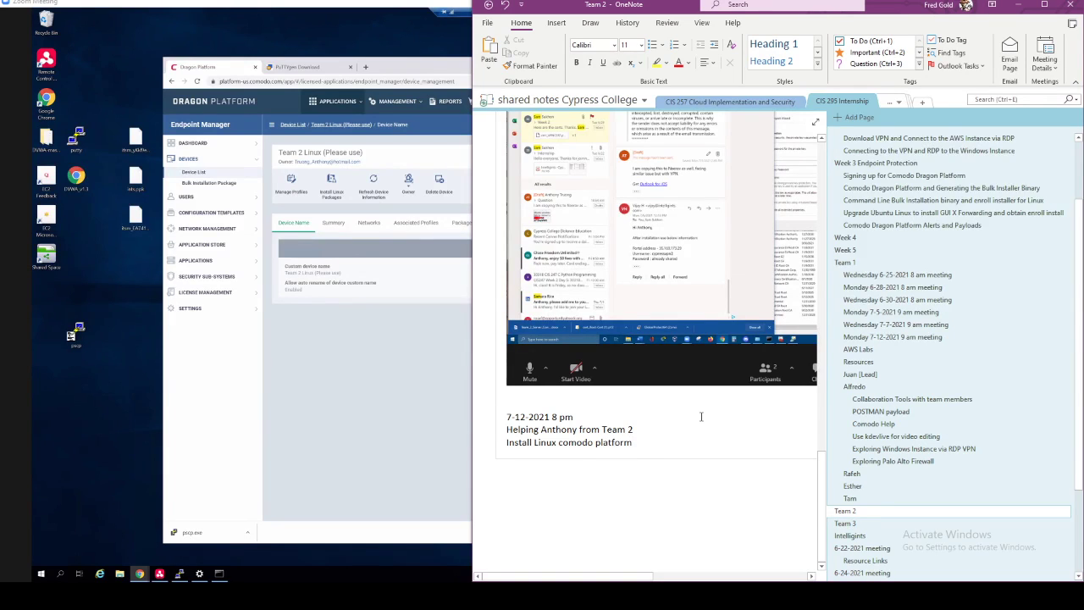
left_click(1020, 4)
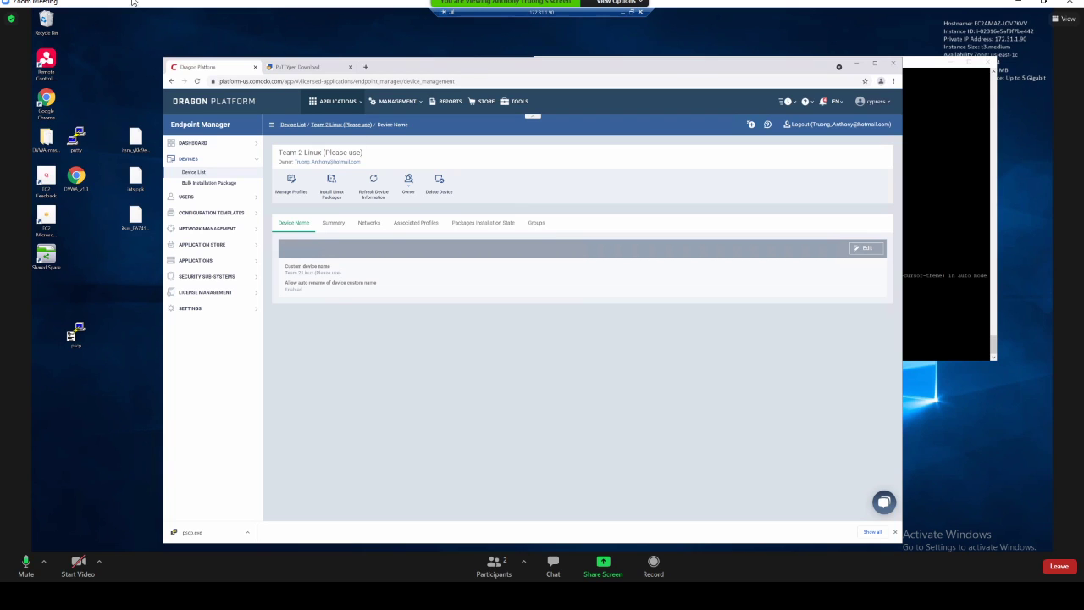
Bring the local 'Dragon Platform - Google Chrome' window to the front from the taskbar.
mouse_move(127, 1)
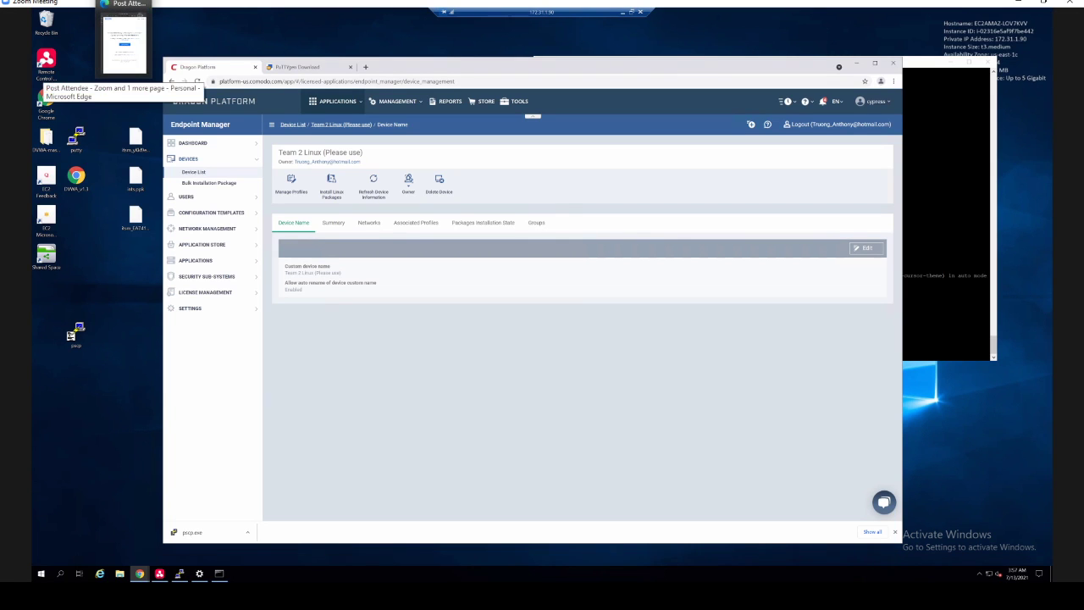
mouse_move(205, 0)
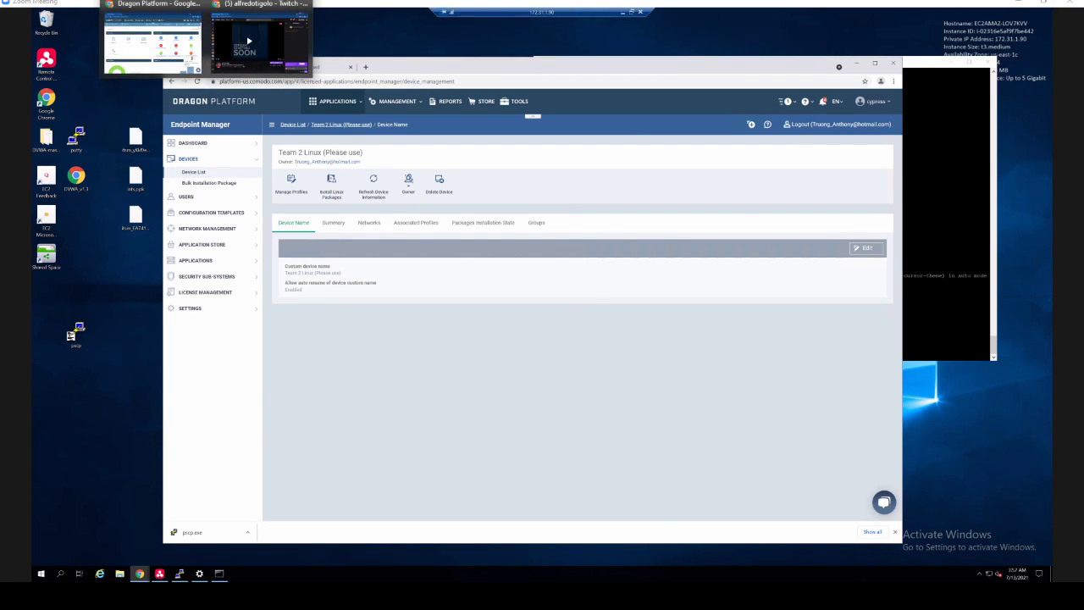
left_click(151, 38)
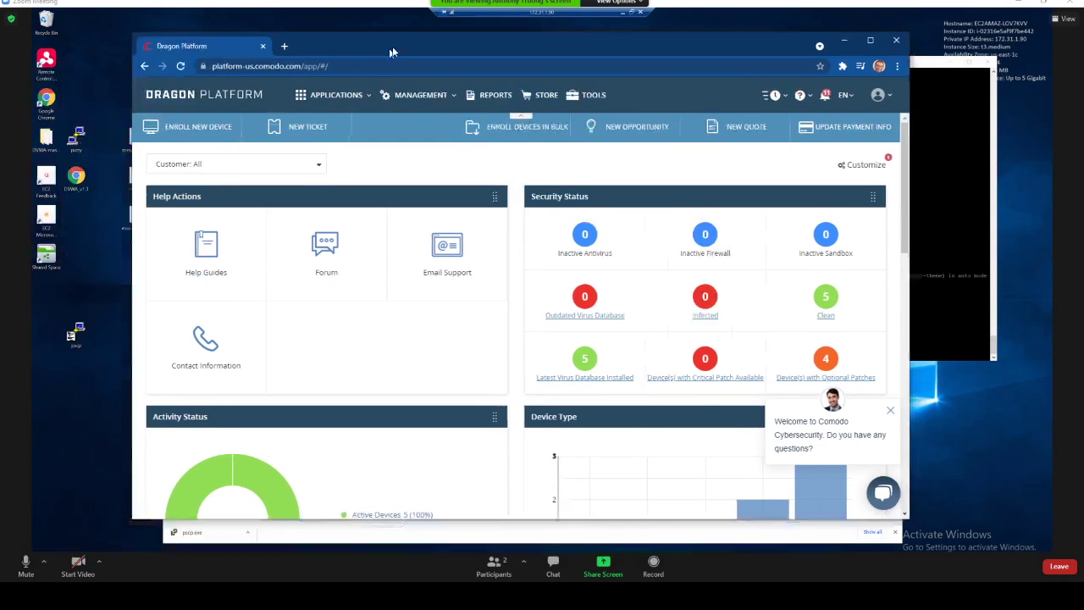
Open Endpoint Manager's Bulk Installation Package form and include Comodo Client - Security.
left_click_drag(390, 53, 506, 45)
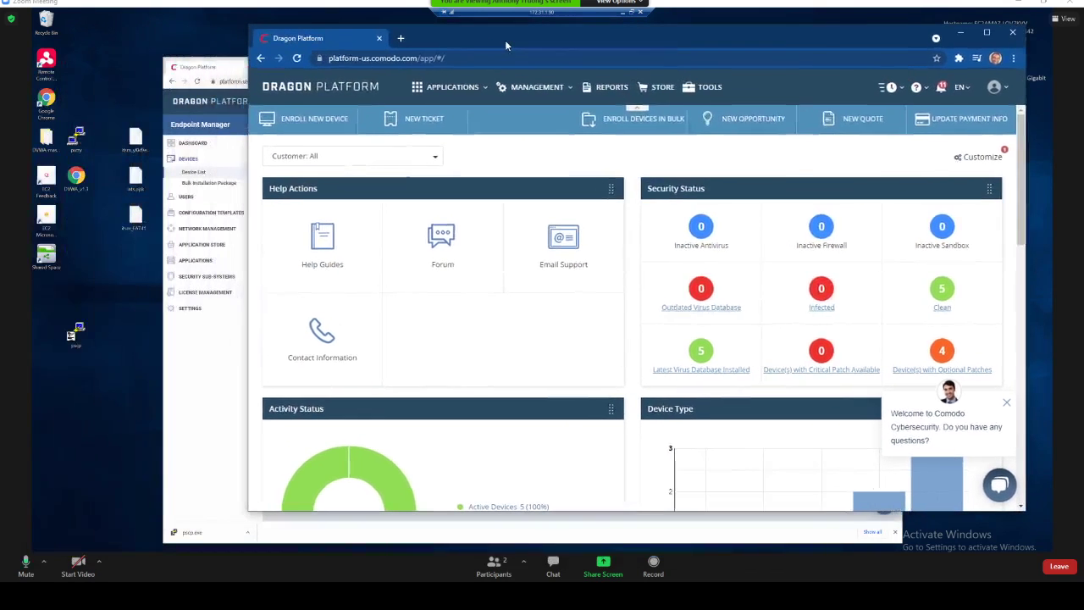
left_click(440, 88)
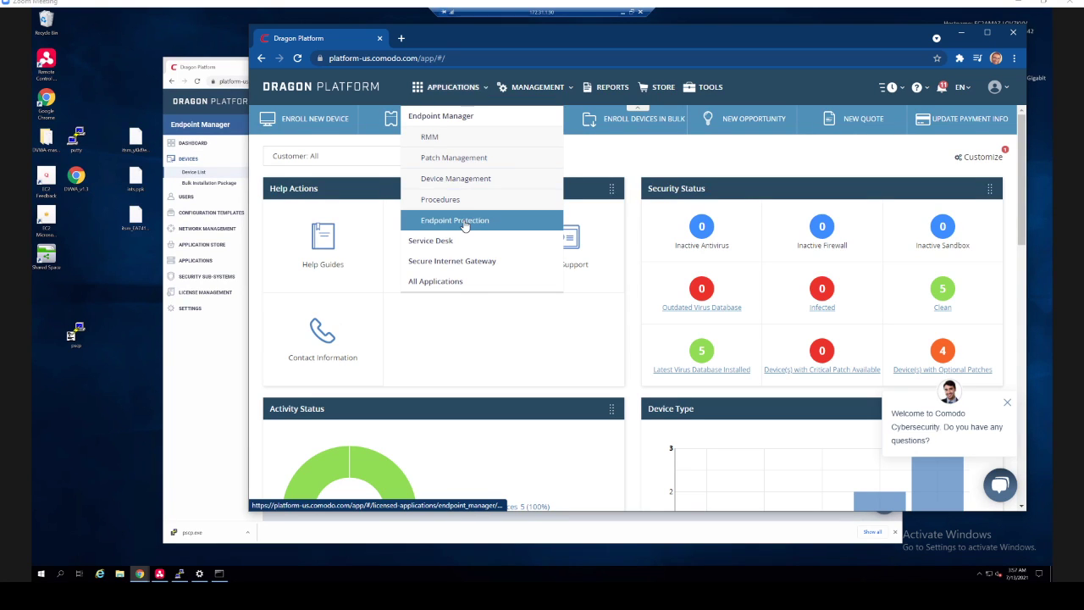
left_click(456, 89)
left_click(441, 114)
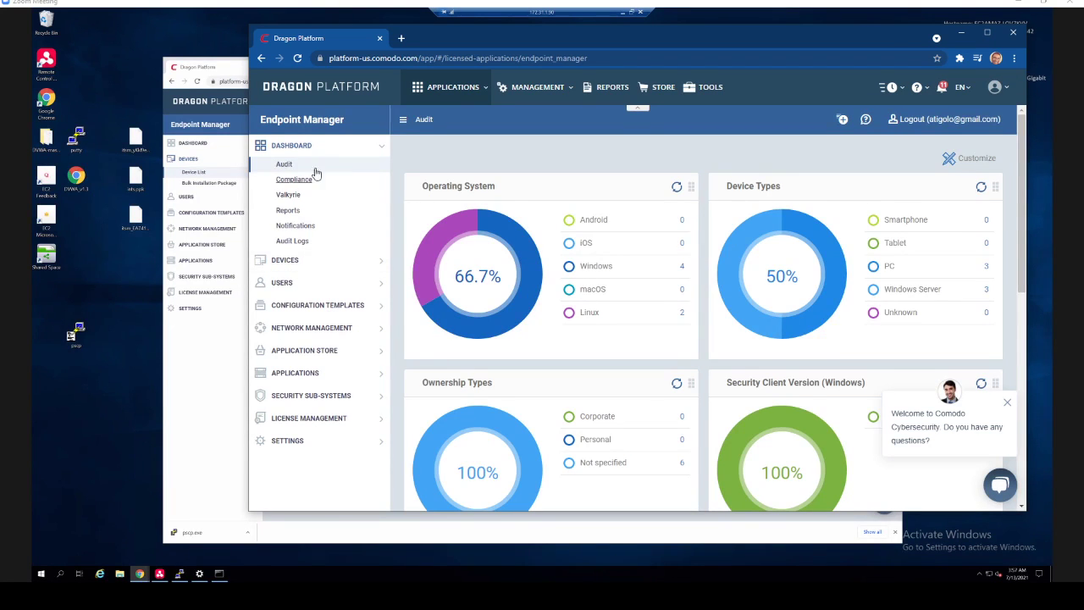
left_click(309, 262)
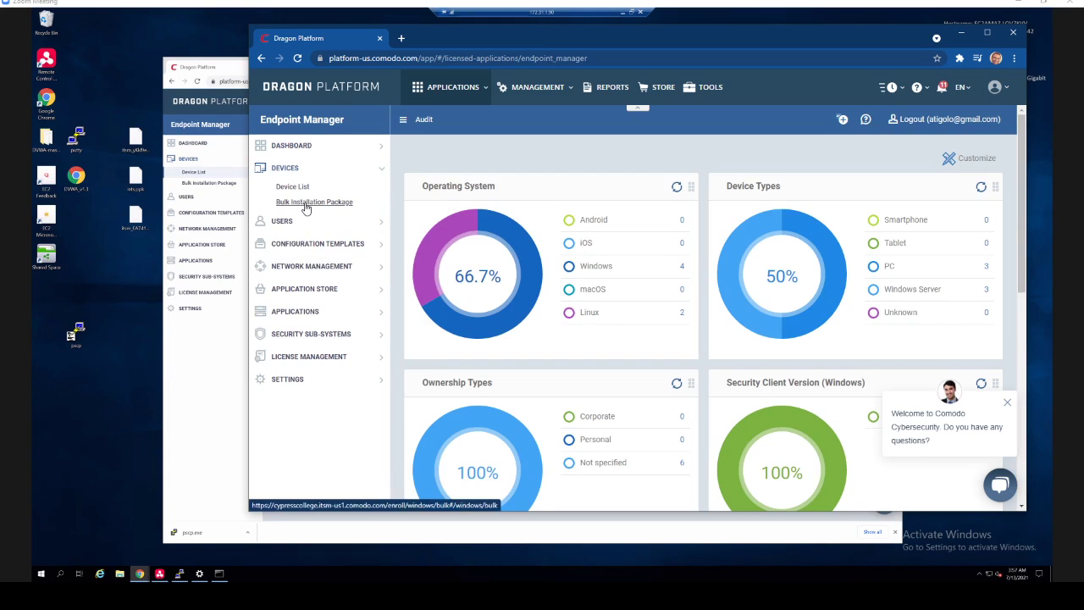
left_click(305, 206)
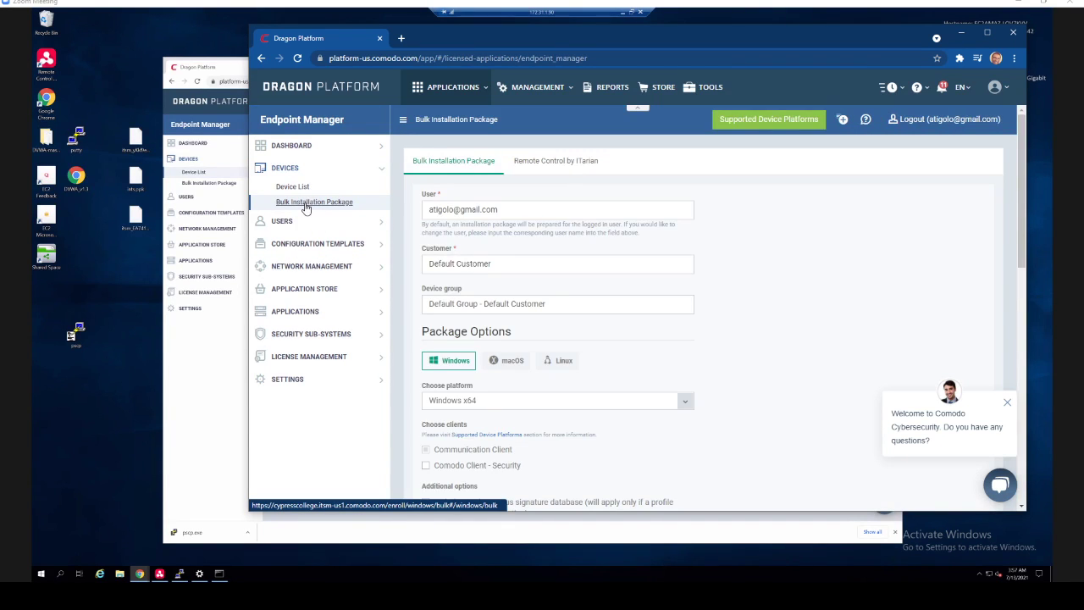
left_click(426, 465)
scroll(771, 305, "down", 5)
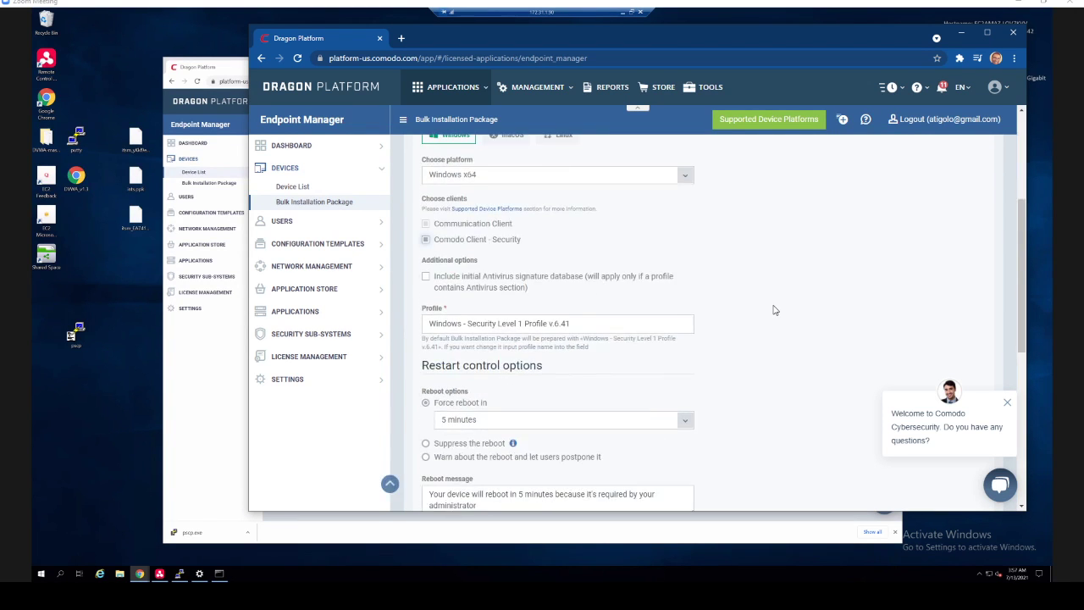
scroll(774, 310, "up", 8)
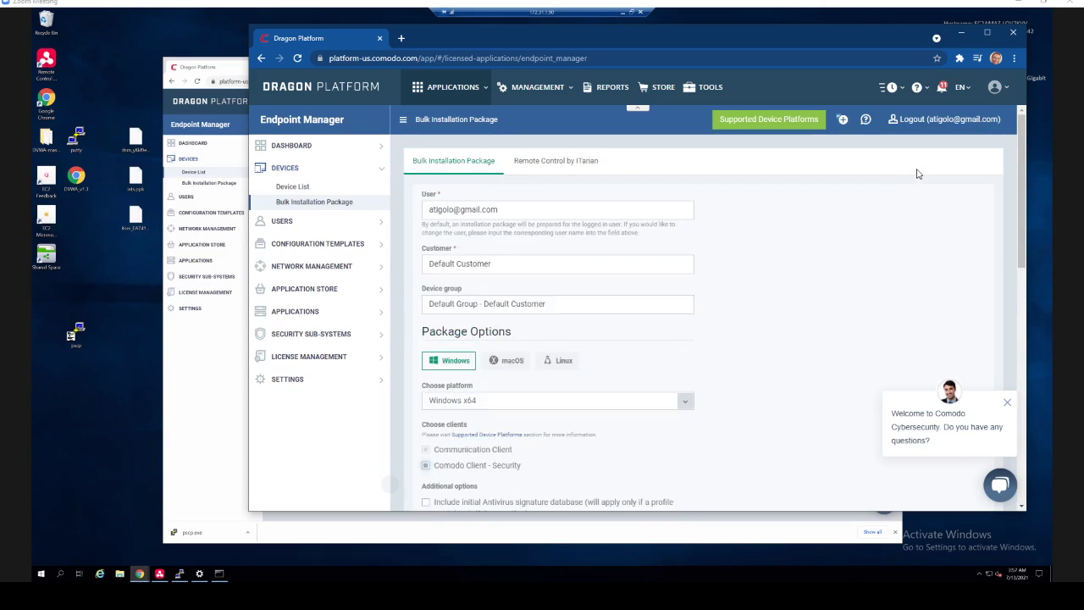
Minimize the local Dragon Platform Chrome window.
left_click(961, 33)
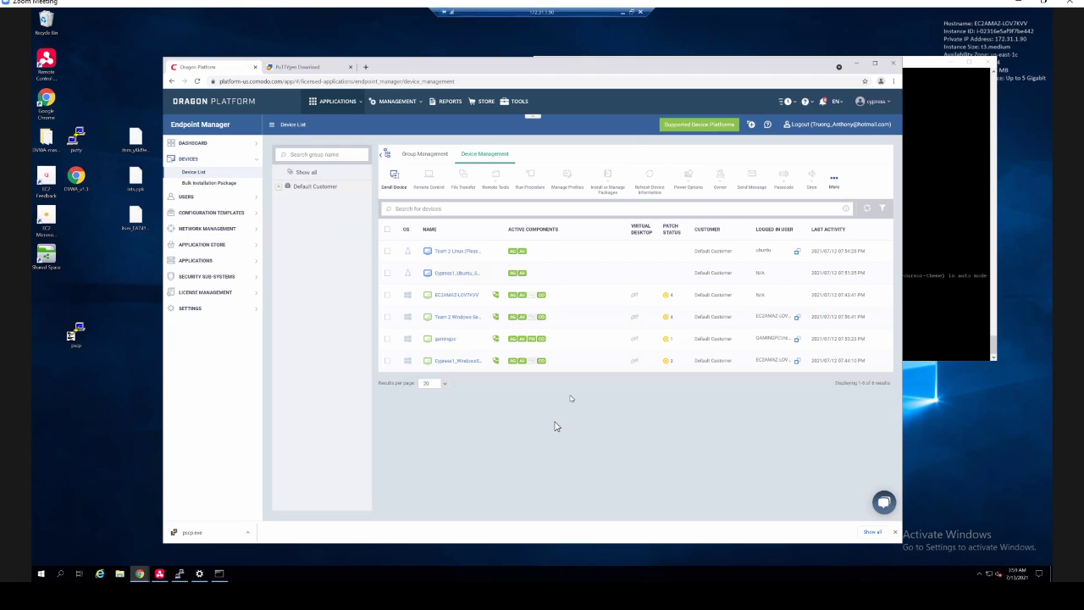
Expand the Hotfix Release notes, select the first notification in the list, then go back to the dashboard.
left_click(823, 101)
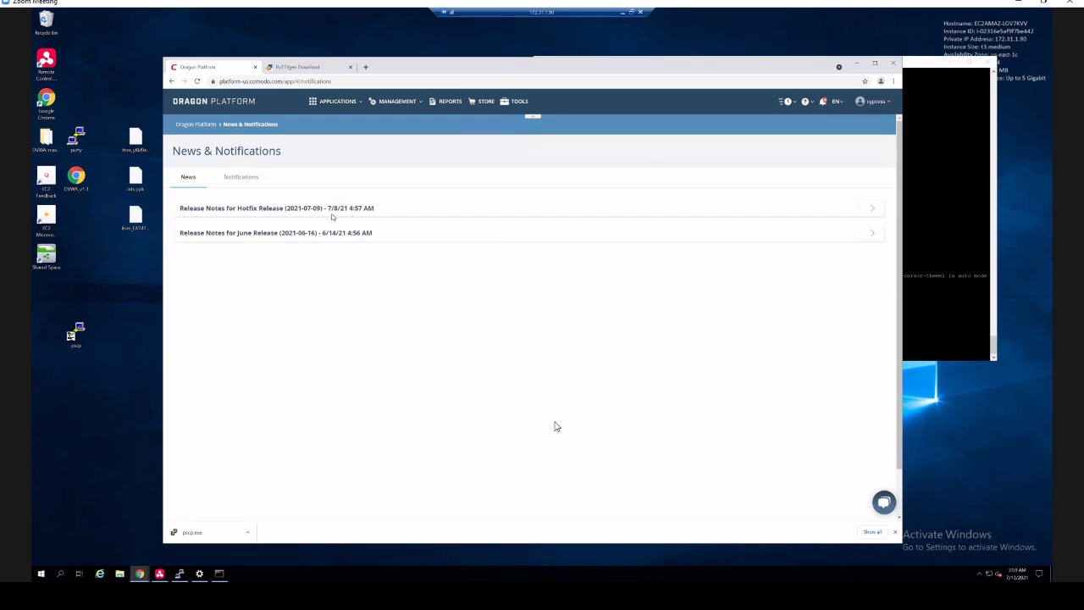
left_click(391, 214)
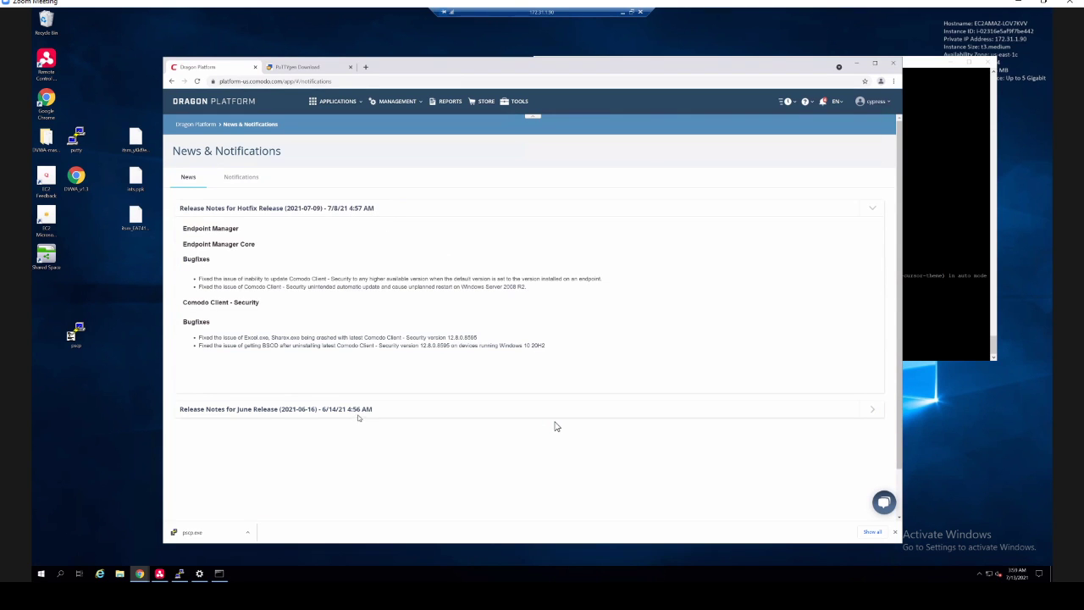
left_click(246, 176)
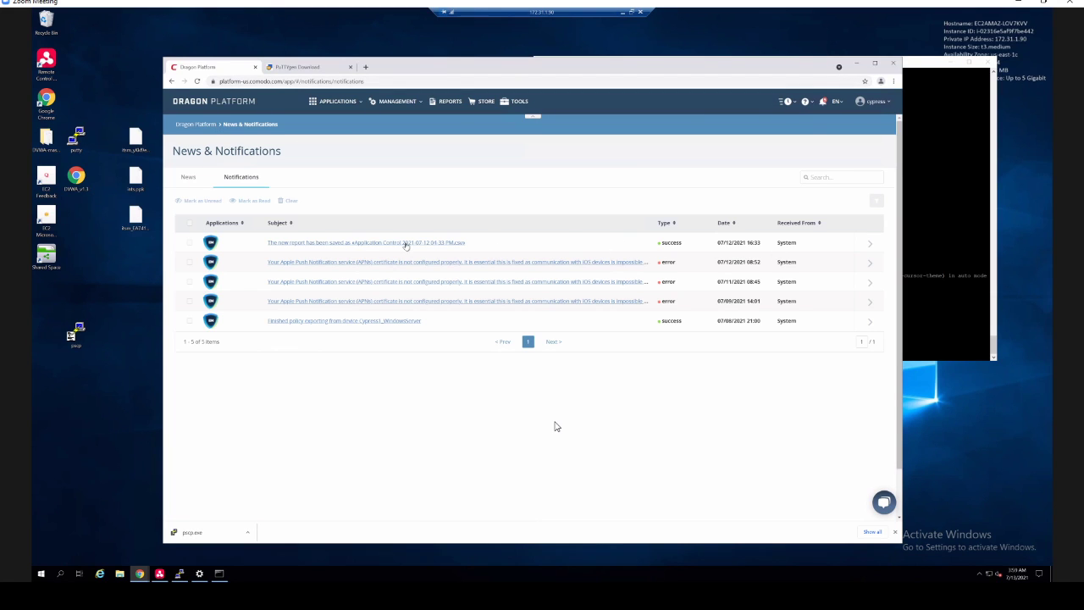
left_click(190, 243)
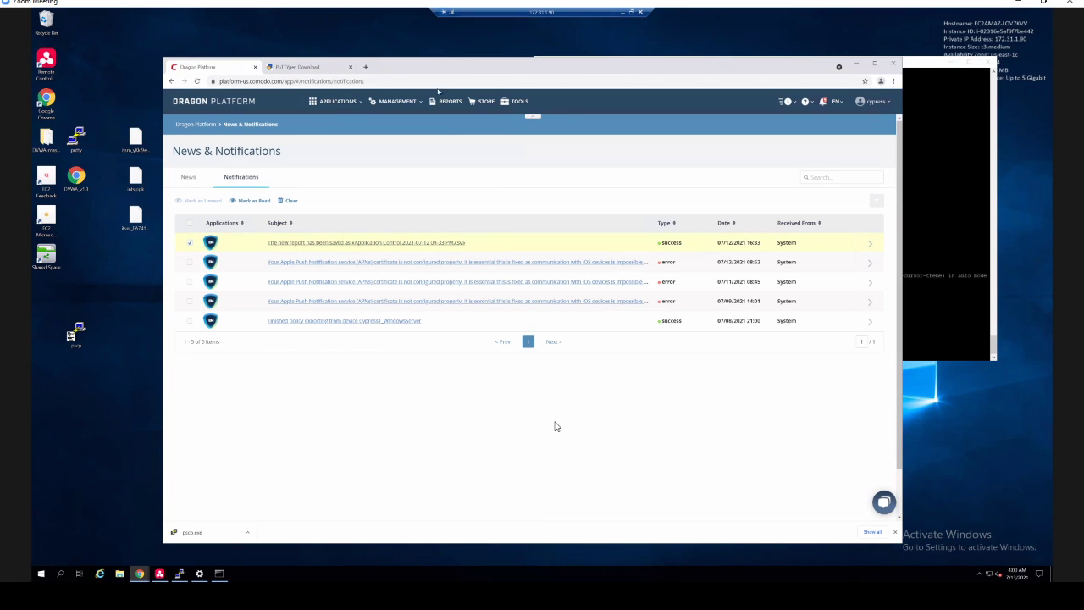
left_click(200, 106)
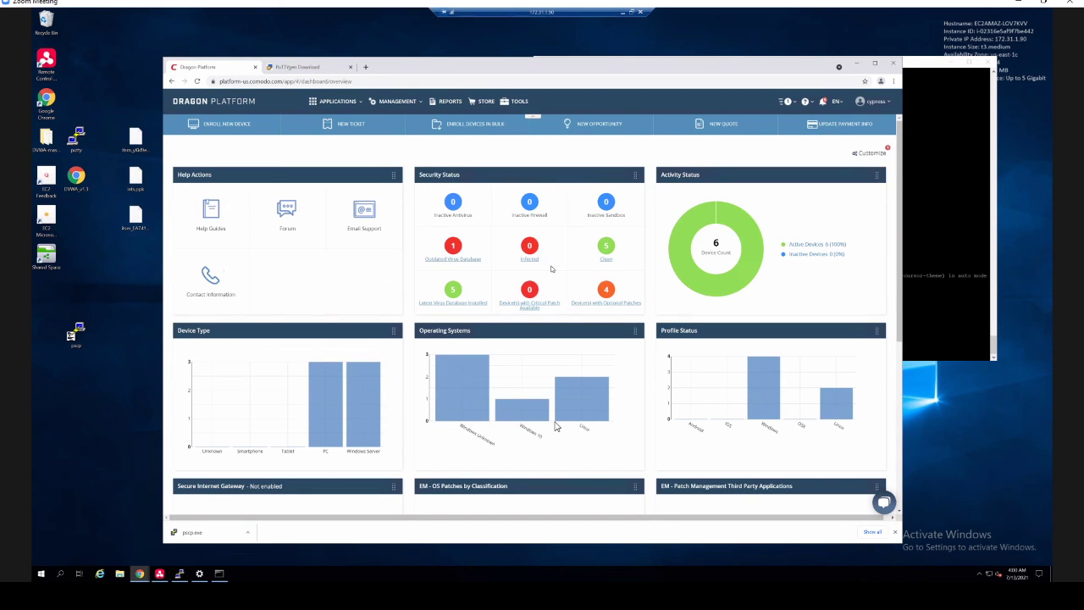
Open Endpoint Protection from Applications and show the Audit dashboard under Dashboard.
left_click(329, 101)
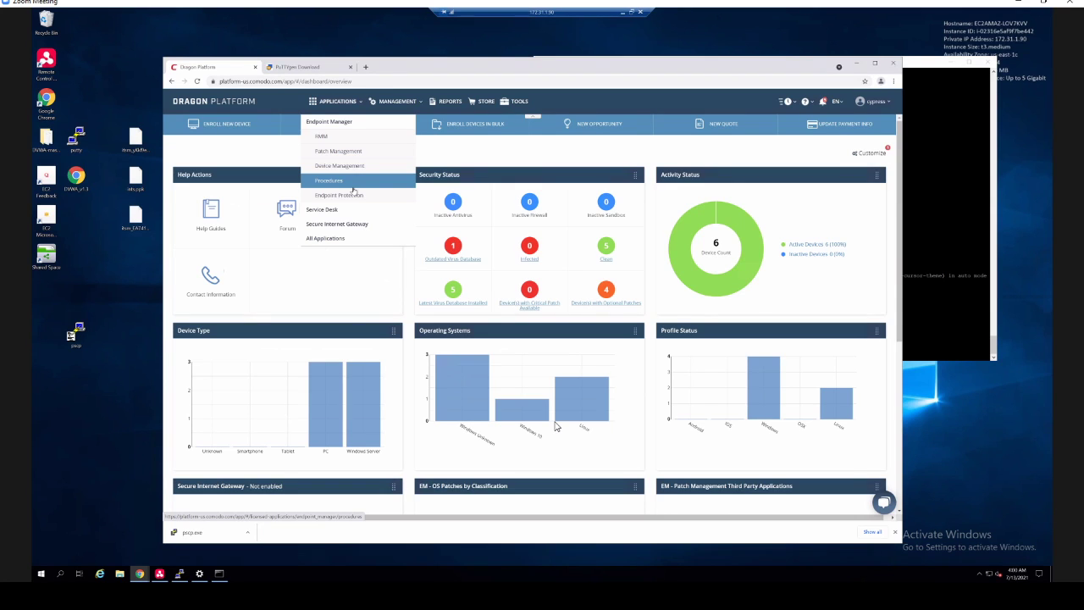
left_click(354, 196)
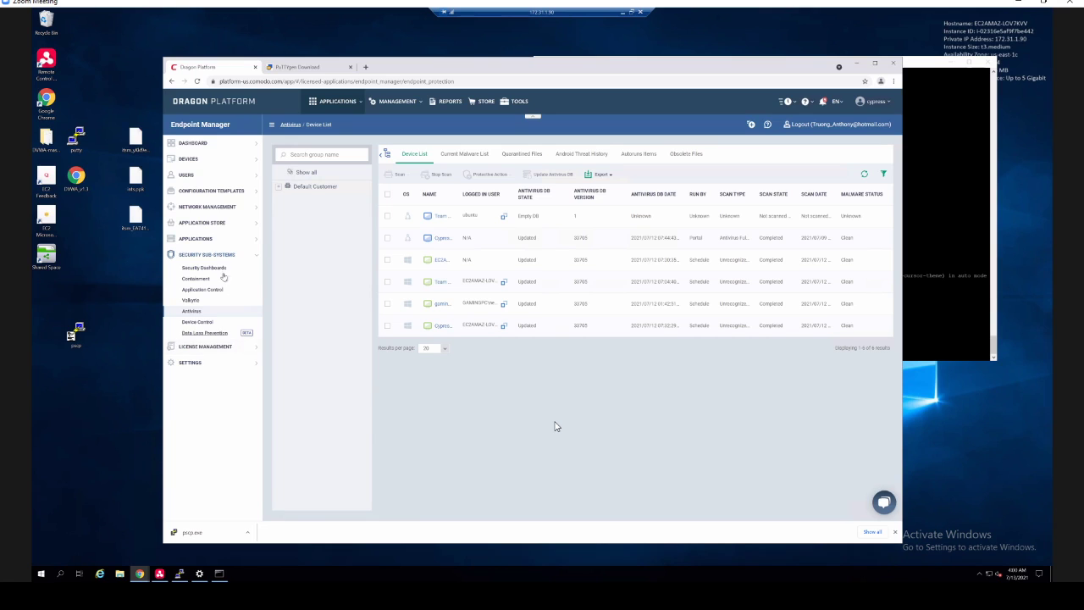
left_click(196, 144)
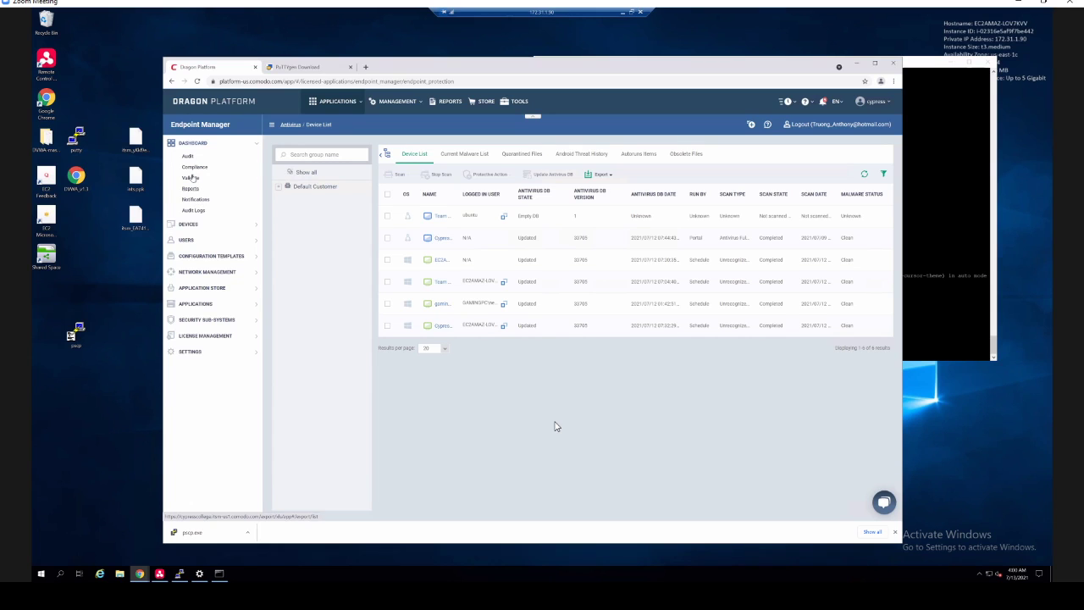
left_click(187, 157)
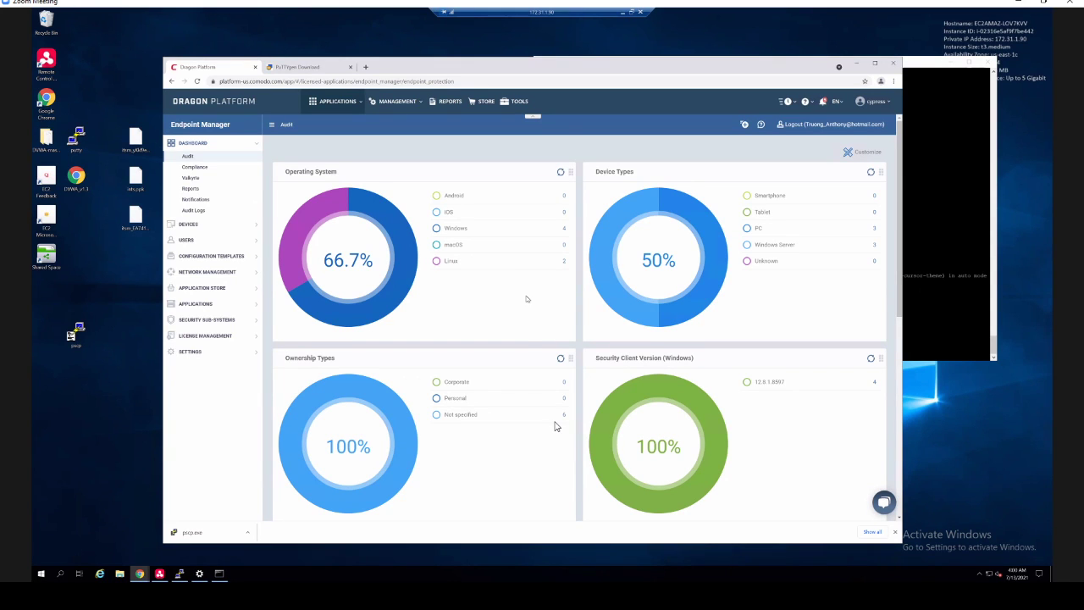
Scroll down through the Audit dashboard widgets and back to the top.
scroll(555, 426, "down", 3)
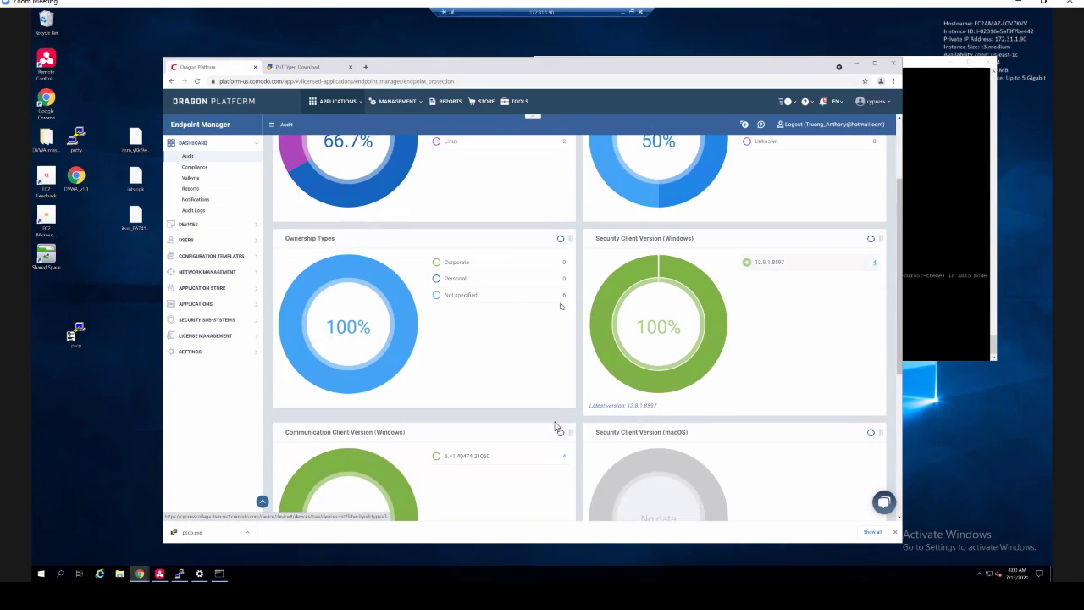
scroll(555, 427, "down", 2)
scroll(555, 426, "down", 2)
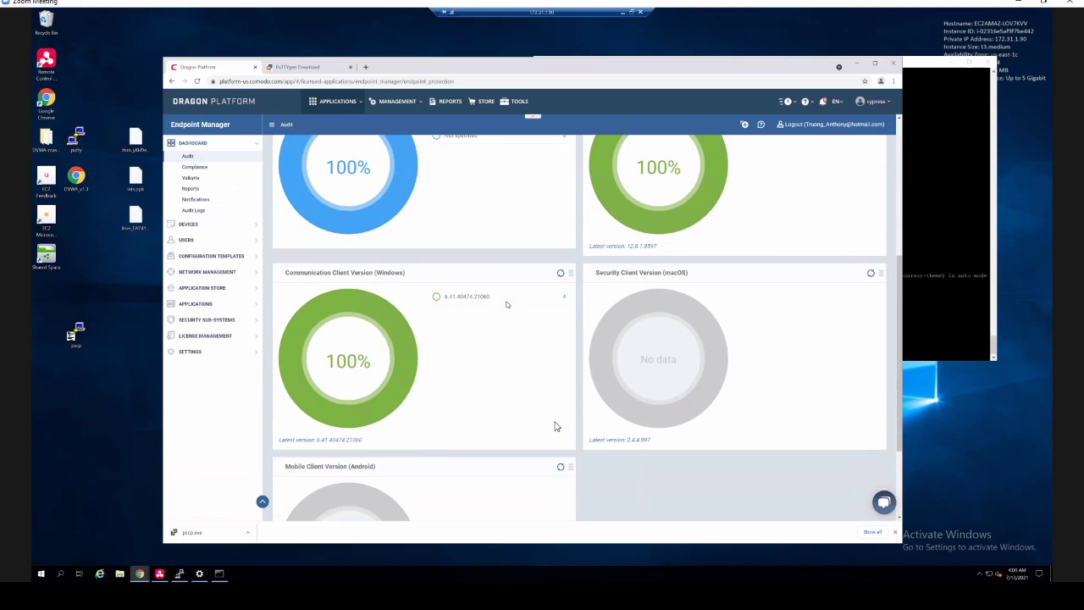
scroll(555, 426, "down", 3)
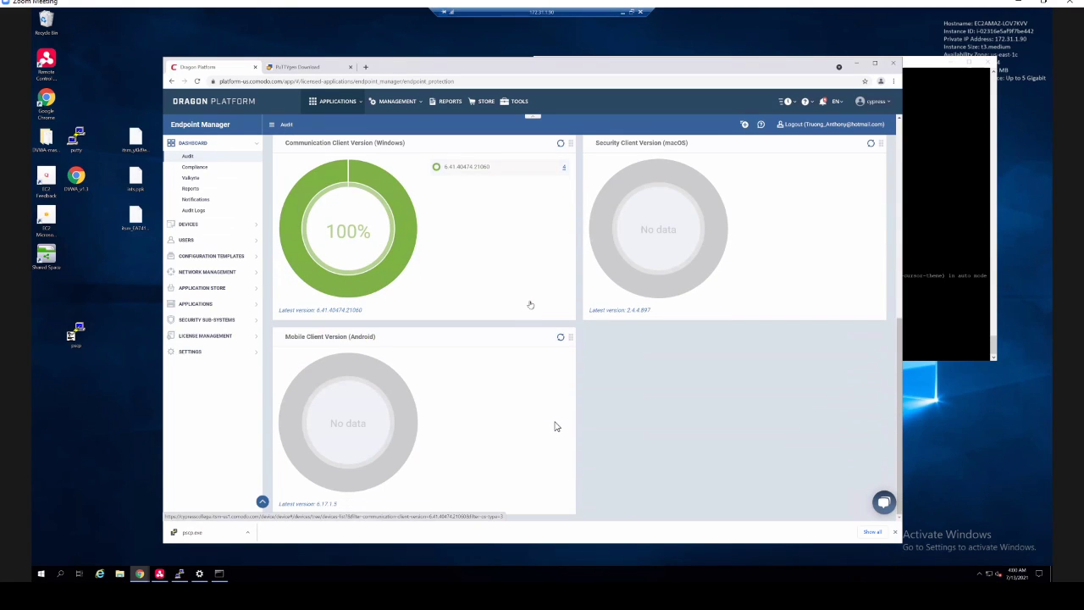
scroll(607, 378, "up", 1)
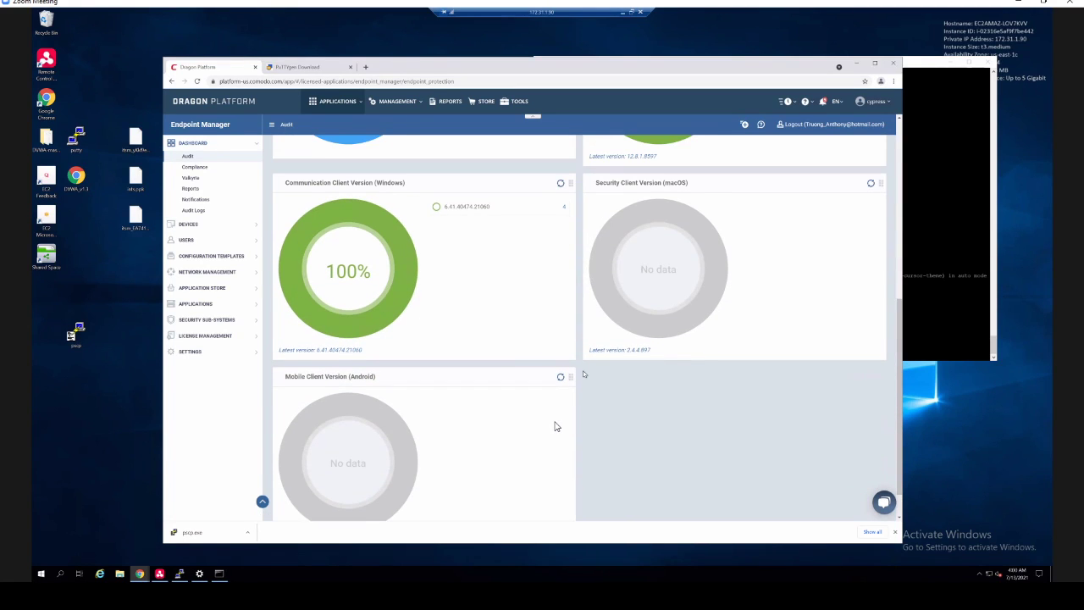
scroll(583, 373, "up", 1)
scroll(578, 361, "up", 1)
scroll(578, 361, "up", 1)
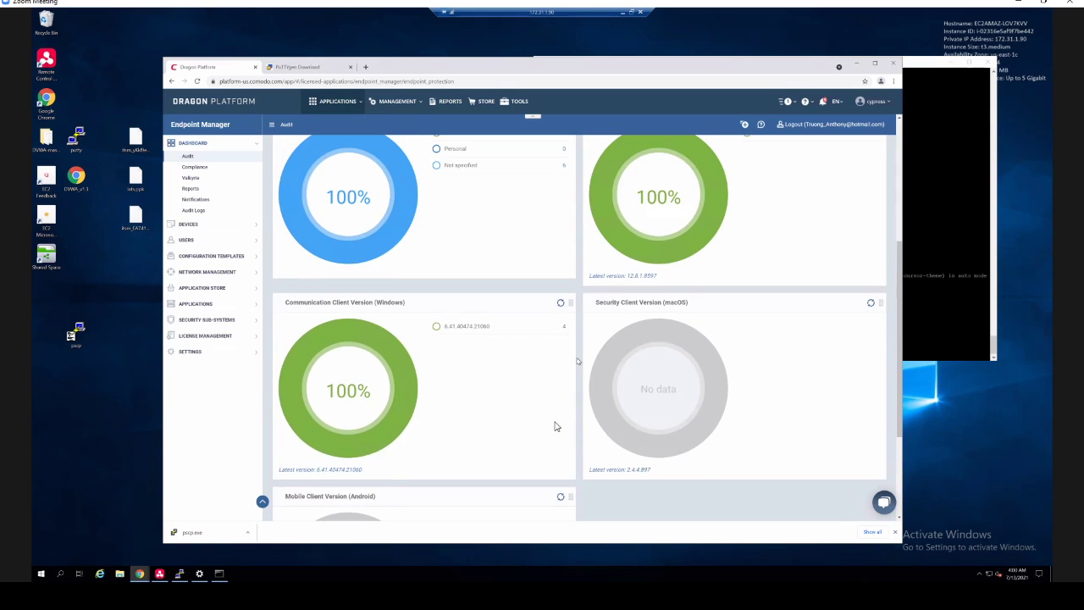
scroll(577, 361, "up", 5)
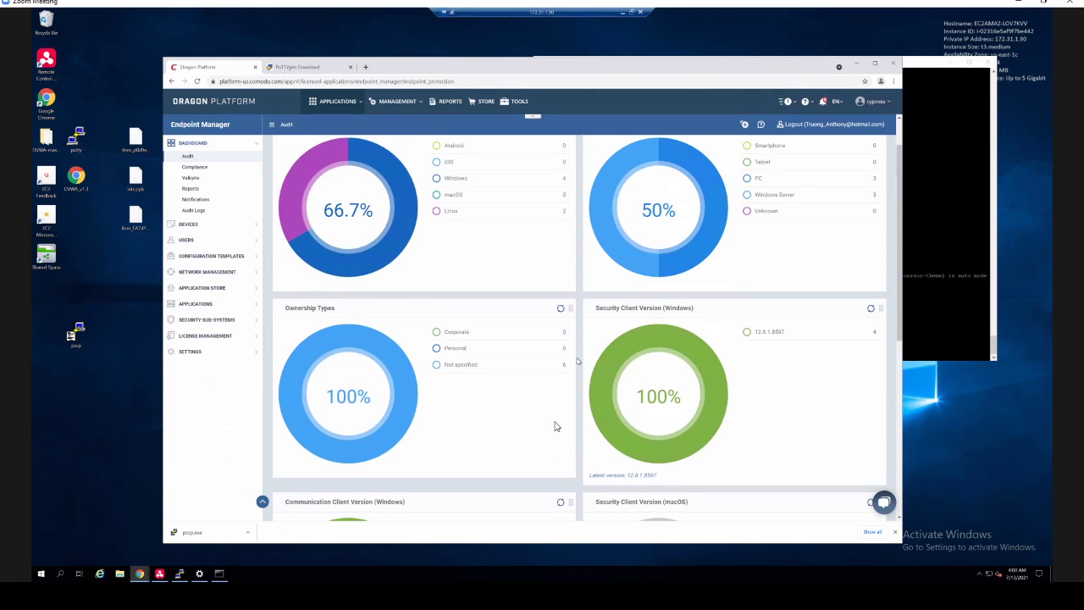
scroll(578, 362, "up", 1)
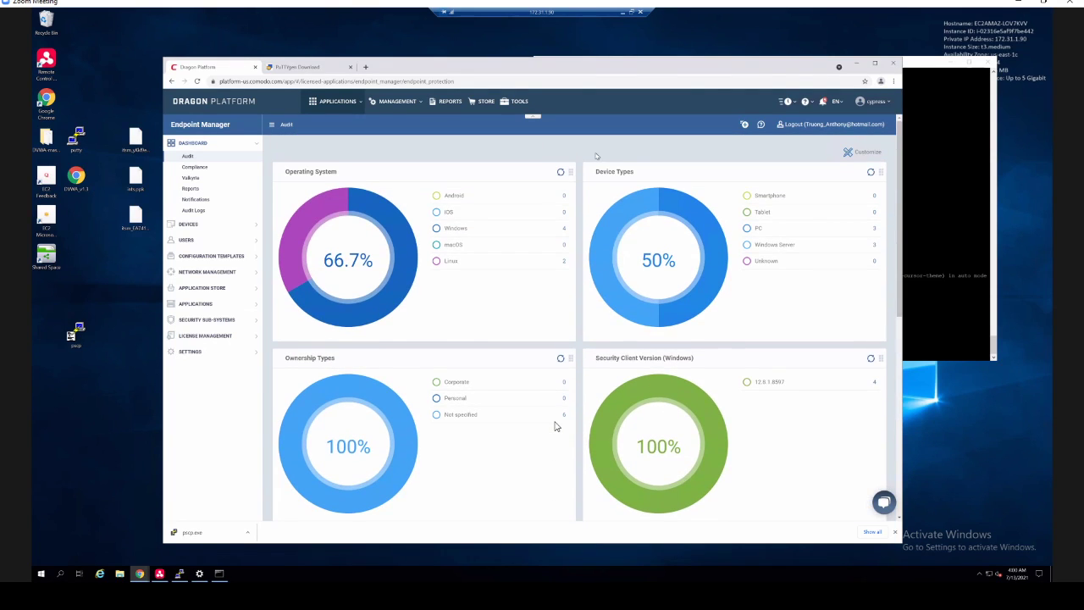
Maximize the browser and review the Audit charts: 3 PCs, 3 Windows Servers, version 12.8.1.8597.
left_click(874, 66)
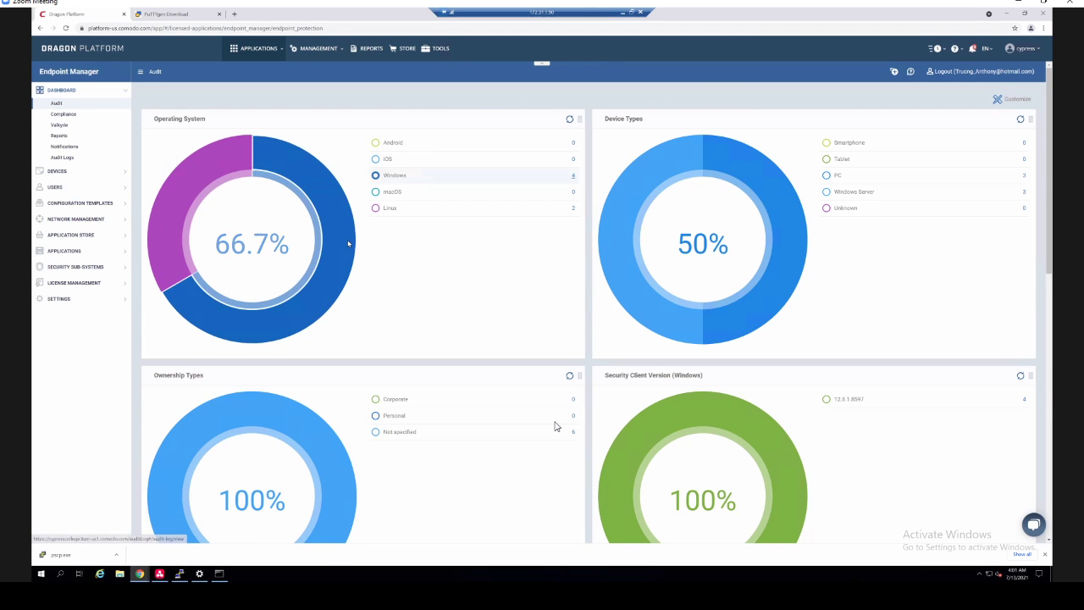
scroll(555, 426, "down", 1)
scroll(556, 426, "down", 2)
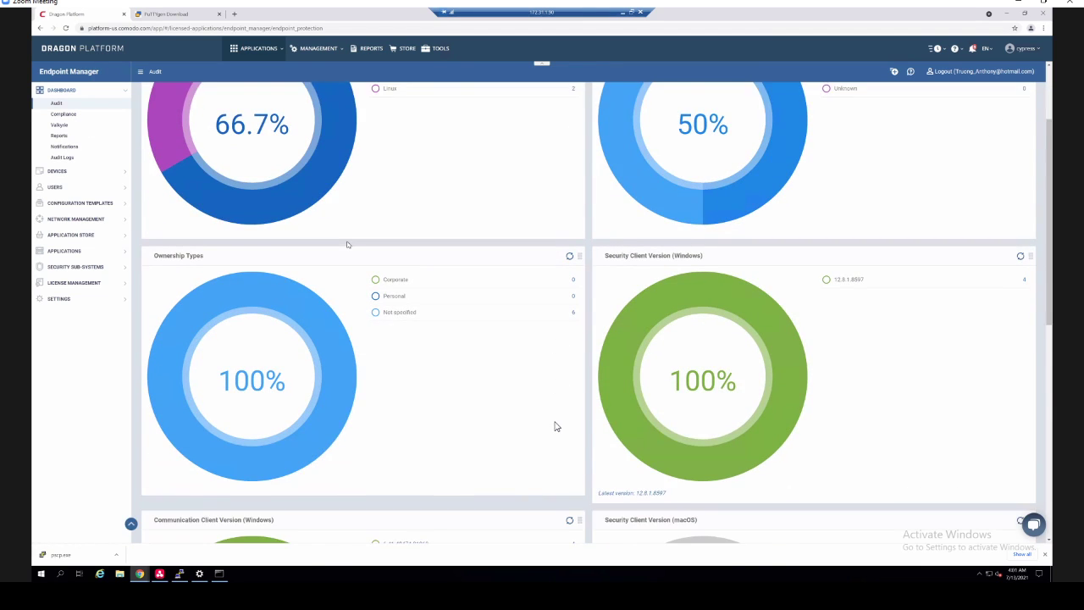
scroll(556, 427, "down", 1)
scroll(556, 426, "down", 2)
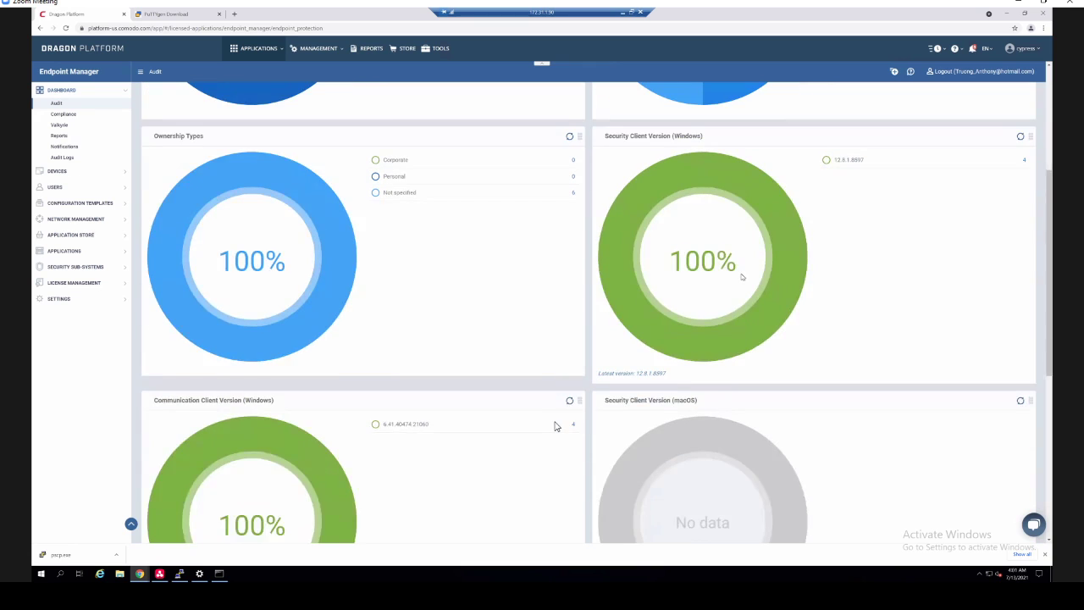
scroll(556, 426, "down", 2)
scroll(556, 426, "down", 3)
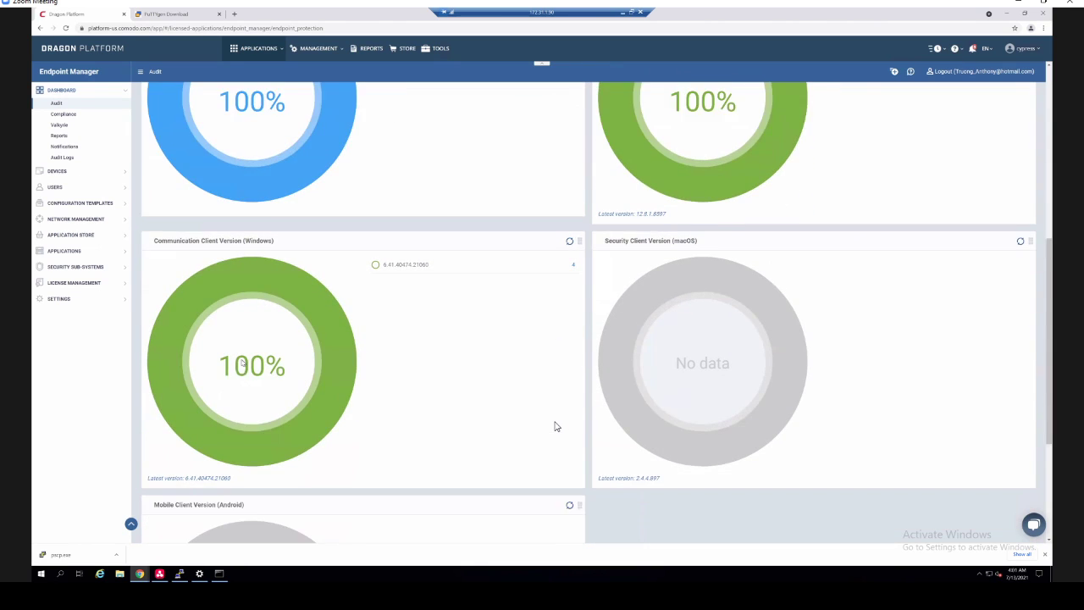
scroll(556, 426, "down", 4)
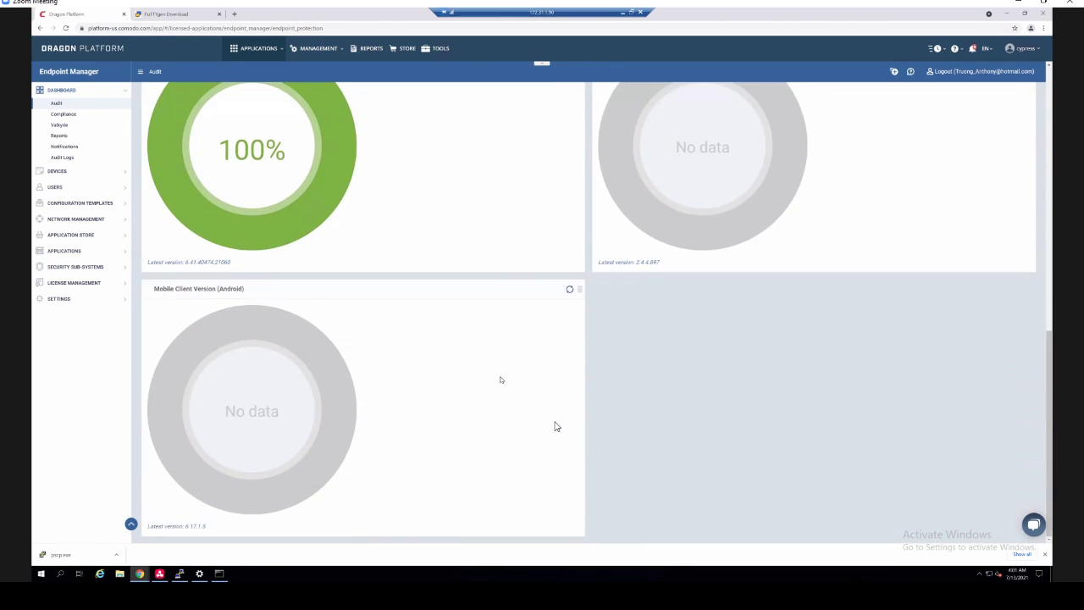
scroll(556, 426, "up", 10)
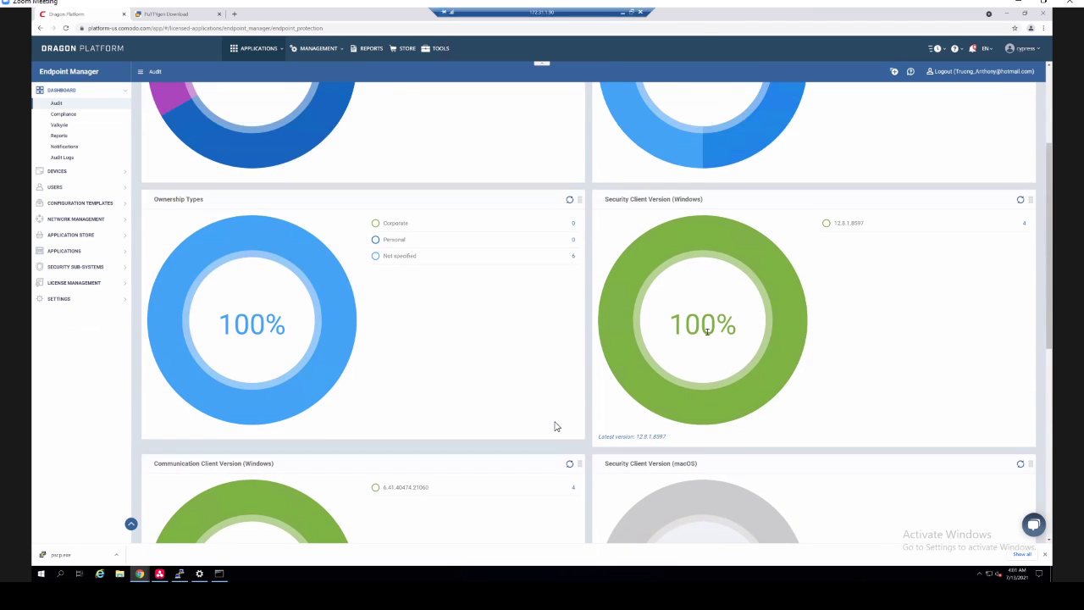
scroll(556, 426, "up", 4)
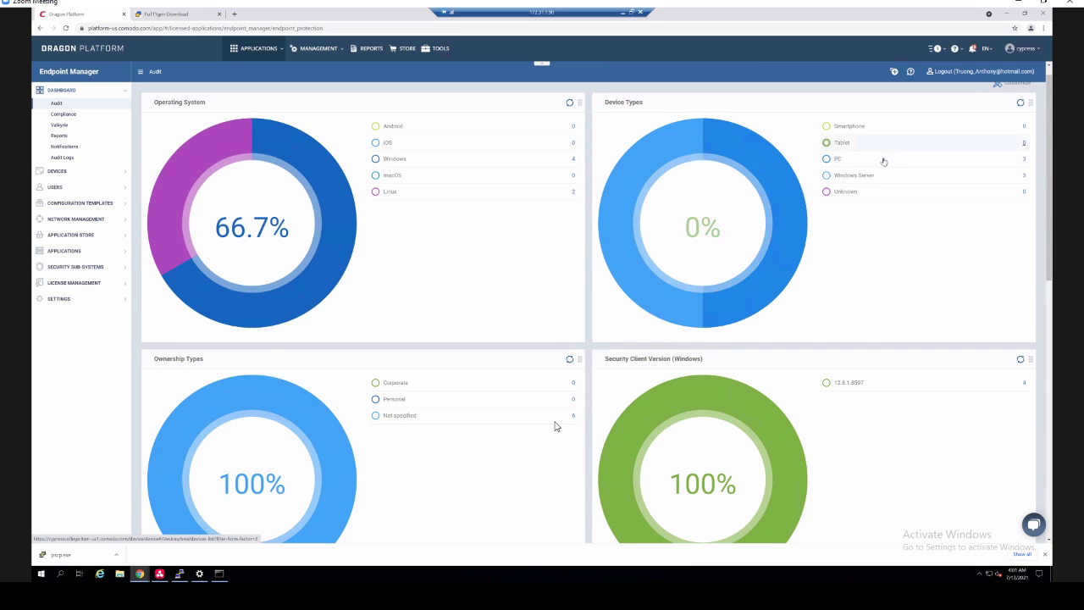
Review the Compliance dashboard: 6 active devices, none infected, 83.3% responding to virus scans.
left_click(60, 126)
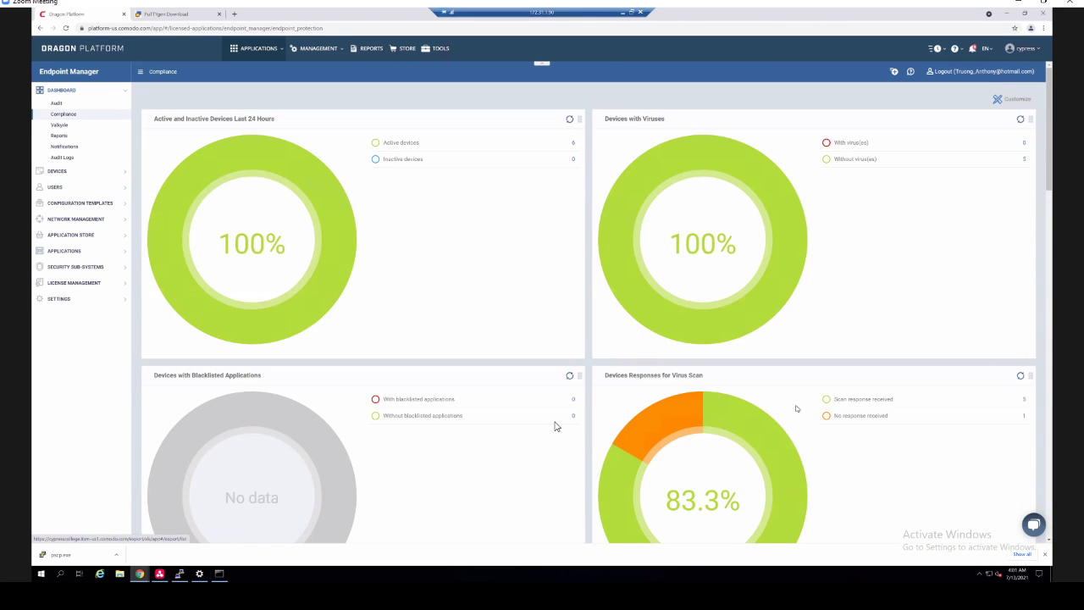
scroll(857, 372, "down", 1)
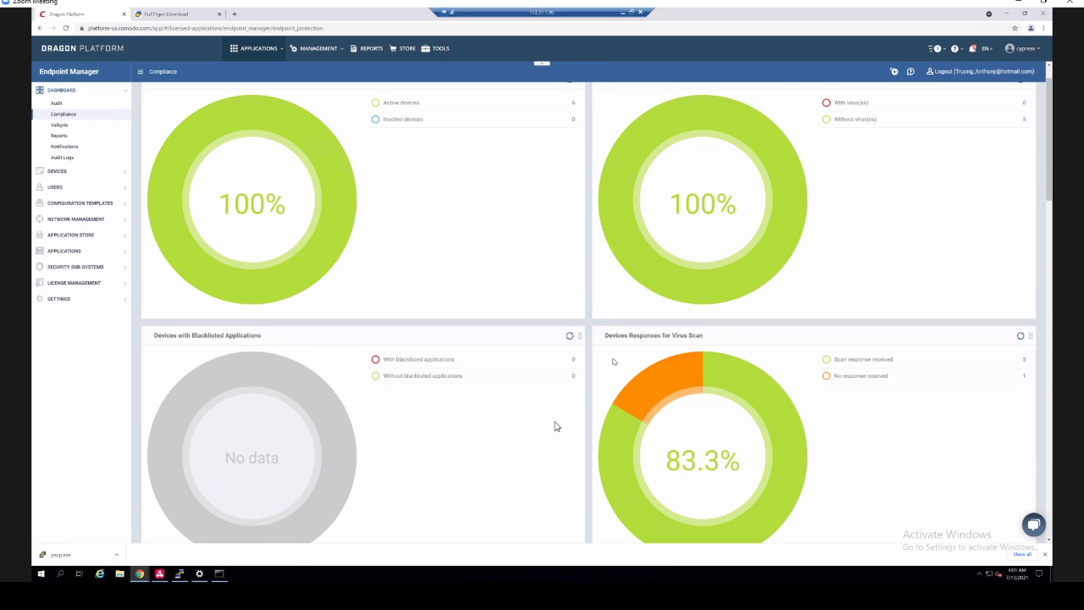
scroll(614, 361, "down", 1)
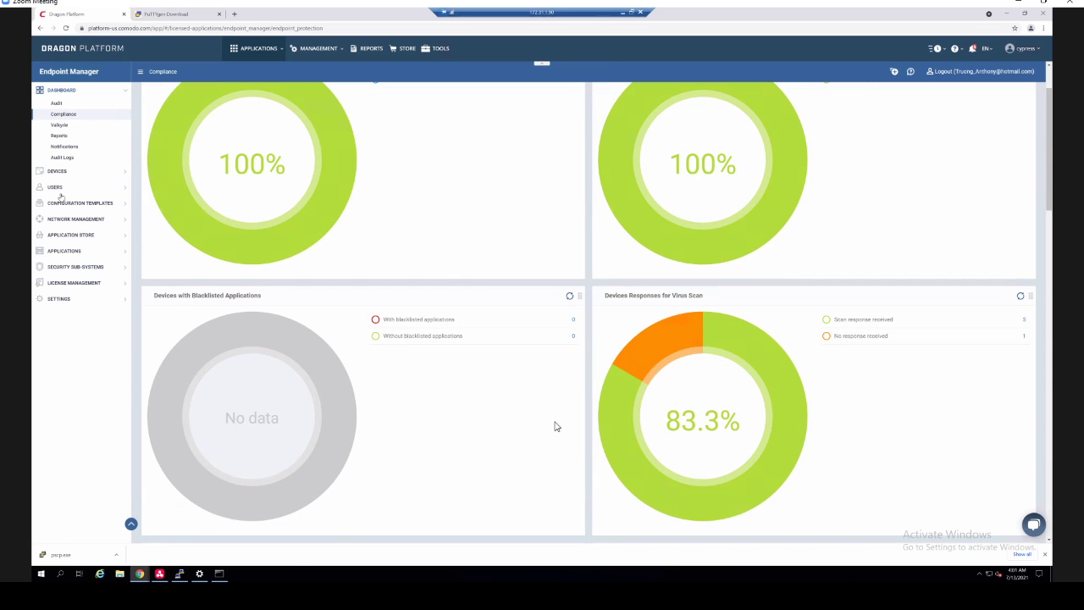
scroll(626, 346, "up", 2)
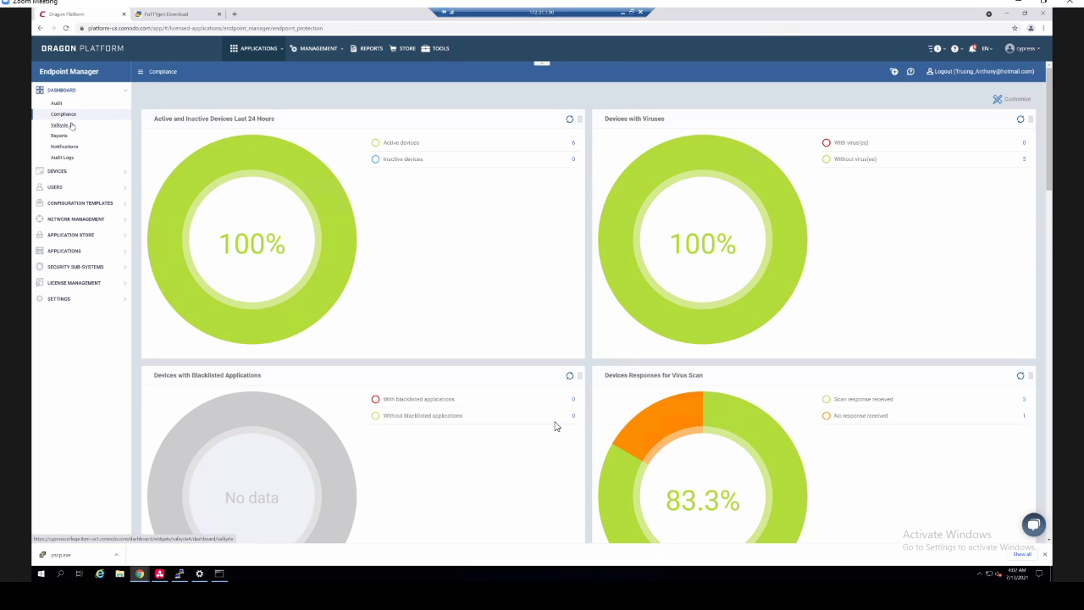
left_click(61, 126)
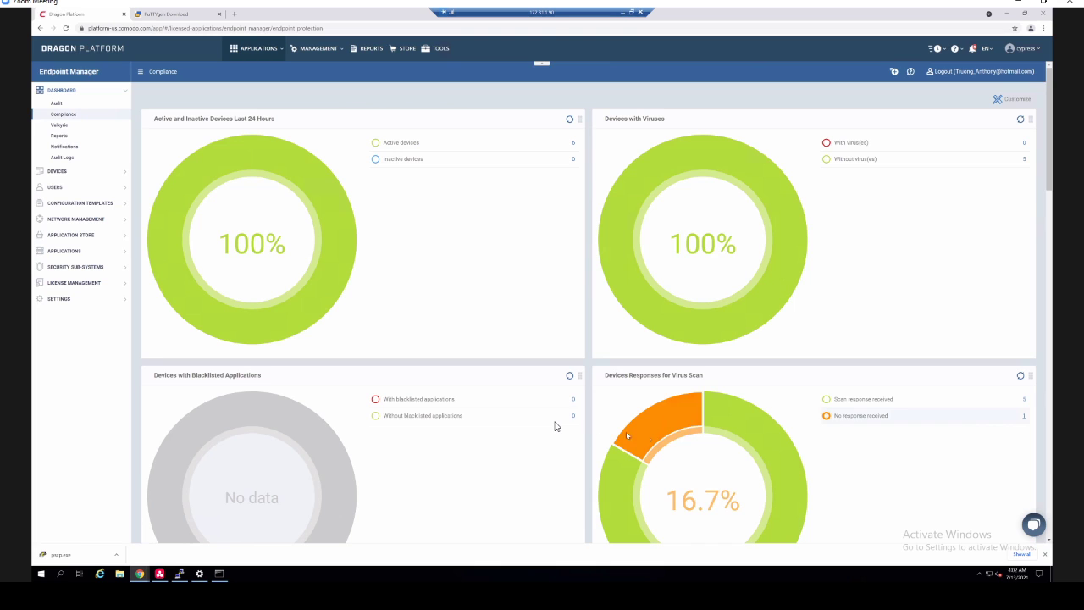
scroll(665, 404, "down", 1)
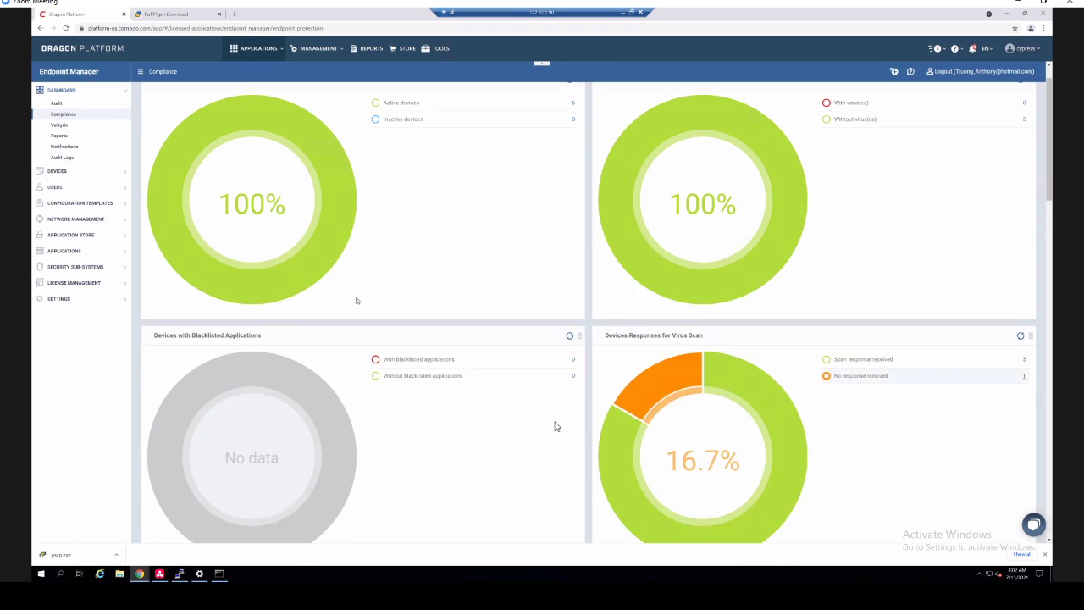
Scroll through the Valkyrie file-verdict dashboard, then bring up News & Notifications.
left_click(64, 132)
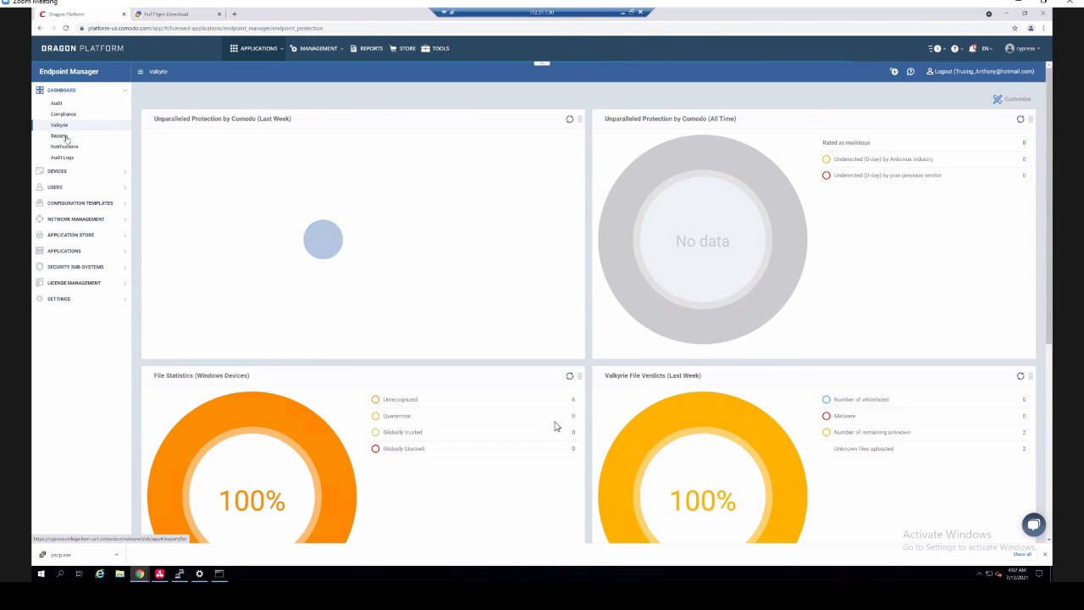
scroll(472, 334, "down", 1)
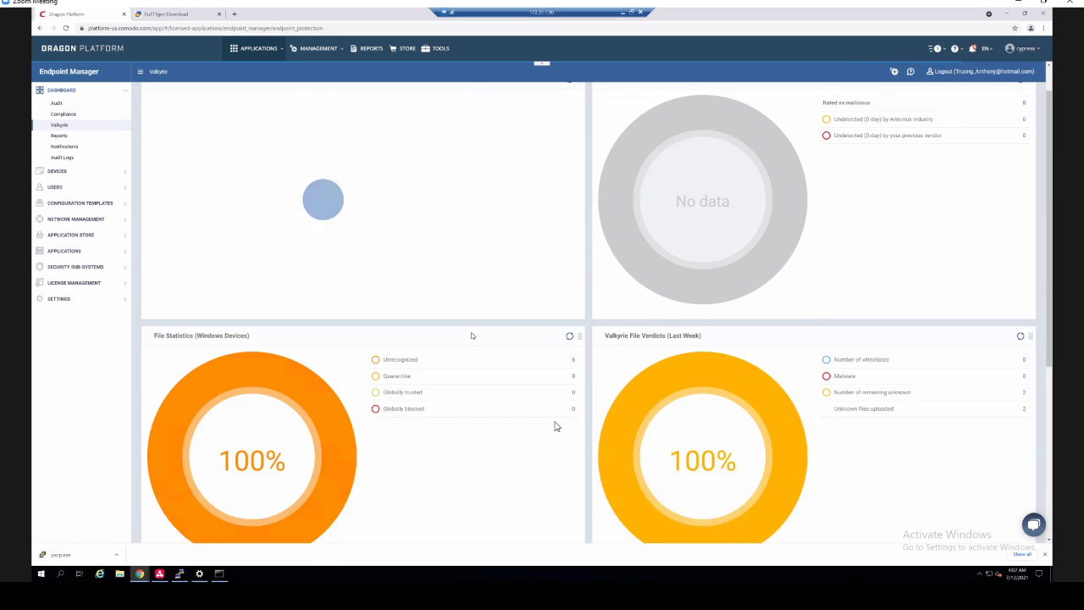
scroll(556, 426, "down", 4)
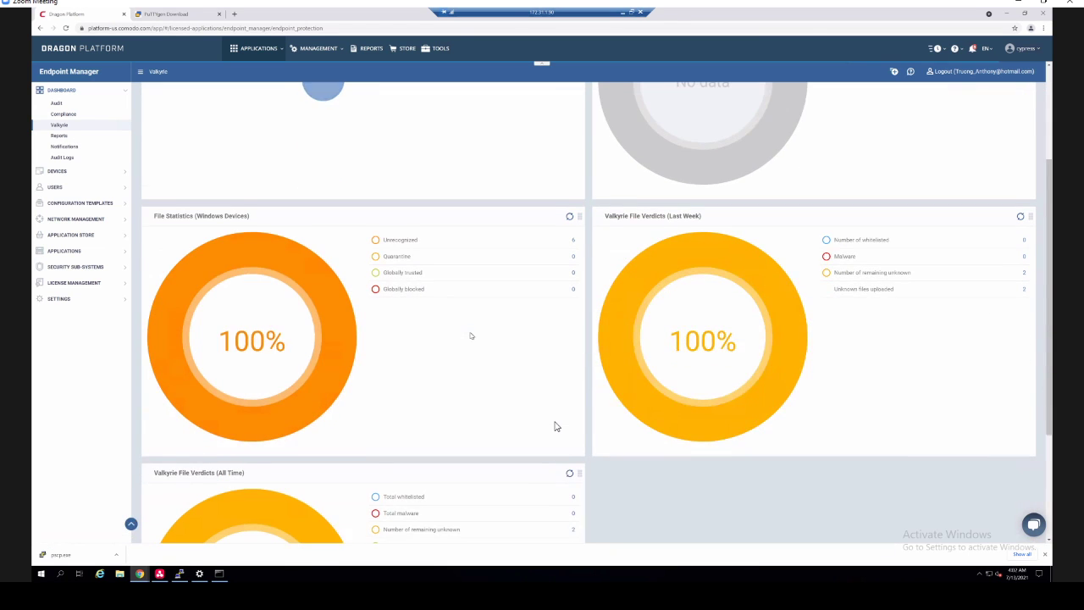
scroll(556, 427, "down", 3)
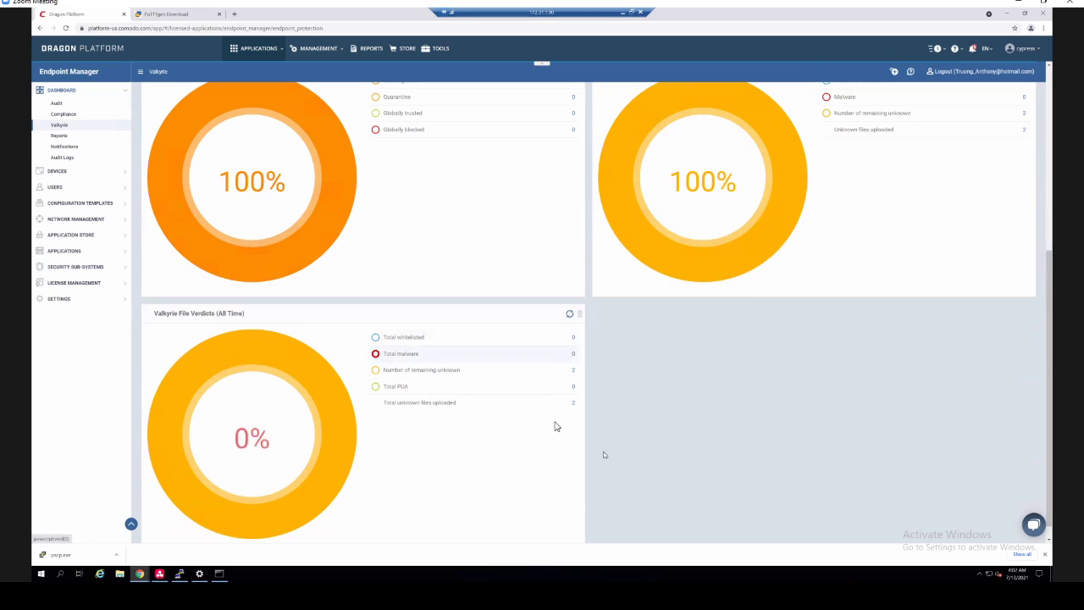
scroll(556, 426, "up", 6)
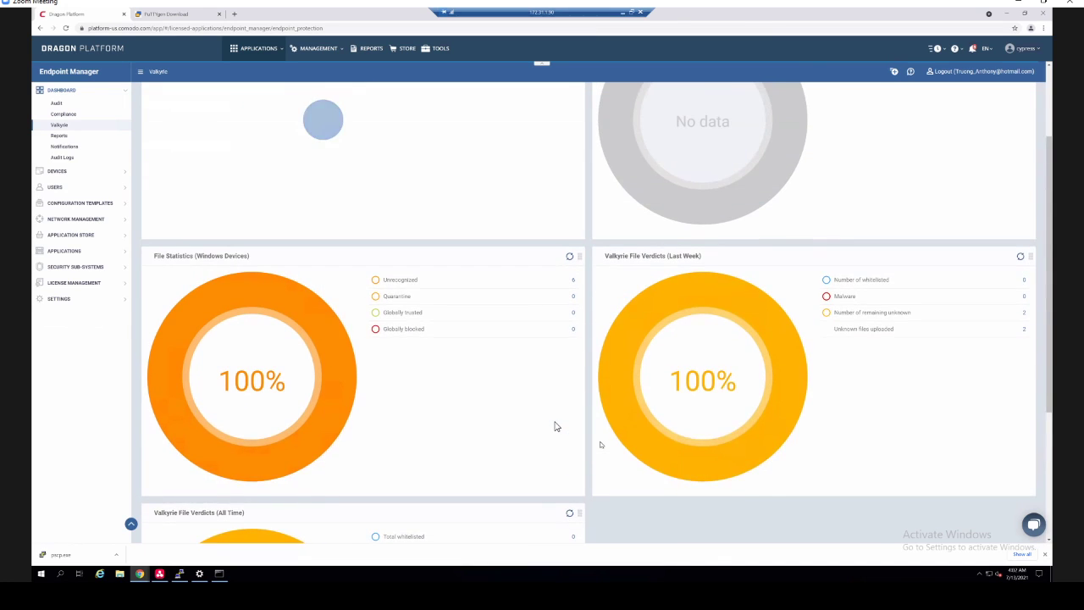
scroll(556, 426, "up", 2)
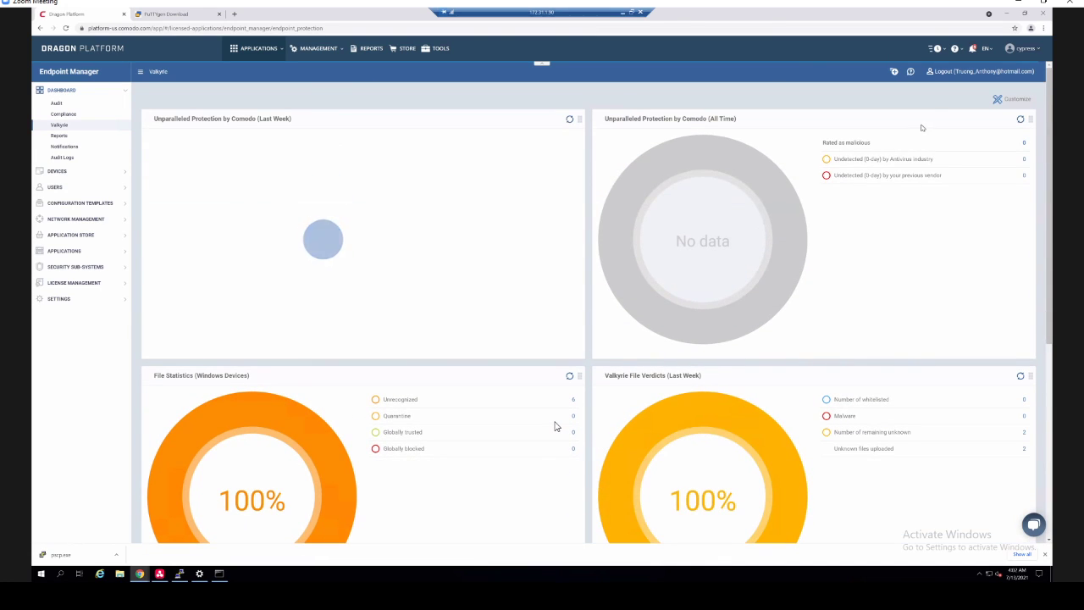
left_click(974, 49)
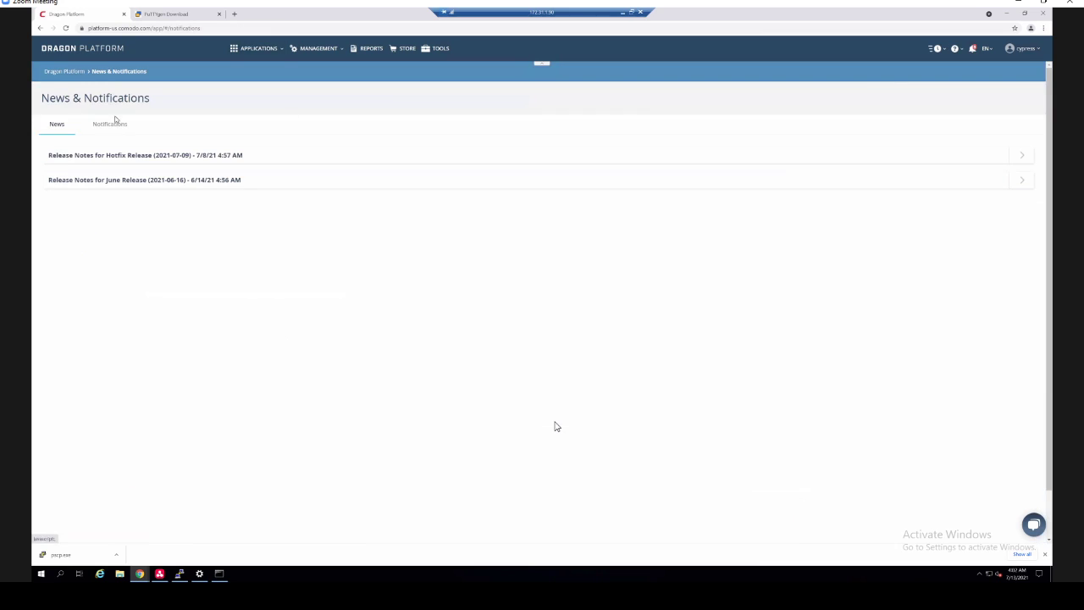
Clear the saved Application Control report notification, leaving 4, and return to the dashboard overview.
left_click(109, 124)
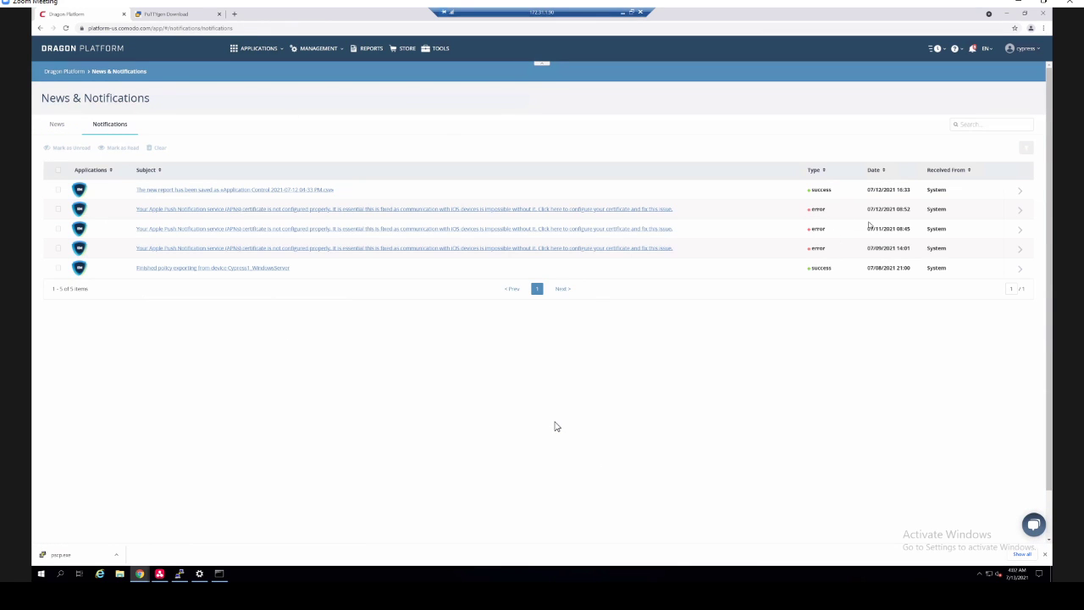
left_click_drag(811, 209, 326, 275)
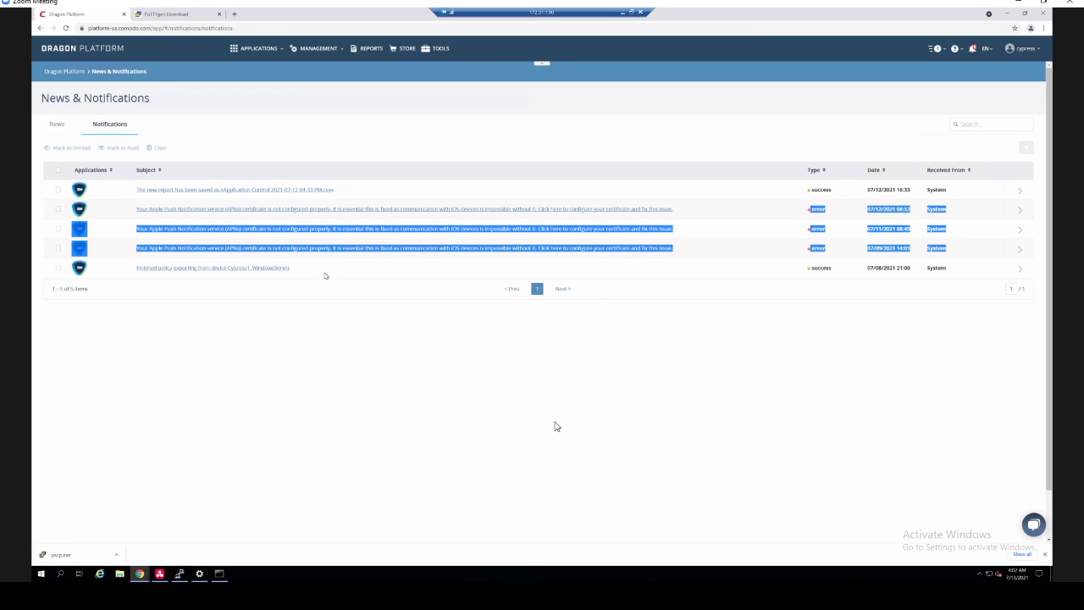
left_click(52, 251)
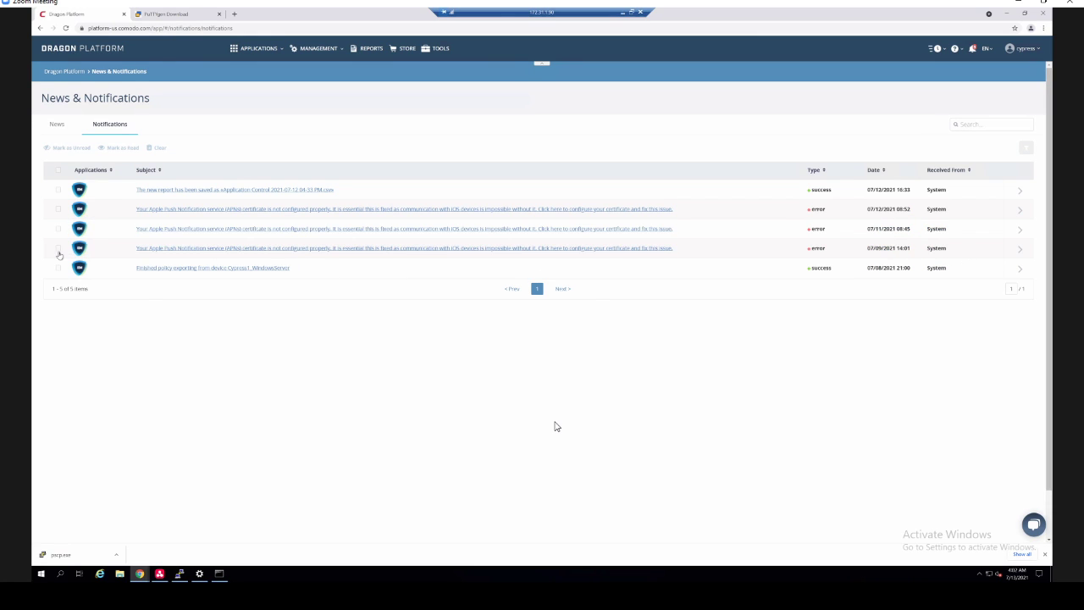
left_click_drag(850, 246, 568, 213)
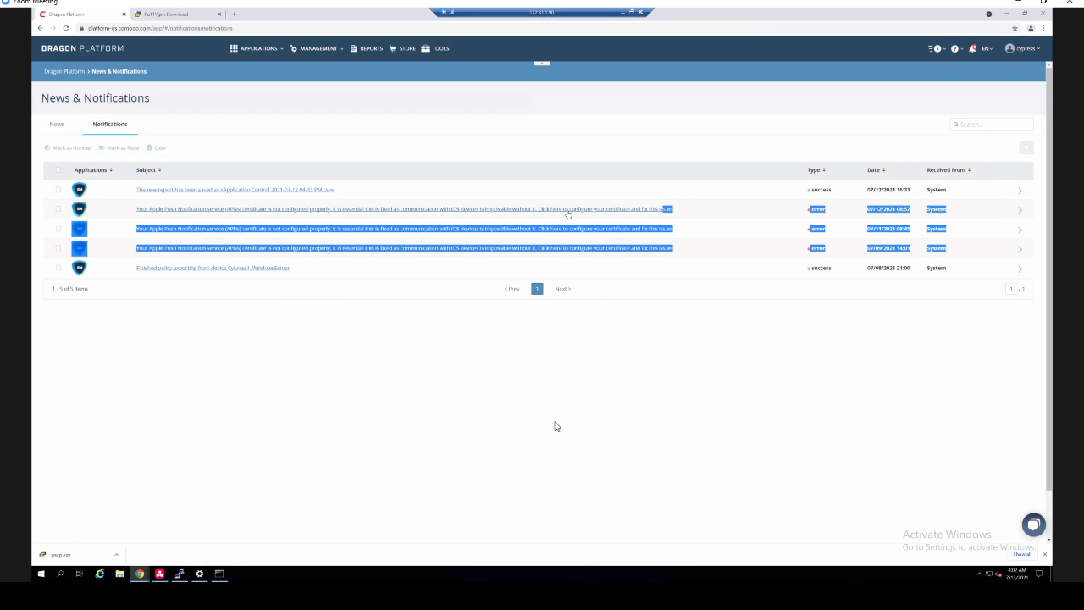
left_click(352, 206)
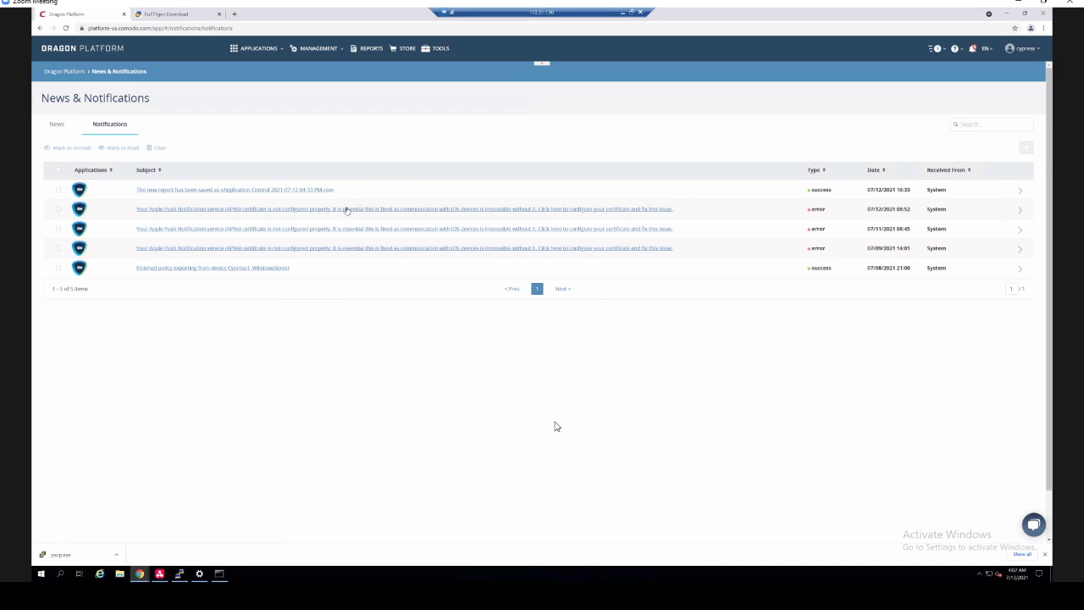
left_click(57, 190)
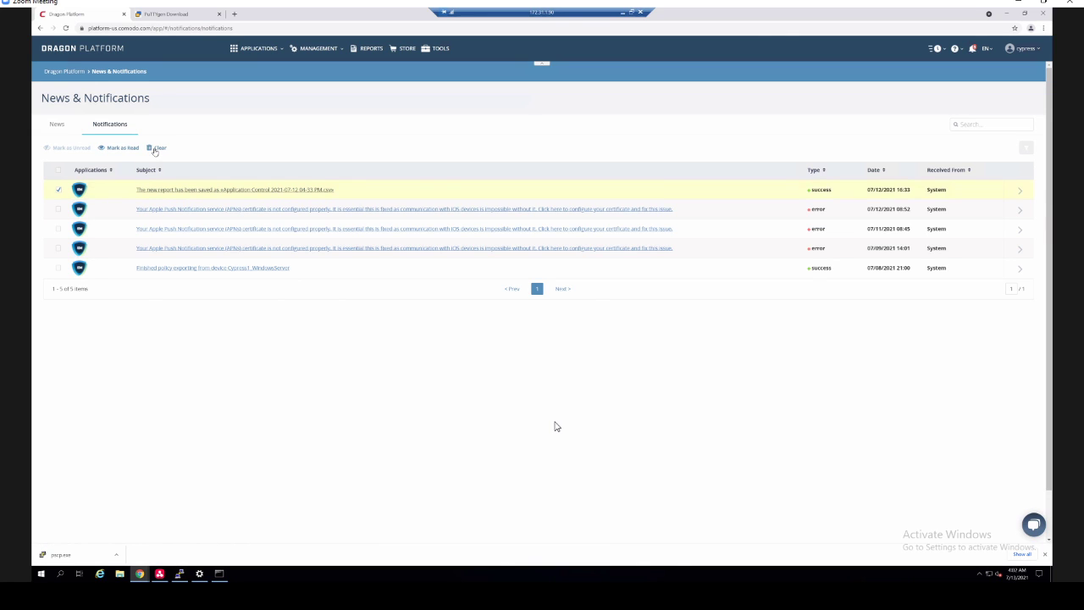
left_click(157, 149)
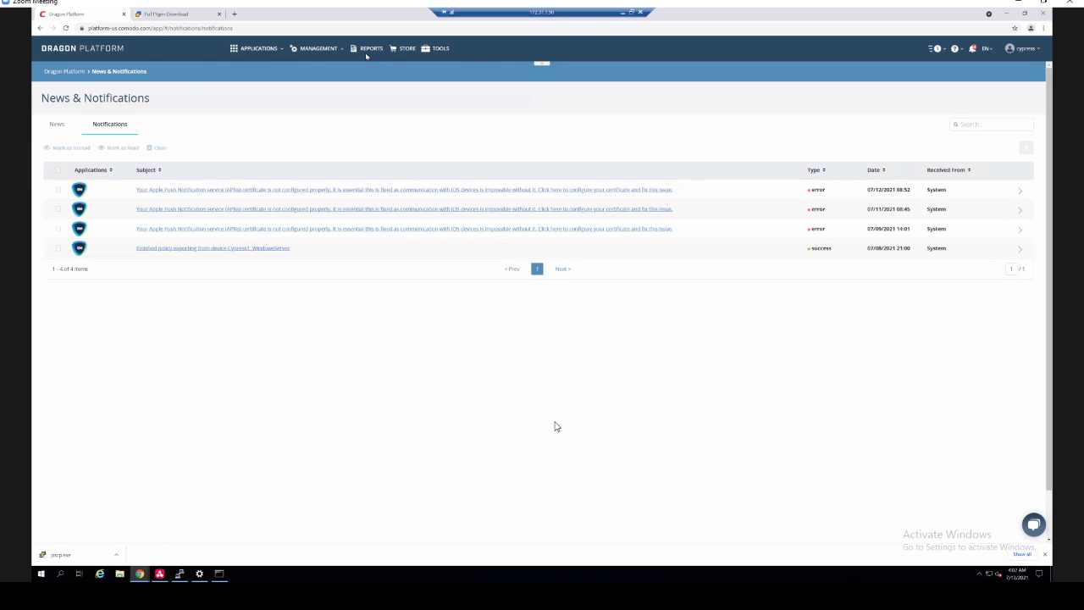
left_click(98, 49)
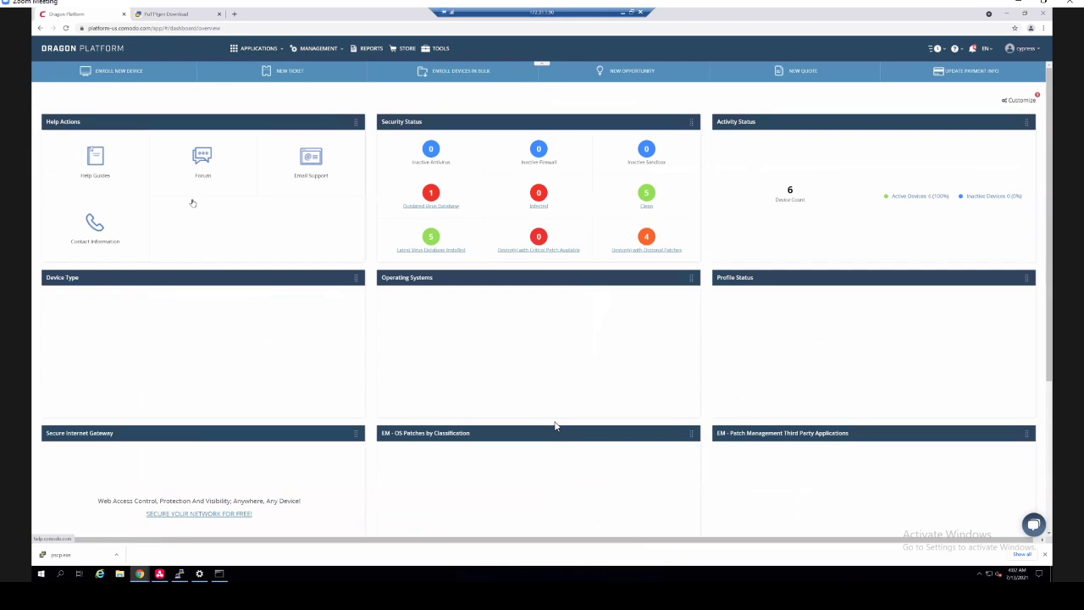
Open Endpoint Protection and its Audit dashboard with the OS and device-type charts.
left_click(266, 55)
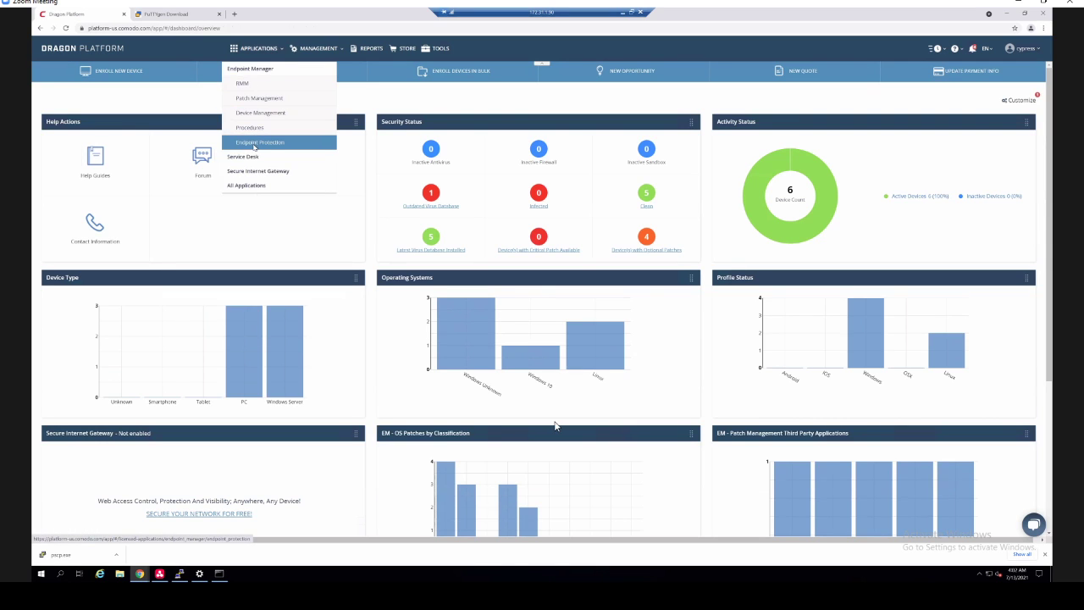
left_click(254, 144)
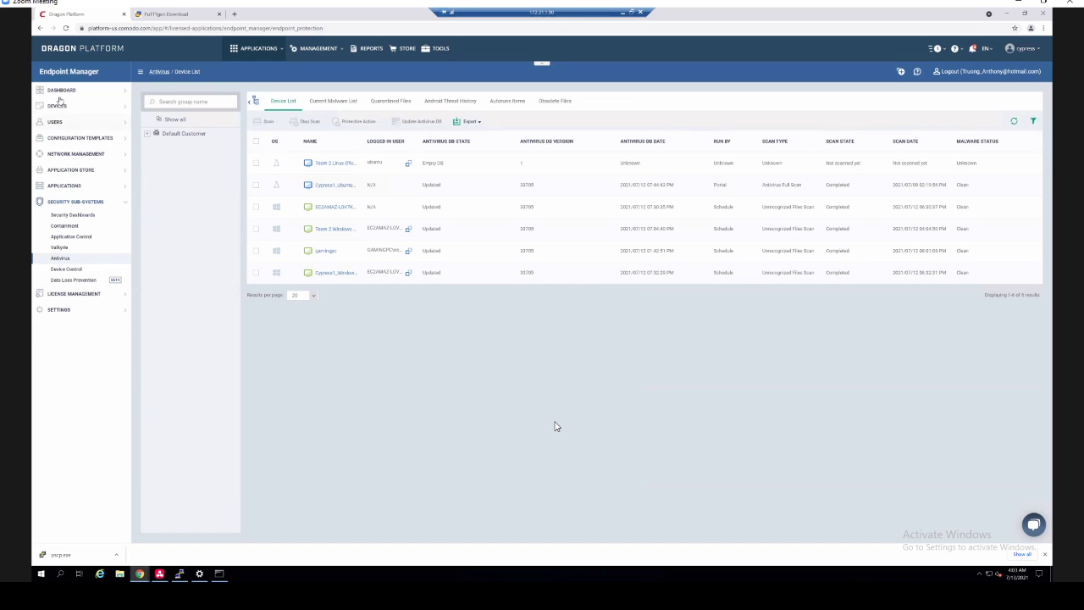
left_click(61, 90)
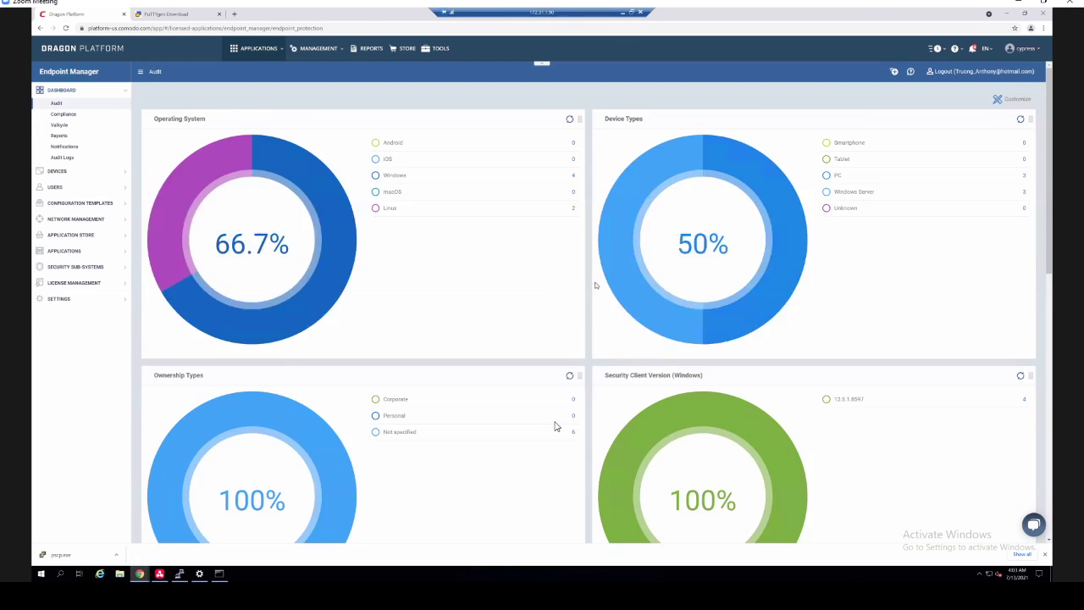
Open the Audit Logs and page back through older entries, pages 2, 3 onward.
left_click(61, 157)
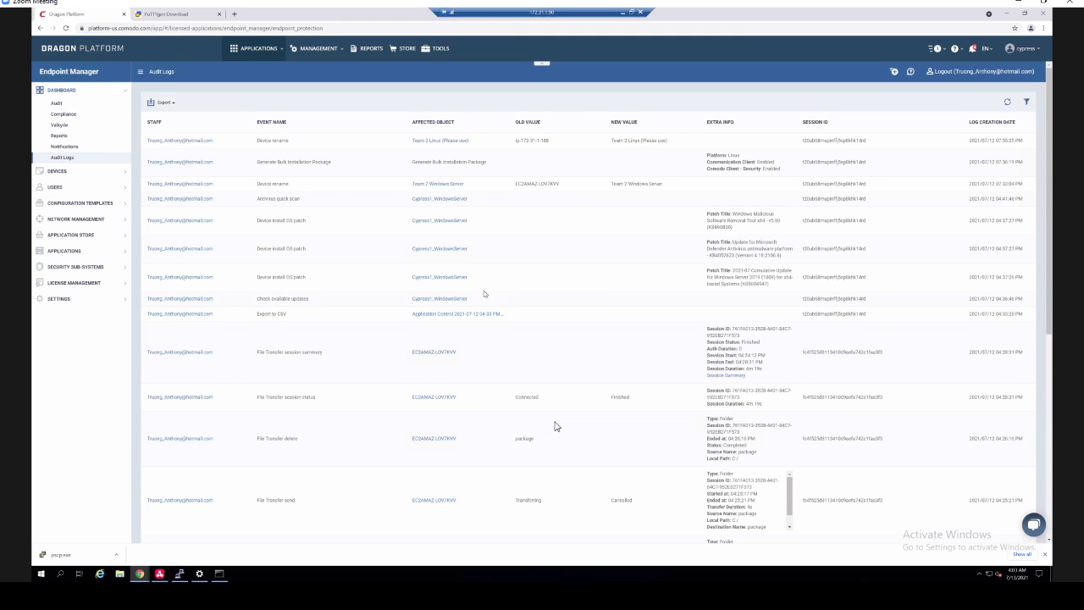
scroll(555, 426, "down", 5)
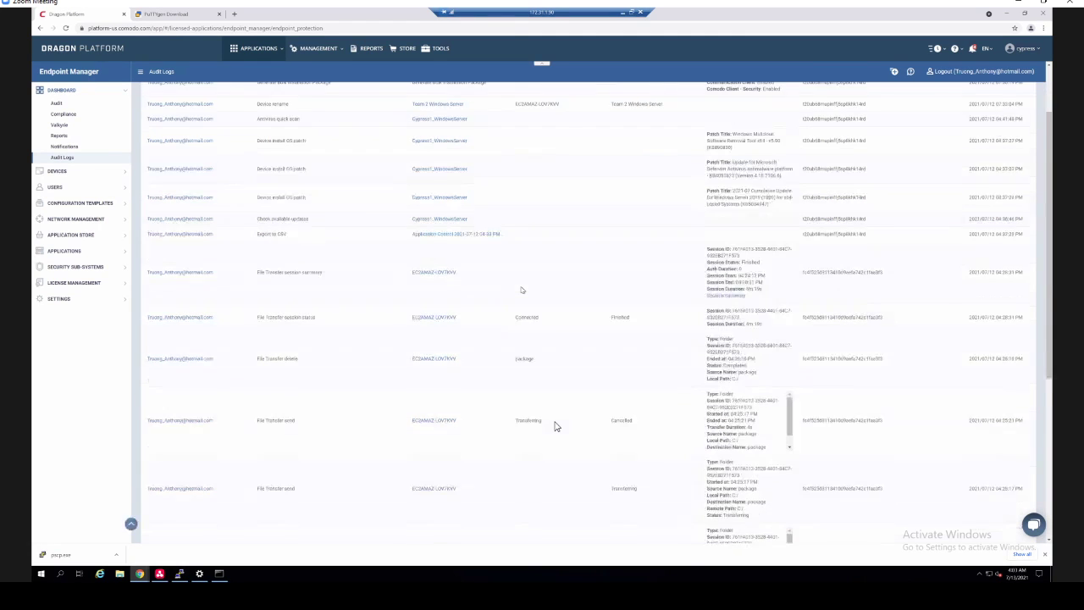
scroll(555, 426, "down", 3)
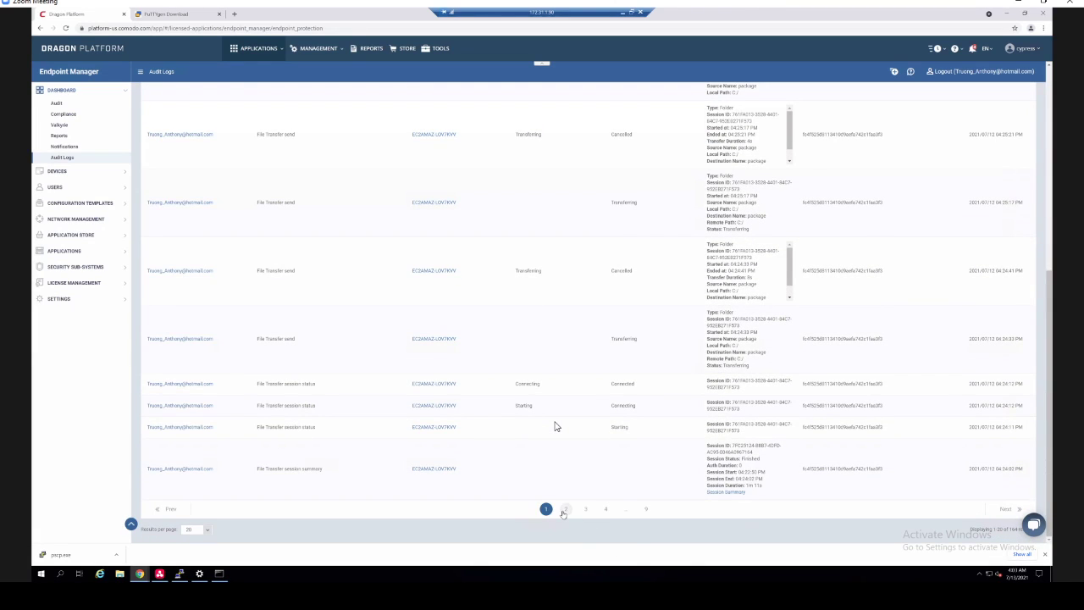
left_click(566, 509)
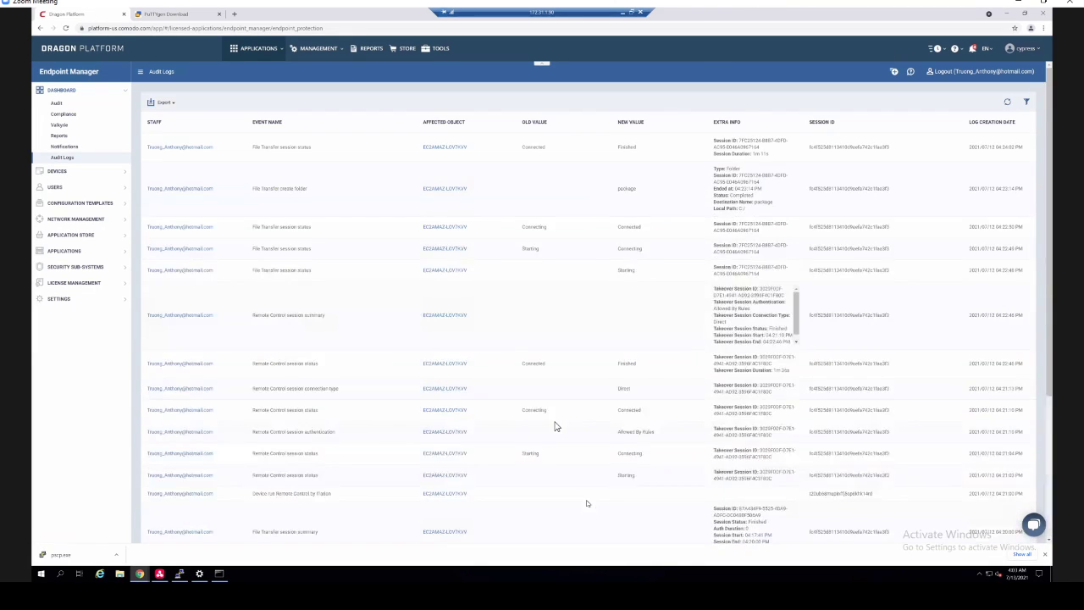
scroll(555, 426, "down", 2)
scroll(555, 426, "down", 3)
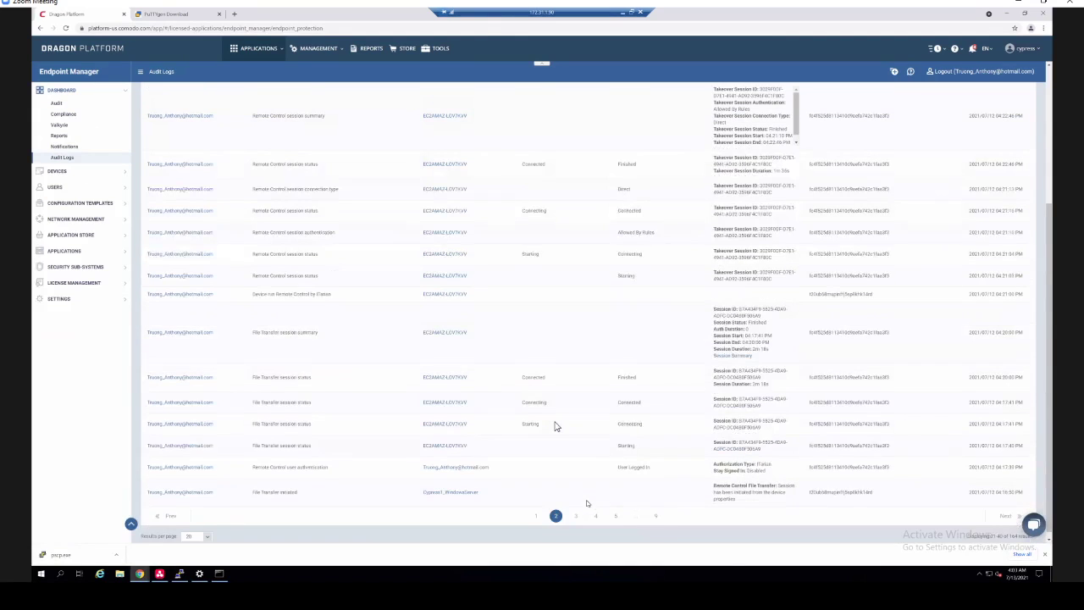
left_click(577, 509)
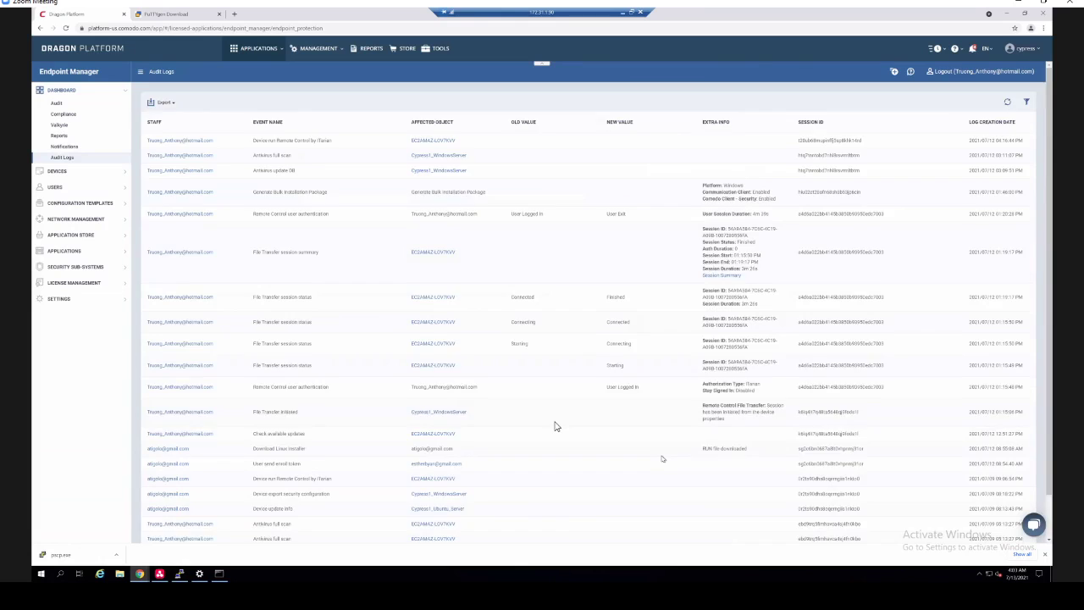
scroll(555, 426, "down", 1)
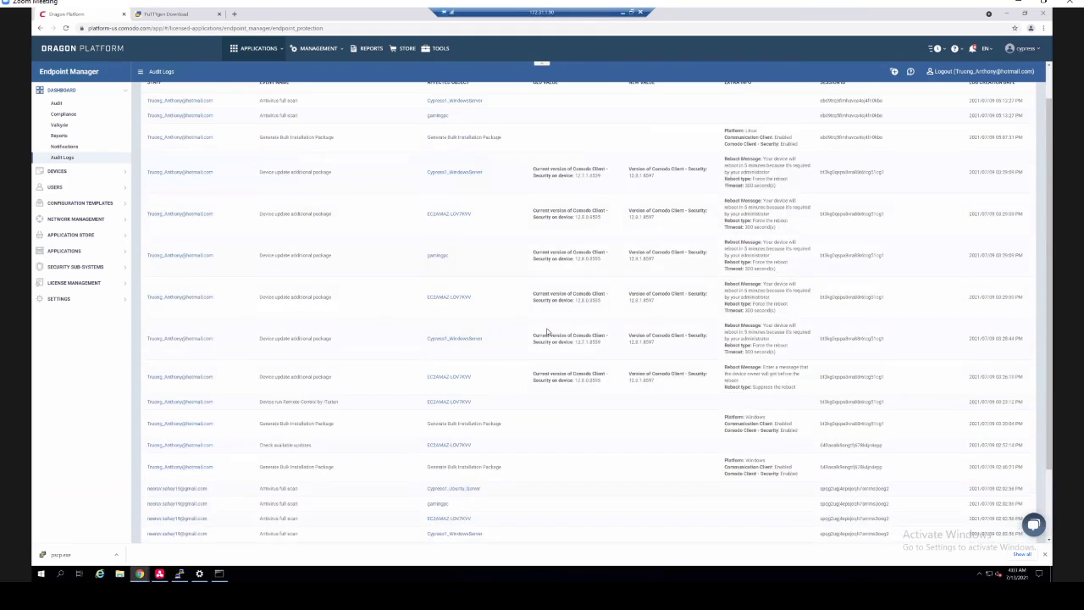
scroll(547, 331, "down", 2)
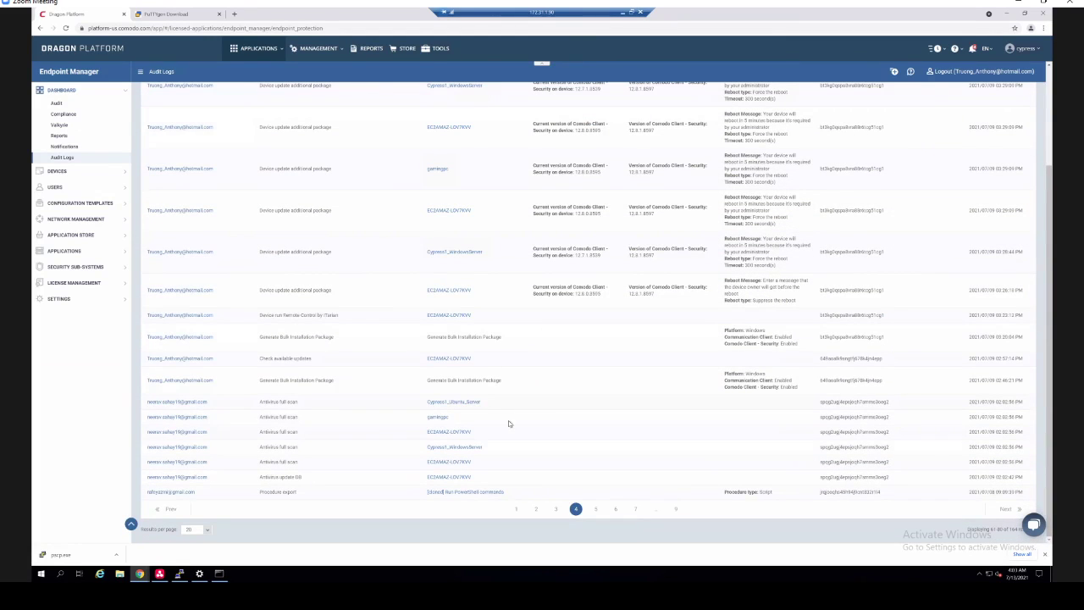
left_click(595, 509)
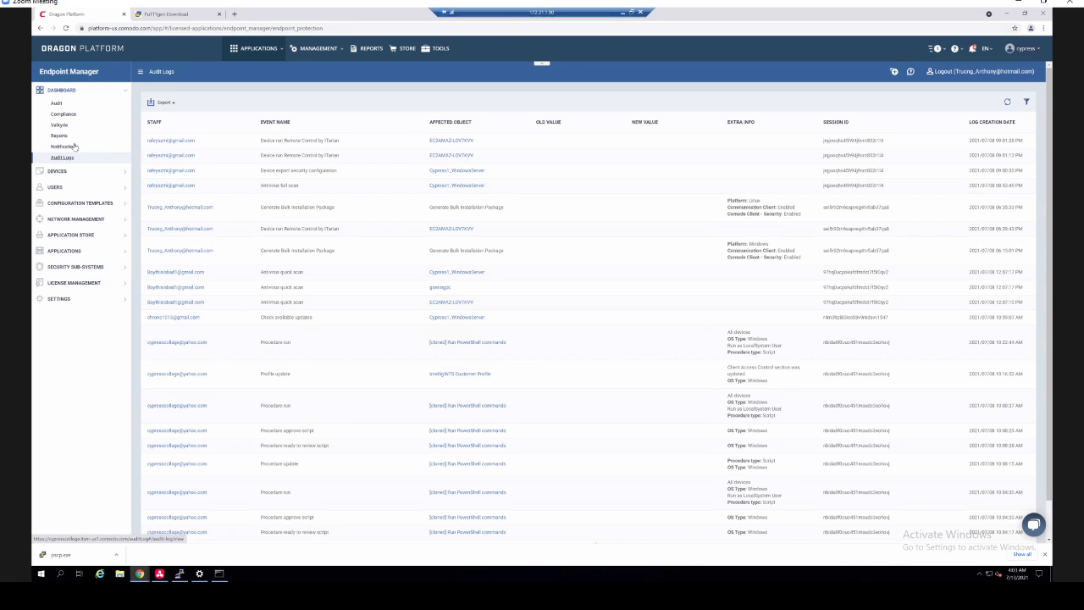
Follow the APNs certificate notice into Portal Set-Up and browse the Android, Extensions, Exception and Device Removal tabs.
left_click(73, 147)
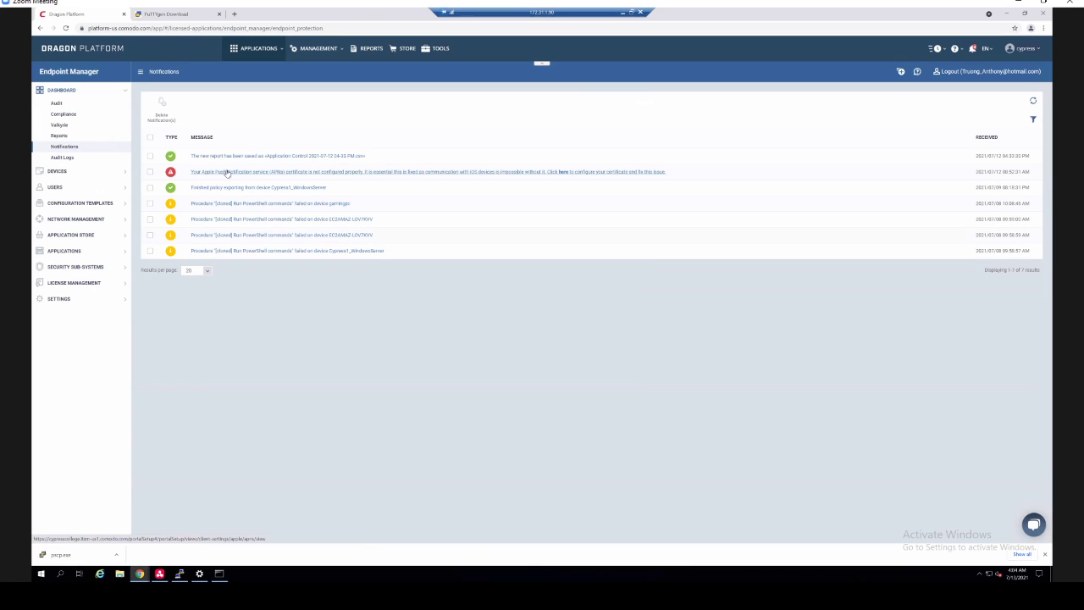
left_click(229, 173)
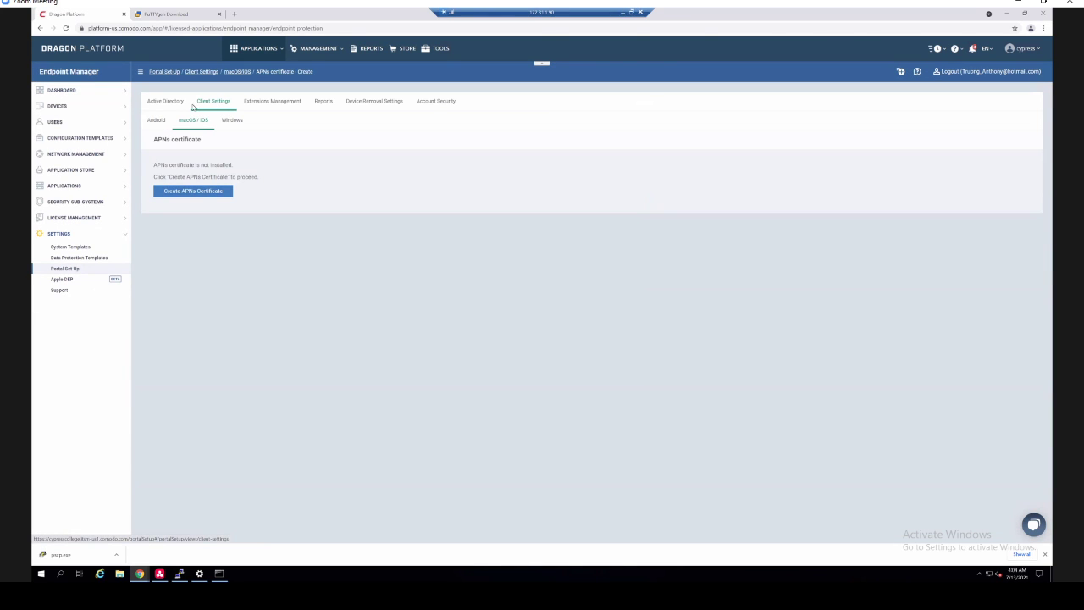
left_click(173, 103)
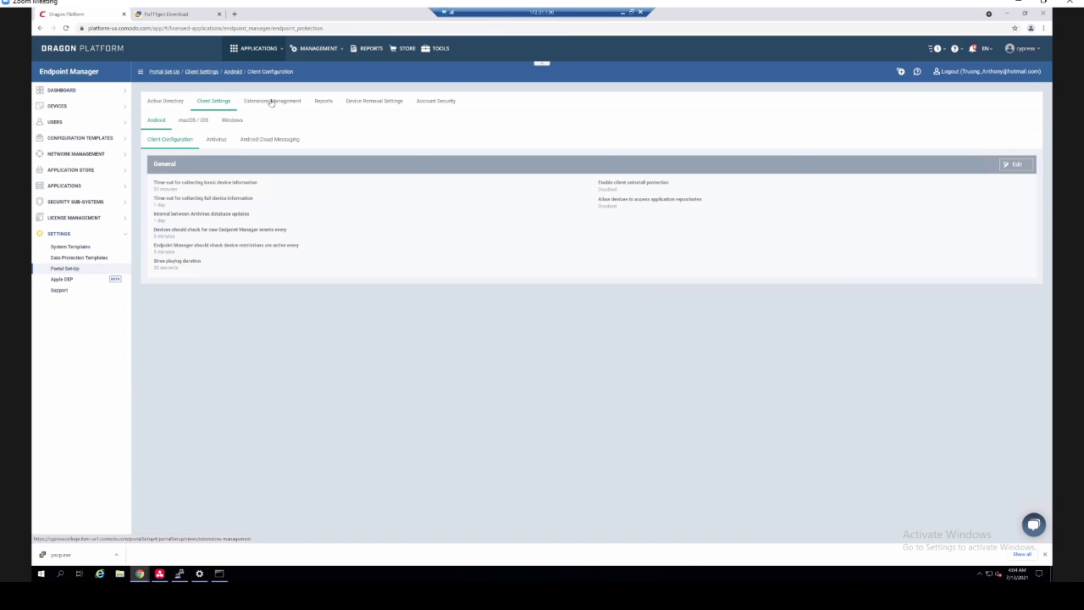
left_click(271, 101)
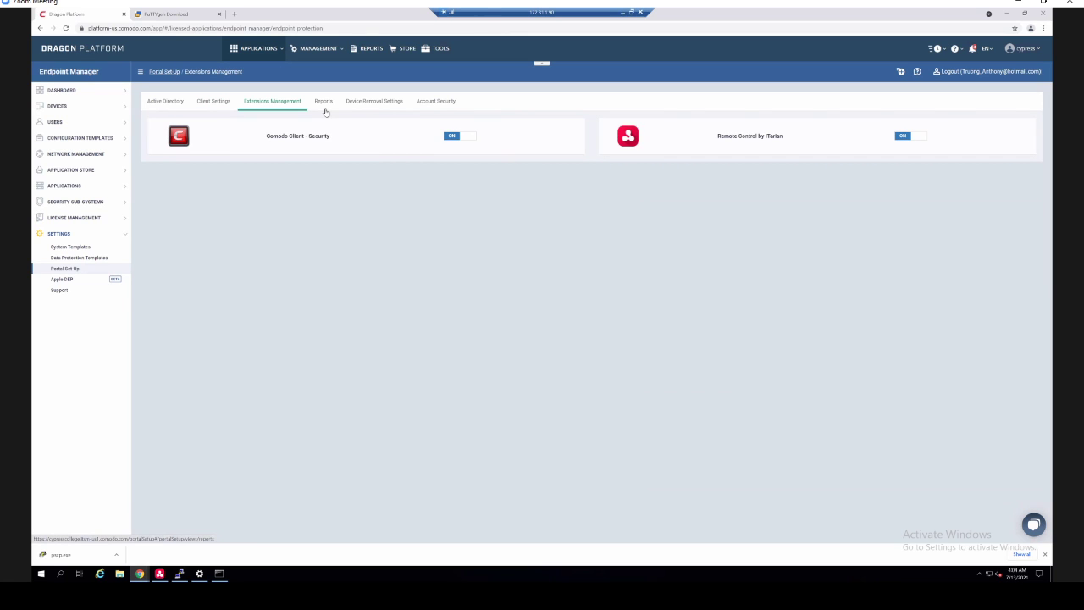
left_click(325, 105)
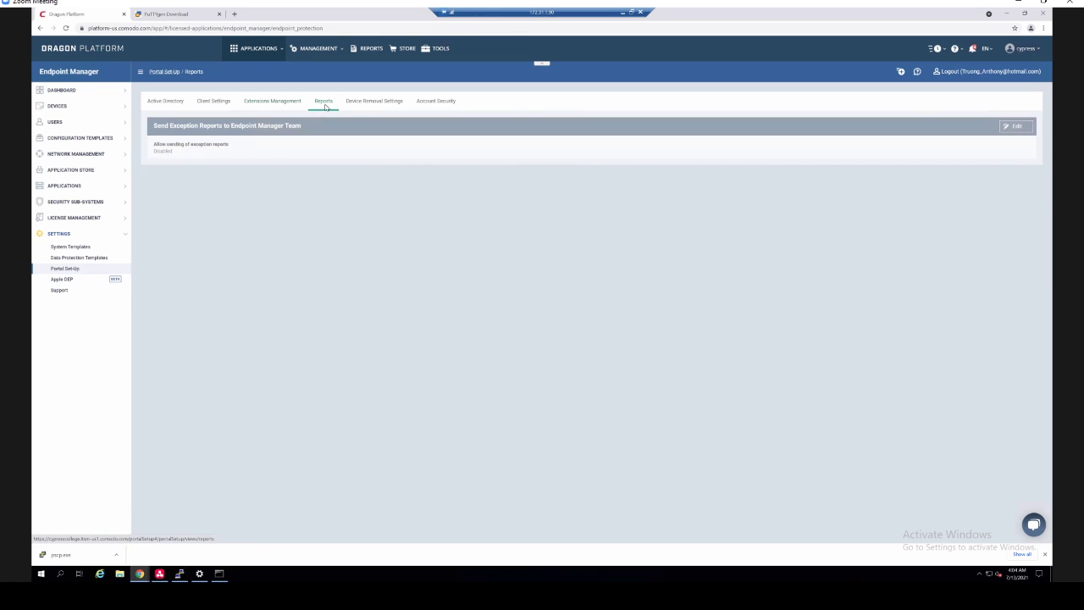
left_click(371, 106)
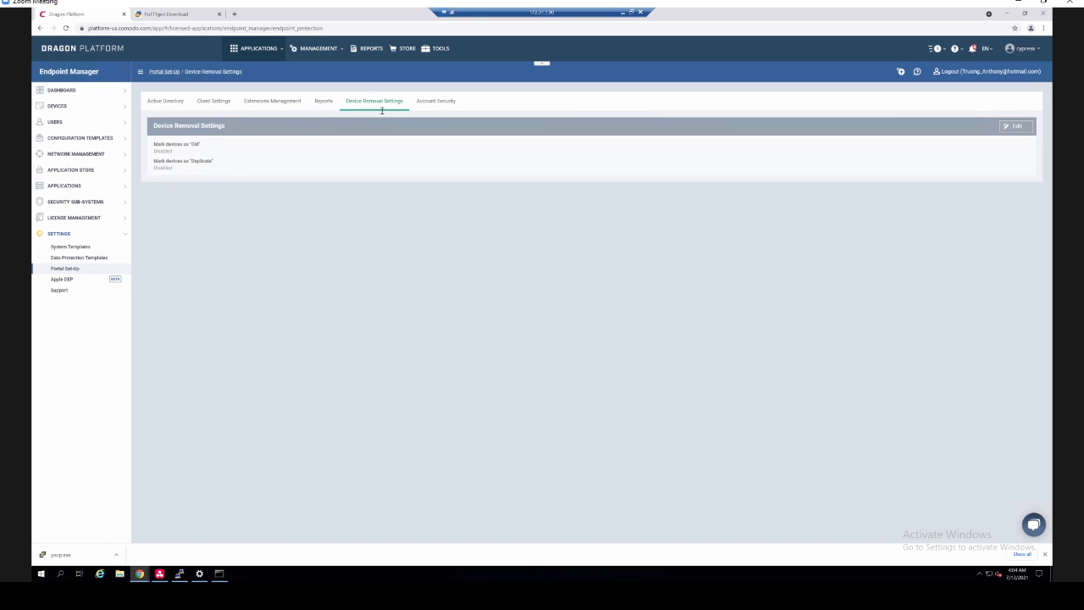
Check Account Security (password expiry disabled, 2FA enforced), entering edit mode and cancelling without changes.
left_click(437, 105)
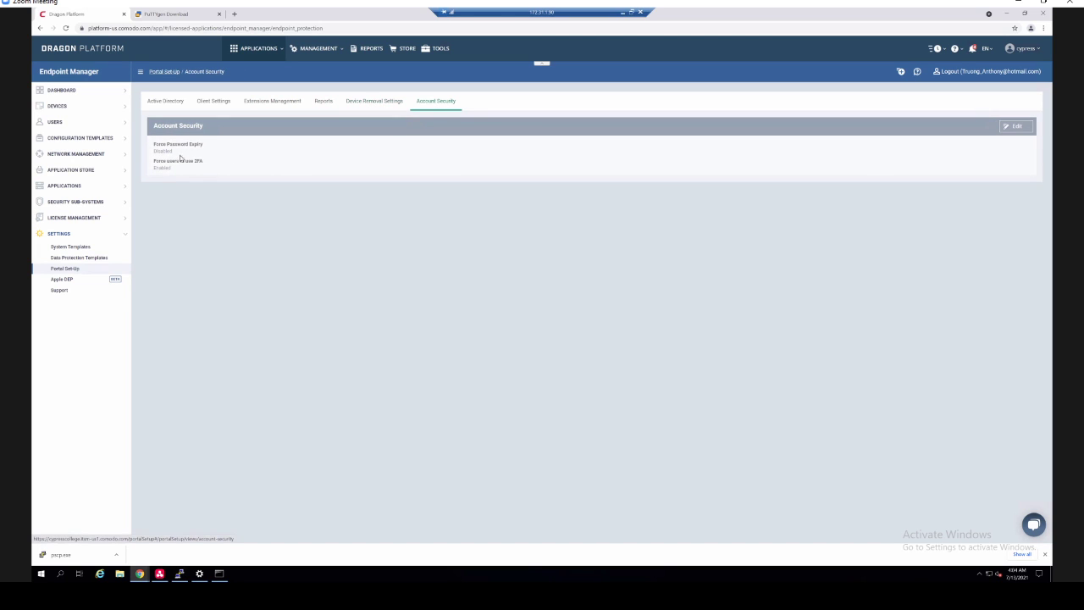
left_click_drag(151, 152, 152, 153)
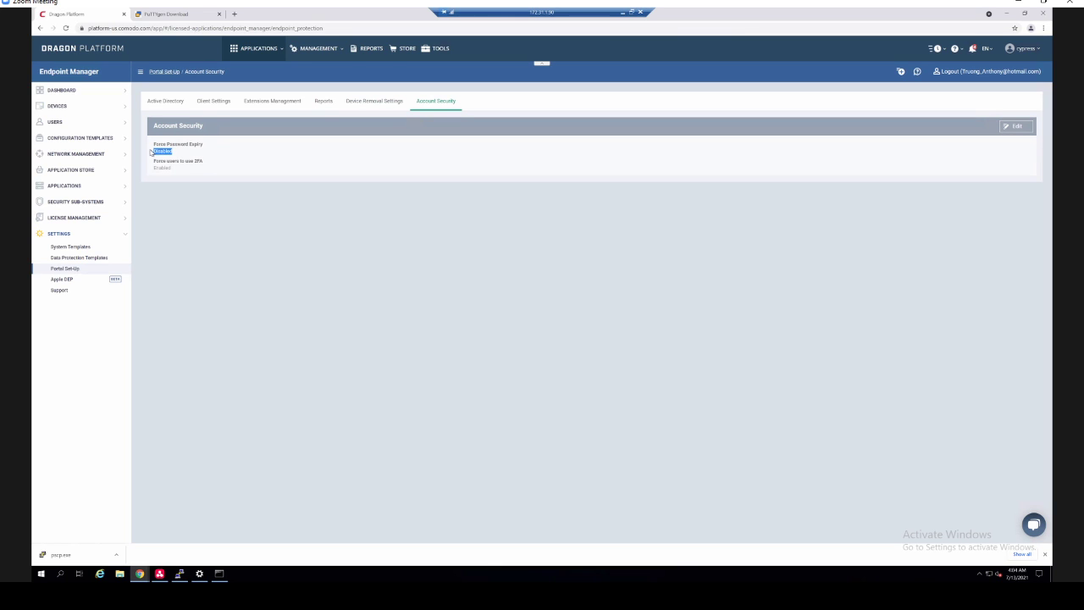
double_click(166, 168)
left_click(180, 167)
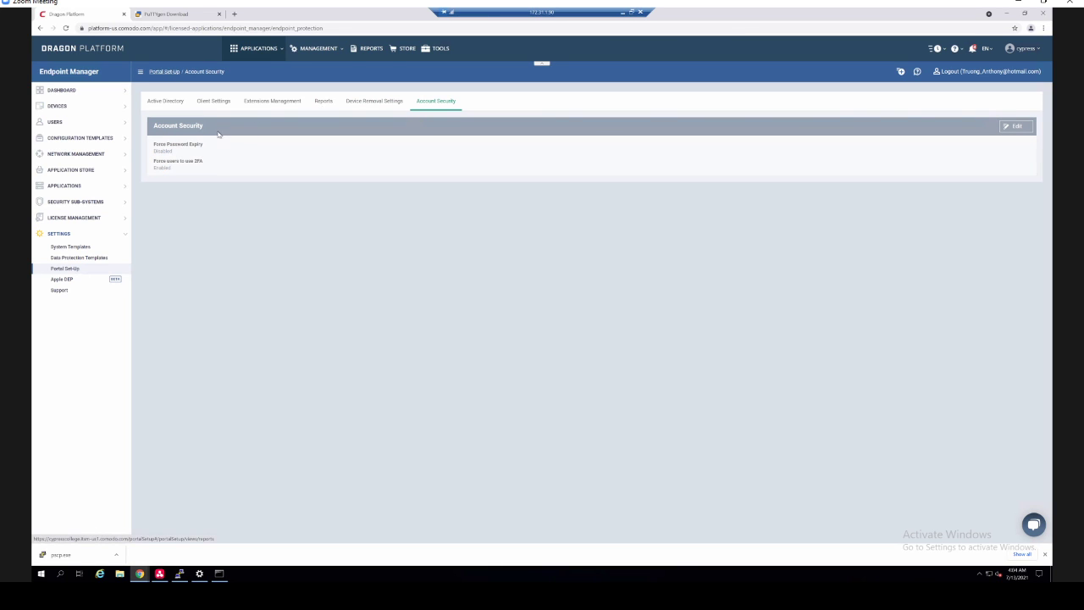
left_click(1010, 128)
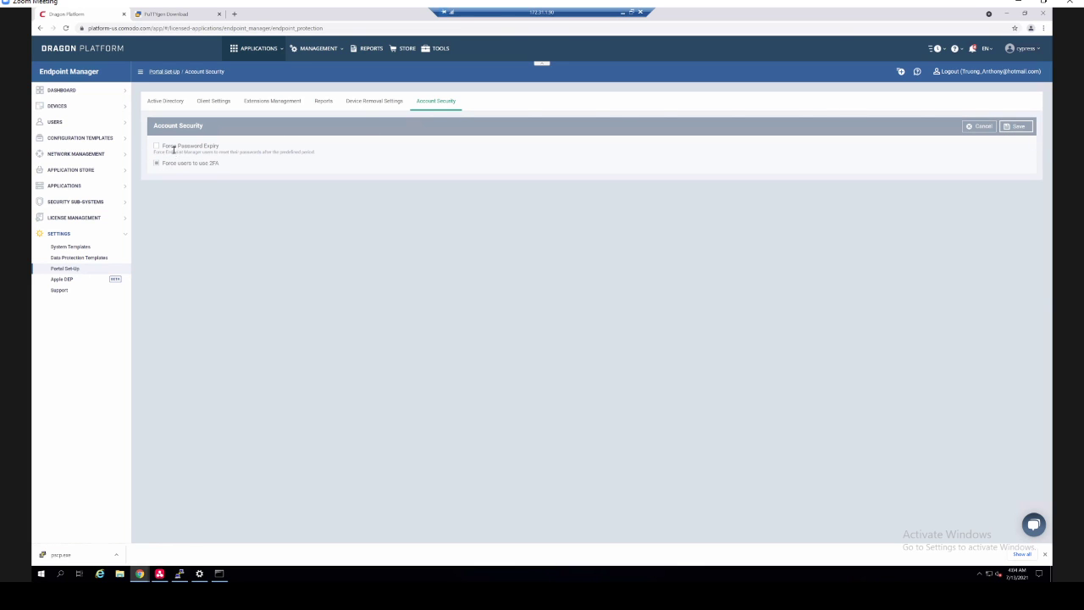
left_click(982, 126)
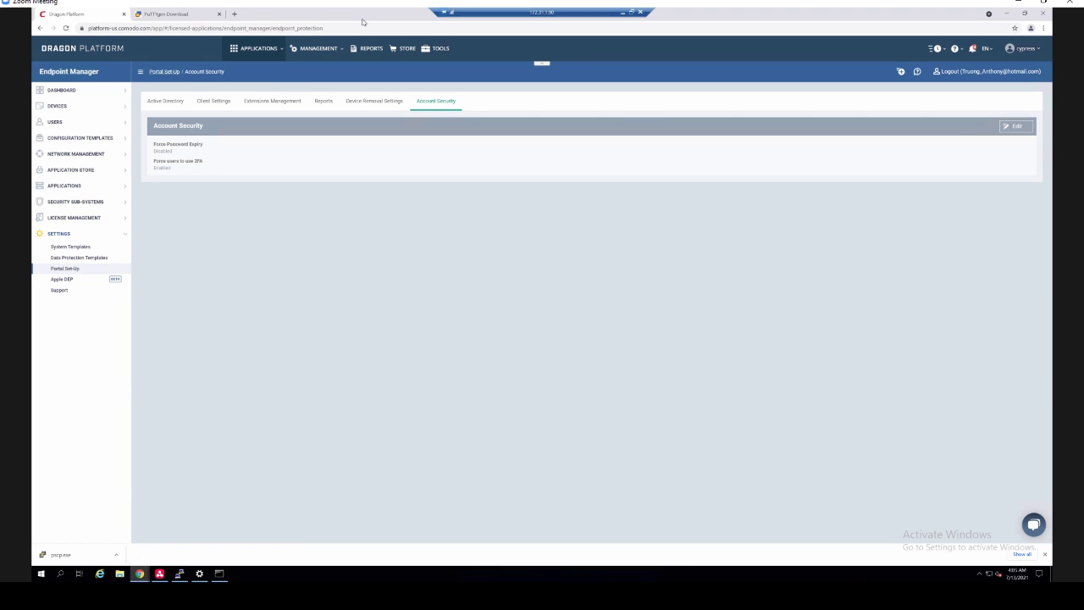
Back on the Dragon Platform tab, open the Security Sub-Systems > Security Dashboards event view.
left_click(169, 15)
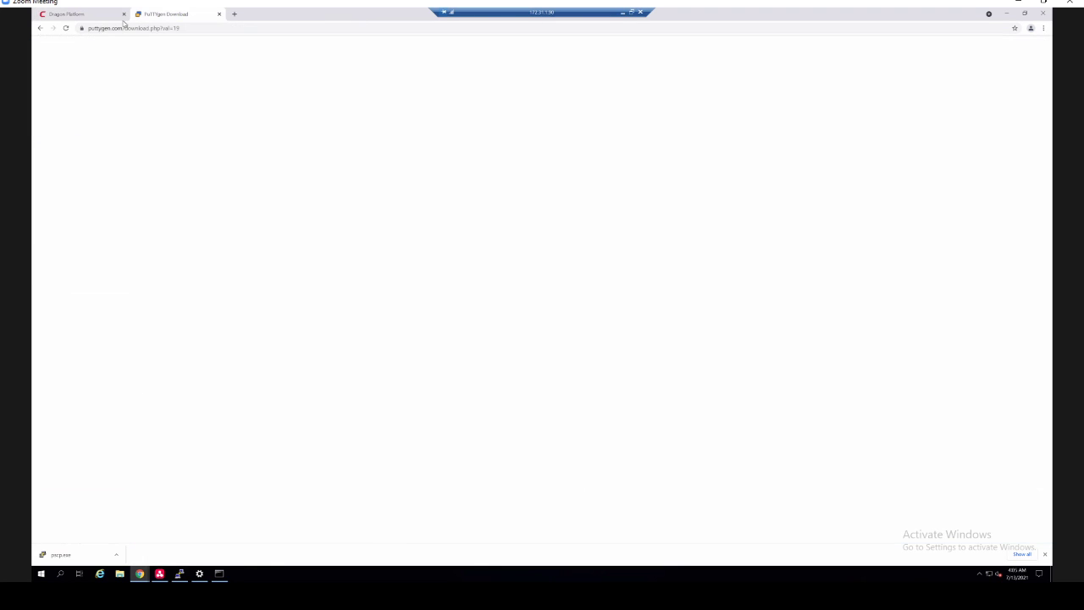
left_click(70, 15)
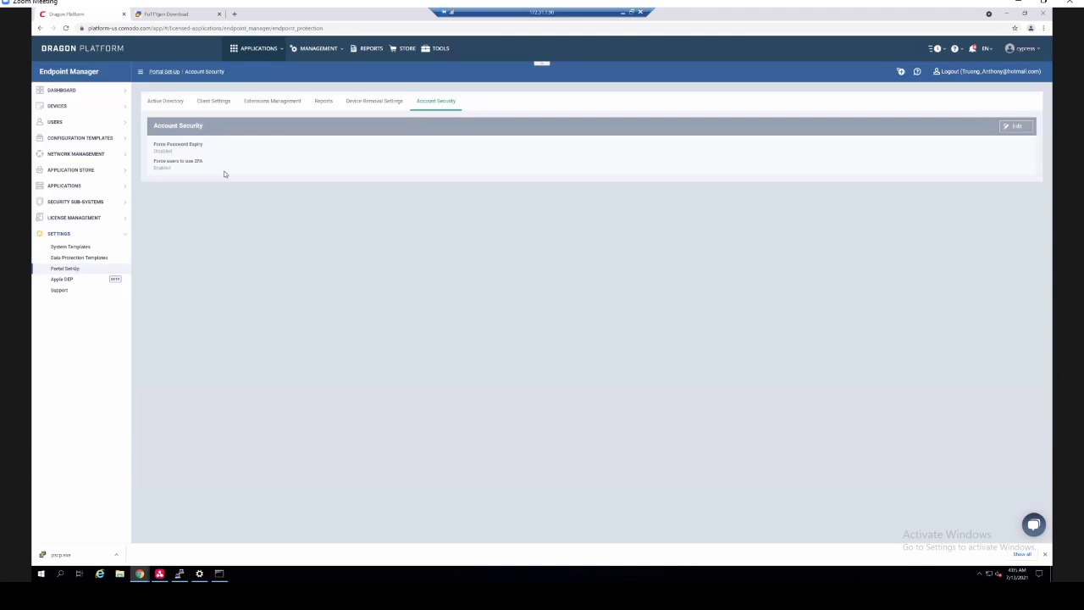
left_click(78, 202)
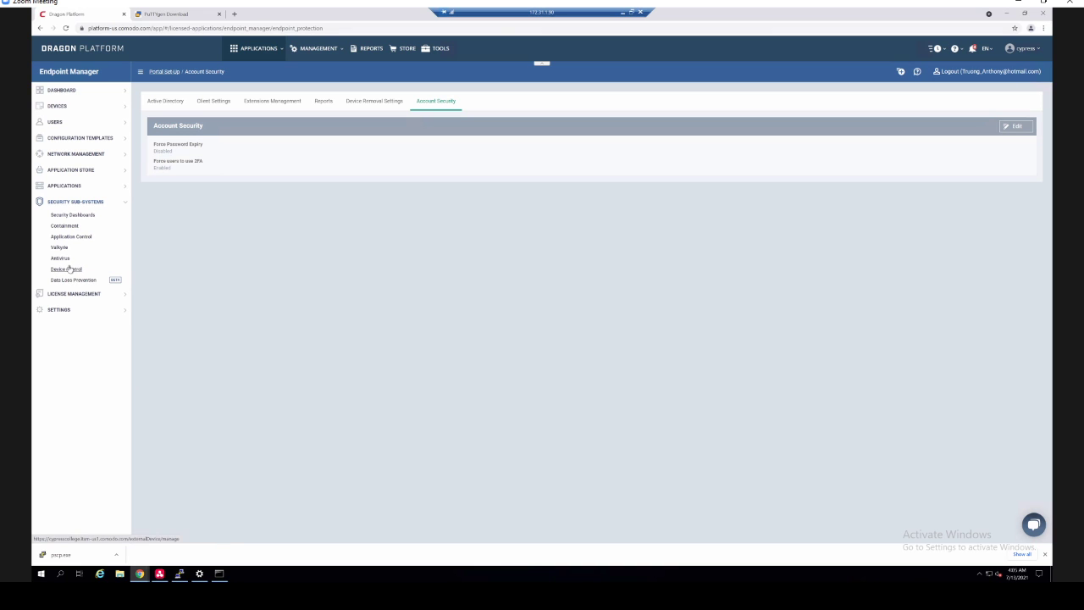
left_click(57, 216)
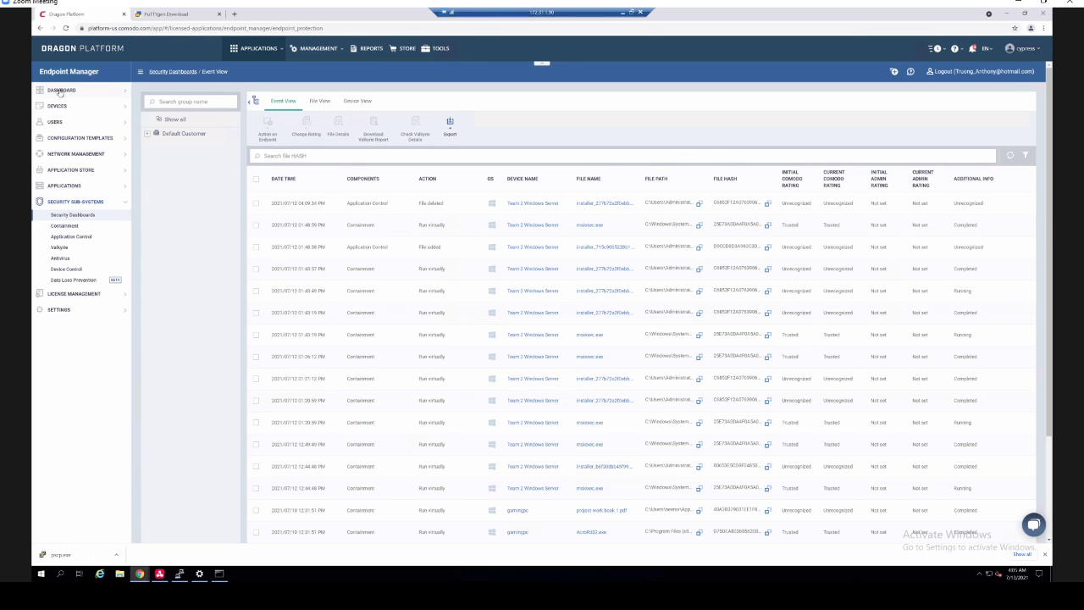
Expand the Dashboard section in the sidebar to reveal its sub-pages.
left_click(59, 90)
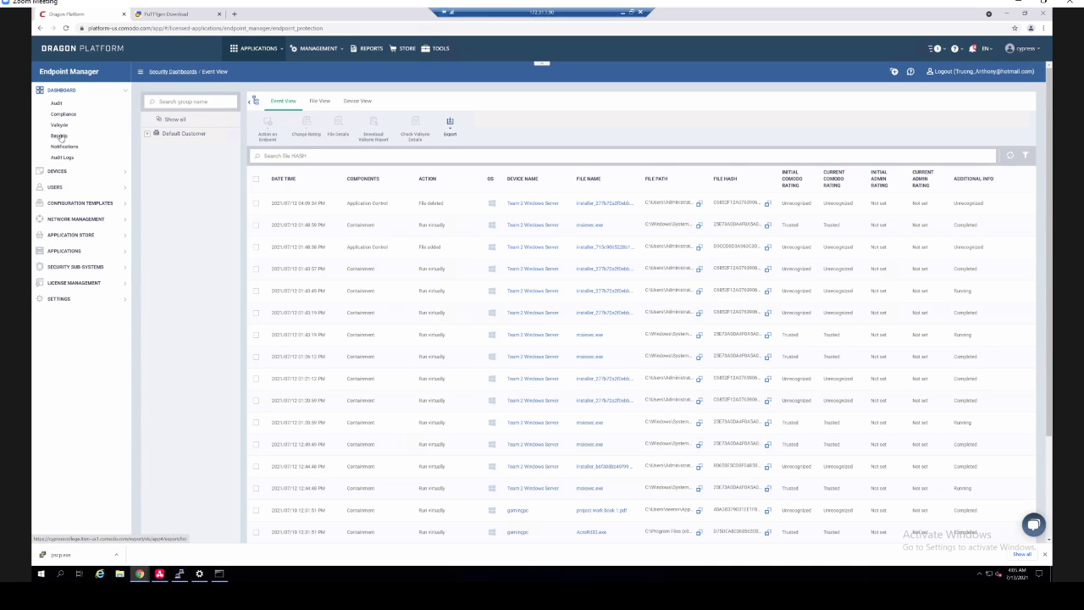
Look over the Reports list, the Audit dashboard and the Audit Logs.
left_click(57, 136)
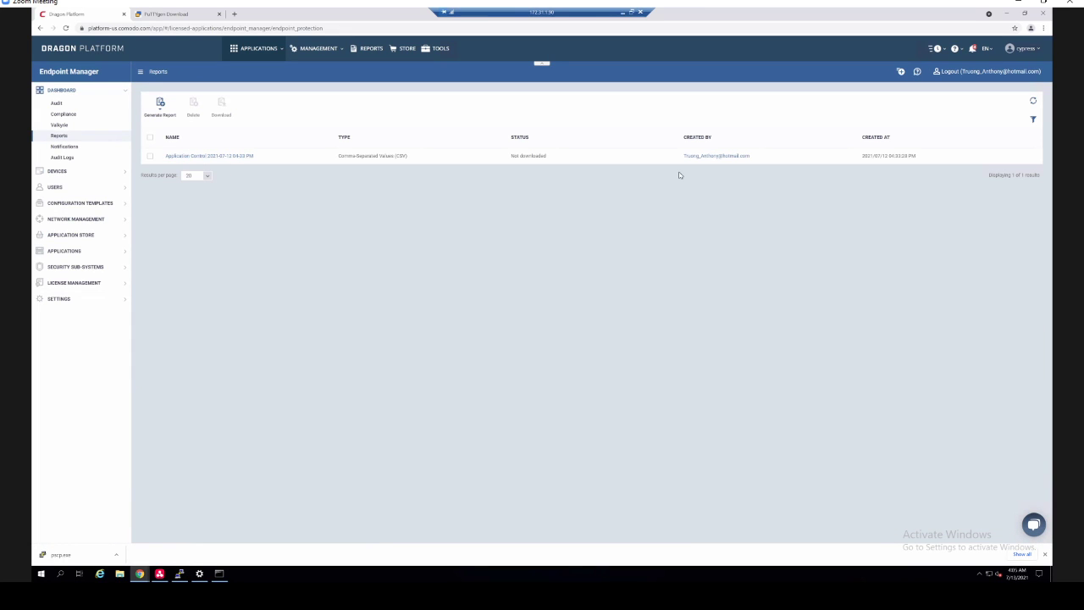
left_click(63, 104)
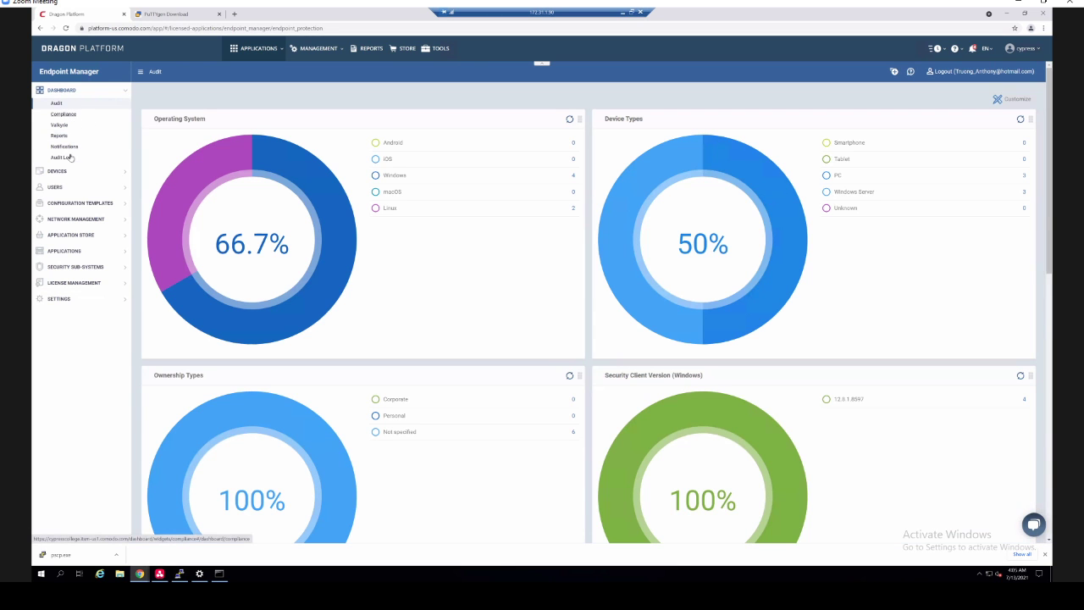
left_click(66, 156)
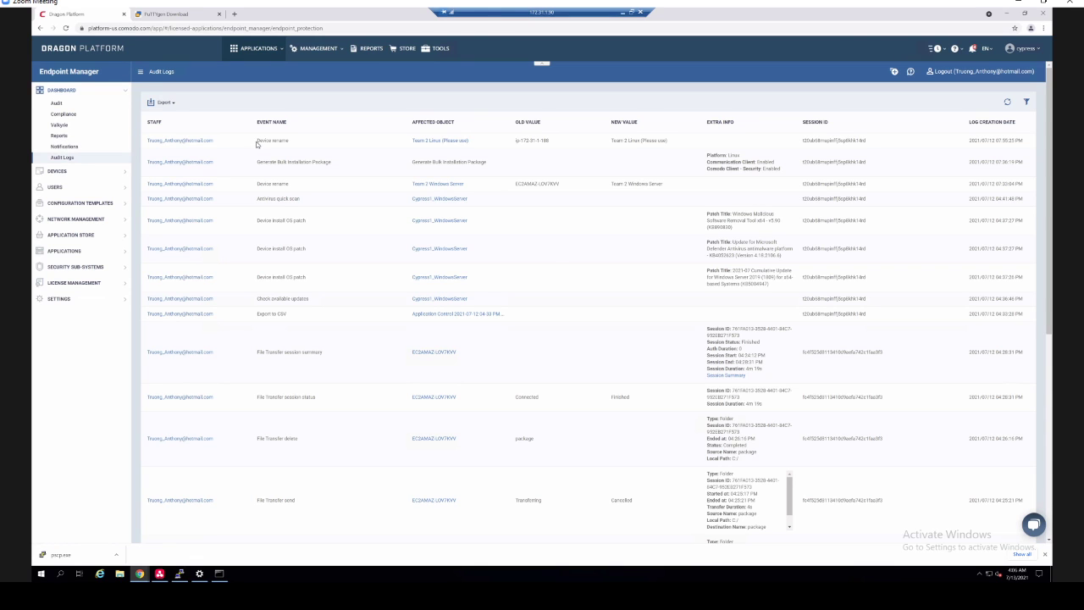
scroll(278, 285, "down", 1)
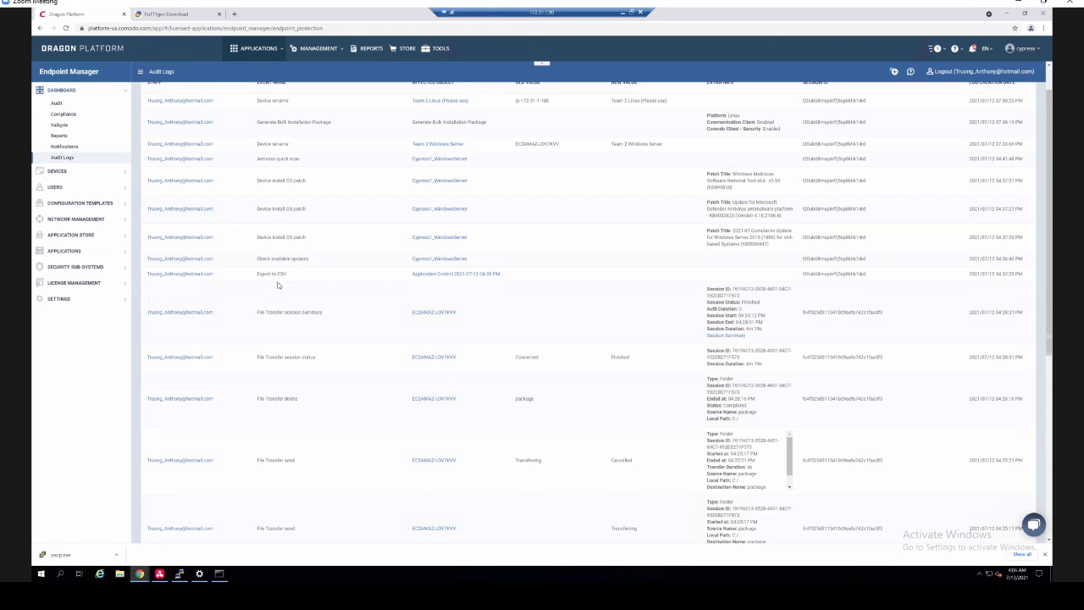
scroll(277, 284, "up", 1)
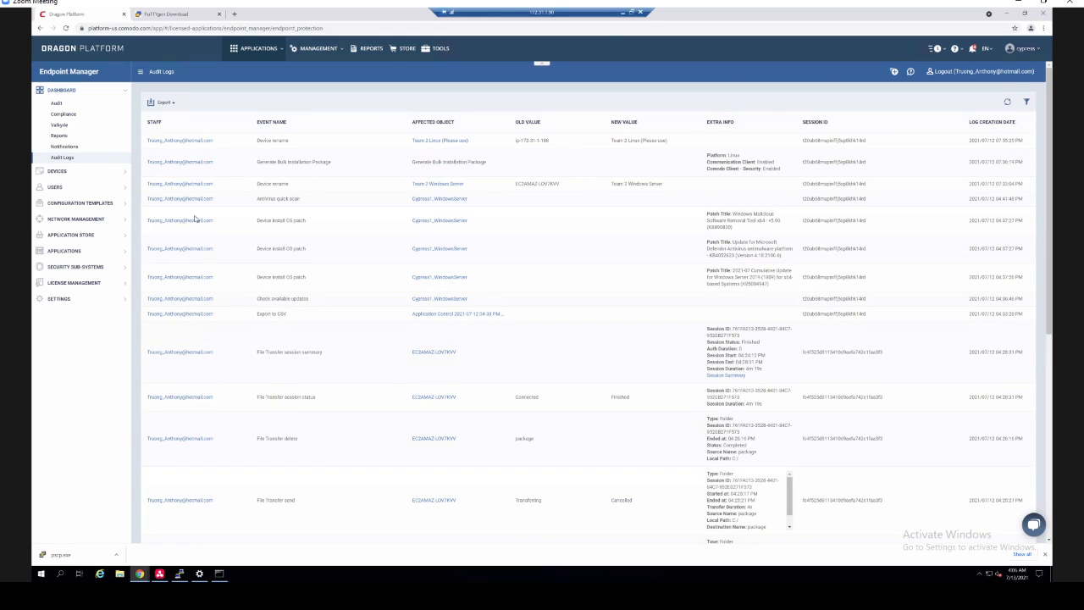
Check Notifications, Compliance and Valkyrie, then return to the Application Control CSV report list.
left_click(65, 147)
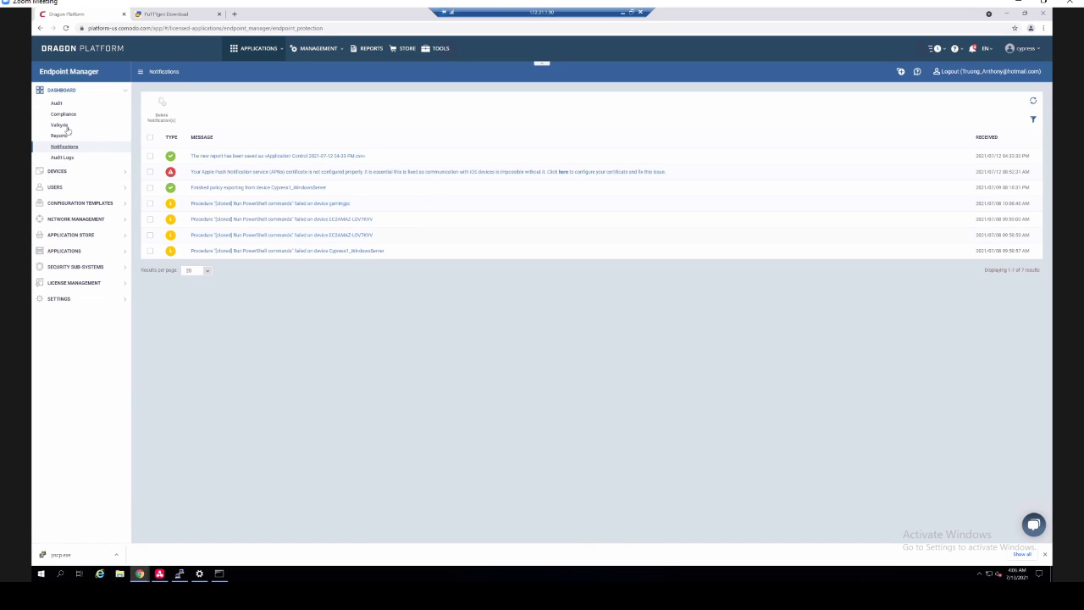
left_click(62, 115)
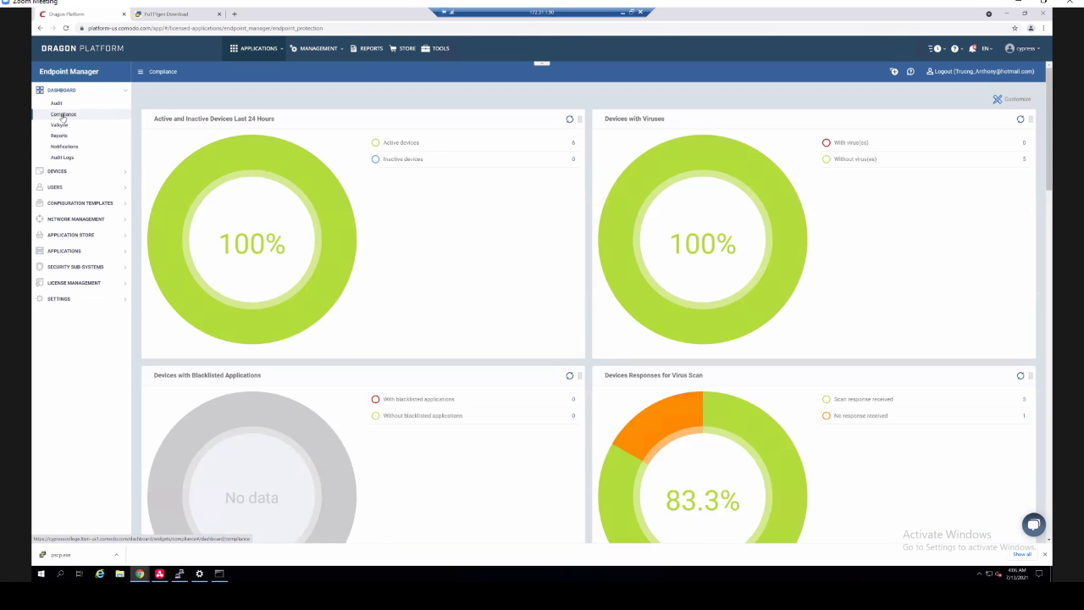
left_click(58, 128)
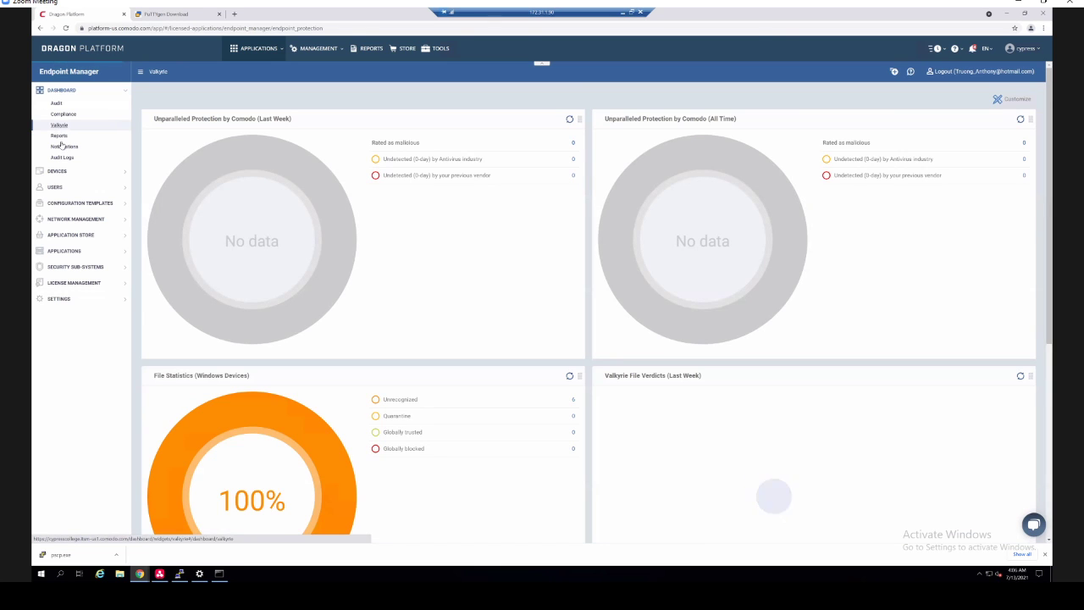
left_click(59, 136)
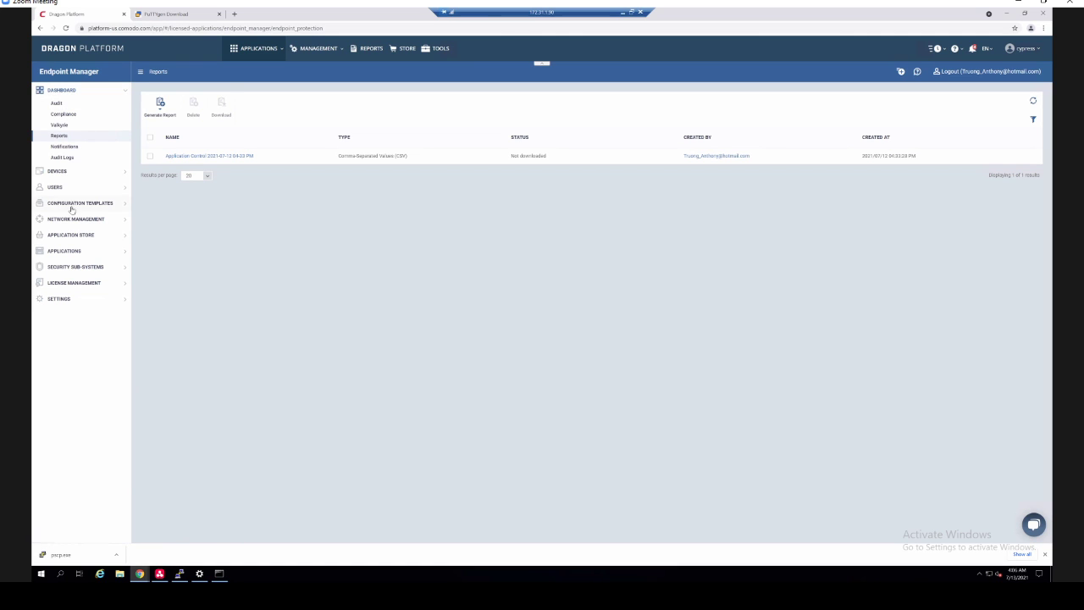
Browse the Containment, Application Control, Valkyrie and Device Control pages, then reopen the Security Dashboards event view.
left_click(78, 268)
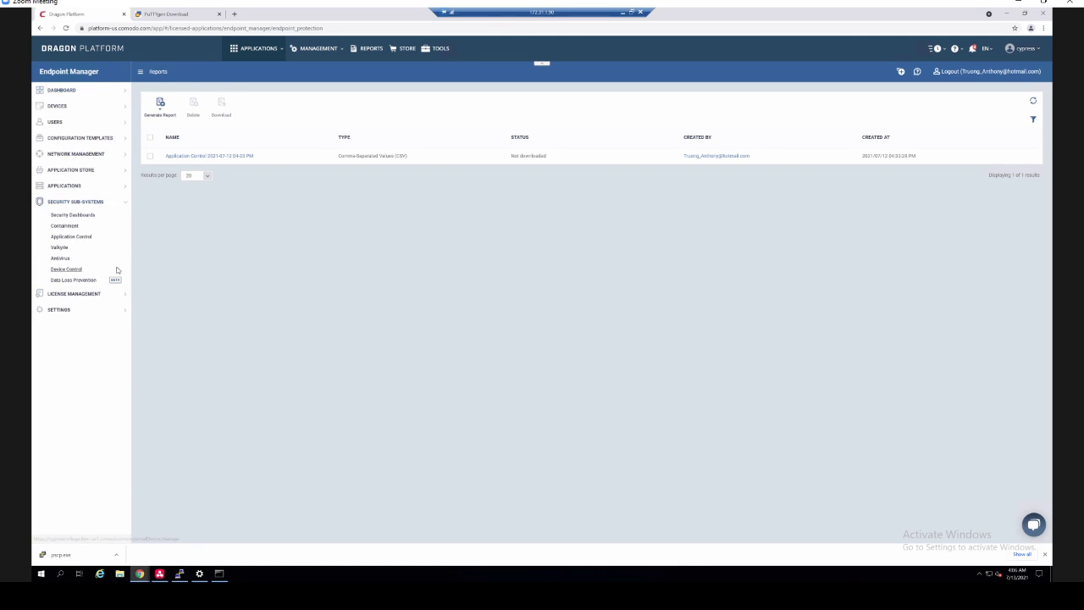
left_click(70, 226)
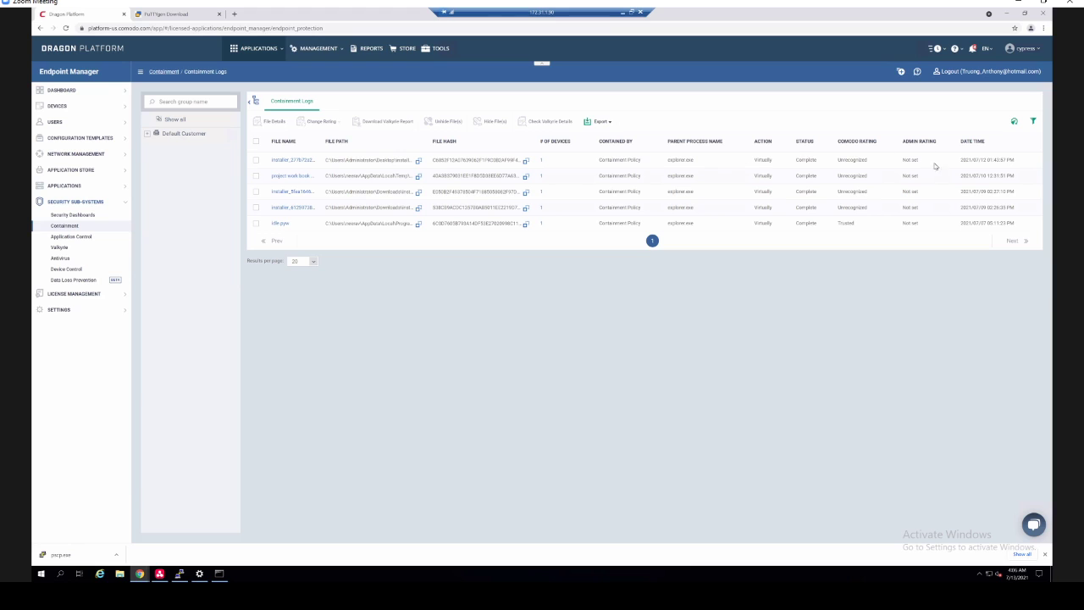
left_click(58, 249)
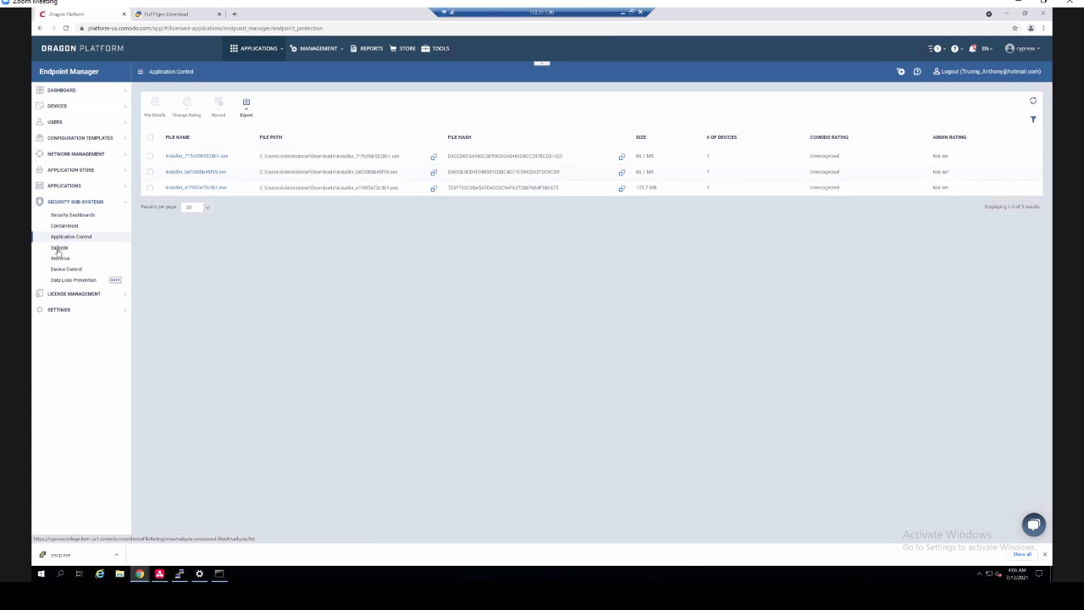
left_click(58, 248)
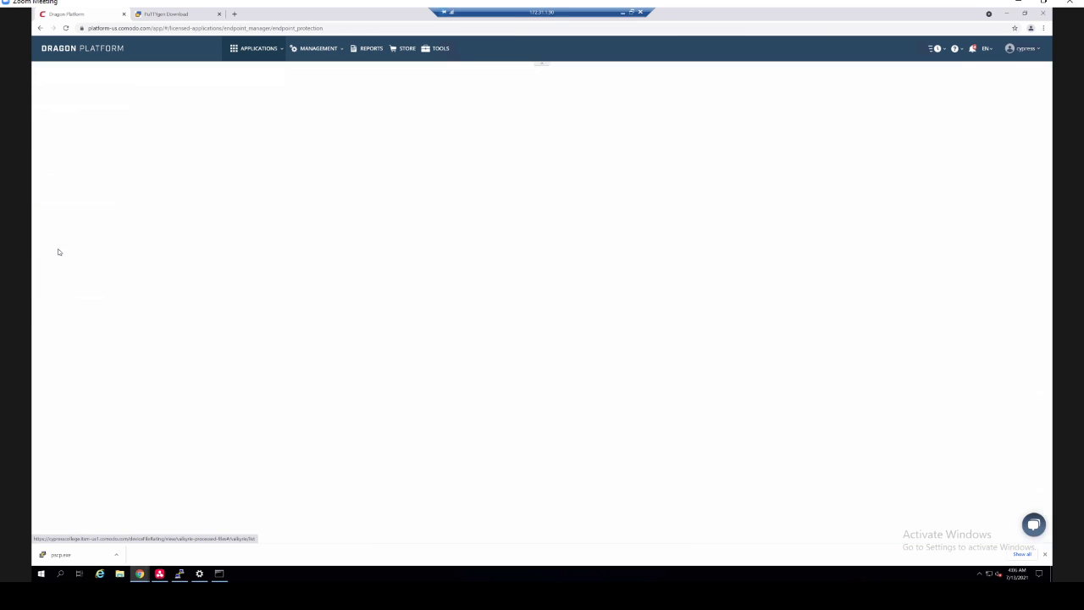
left_click(73, 269)
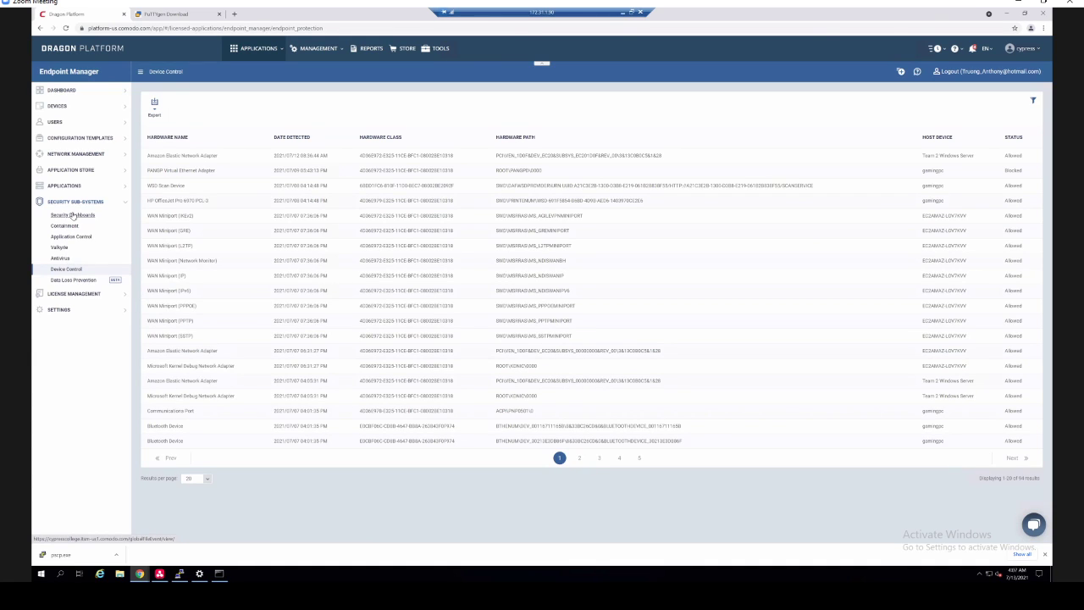
left_click(73, 215)
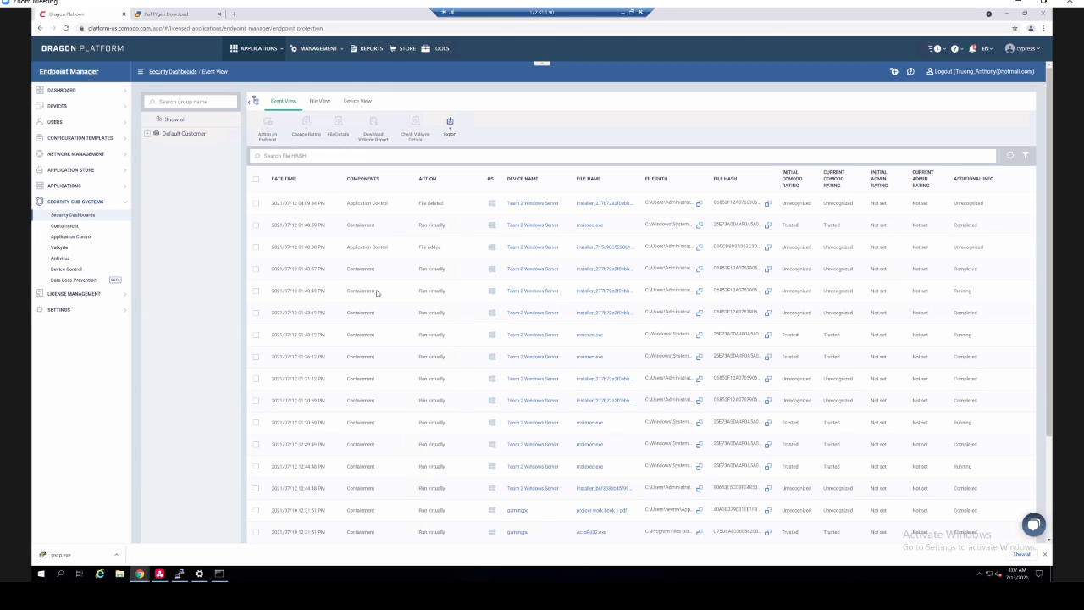
Inspect the containment events' components and dates, then check the File View and Device View groupings.
double_click(348, 291)
left_click_drag(277, 290, 298, 291)
scroll(996, 308, "down", 2)
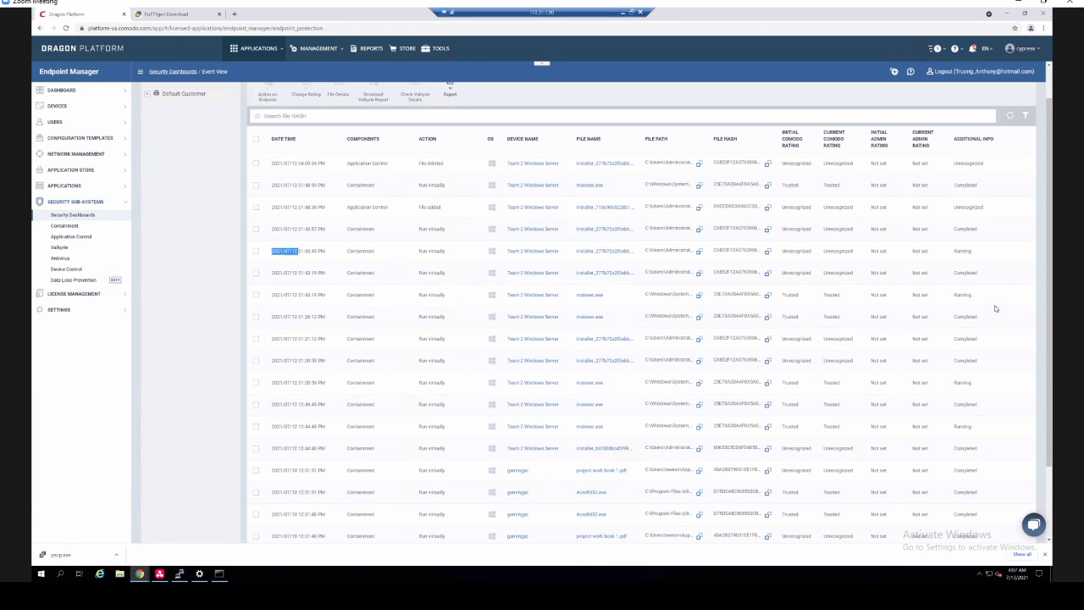
scroll(995, 310, "down", 1)
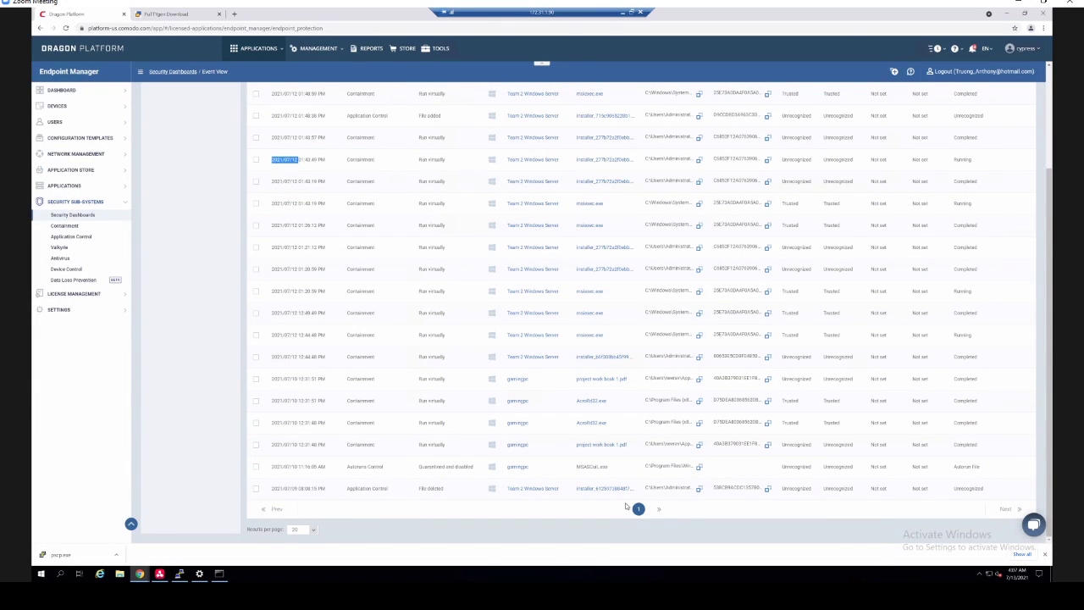
scroll(473, 450, "up", 3)
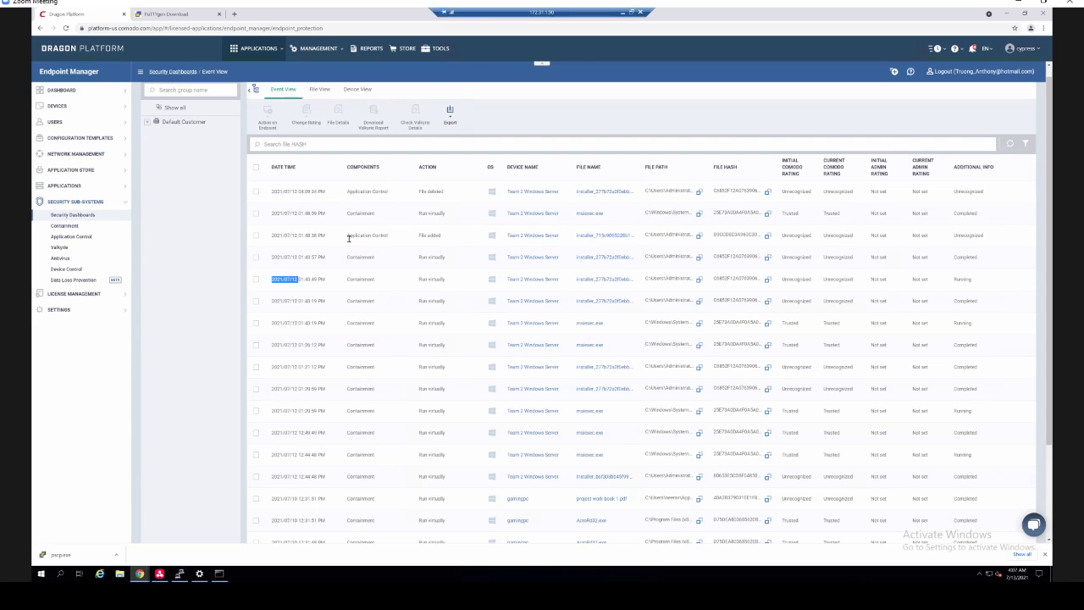
double_click(405, 213)
left_click(322, 102)
left_click(356, 103)
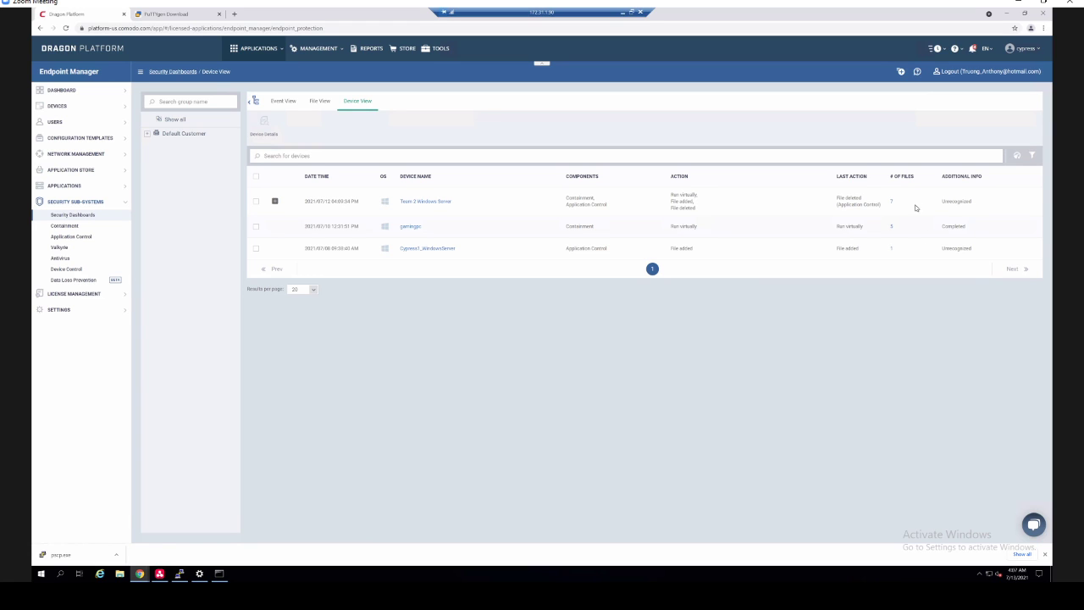
Log out of Endpoint Manager and put OBS's GenX Stream Ended scene on air.
left_click(957, 72)
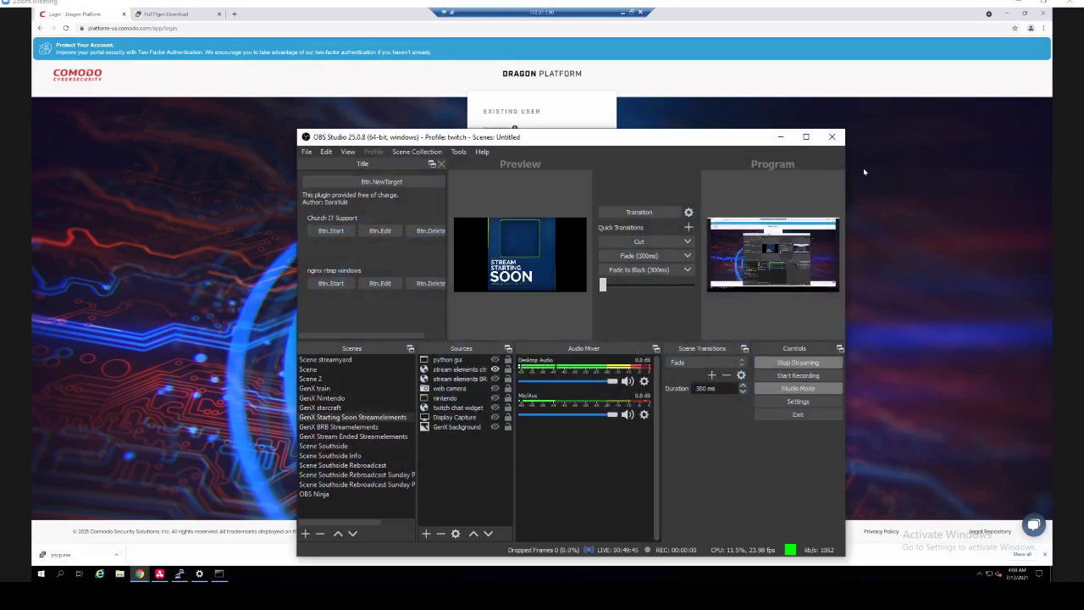
left_click(356, 436)
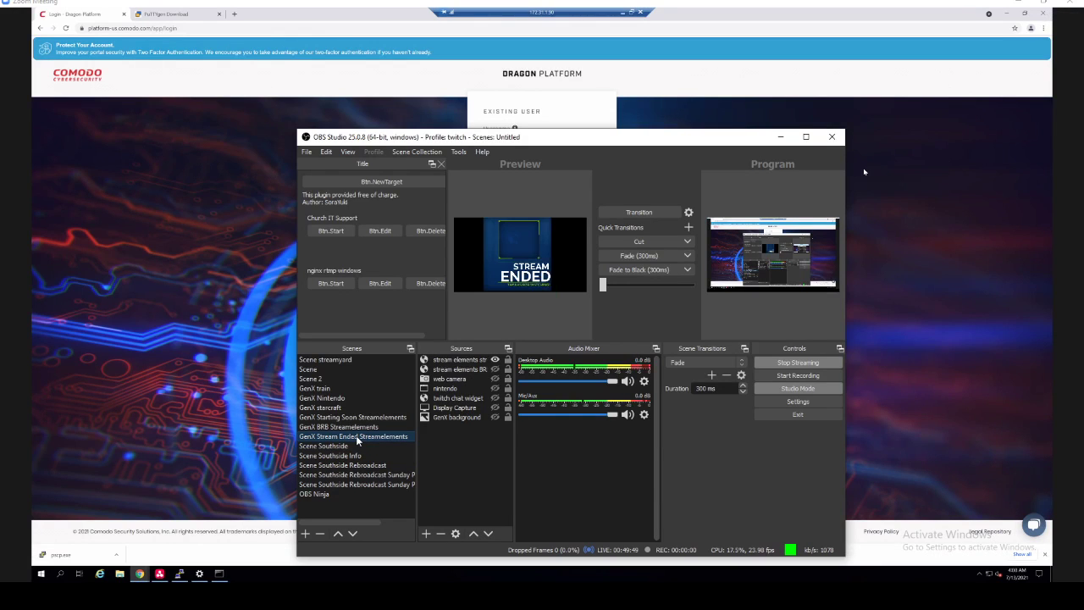
left_click(640, 212)
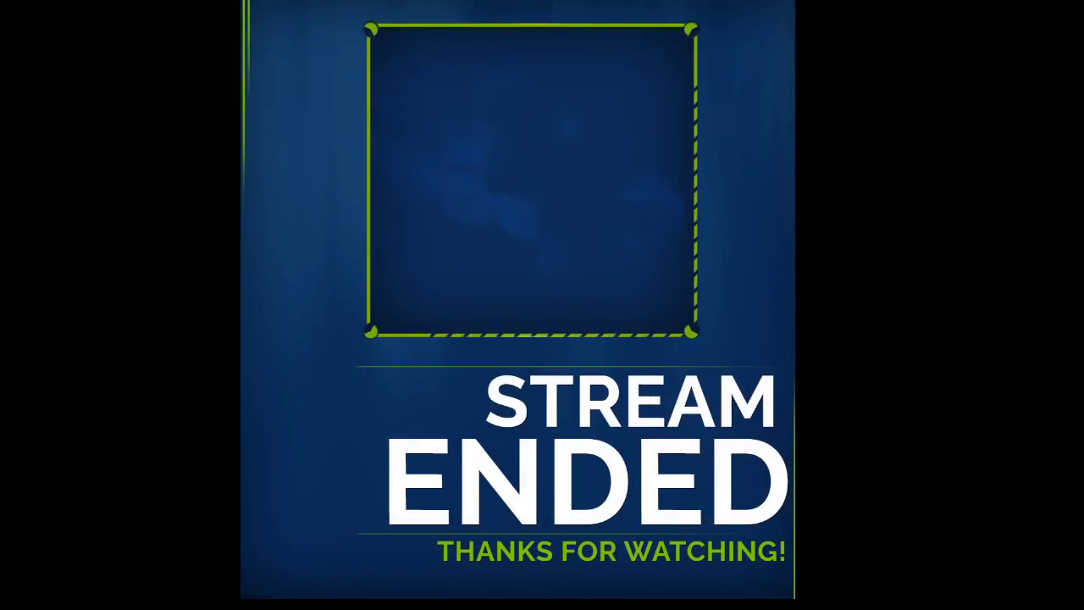